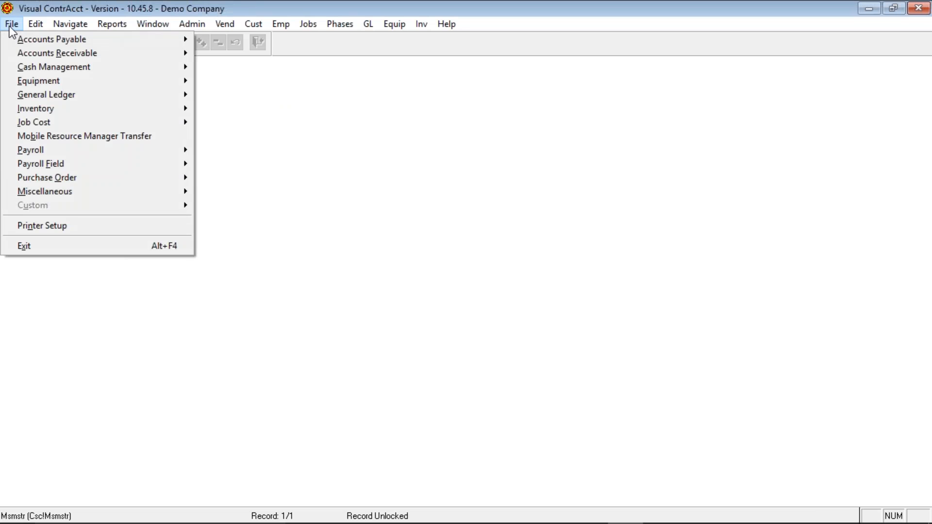
- Open the Job Cost Jobs record, showing job 7 Shop, and move to Job Status
{"action": "mouse_move", "coordinate": [52, 125]}
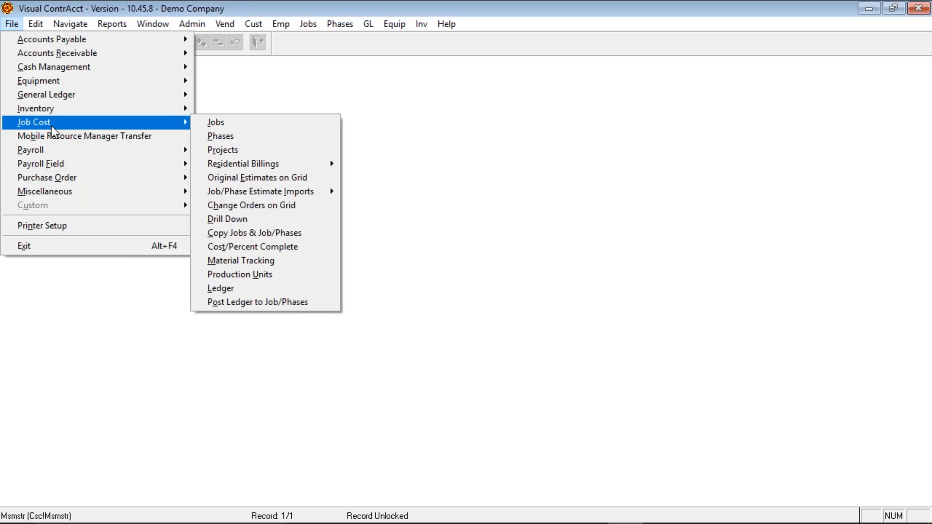
{"action": "left_click", "coordinate": [229, 121]}
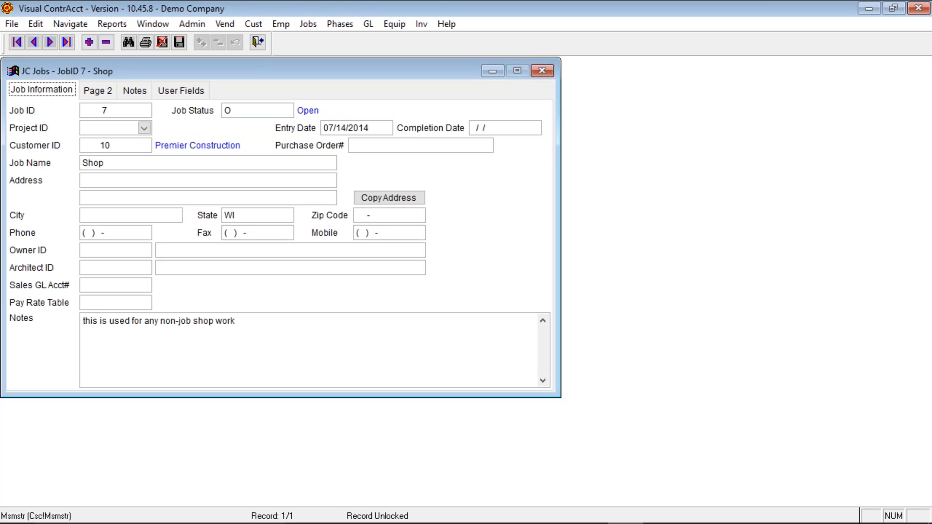
{"action": "left_click", "coordinate": [130, 111]}
{"action": "key", "text": "Tab"}
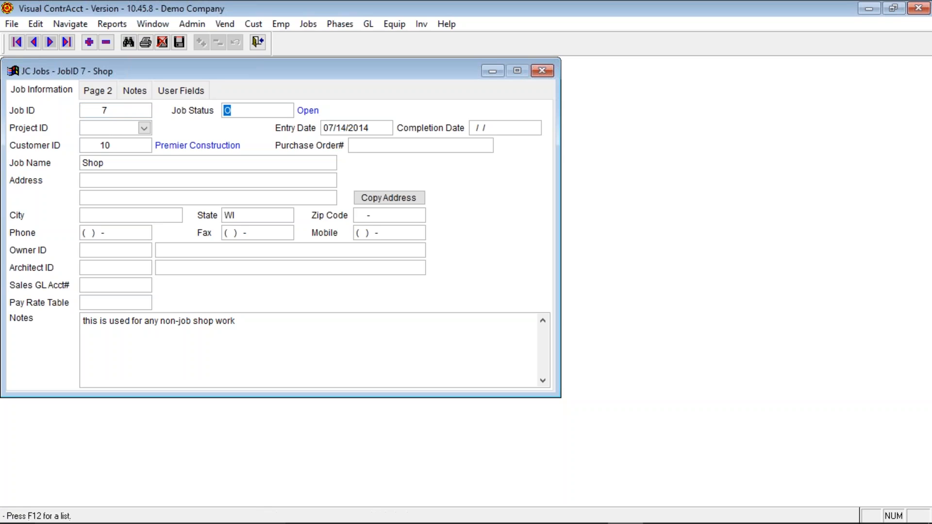
- Load job 60, Lakewood Apartments, from the job search list
{"action": "left_click", "coordinate": [129, 44]}
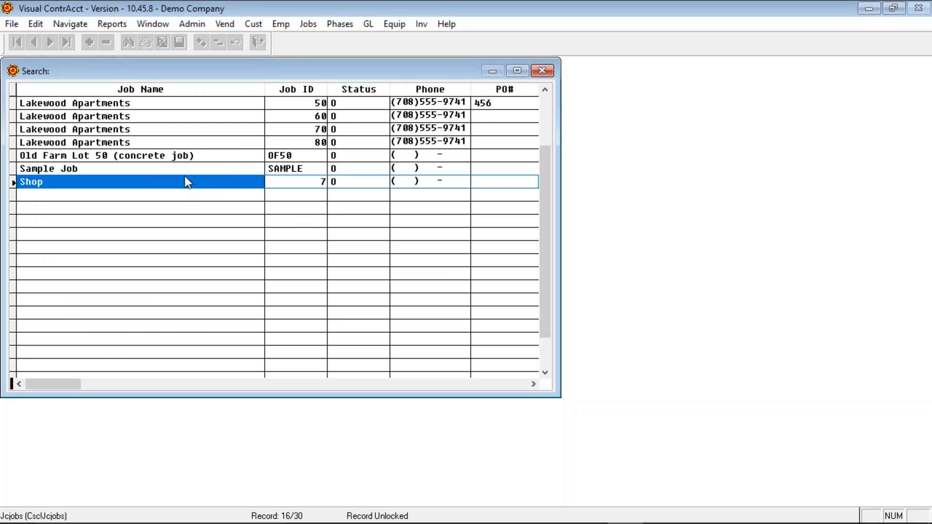
{"action": "scroll", "coordinate": [345, 138], "scroll_direction": "up", "scroll_amount": 5}
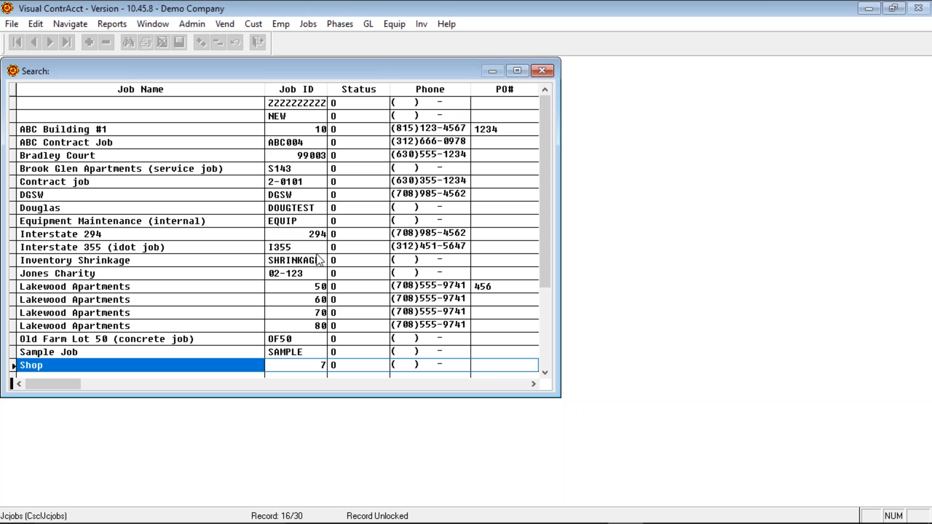
{"action": "key", "text": "Up"}
{"action": "key", "text": "Up"}
{"action": "key", "text": "Up"}
{"action": "key", "text": "Up"}
{"action": "key", "text": "Up"}
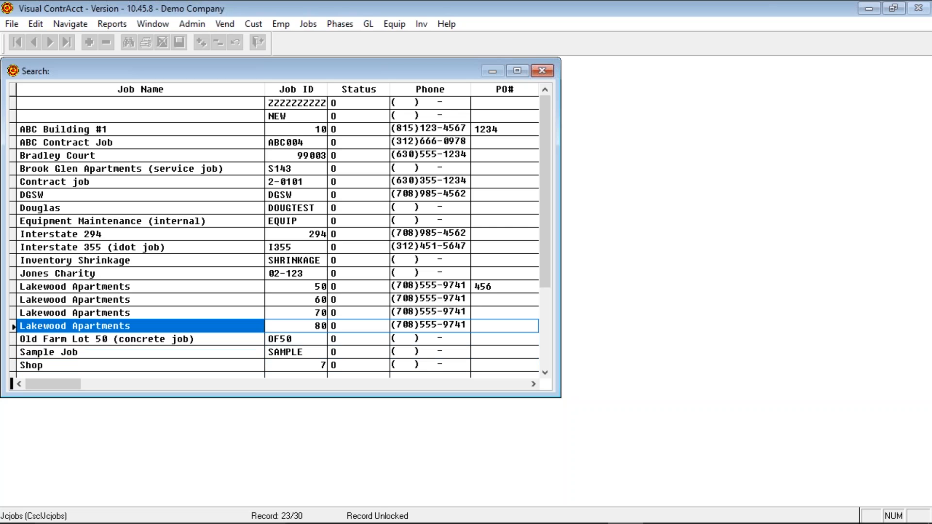
{"action": "key", "text": "Return"}
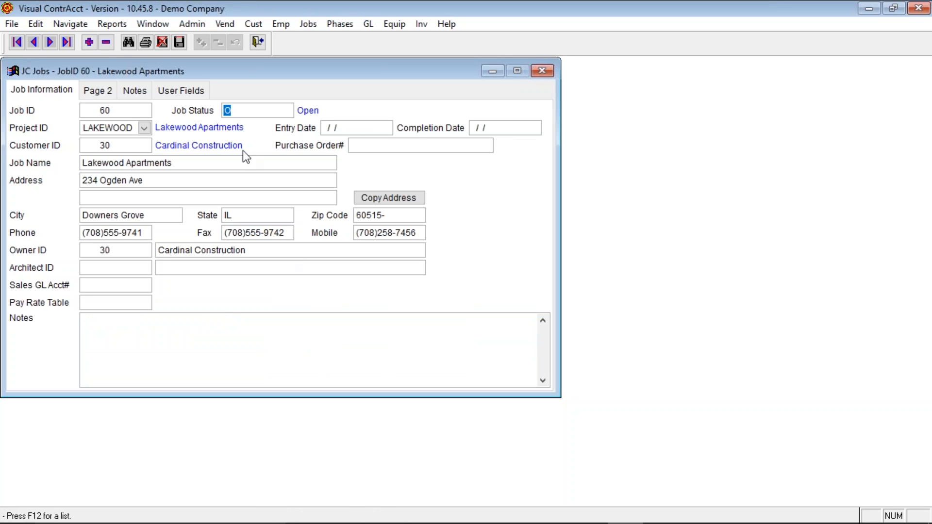
- Browse the status codes (Closed, Finished, Open, cost-closed, Receivables closed) and keep O Open
{"action": "key", "text": "F12"}
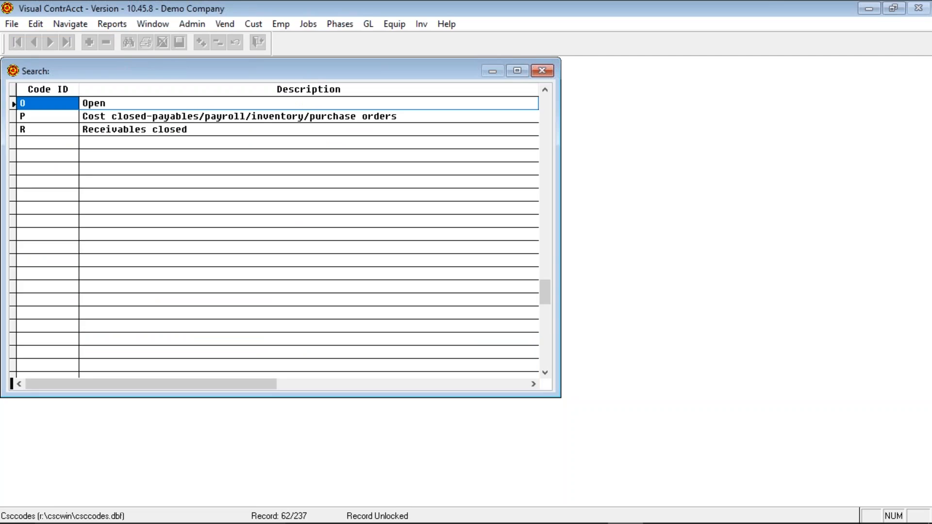
{"action": "key", "text": "Up"}
{"action": "key", "text": "Up"}
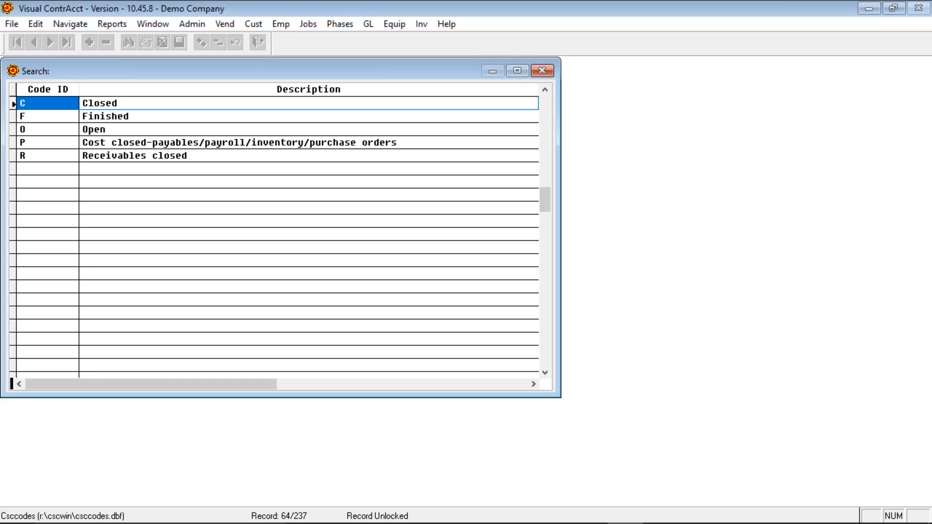
{"action": "key", "text": "Down"}
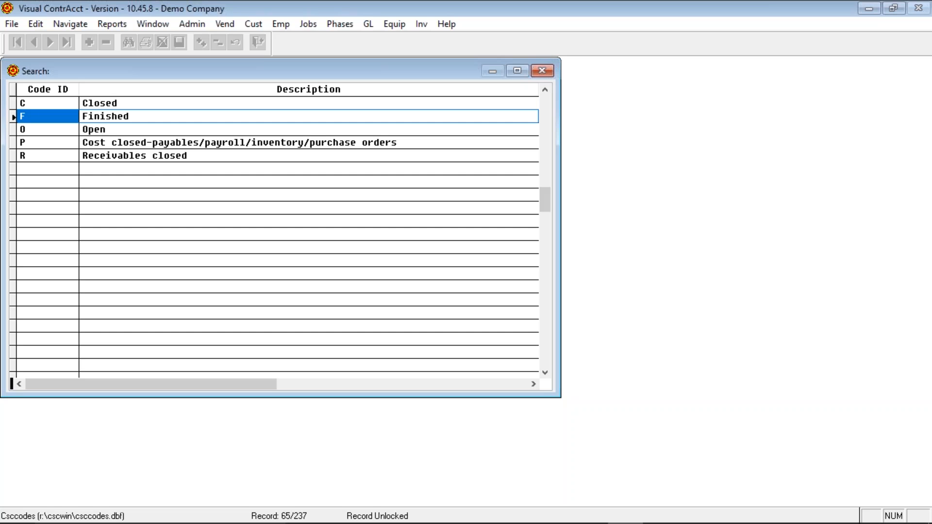
{"action": "key", "text": "Down"}
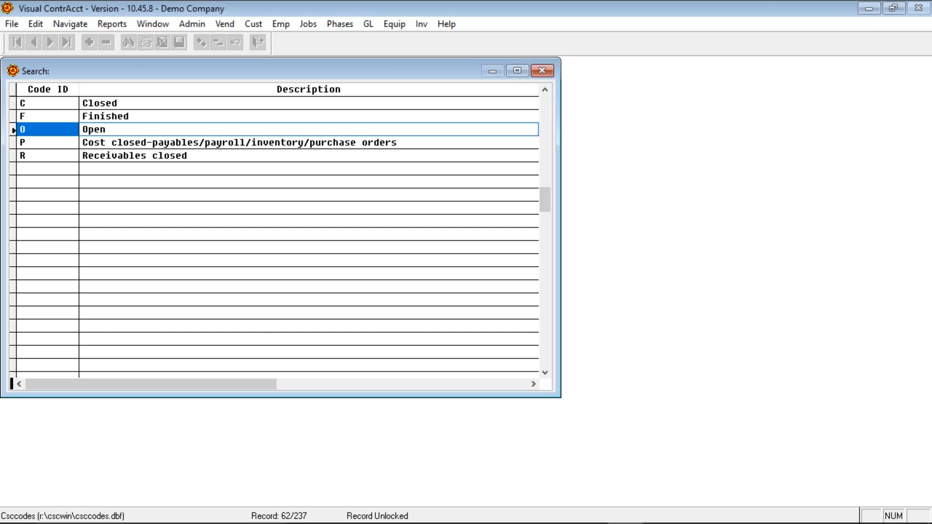
{"action": "key", "text": "Down"}
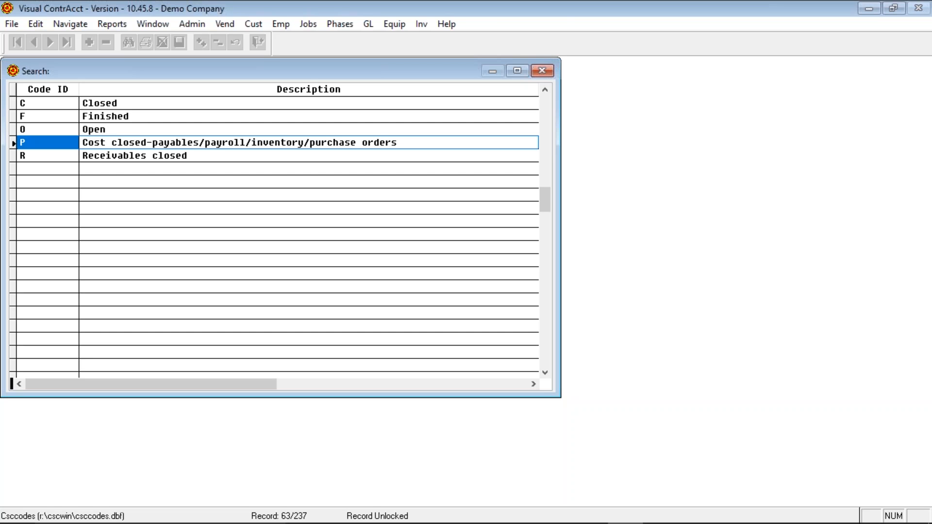
{"action": "key", "text": "Down"}
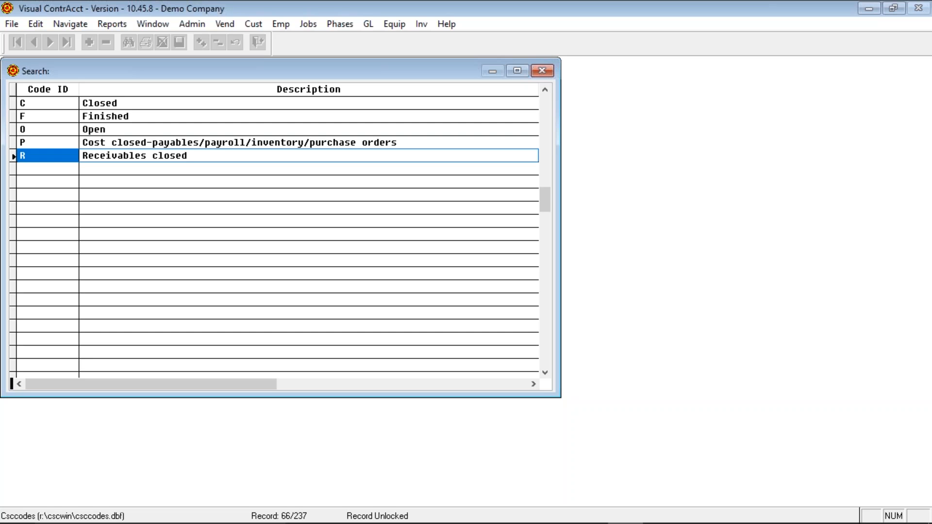
{"action": "left_click", "coordinate": [48, 129]}
{"action": "key", "text": "Return"}
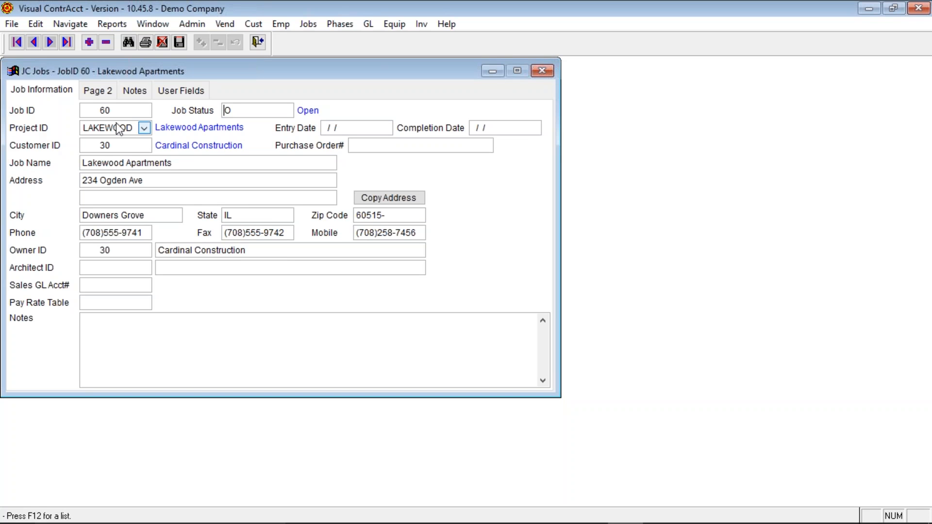
{"action": "left_click", "coordinate": [144, 128]}
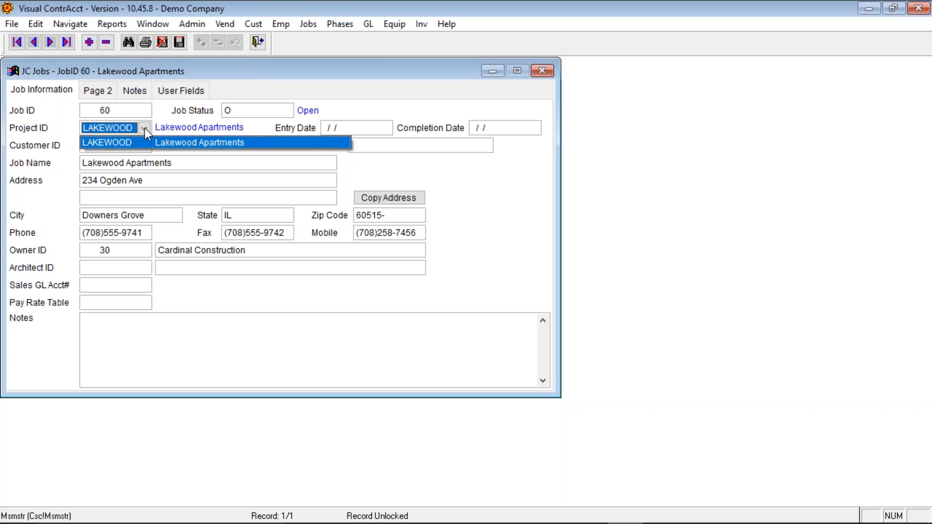
{"action": "left_click", "coordinate": [145, 127]}
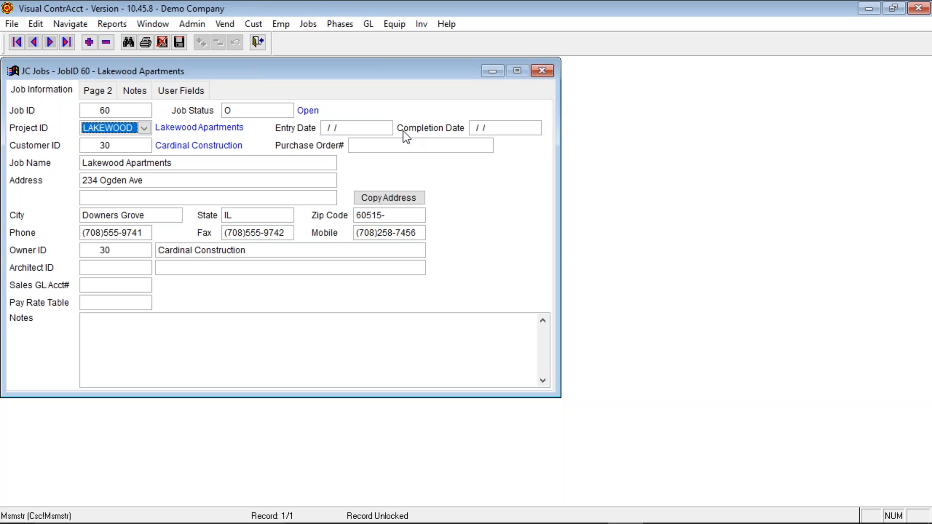
{"action": "left_click", "coordinate": [383, 128]}
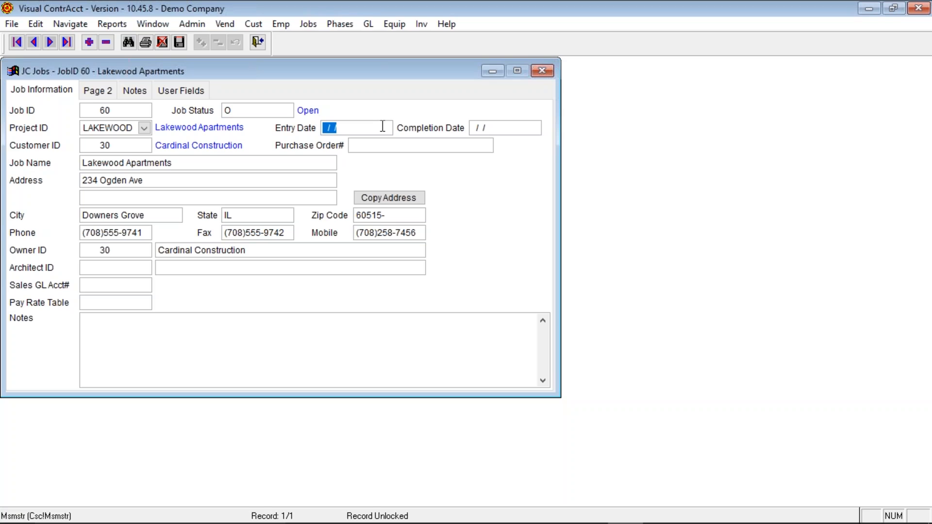
{"action": "left_click", "coordinate": [532, 126]}
{"action": "left_click", "coordinate": [121, 325]}
{"action": "double_click", "coordinate": [505, 129]}
{"action": "left_click", "coordinate": [124, 147]}
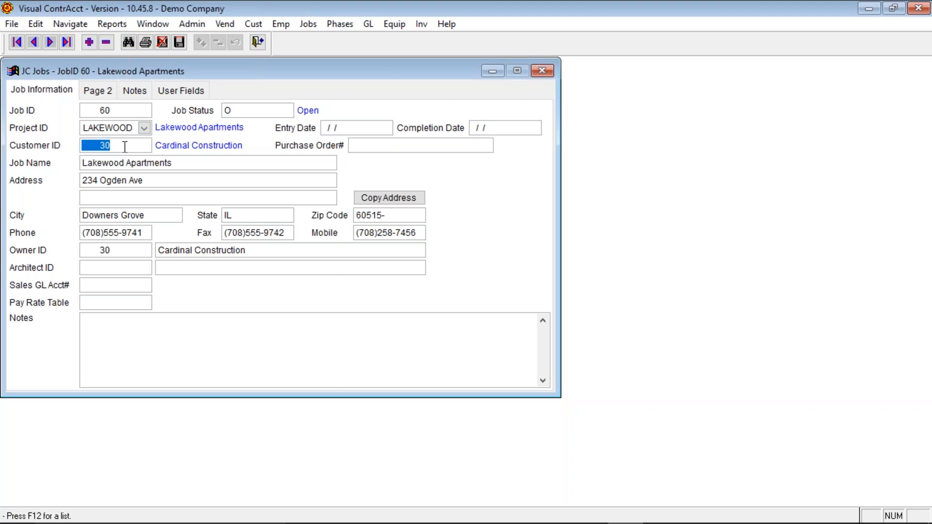
- Replace Cardinal Construction with the private individual customer, found by typing MR in the customer list
{"action": "key", "text": "F12"}
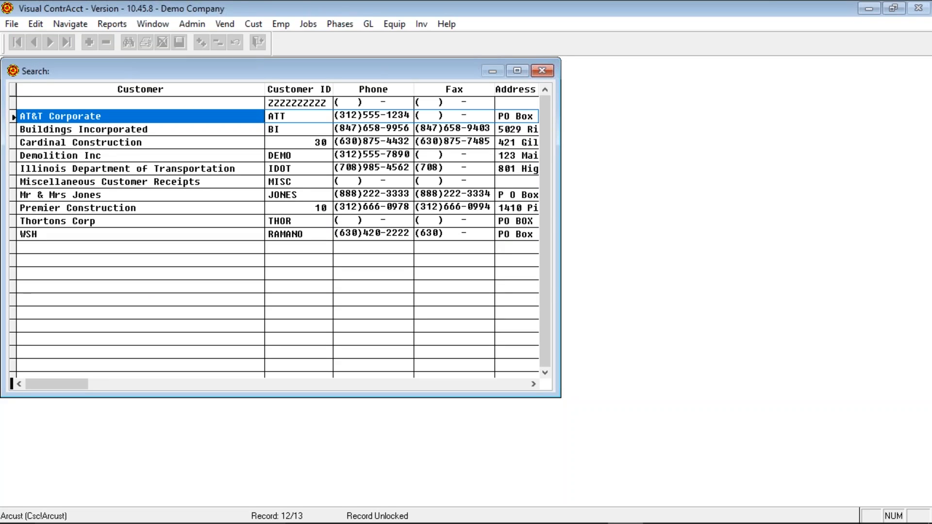
{"action": "key", "text": "Down"}
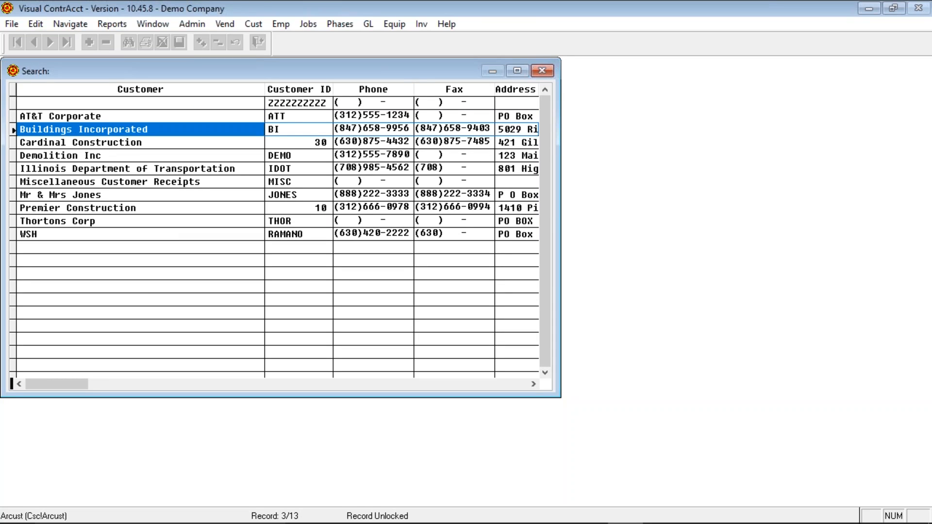
{"action": "type", "text": "MR"}
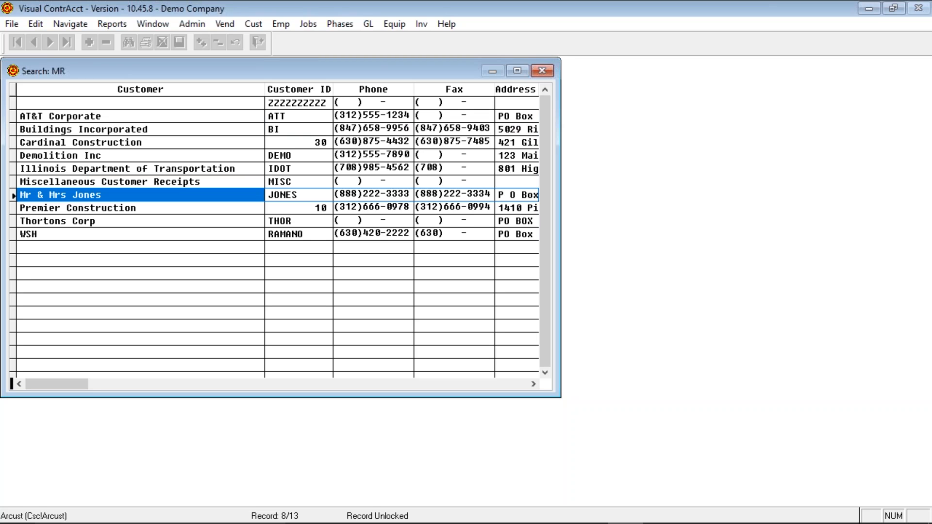
{"action": "key", "text": "Return"}
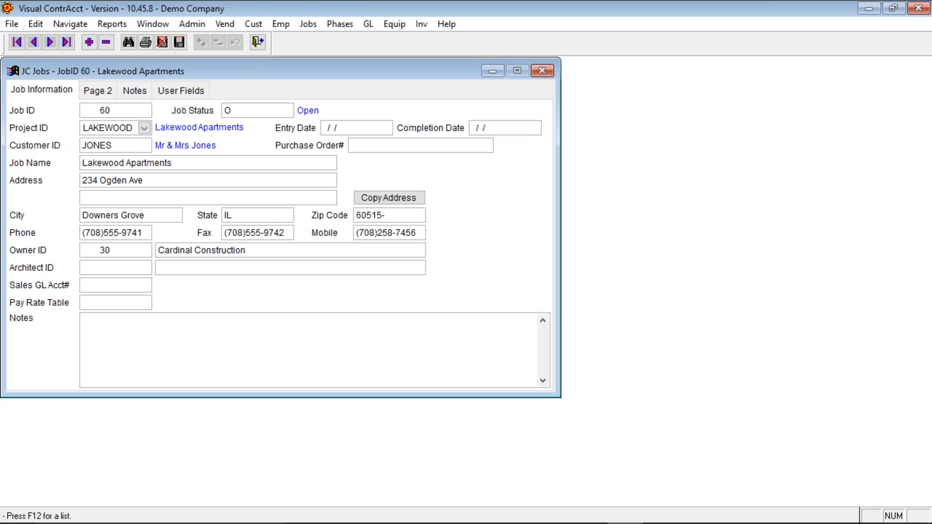
{"action": "left_click", "coordinate": [401, 144]}
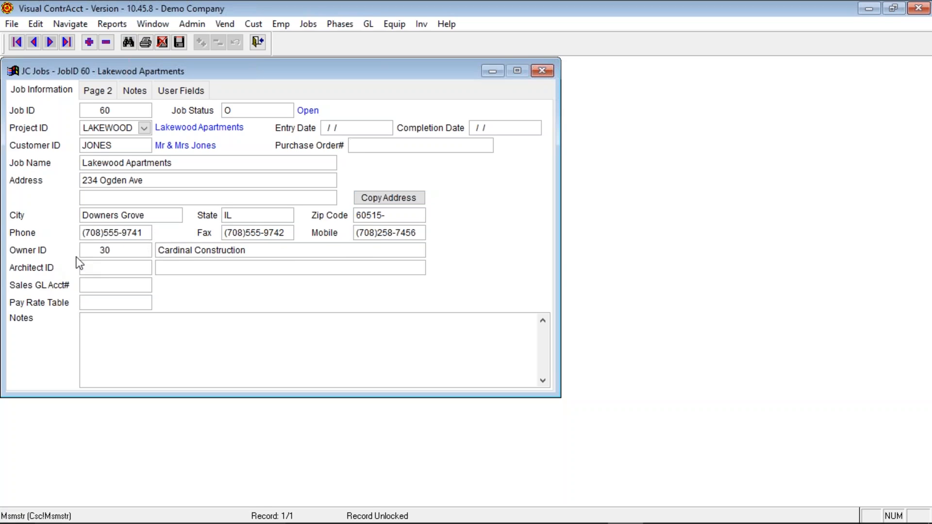
- Set the owner name to an individual's name and leave Owner ID blank instead of ATT
{"action": "left_click", "coordinate": [138, 252]}
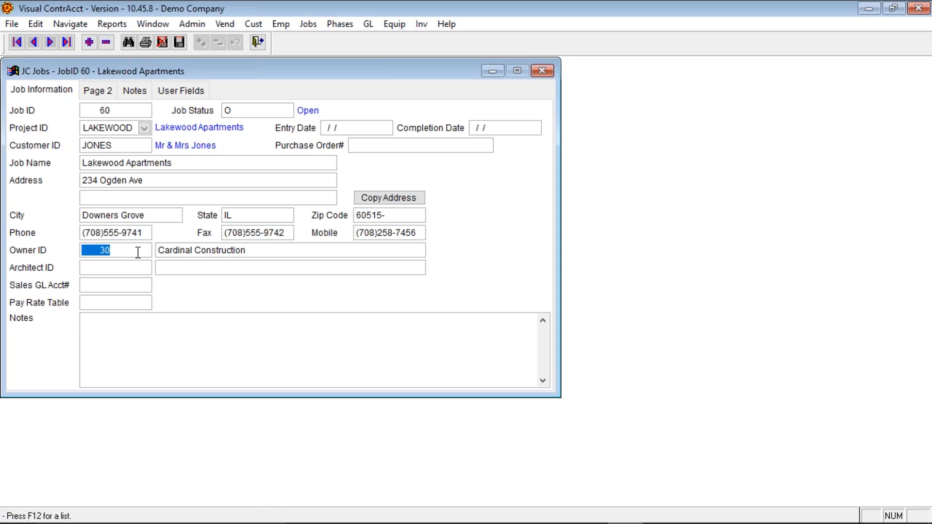
{"action": "key", "text": "F12"}
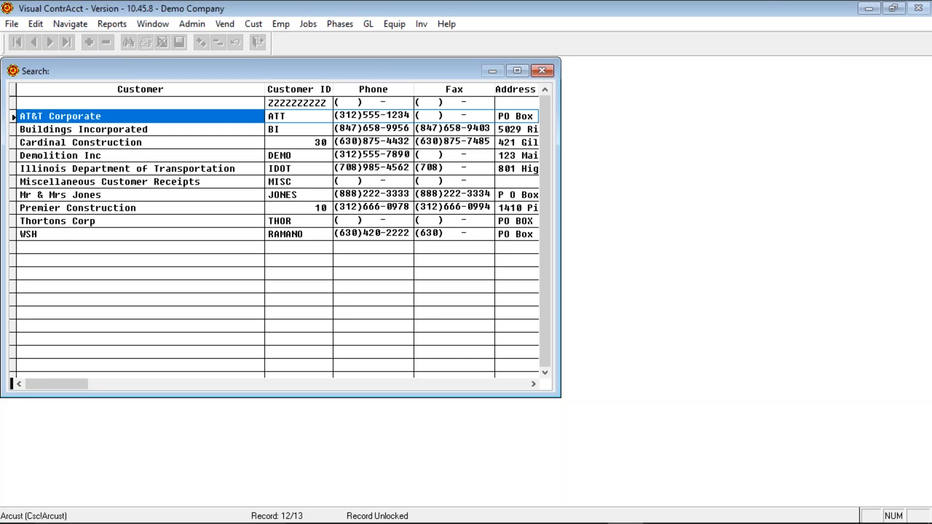
{"action": "key", "text": "Return"}
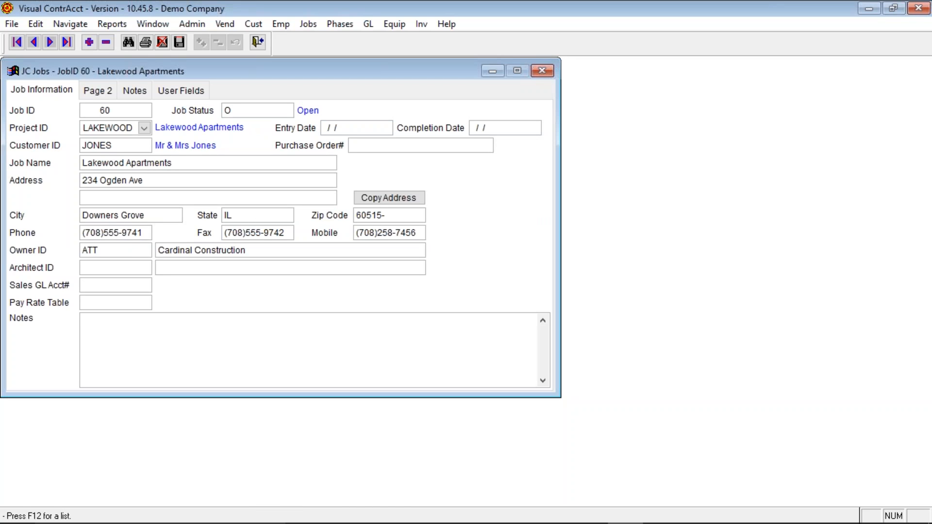
{"action": "left_click", "coordinate": [256, 250]}
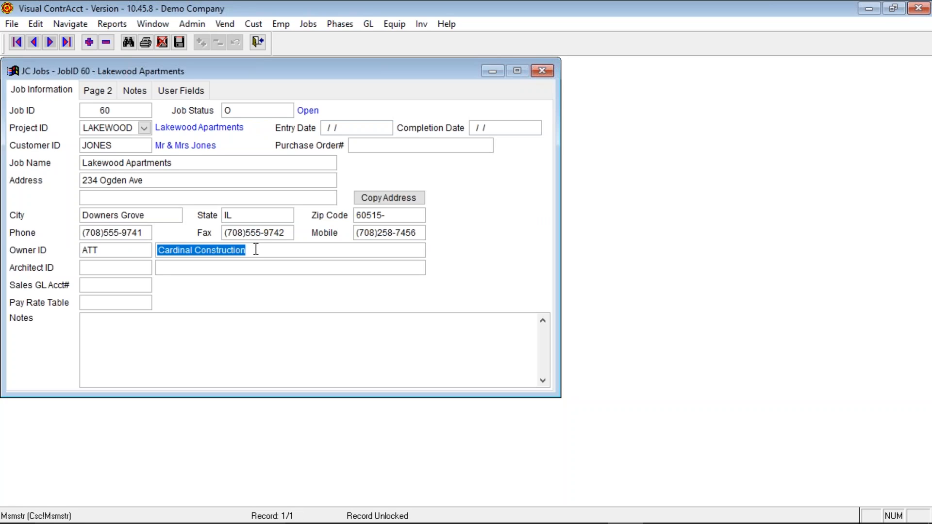
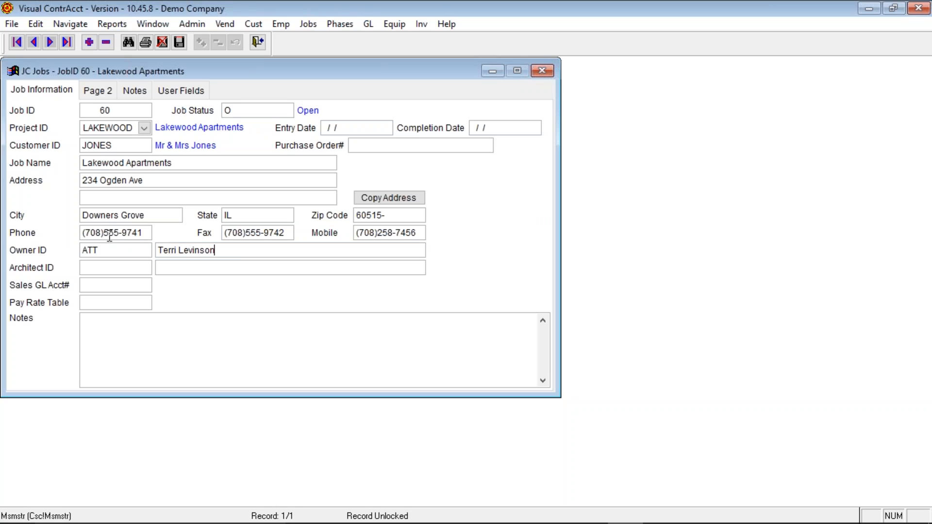
{"action": "key", "text": "shift+Tab"}
{"action": "key", "text": "Delete"}
{"action": "key", "text": "Tab"}
{"action": "key", "text": "Tab"}
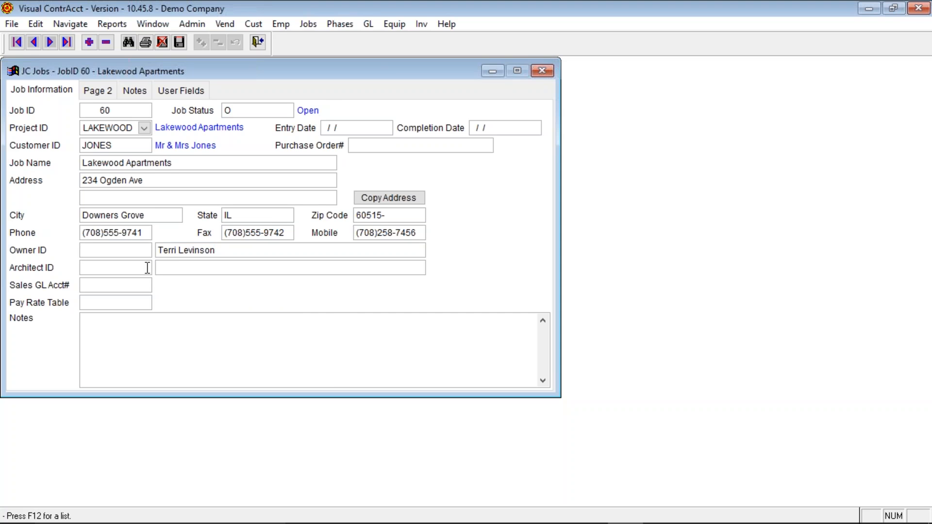
{"action": "key", "text": "F12"}
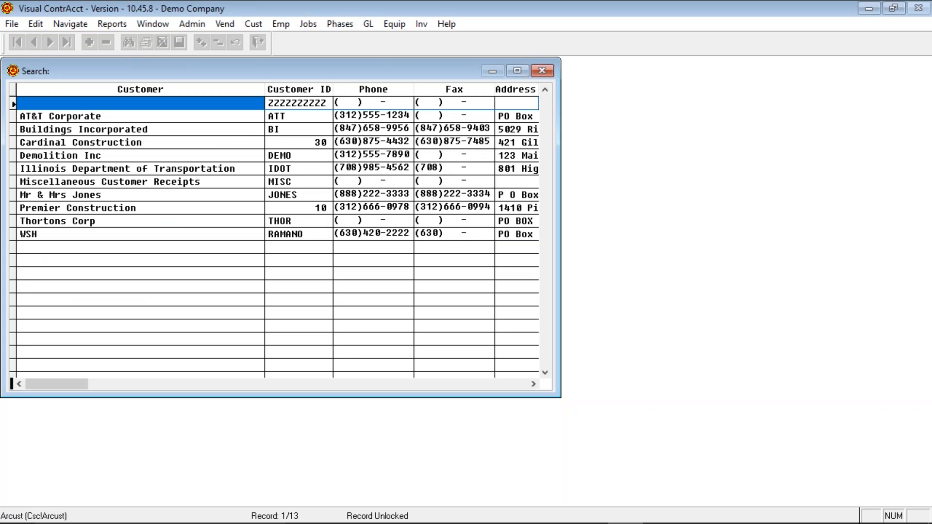
{"action": "key", "text": "Return"}
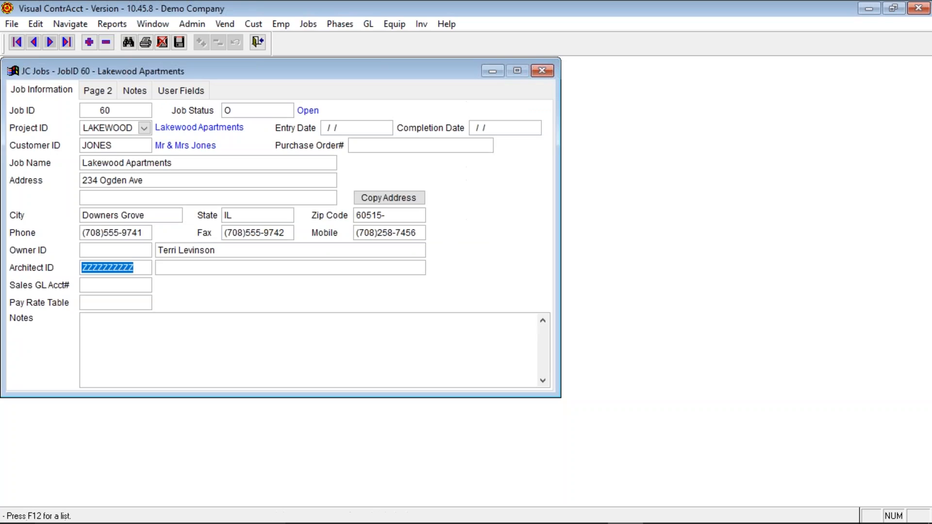
{"action": "key", "text": "Delete"}
{"action": "key", "text": "Tab"}
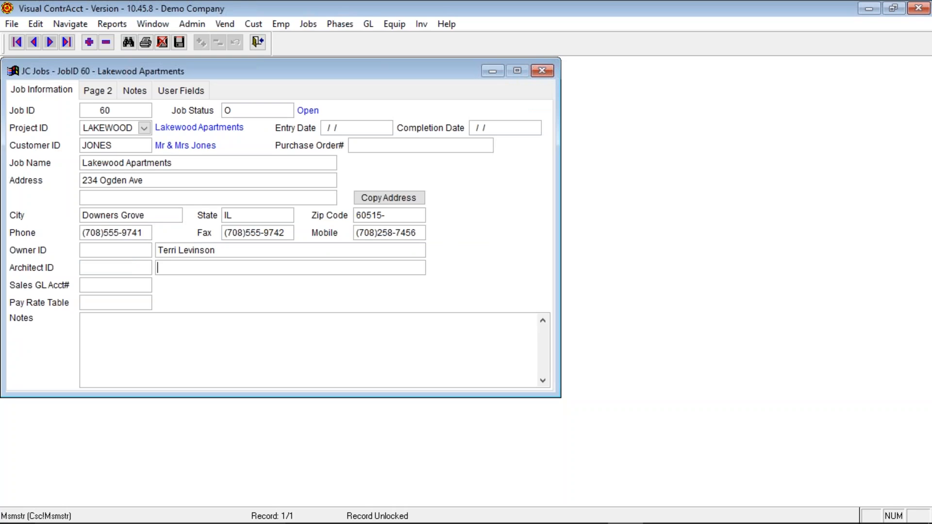
{"action": "left_click", "coordinate": [101, 286]}
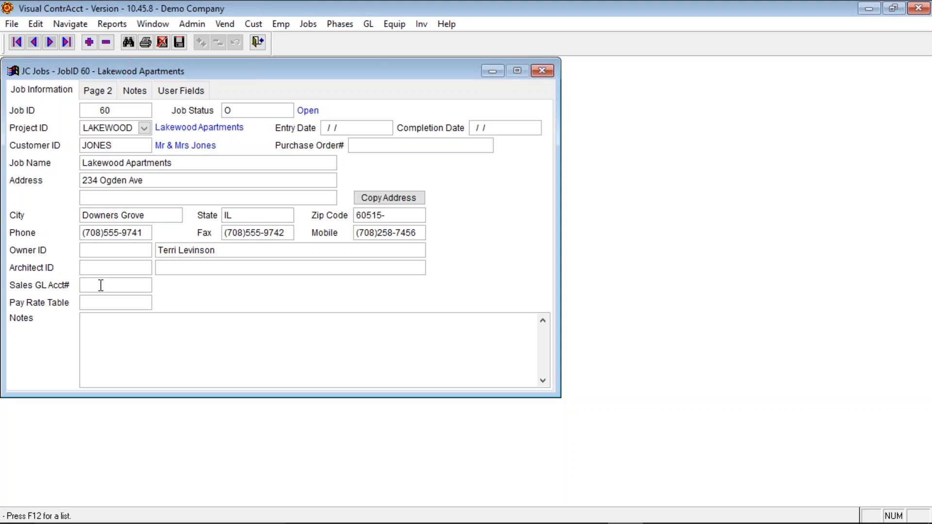
- Choose account 650 Sales & Marketing Expense as the Sales GL account
{"action": "key", "text": "F12"}
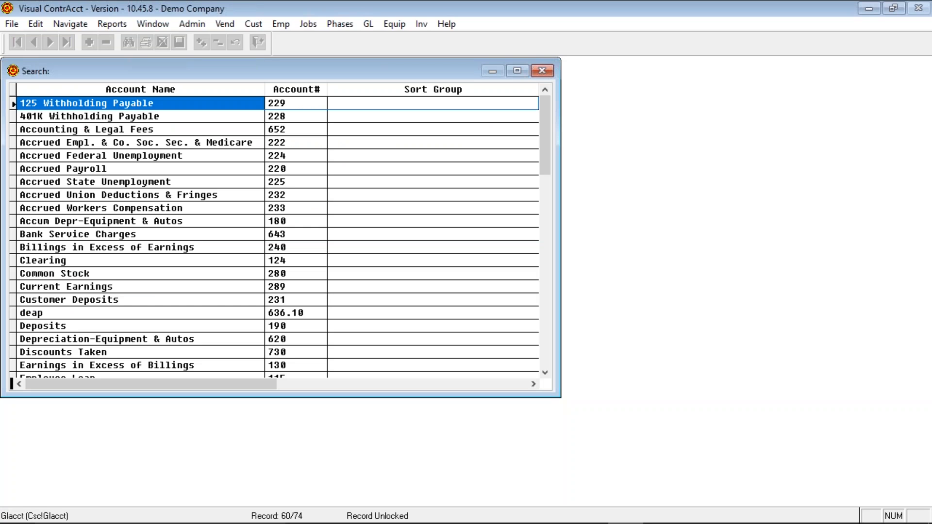
{"action": "type", "text": "SAL"}
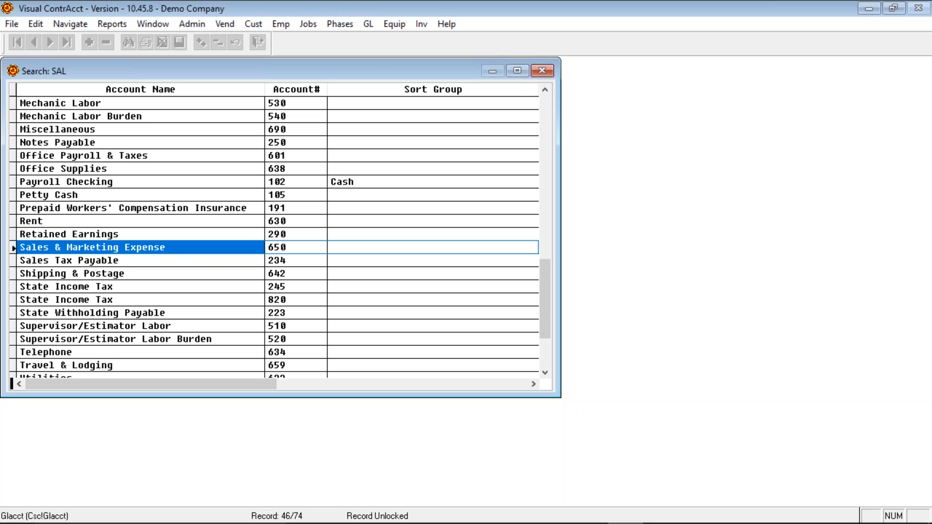
{"action": "key", "text": "Return"}
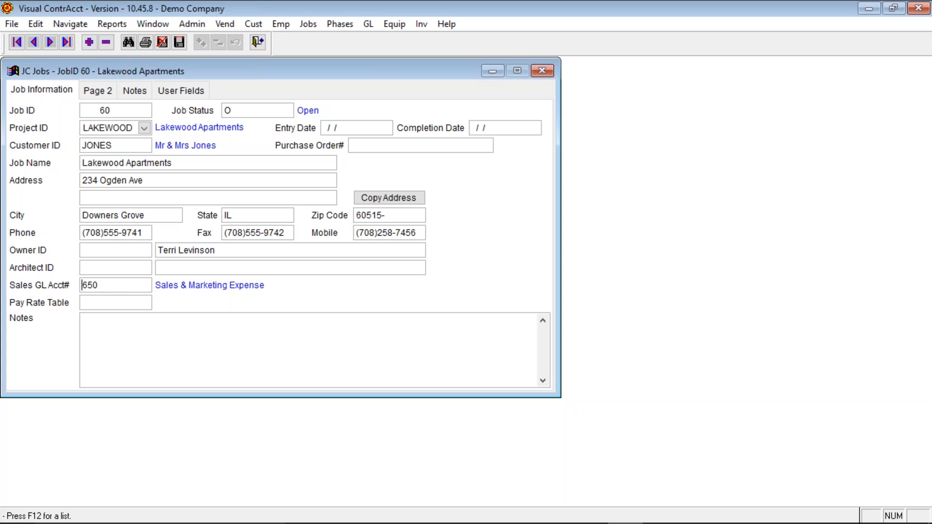
- On Page 2, uncheck Use Control Accounts for job 60
{"action": "left_click", "coordinate": [109, 90]}
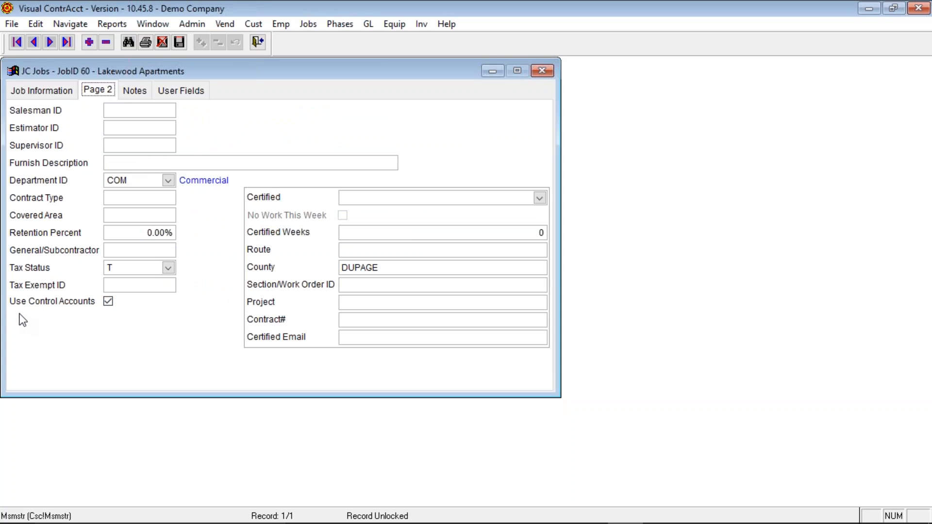
{"action": "left_click", "coordinate": [111, 305]}
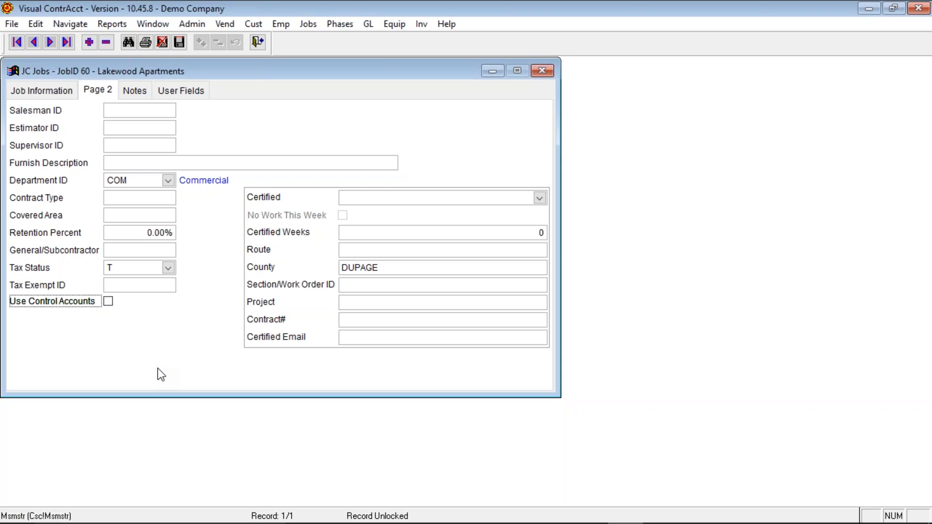
- Review Job Cost control GL accounts 300 Billings, 410 Labor and 440 Material
{"action": "left_click", "coordinate": [196, 25]}
{"action": "mouse_move", "coordinate": [227, 123]}
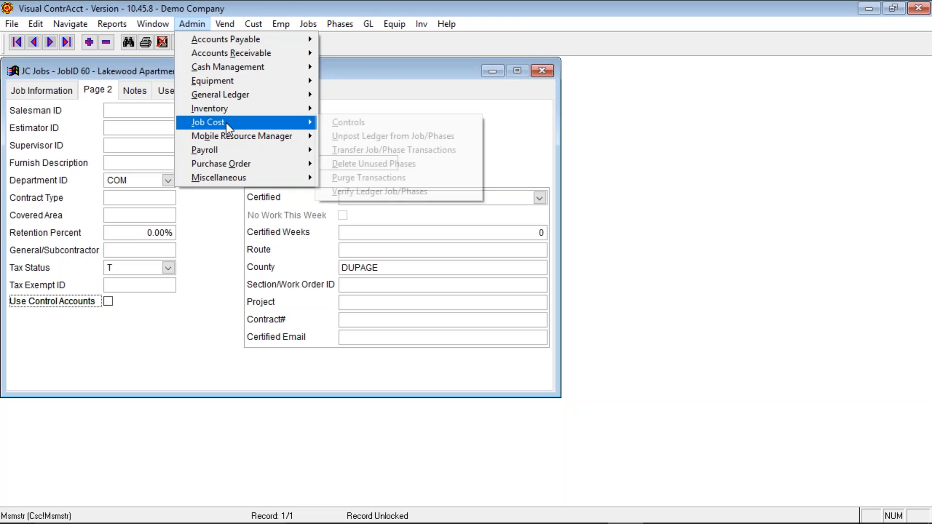
{"action": "left_click", "coordinate": [395, 122]}
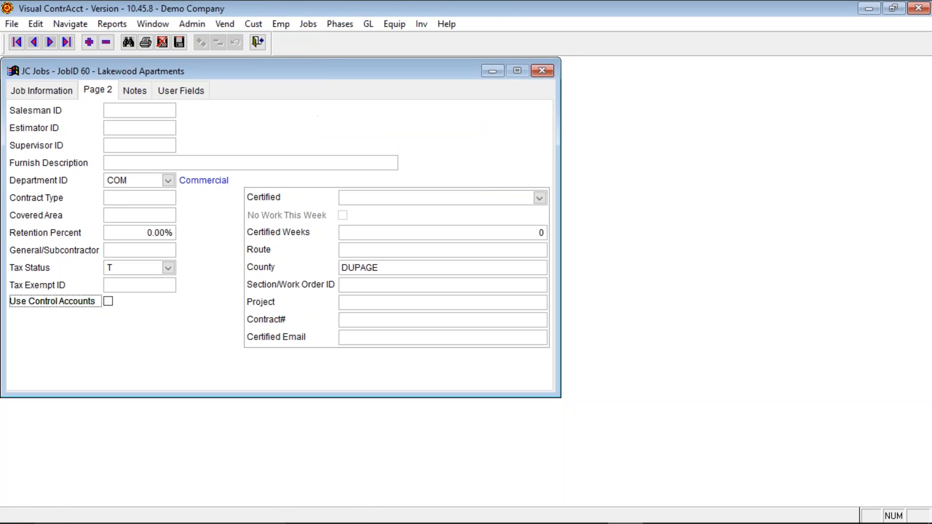
{"action": "left_click", "coordinate": [118, 89]}
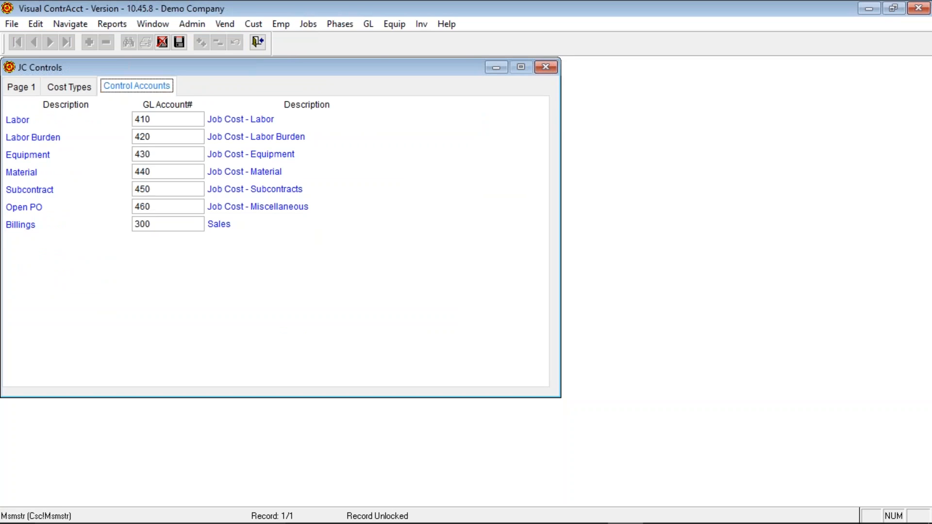
{"action": "left_click", "coordinate": [187, 226]}
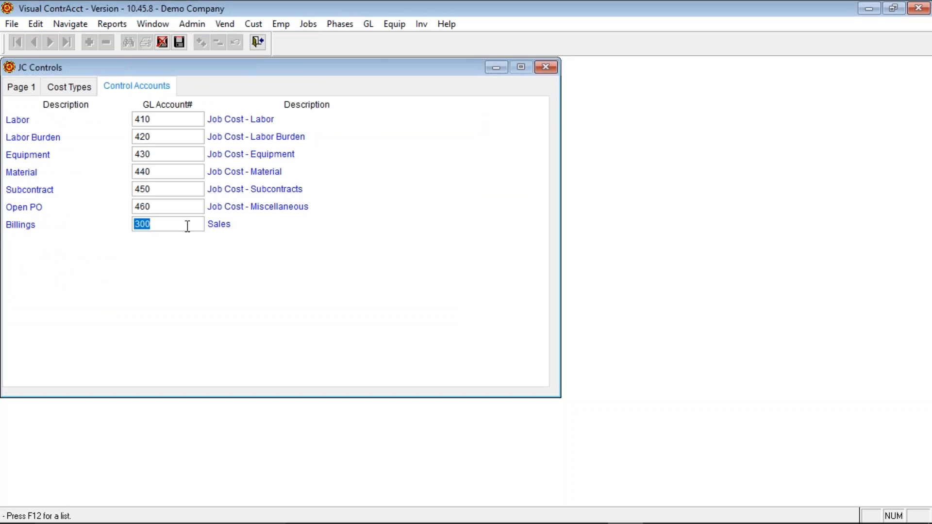
{"action": "left_click", "coordinate": [175, 119]}
{"action": "left_click", "coordinate": [160, 172]}
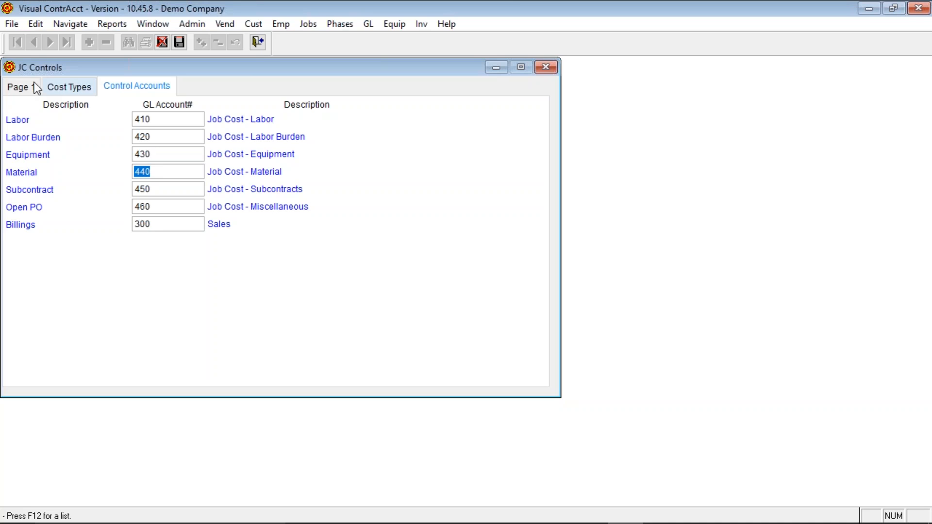
{"action": "left_click", "coordinate": [22, 86]}
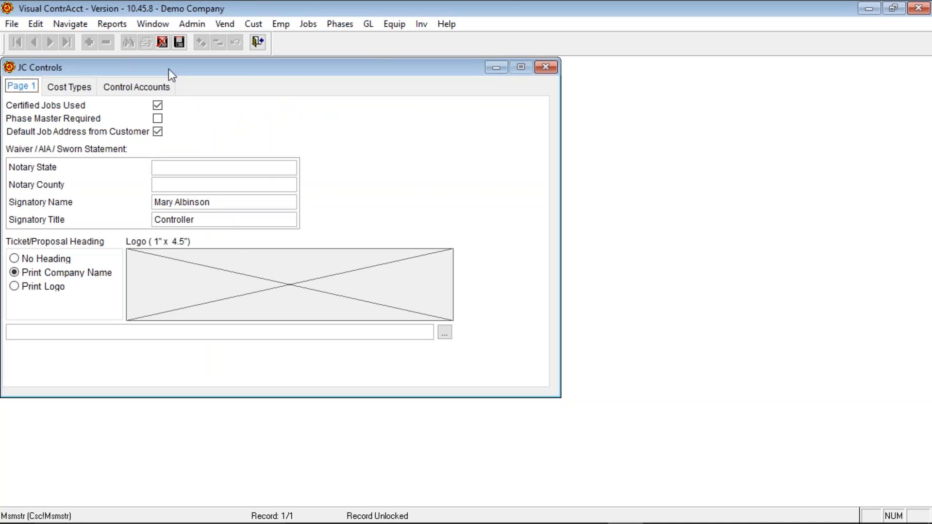
- Close Job Cost Controls and re-tick Use Control Accounts on job 60
{"action": "left_click", "coordinate": [258, 43]}
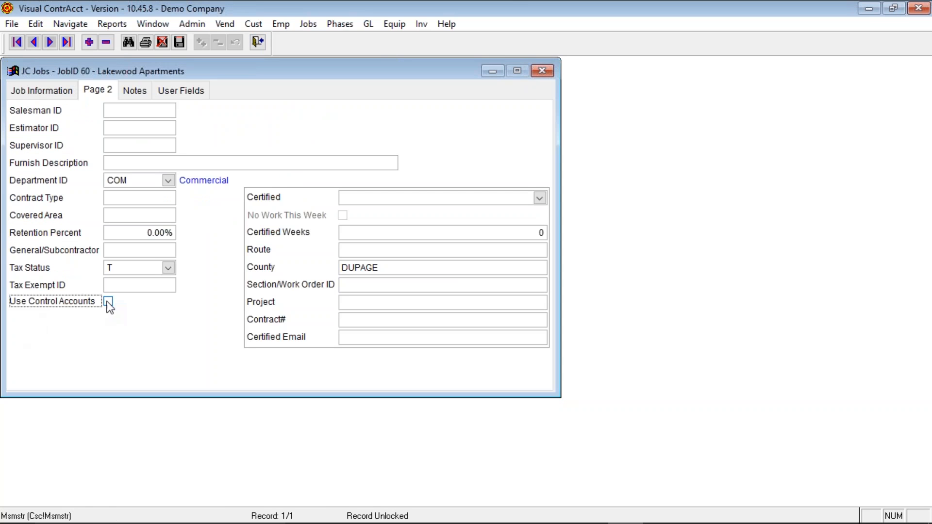
{"action": "left_click", "coordinate": [108, 302]}
{"action": "left_click", "coordinate": [54, 92]}
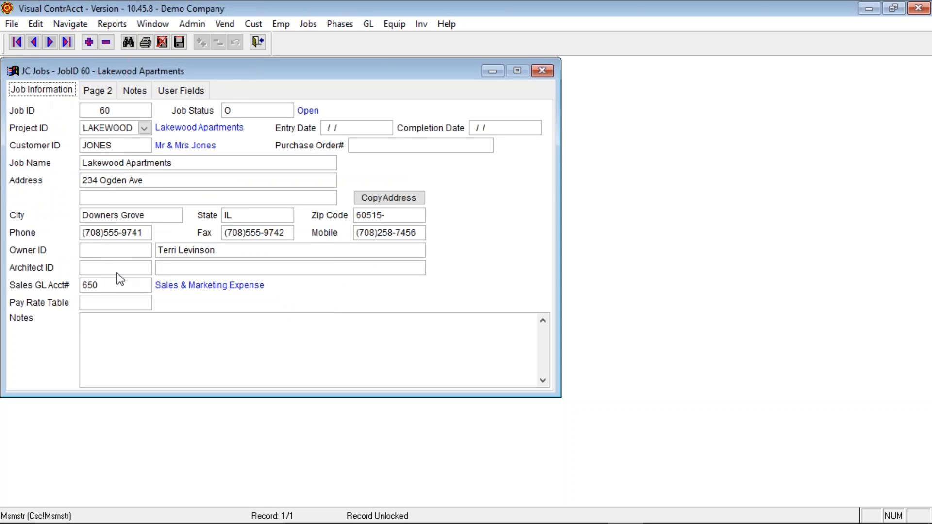
- Set the Pay Rate Table to BRICK21 Bricklayers from the union pay rate list
{"action": "left_click", "coordinate": [107, 302]}
{"action": "key", "text": "F12"}
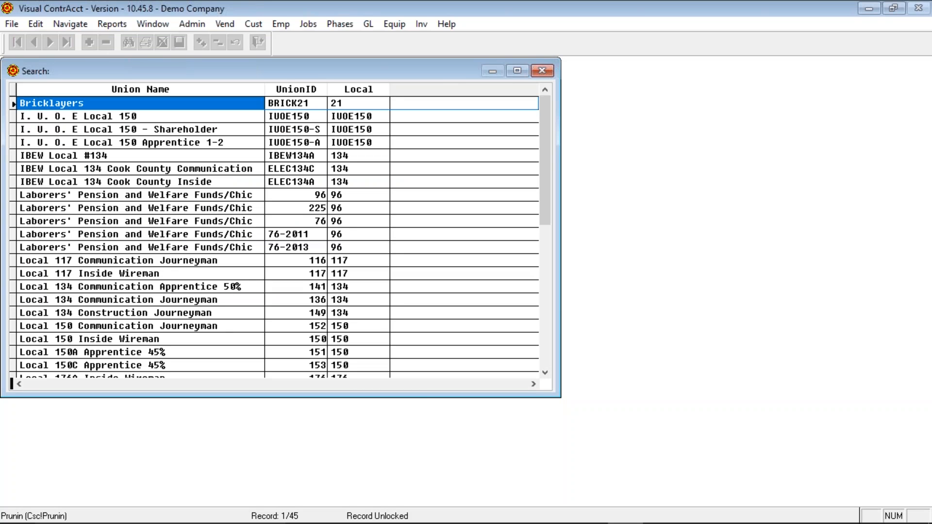
{"action": "key", "text": "Return"}
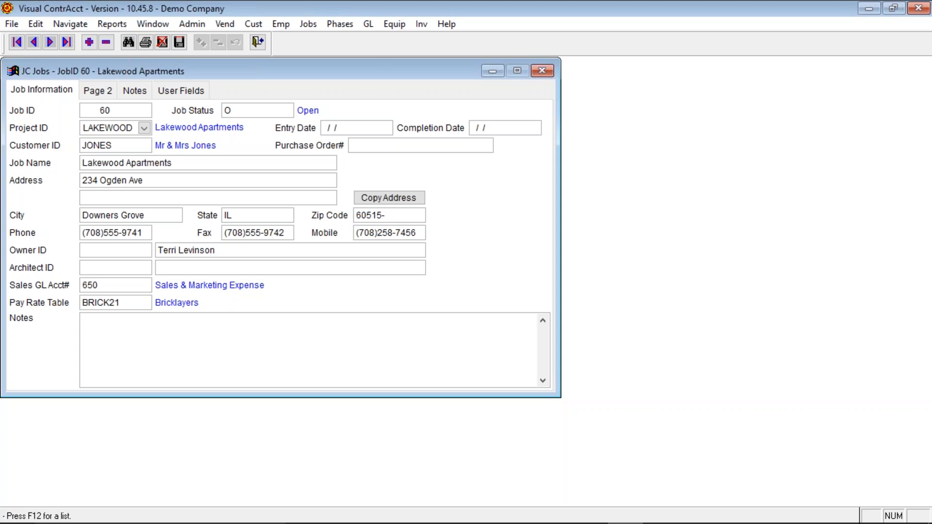
{"action": "left_click", "coordinate": [129, 323]}
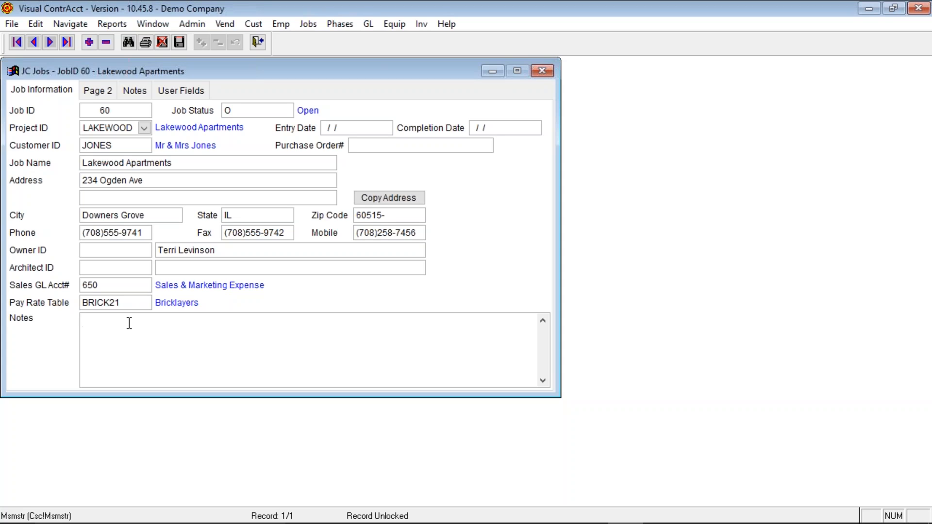
- On Page 2, choose the job's supervisor from the employee list for Supervisor ID
{"action": "left_click", "coordinate": [108, 92]}
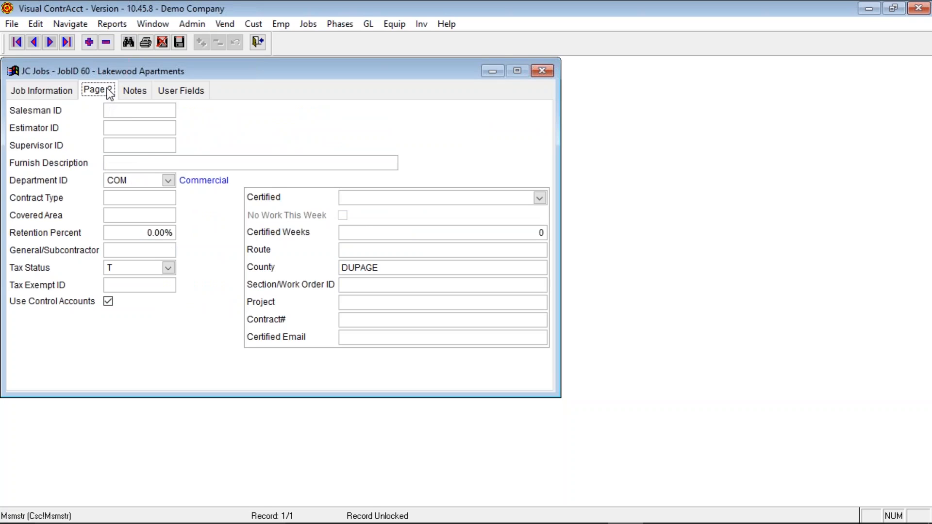
{"action": "left_click", "coordinate": [168, 111]}
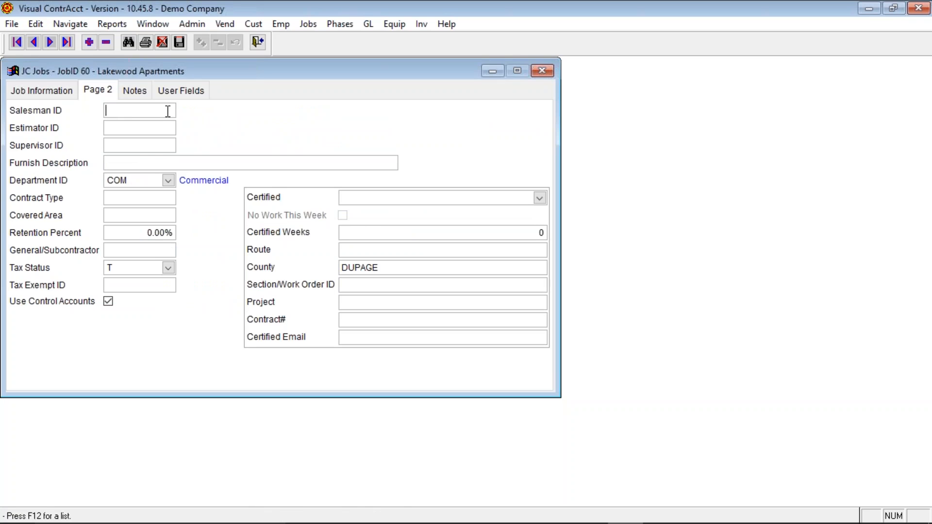
{"action": "key", "text": "Tab"}
{"action": "key", "text": "Tab"}
{"action": "key", "text": "F12"}
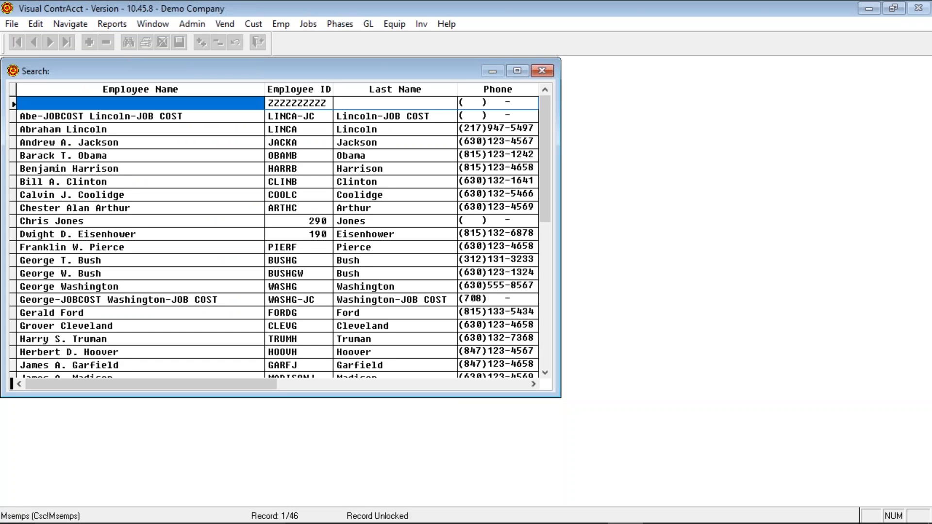
{"action": "key", "text": "Down"}
{"action": "key", "text": "Down"}
{"action": "key", "text": "Down"}
{"action": "key", "text": "Down"}
{"action": "key", "text": "Down"}
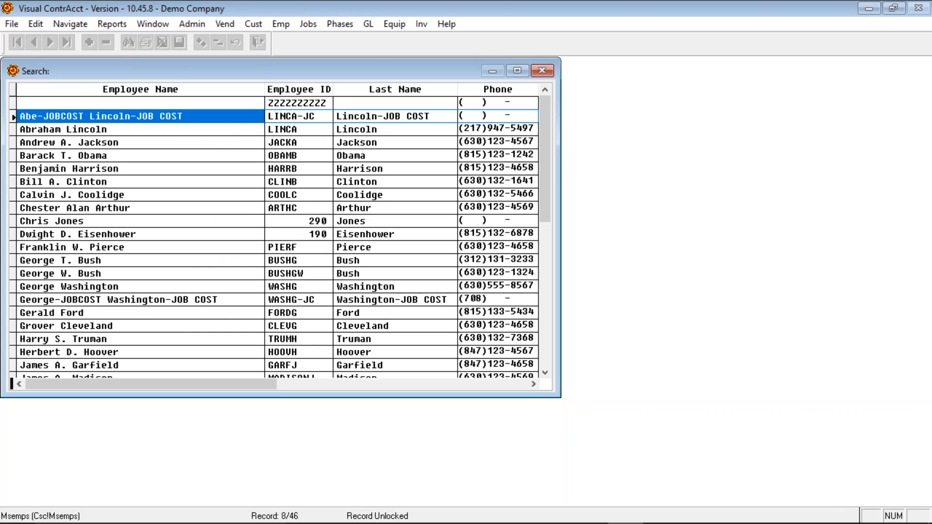
{"action": "key", "text": "Return"}
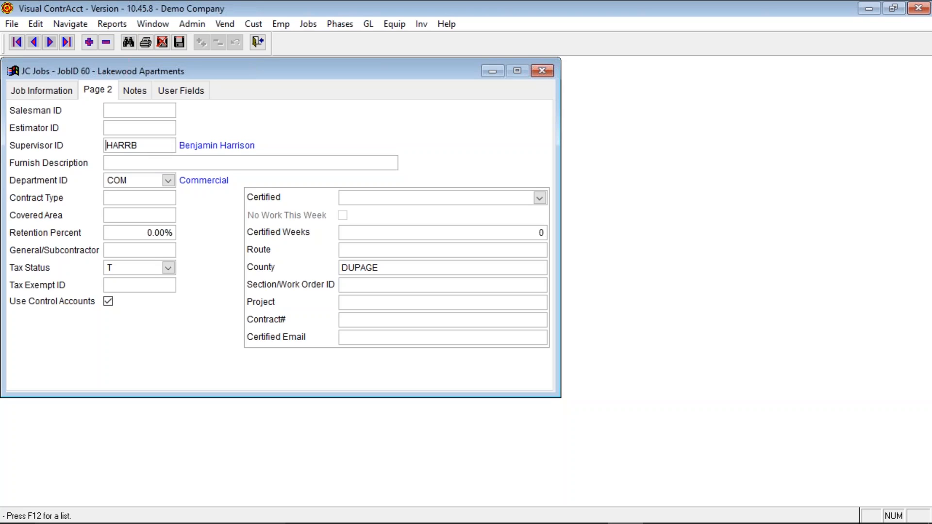
{"action": "left_click", "coordinate": [147, 163]}
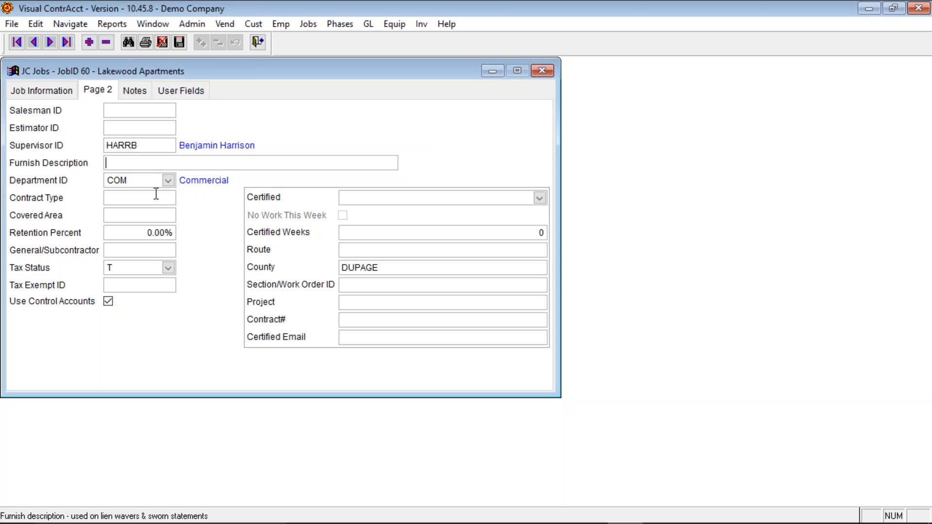
{"action": "left_click", "coordinate": [146, 181]}
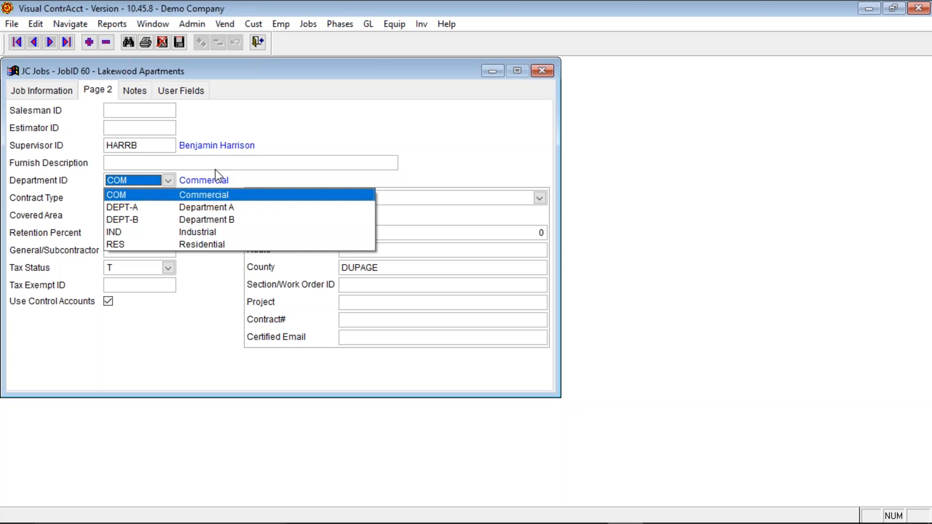
{"action": "left_click", "coordinate": [253, 180]}
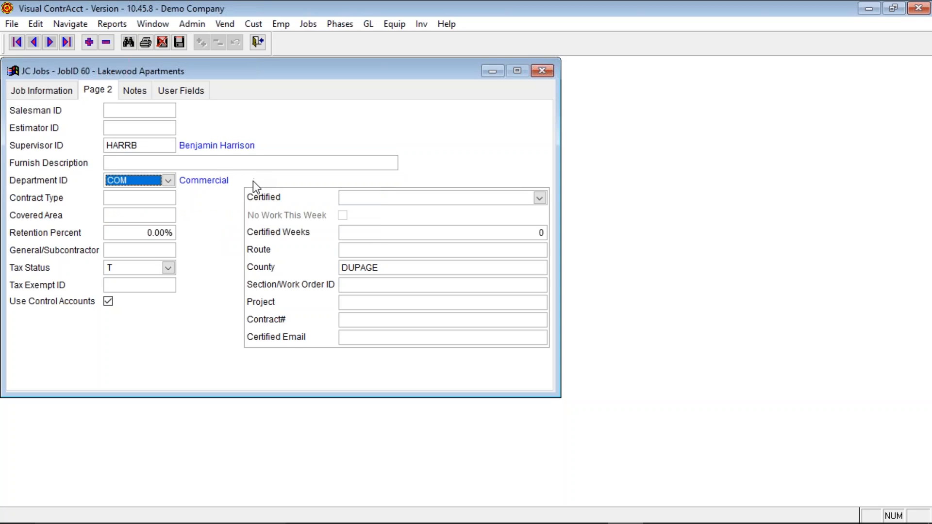
{"action": "left_click", "coordinate": [139, 198]}
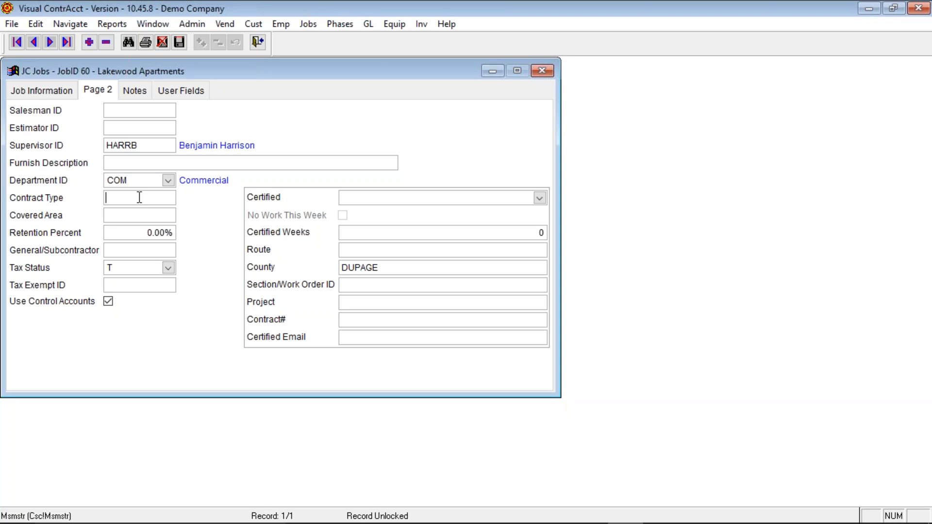
{"action": "left_click", "coordinate": [127, 219]}
- Set job 60's retention percent to 10 and apply it to all phases
{"action": "left_click", "coordinate": [125, 226]}
{"action": "left_click", "coordinate": [124, 235]}
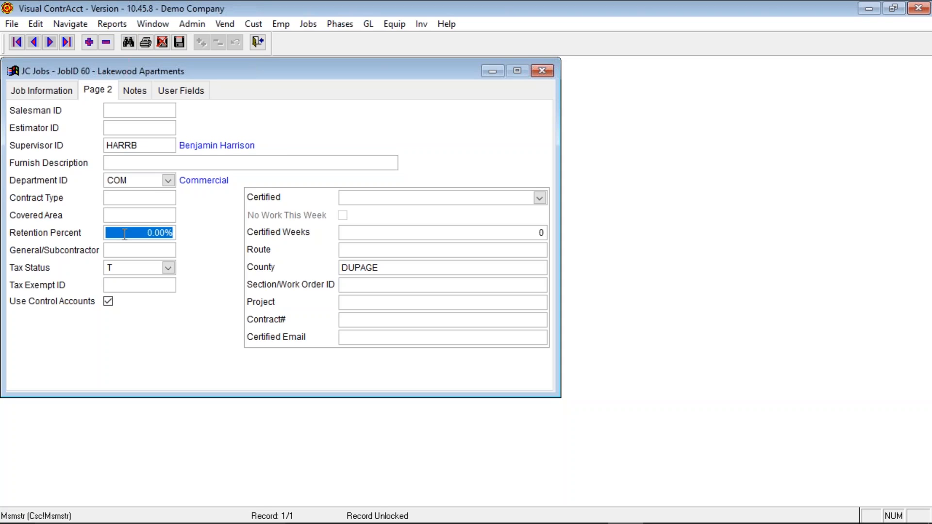
{"action": "type", "text": "10"}
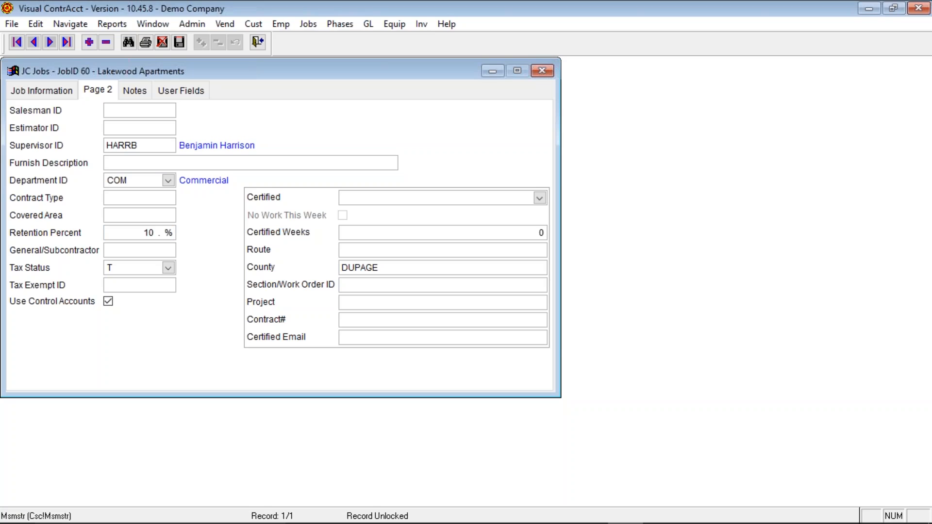
{"action": "key", "text": "Tab"}
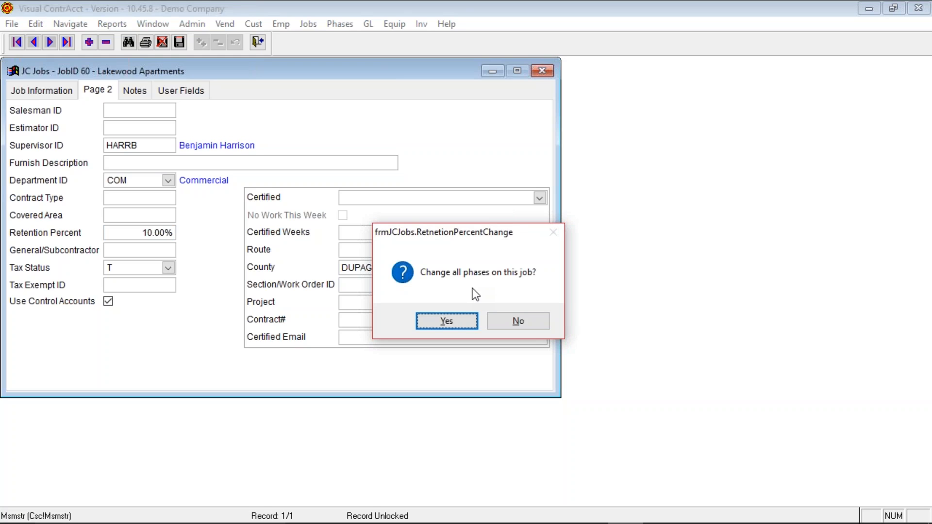
{"action": "left_click", "coordinate": [462, 325]}
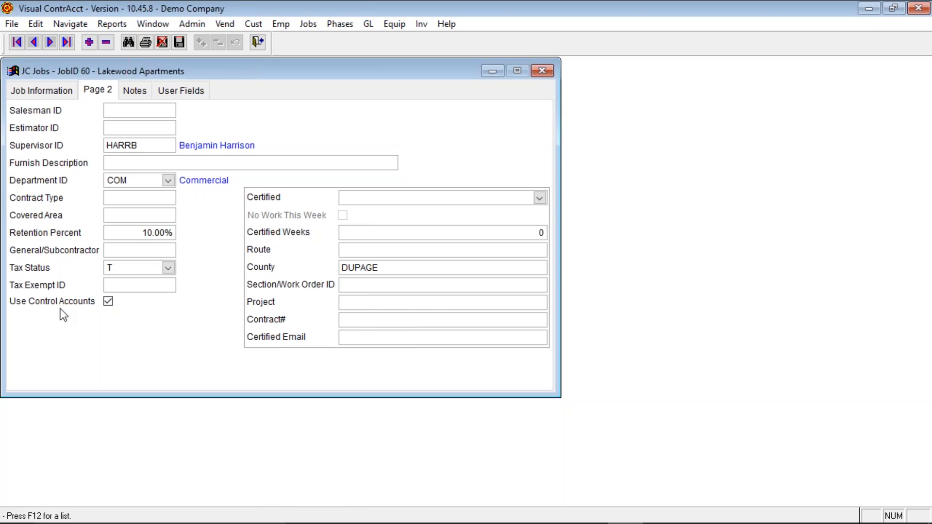
- Set General/Subcontractor to S (Subcontractor) and check the Tax Status choices
{"action": "left_click", "coordinate": [119, 250]}
{"action": "key", "text": "F12"}
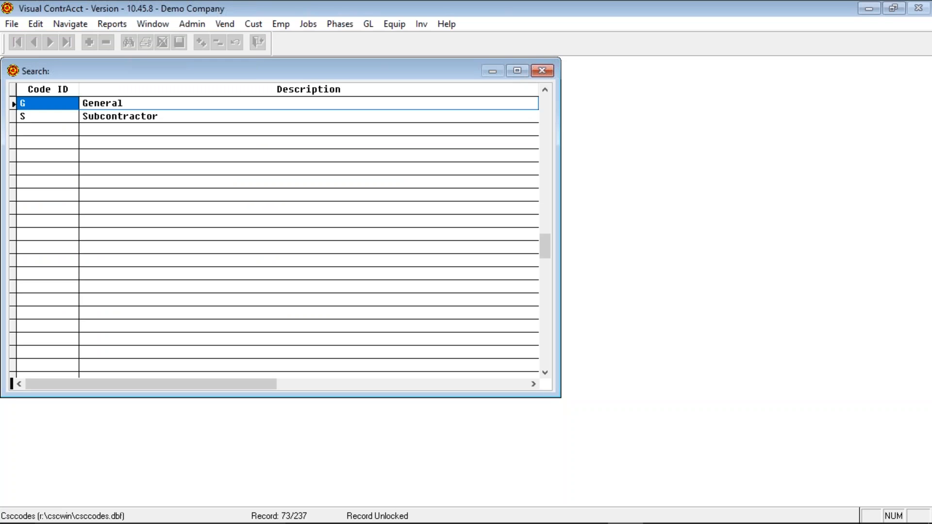
{"action": "key", "text": "Down"}
{"action": "key", "text": "Return"}
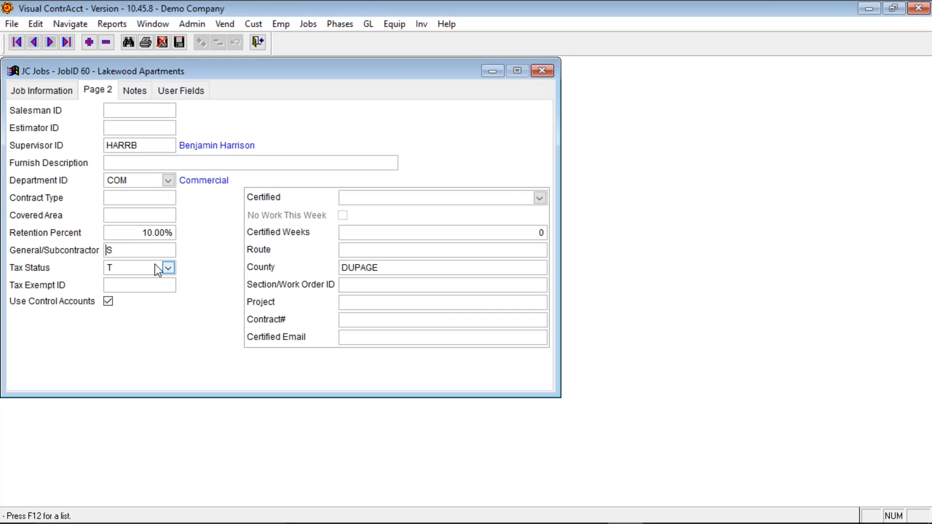
{"action": "left_click", "coordinate": [169, 267]}
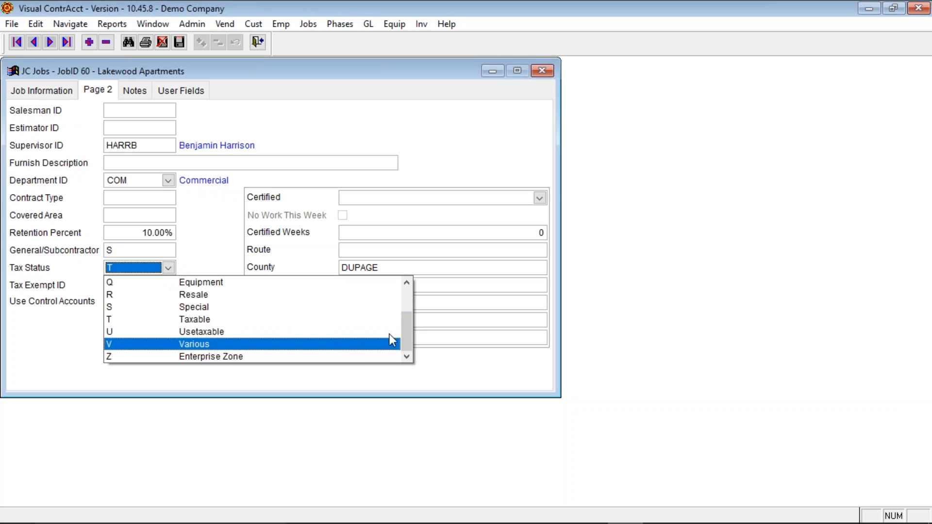
{"action": "mouse_move", "coordinate": [404, 320]}
{"action": "left_mouse_down"}
{"action": "mouse_move", "coordinate": [407, 287]}
{"action": "mouse_move", "coordinate": [406, 334]}
{"action": "mouse_move", "coordinate": [405, 308]}
{"action": "left_mouse_up"}
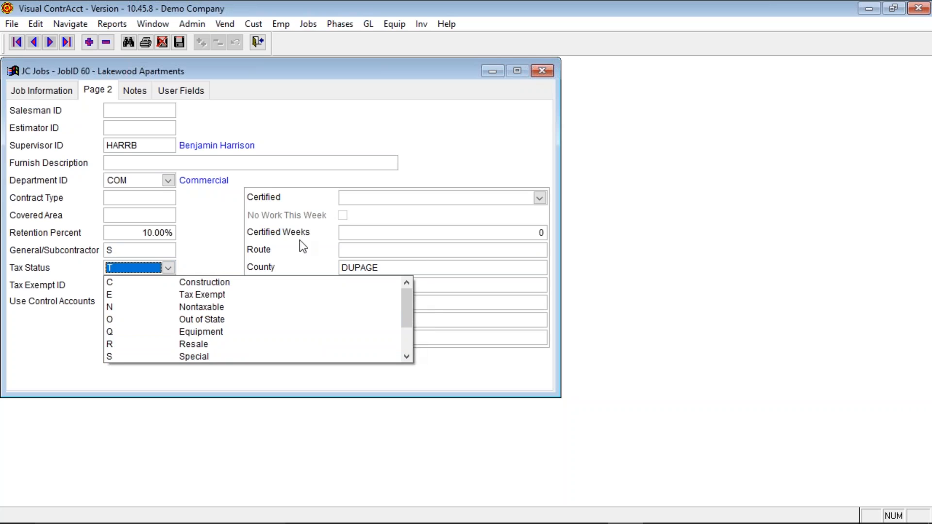
- Keep tax status T (Taxable) and move to the blank Tax Exempt ID field
{"action": "left_click", "coordinate": [195, 252]}
{"action": "left_click", "coordinate": [120, 289]}
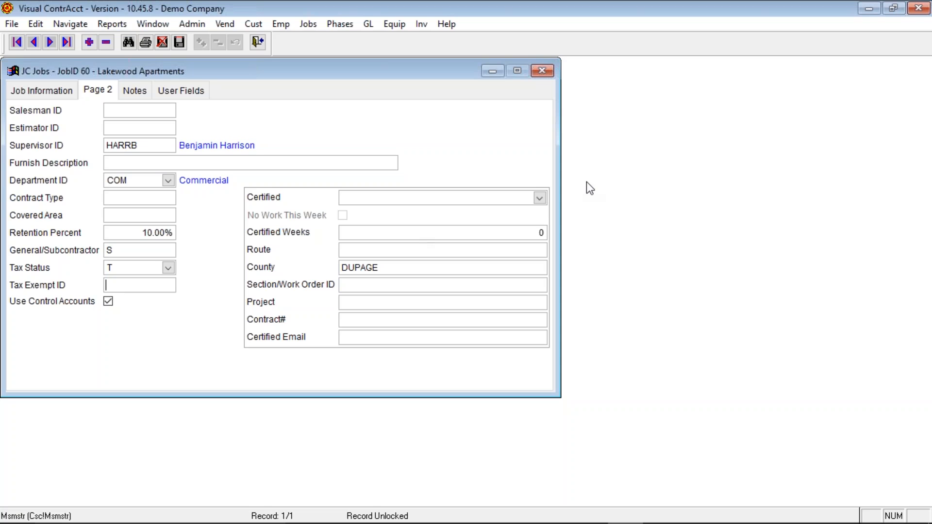
- Browse the certified report types and choose HOUSING (City of Chicago Department of Housing)
{"action": "left_click", "coordinate": [497, 198]}
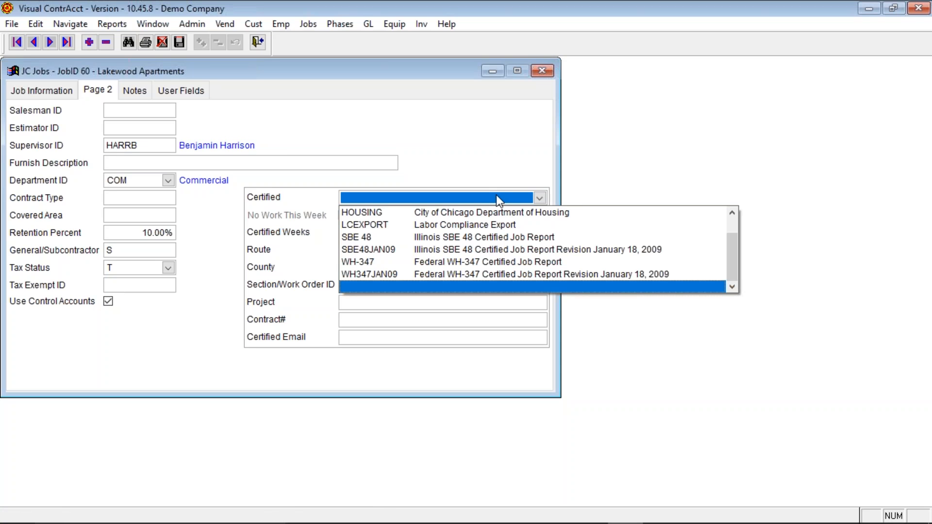
{"action": "left_click_drag", "start_coordinate": [727, 249], "coordinate": [730, 226]}
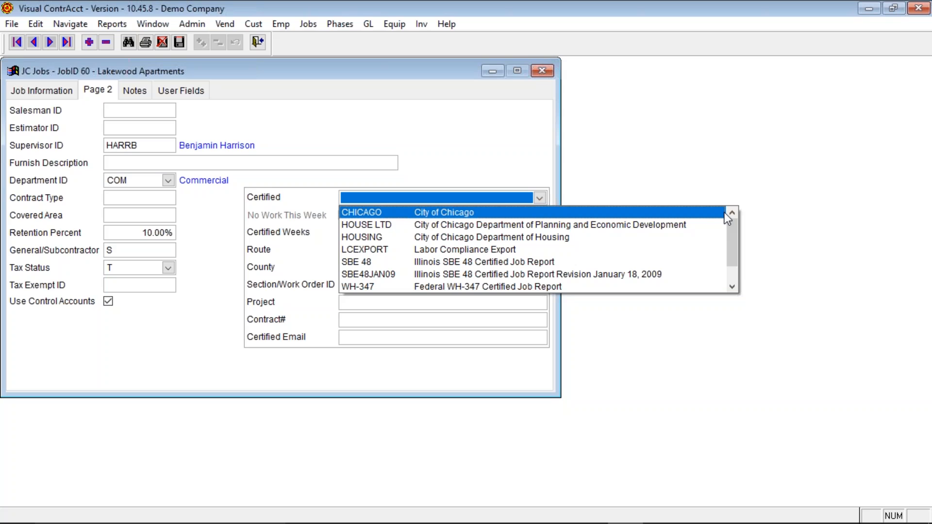
{"action": "left_click_drag", "start_coordinate": [732, 229], "coordinate": [733, 275]}
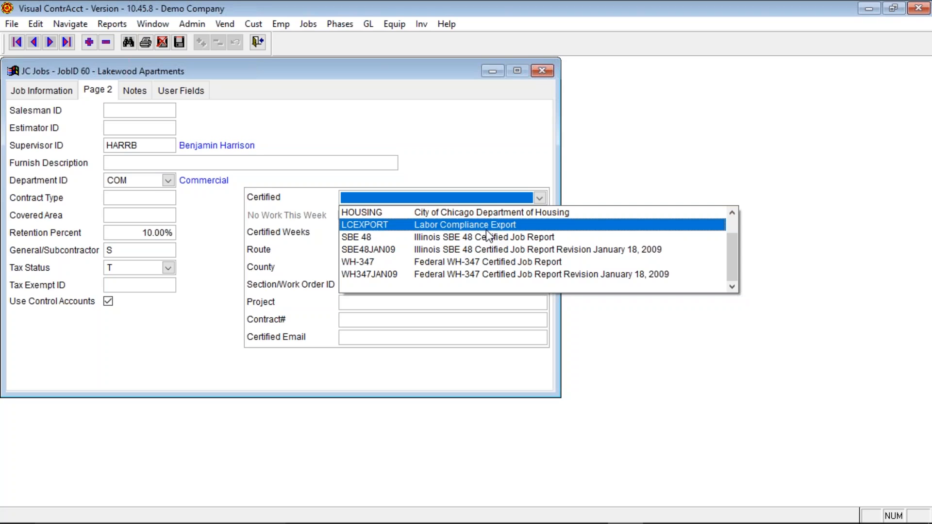
{"action": "left_click", "coordinate": [732, 213]}
{"action": "left_click", "coordinate": [732, 212]}
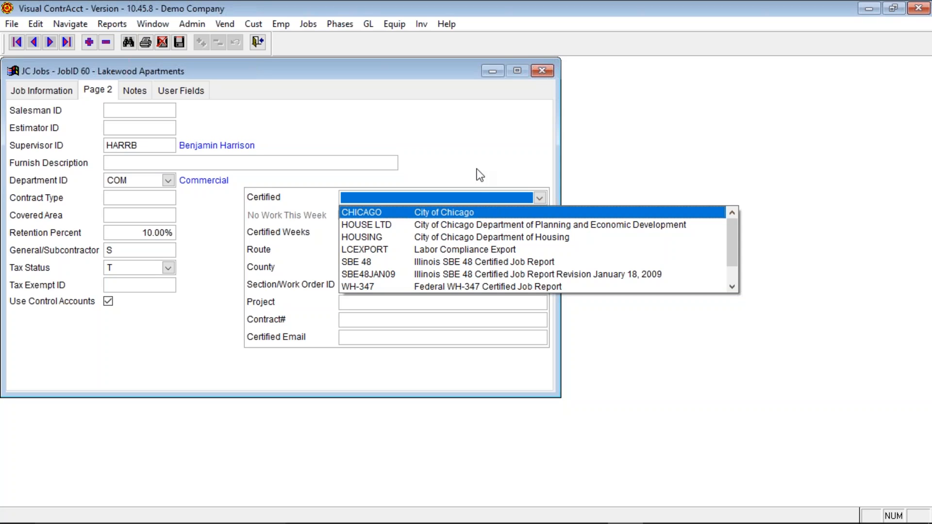
{"action": "left_click", "coordinate": [470, 156]}
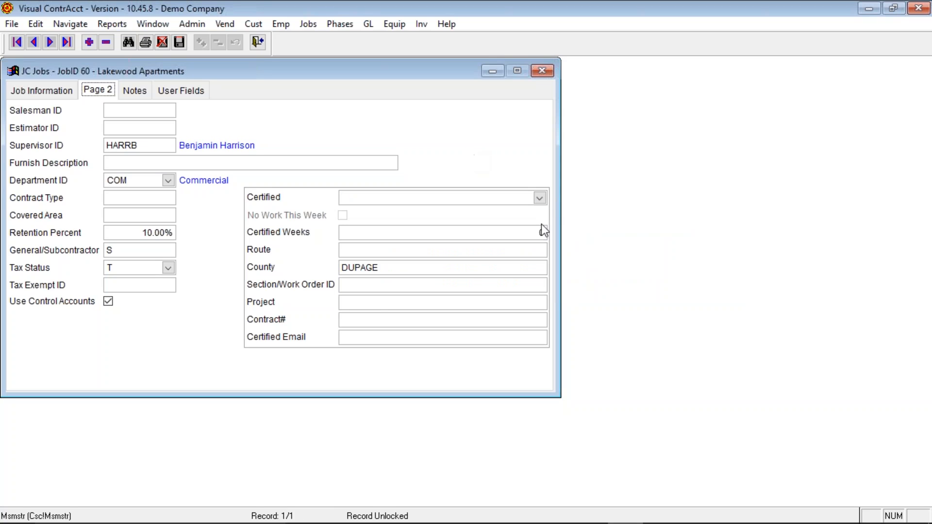
{"action": "left_click", "coordinate": [540, 197]}
{"action": "left_click", "coordinate": [480, 212]}
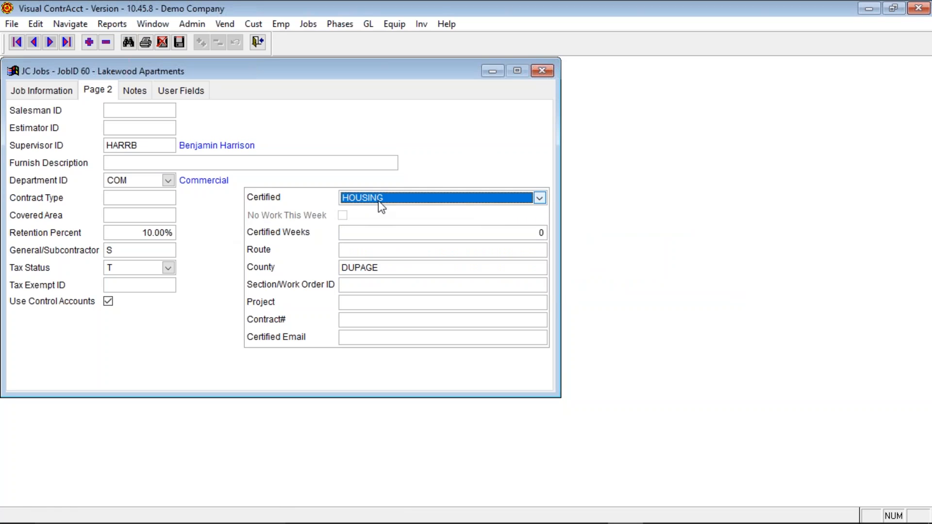
- Switch the certified report to SBE48JAN09 and tick No Work This Week
{"action": "left_click", "coordinate": [487, 197]}
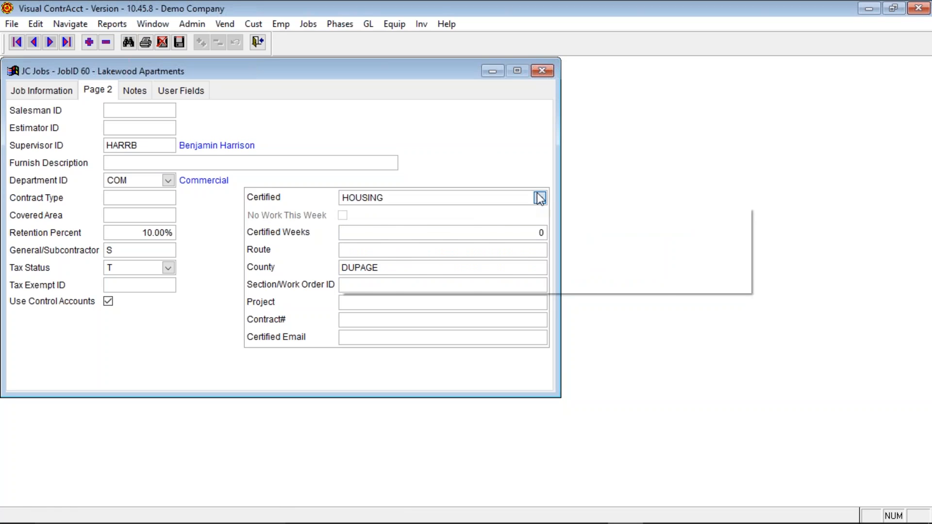
{"action": "left_click", "coordinate": [395, 261]}
{"action": "left_click", "coordinate": [343, 216]}
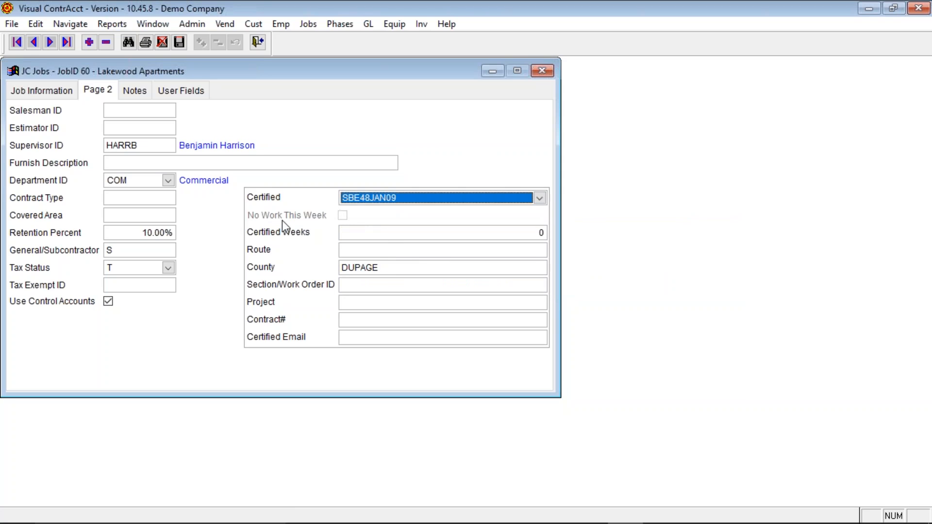
{"action": "left_click", "coordinate": [348, 233]}
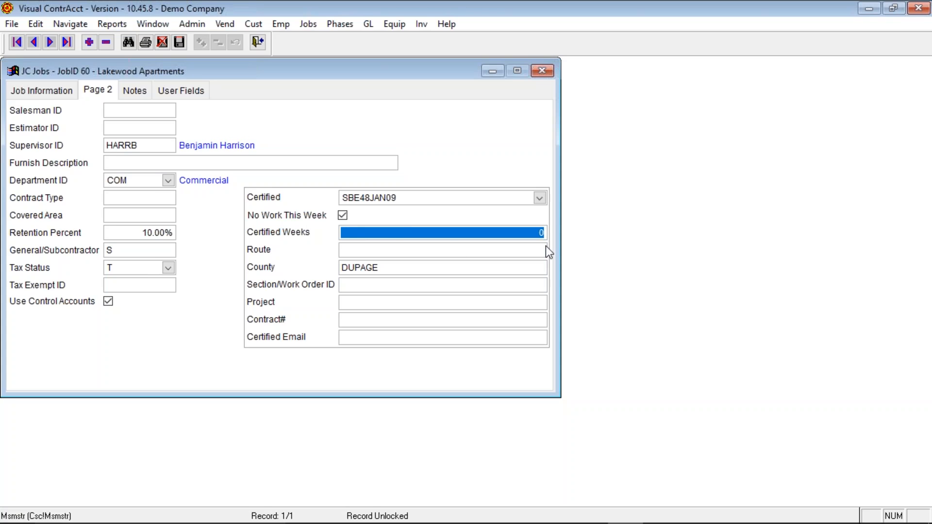
{"action": "left_click", "coordinate": [529, 232]}
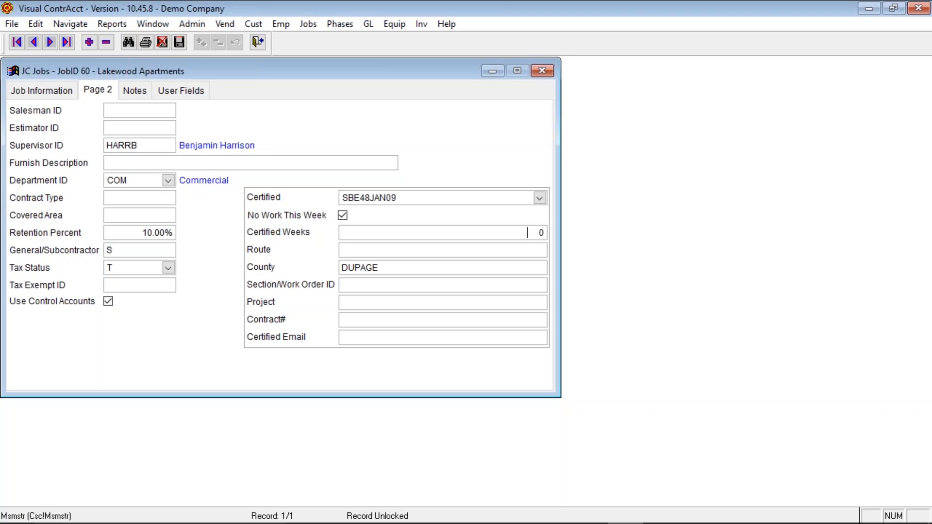
- Set Certified Weeks to 1 and move down to the Certified Email field
{"action": "type", "text": "1"}
{"action": "key", "text": "Tab"}
{"action": "left_click", "coordinate": [365, 320]}
{"action": "left_click", "coordinate": [349, 339]}
- Enter a certified email address, then delete it so the field stays blank
{"action": "key", "text": "Tab"}
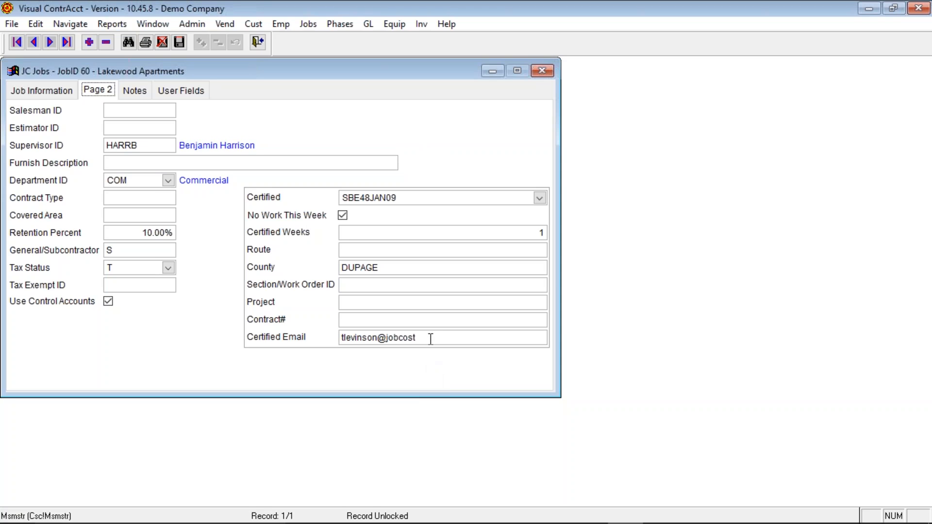
{"action": "left_click_drag", "start_coordinate": [429, 338], "coordinate": [210, 336]}
{"action": "key", "text": "BackSpace"}
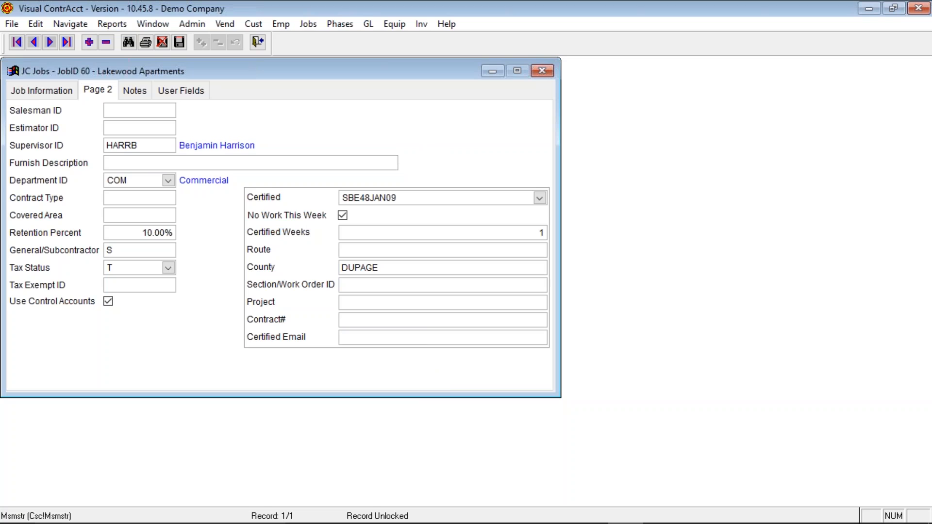
{"action": "left_click", "coordinate": [132, 91]}
{"action": "left_click", "coordinate": [68, 125]}
- Flip between Job Information and Notes, then show the User Fields page
{"action": "left_click", "coordinate": [42, 90]}
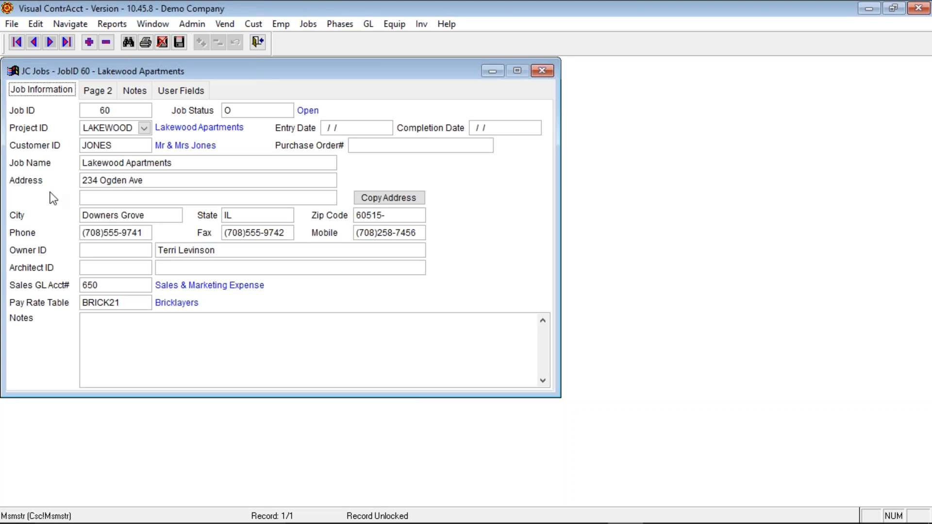
{"action": "left_click", "coordinate": [117, 324]}
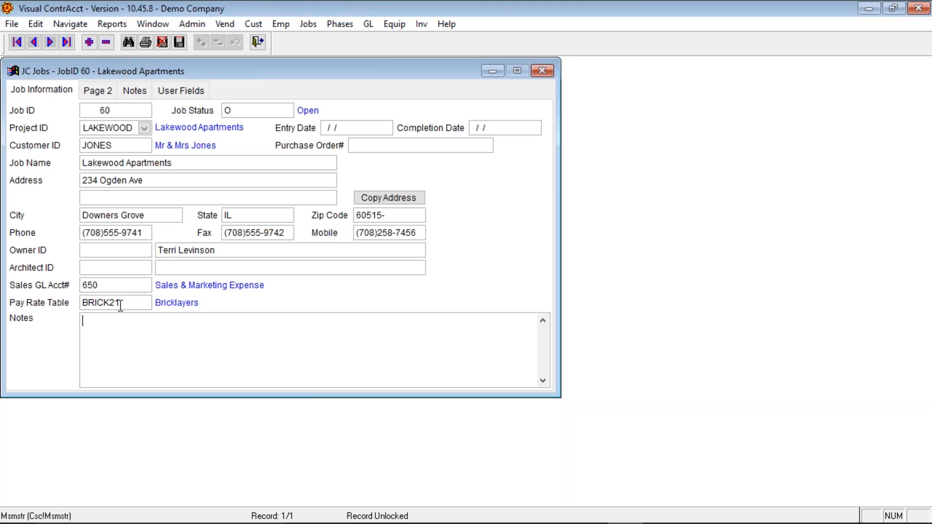
{"action": "left_click", "coordinate": [134, 90]}
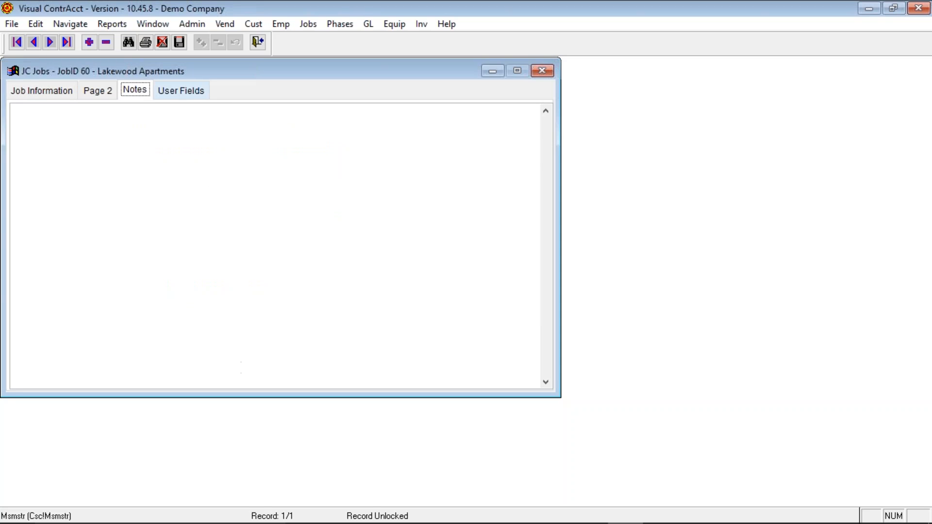
{"action": "left_click", "coordinate": [180, 91]}
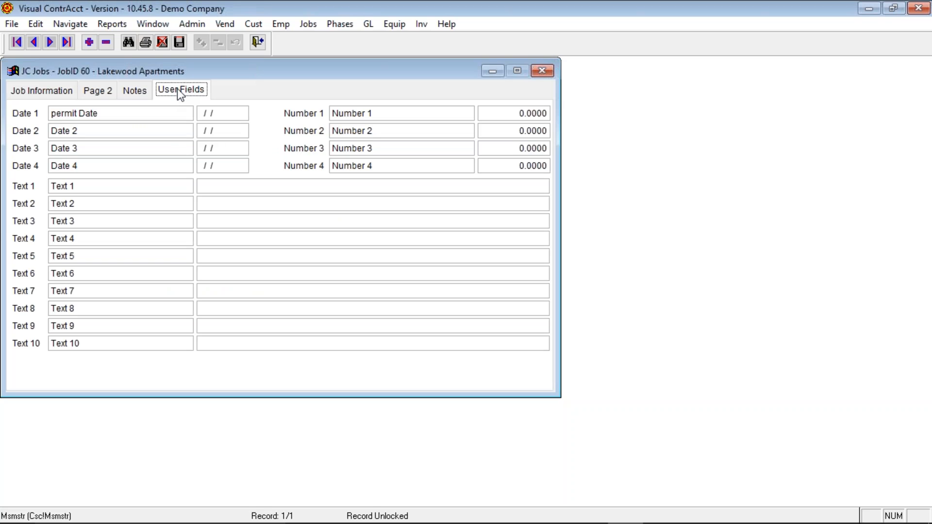
- Review the Date, Number and Text user field labels, then return to Job Information
{"action": "key", "text": "Tab"}
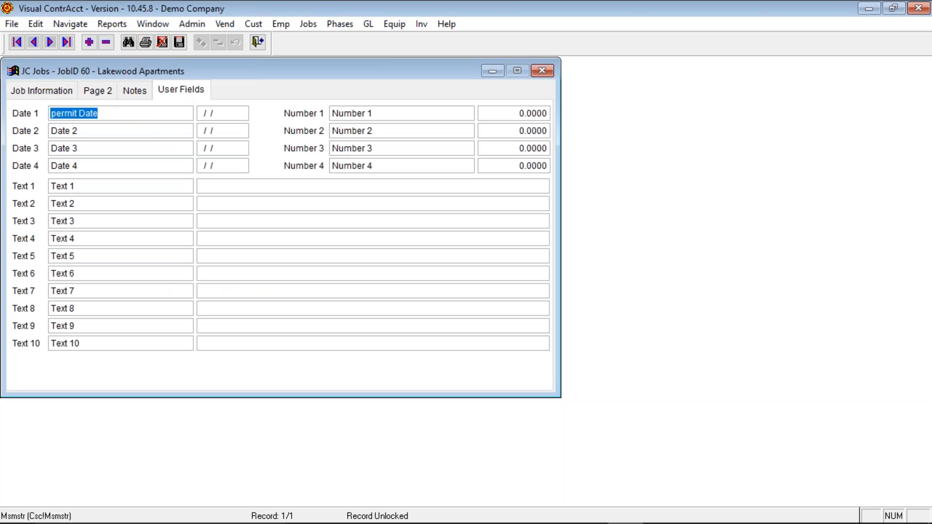
{"action": "left_click", "coordinate": [170, 132]}
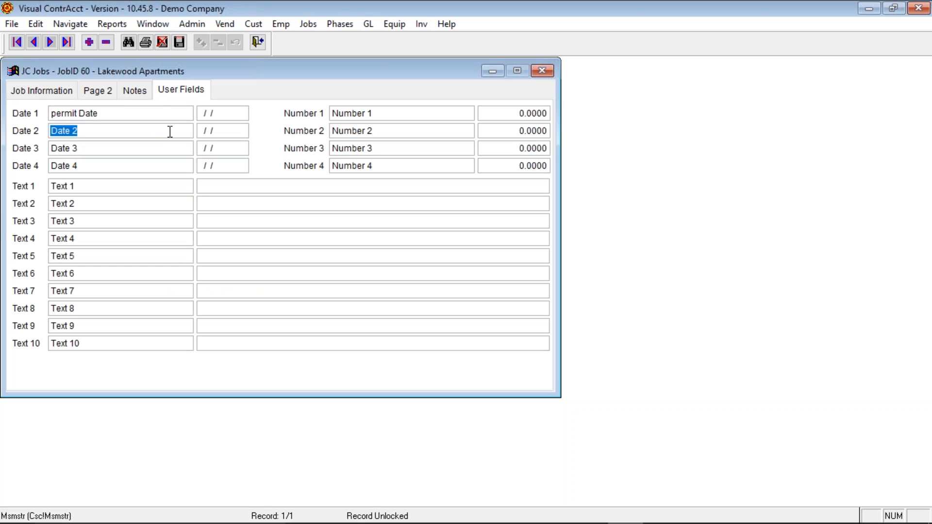
{"action": "left_click", "coordinate": [107, 149]}
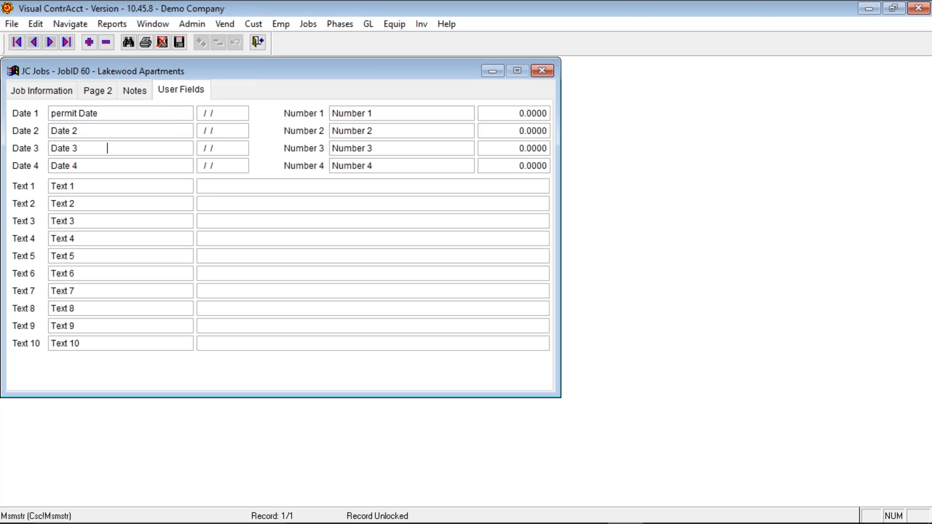
{"action": "left_click", "coordinate": [166, 168]}
{"action": "left_click", "coordinate": [417, 114]}
{"action": "left_click", "coordinate": [440, 134]}
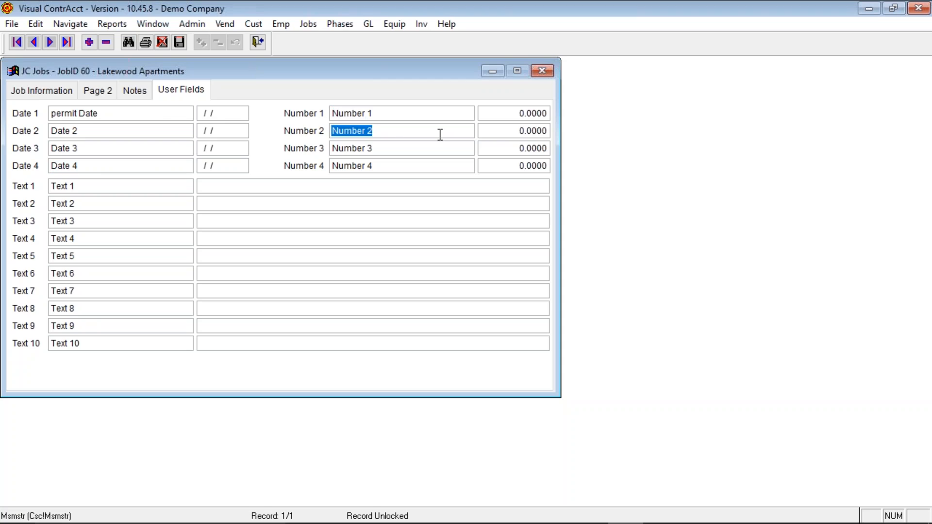
{"action": "left_click", "coordinate": [432, 152]}
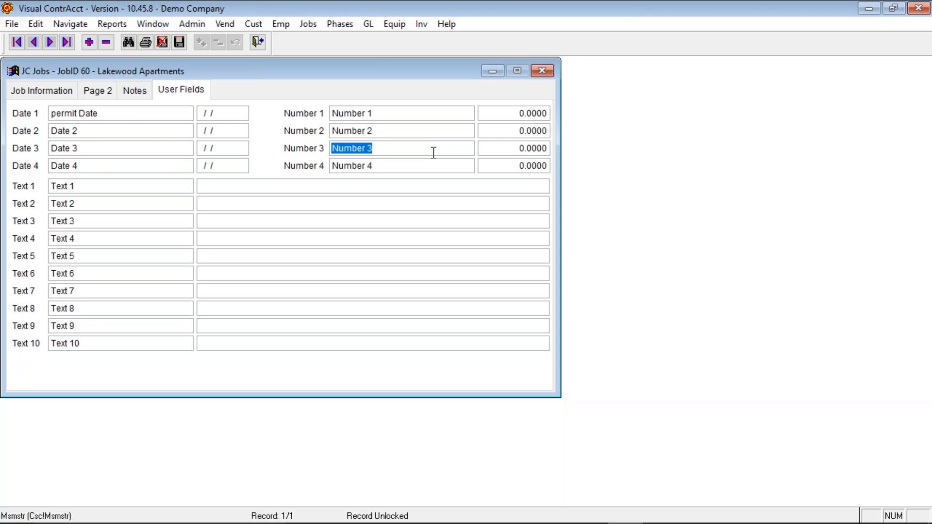
{"action": "left_click", "coordinate": [204, 188]}
{"action": "left_click", "coordinate": [222, 203]}
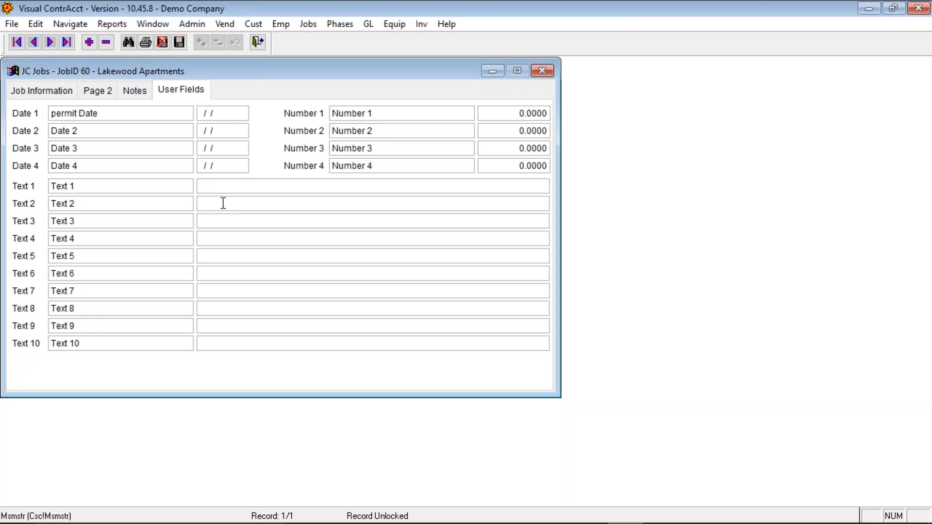
{"action": "left_click", "coordinate": [43, 92]}
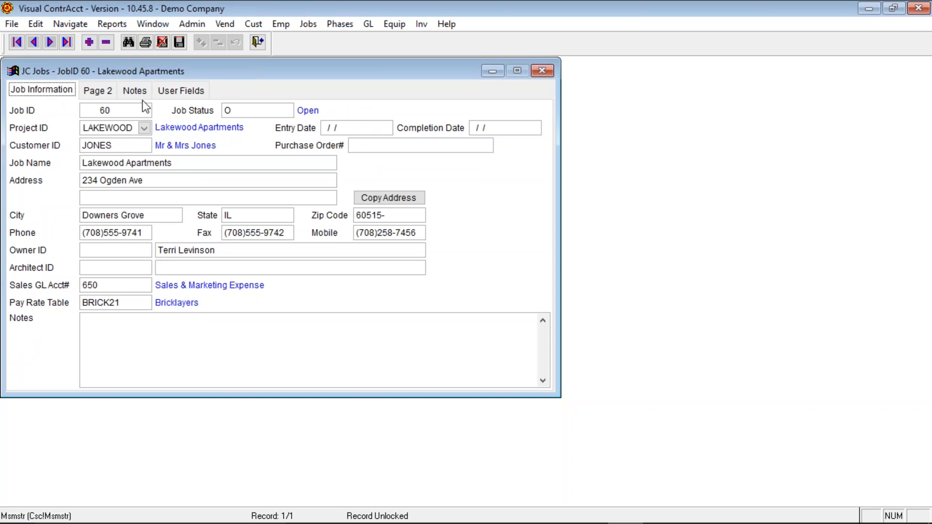
- Close job 60 without saving and open phase 06000 Wood & Plastics via the Phases lookup
{"action": "left_click", "coordinate": [258, 43]}
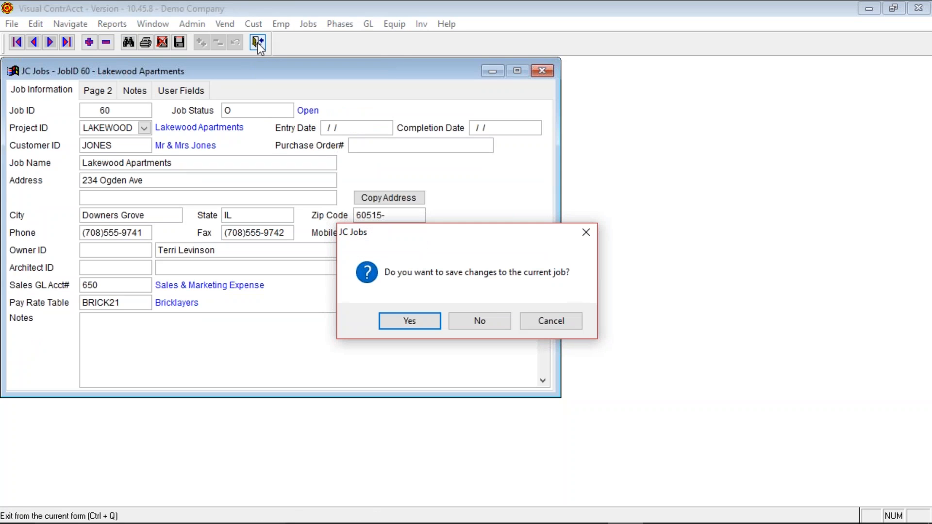
{"action": "left_click", "coordinate": [496, 318]}
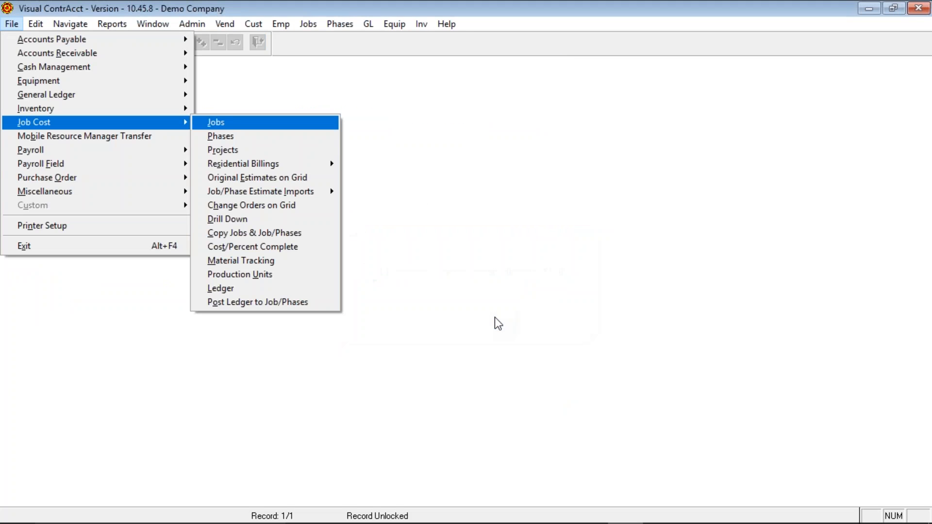
{"action": "left_click", "coordinate": [235, 136]}
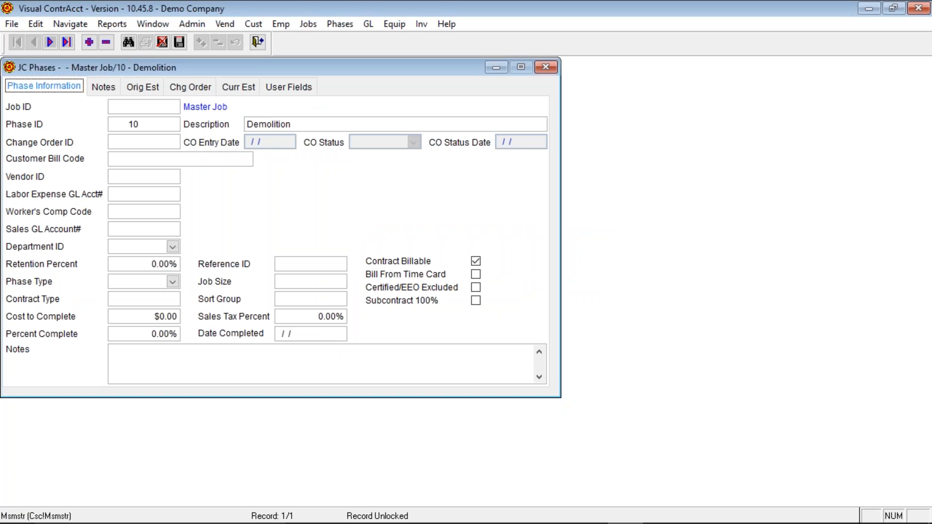
{"action": "left_click", "coordinate": [134, 43]}
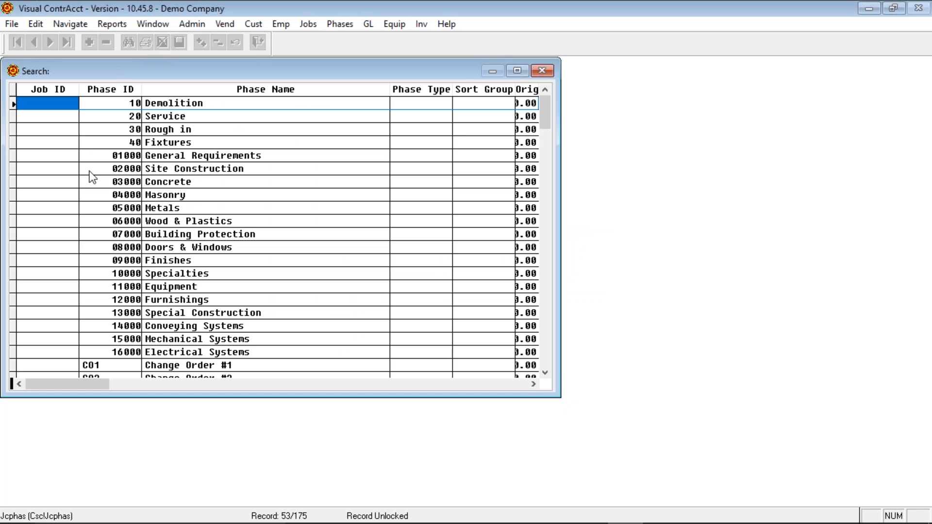
{"action": "key", "text": "Down"}
{"action": "key", "text": "Down"}
{"action": "key", "text": "Down"}
{"action": "key", "text": "Down"}
{"action": "key", "text": "Down"}
{"action": "key", "text": "Down"}
{"action": "key", "text": "Down"}
{"action": "key", "text": "Down"}
{"action": "key", "text": "Down"}
{"action": "key", "text": "Down"}
{"action": "key", "text": "Down"}
{"action": "key", "text": "Down"}
{"action": "key", "text": "Down"}
{"action": "key", "text": "Down"}
{"action": "key", "text": "Down"}
{"action": "key", "text": "Down"}
{"action": "key", "text": "Down"}
{"action": "key", "text": "Down"}
{"action": "key", "text": "Down"}
{"action": "key", "text": "Down"}
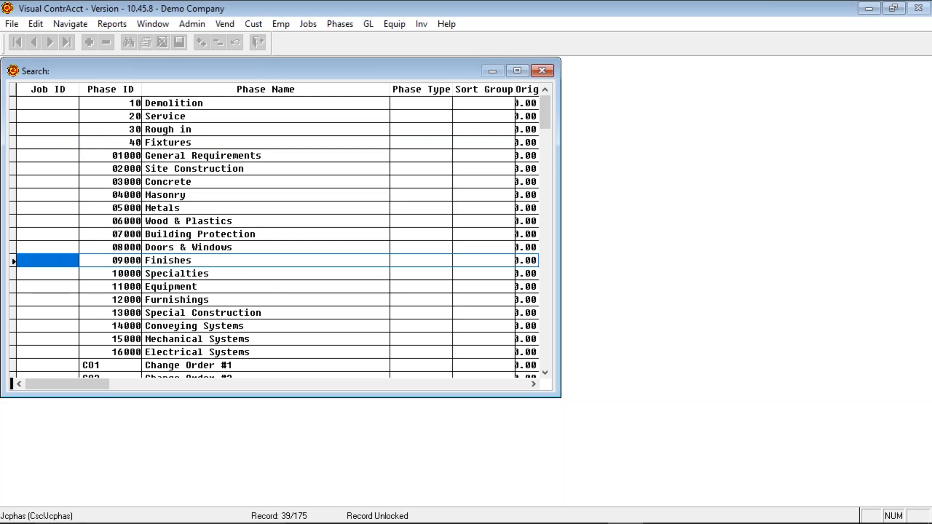
{"action": "key", "text": "Up"}
{"action": "key", "text": "Up"}
{"action": "key", "text": "Up"}
{"action": "key", "text": "Up"}
{"action": "key", "text": "Up"}
{"action": "key", "text": "Up"}
{"action": "key", "text": "Up"}
{"action": "key", "text": "Up"}
{"action": "key", "text": "Up"}
{"action": "key", "text": "Up"}
{"action": "key", "text": "Up"}
{"action": "key", "text": "Up"}
{"action": "key", "text": "Up"}
{"action": "key", "text": "Up"}
{"action": "key", "text": "Up"}
{"action": "key", "text": "Up"}
{"action": "key", "text": "Up"}
{"action": "key", "text": "Up"}
{"action": "key", "text": "Up"}
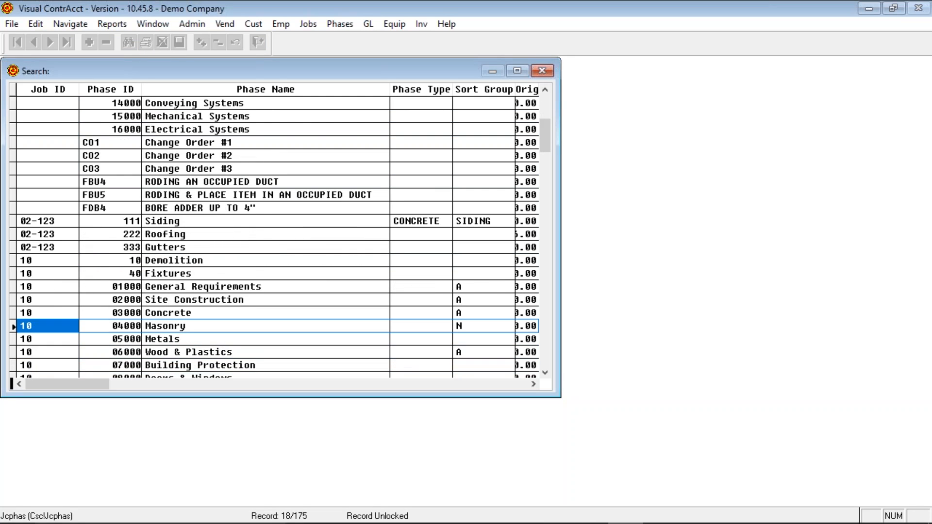
{"action": "key", "text": "Up"}
{"action": "key", "text": "Up"}
{"action": "key", "text": "Up"}
{"action": "key", "text": "Up"}
{"action": "key", "text": "Up"}
{"action": "key", "text": "Up"}
{"action": "key", "text": "Up"}
{"action": "key", "text": "Up"}
{"action": "key", "text": "Up"}
{"action": "key", "text": "Up"}
{"action": "key", "text": "Up"}
{"action": "key", "text": "Up"}
{"action": "key", "text": "Up"}
{"action": "key", "text": "Up"}
{"action": "key", "text": "Up"}
{"action": "key", "text": "Down"}
{"action": "key", "text": "Down"}
{"action": "key", "text": "Down"}
{"action": "key", "text": "Down"}
{"action": "key", "text": "Down"}
{"action": "key", "text": "Down"}
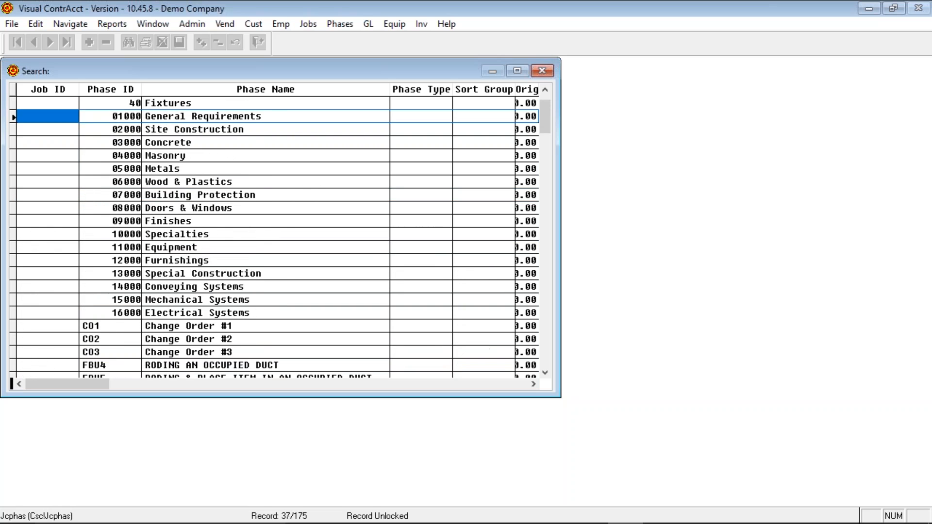
{"action": "key", "text": "Return"}
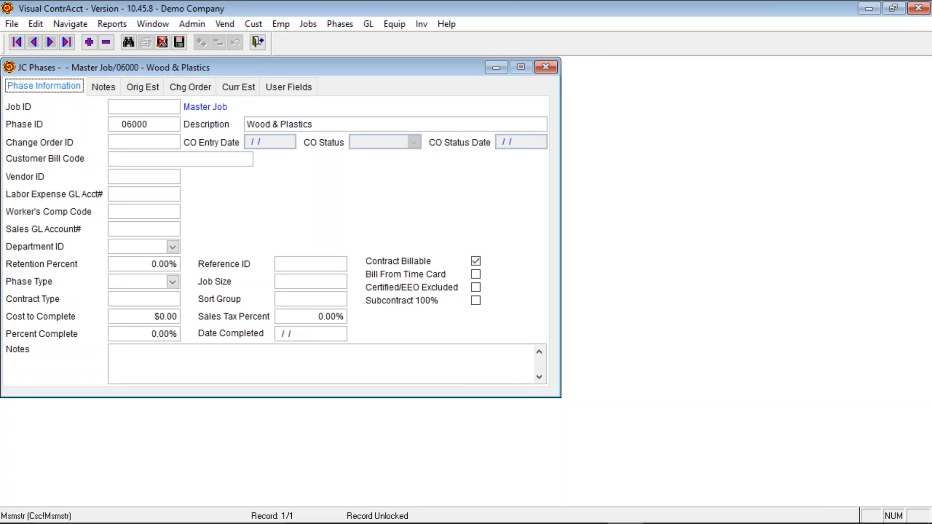
- Look up and open job 02-123, phase 222 Roofing
{"action": "key", "text": "ctrl+f"}
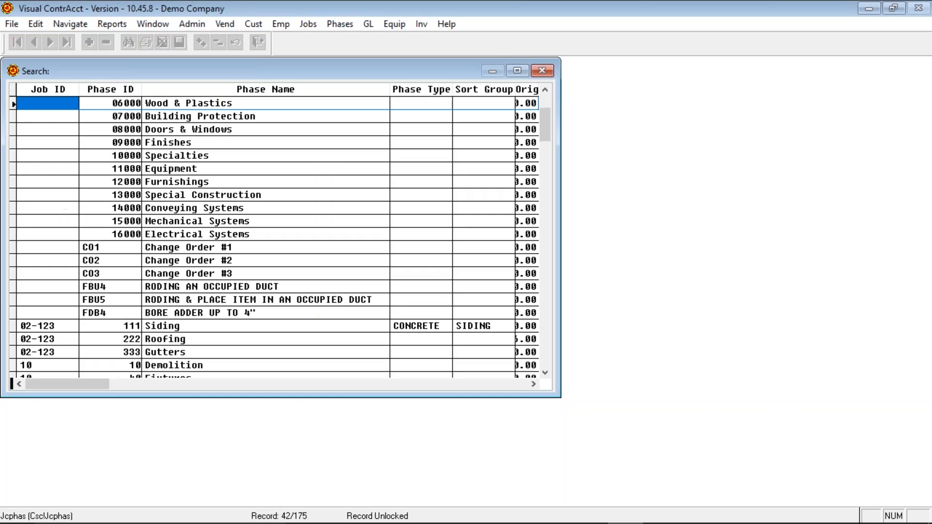
{"action": "key", "text": "Down"}
{"action": "key", "text": "Down"}
{"action": "key", "text": "Down"}
{"action": "key", "text": "Down"}
{"action": "key", "text": "Down"}
{"action": "key", "text": "Down"}
{"action": "key", "text": "Down"}
{"action": "key", "text": "Down"}
{"action": "key", "text": "Down"}
{"action": "key", "text": "Down"}
{"action": "key", "text": "Down"}
{"action": "key", "text": "Down"}
{"action": "key", "text": "Down"}
{"action": "key", "text": "Down"}
{"action": "key", "text": "Down"}
{"action": "key", "text": "Down"}
{"action": "key", "text": "Down"}
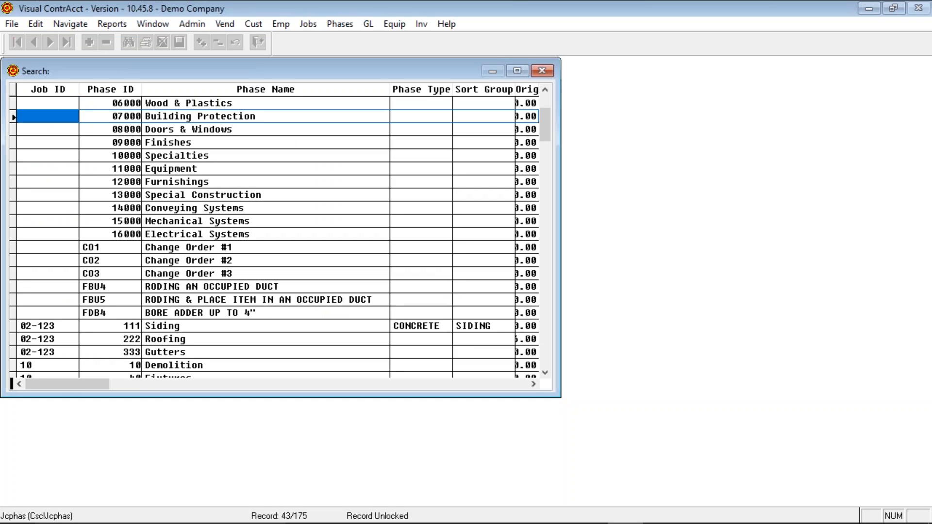
{"action": "key", "text": "Down"}
{"action": "key", "text": "Down"}
{"action": "key", "text": "Down"}
{"action": "key", "text": "Down"}
{"action": "key", "text": "Down"}
{"action": "key", "text": "Down"}
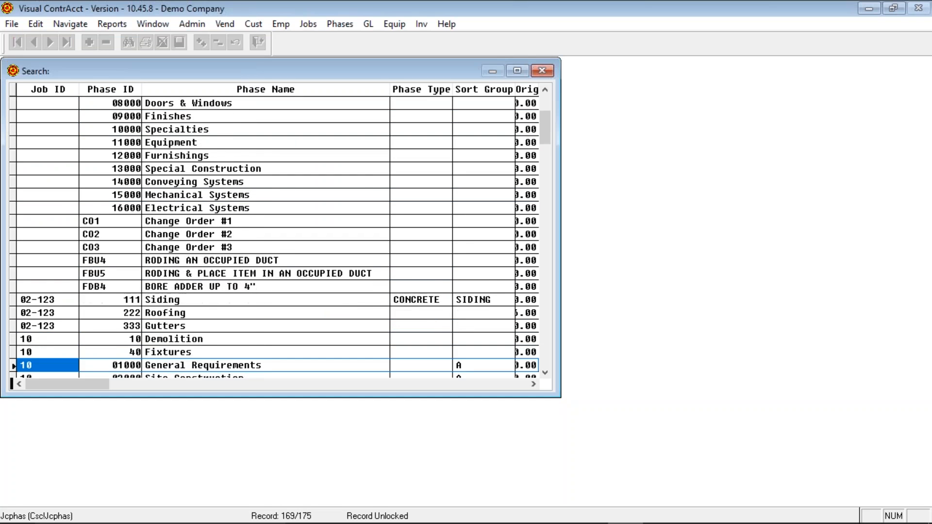
{"action": "key", "text": "Up"}
{"action": "key", "text": "Up"}
{"action": "key", "text": "Up"}
{"action": "key", "text": "Up"}
{"action": "key", "text": "Up"}
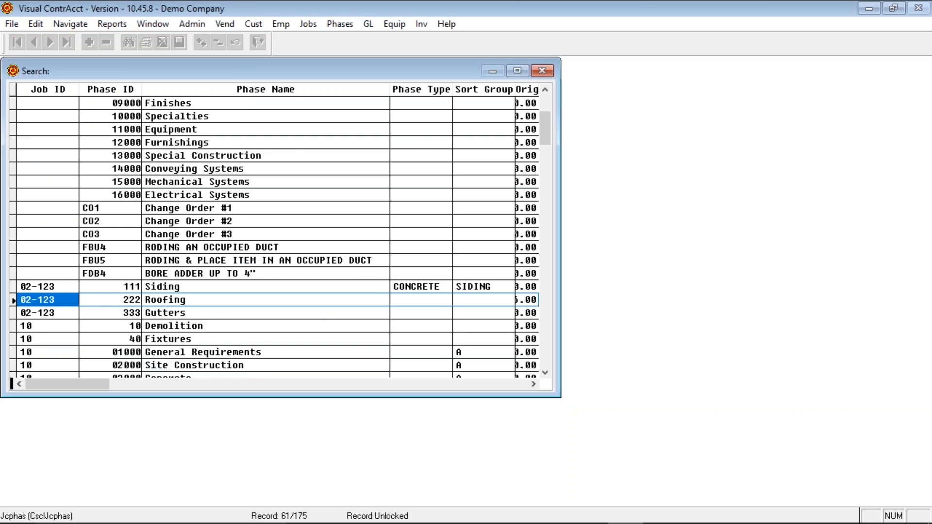
{"action": "key", "text": "Return"}
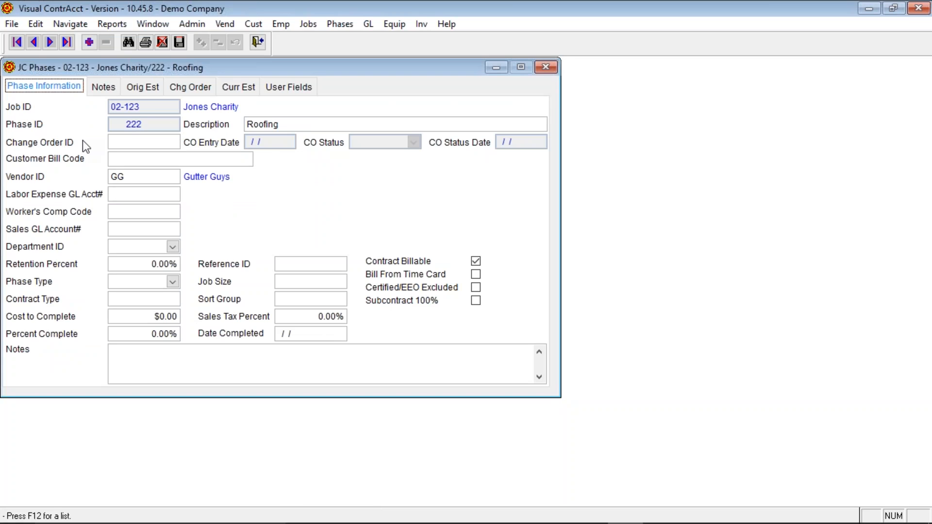
- Enter Change Order ID CO-1 on the Roofing phase, giving CO Status APPROVED
{"action": "left_click", "coordinate": [286, 126]}
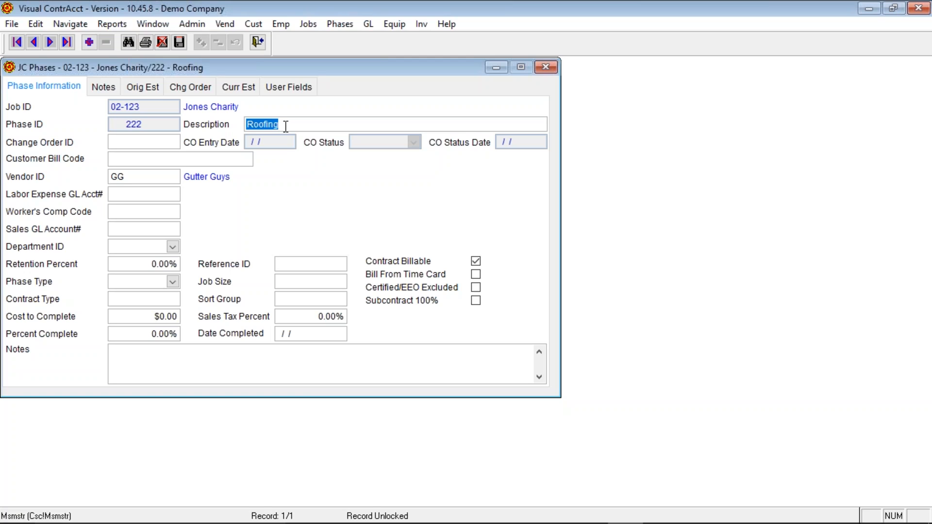
{"action": "key", "text": "Tab"}
{"action": "type", "text": "CO-1"}
{"action": "key", "text": "Tab"}
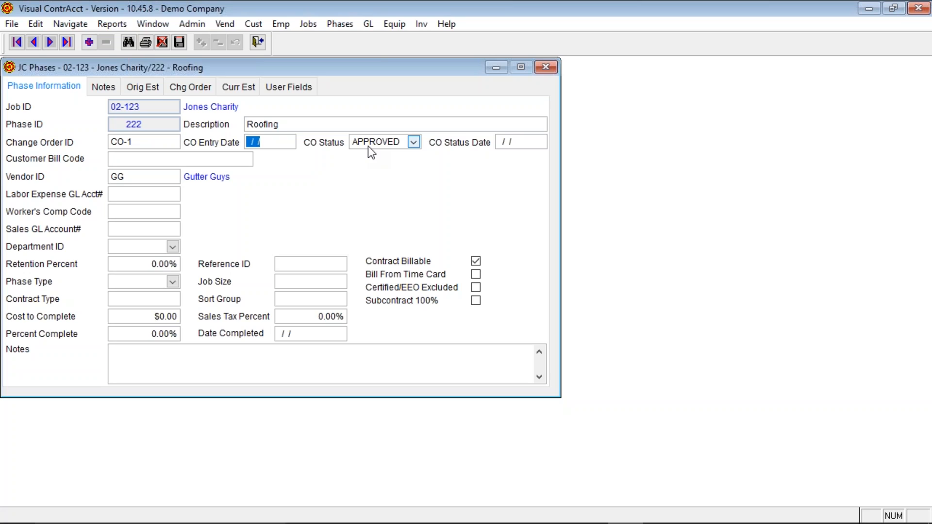
{"action": "left_click", "coordinate": [413, 142]}
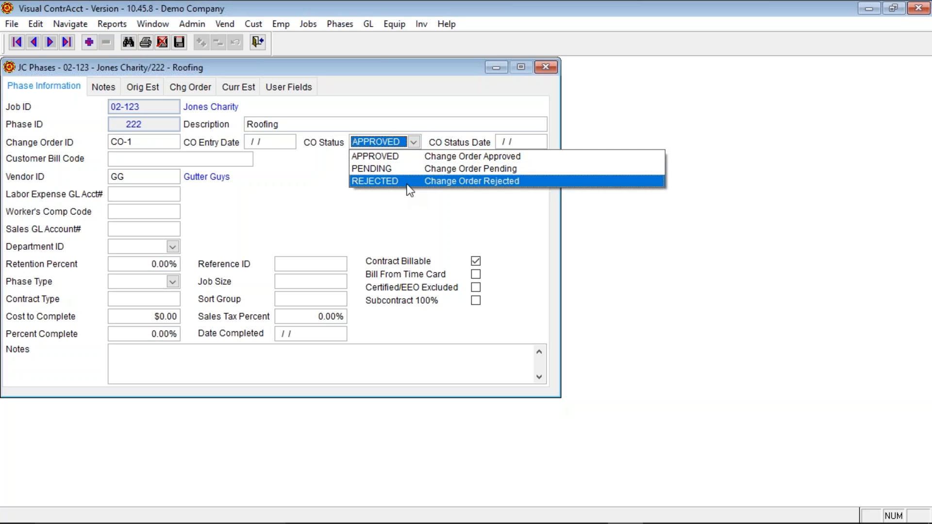
{"action": "left_click", "coordinate": [467, 139]}
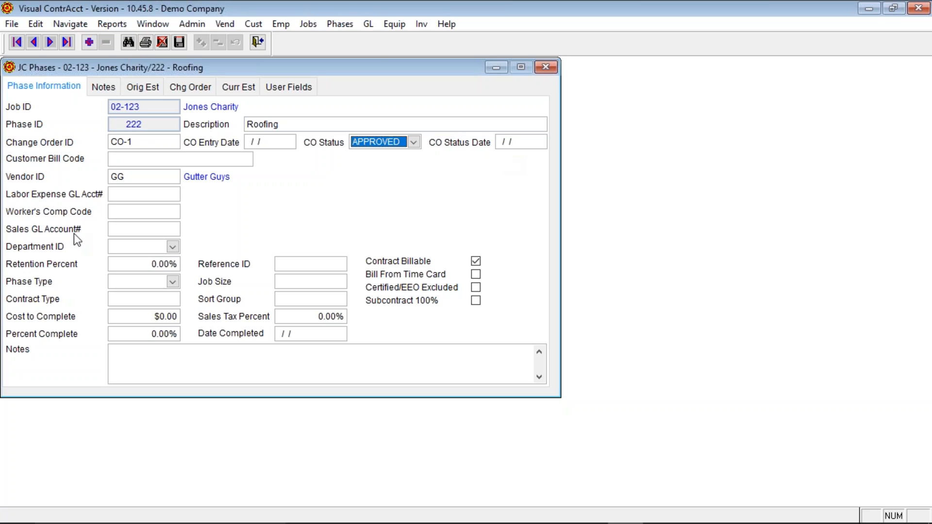
- Pick Worker's Comp Code IL5645 (Carpentry Residential) from the F12 list
{"action": "left_click", "coordinate": [146, 179]}
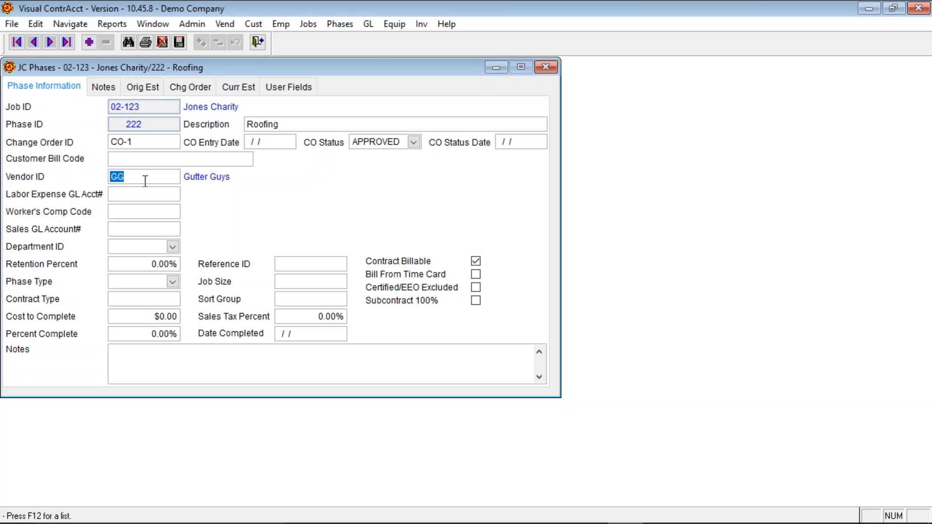
{"action": "left_click", "coordinate": [148, 190]}
{"action": "left_click", "coordinate": [144, 211]}
{"action": "key", "text": "F12"}
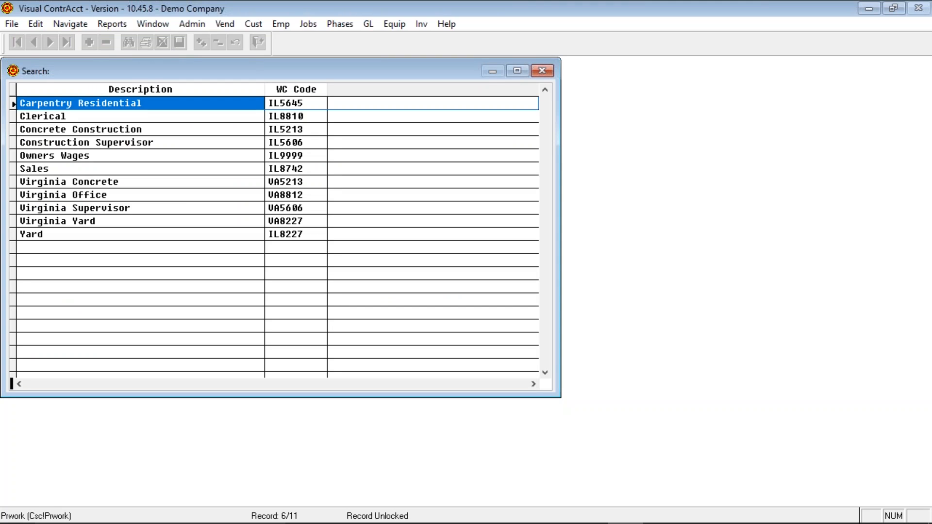
{"action": "key", "text": "Return"}
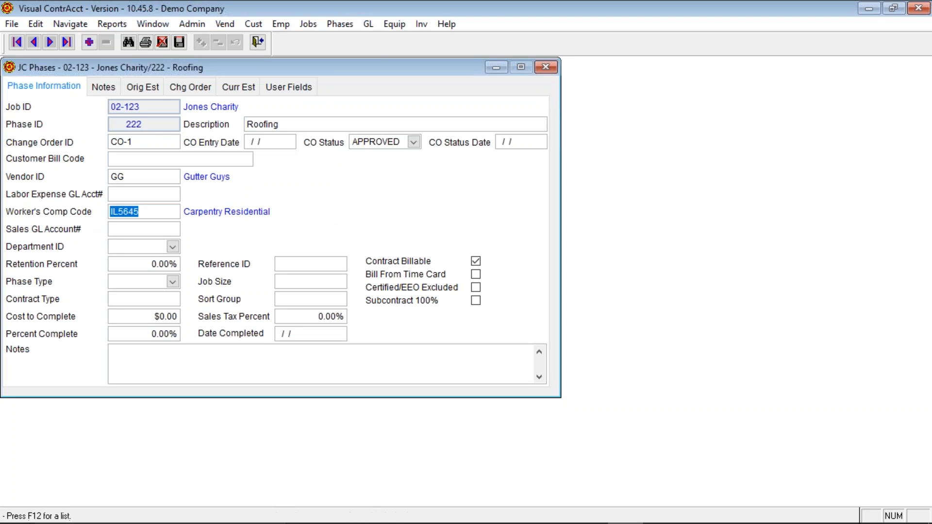
{"action": "key", "text": "Tab"}
{"action": "left_click", "coordinate": [174, 247]}
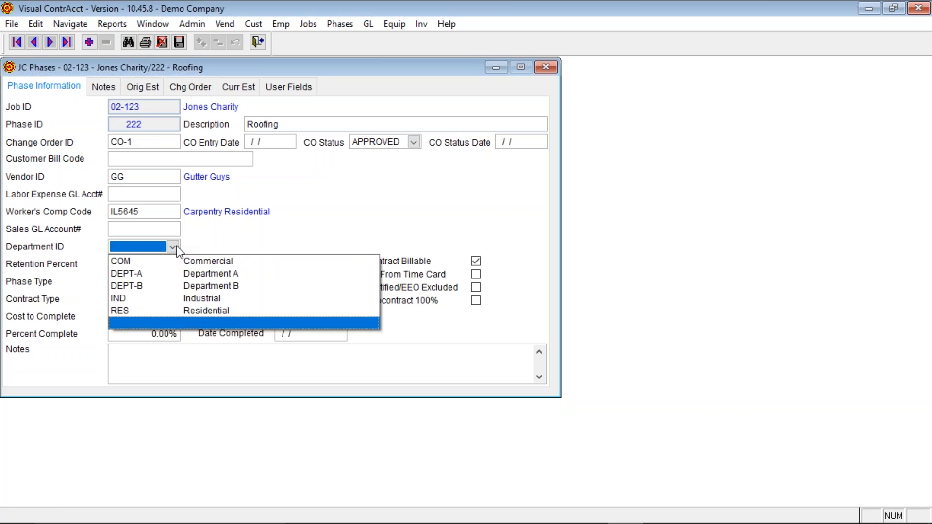
{"action": "left_click", "coordinate": [174, 247]}
{"action": "left_click", "coordinate": [174, 247]}
{"action": "left_click", "coordinate": [220, 230]}
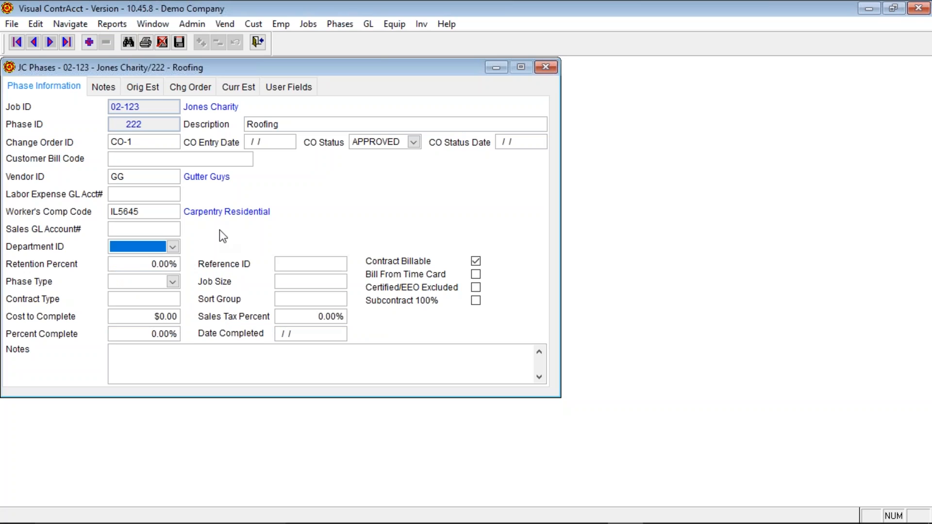
{"action": "left_click", "coordinate": [138, 263]}
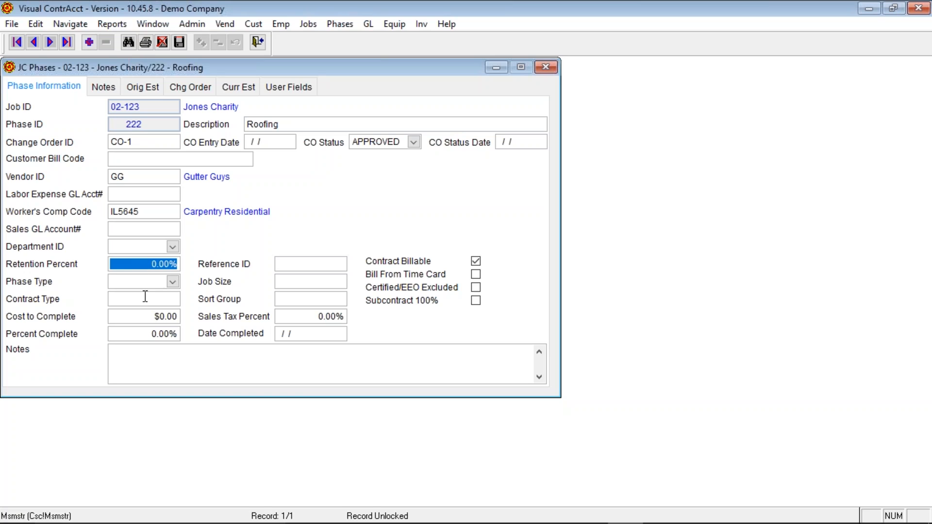
{"action": "left_click", "coordinate": [175, 282]}
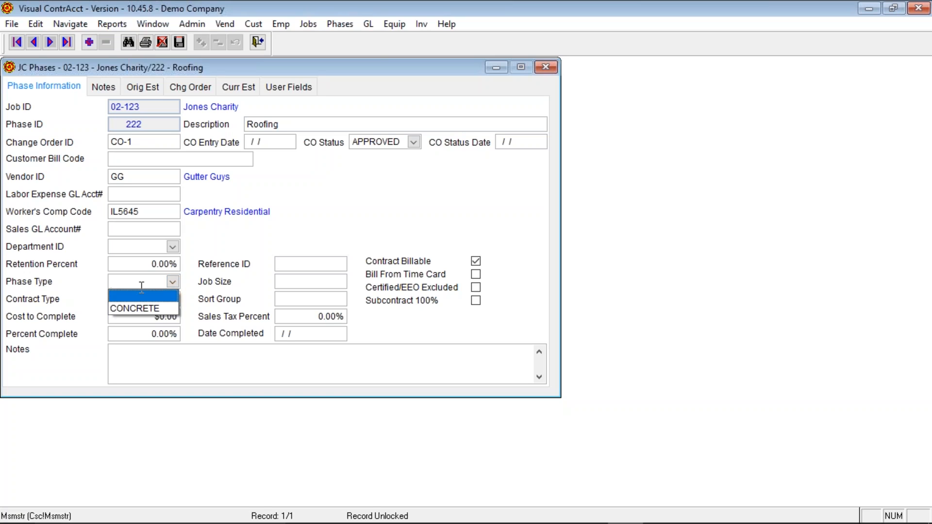
{"action": "left_click", "coordinate": [173, 281]}
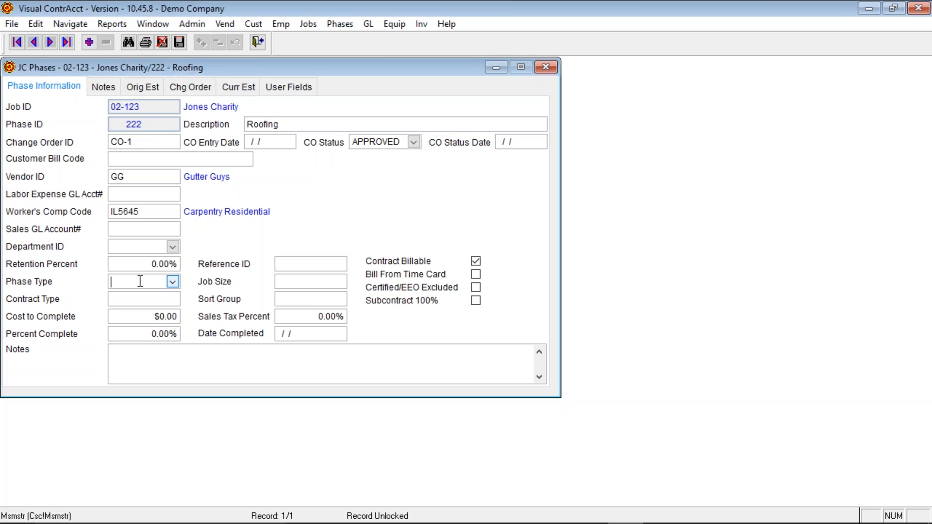
{"action": "left_click", "coordinate": [173, 281]}
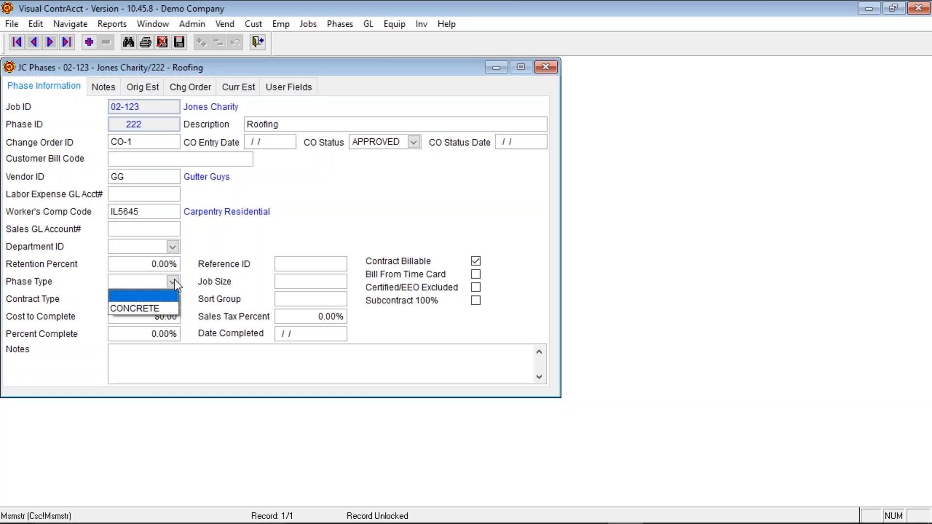
{"action": "left_click", "coordinate": [174, 279]}
{"action": "left_click", "coordinate": [128, 302]}
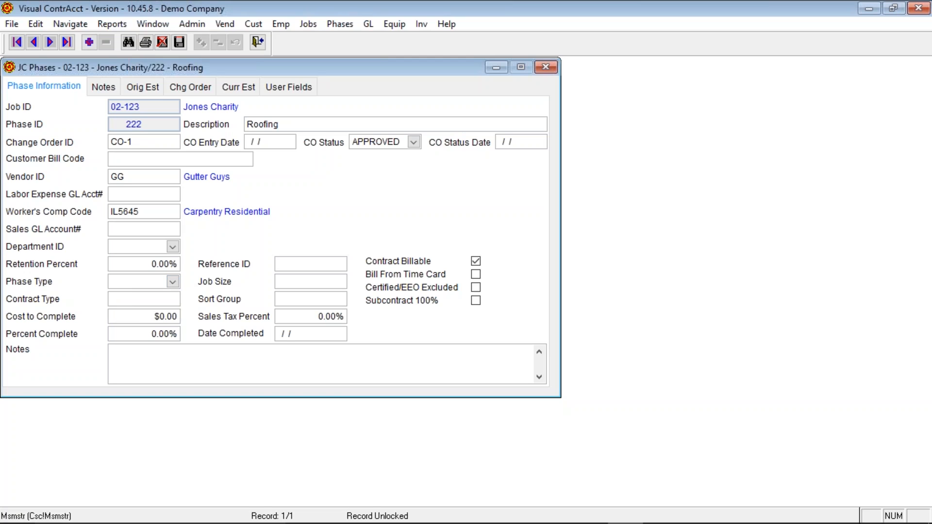
{"action": "type", "text": "C"}
{"action": "key", "text": "BackSpace"}
{"action": "left_click", "coordinate": [146, 319]}
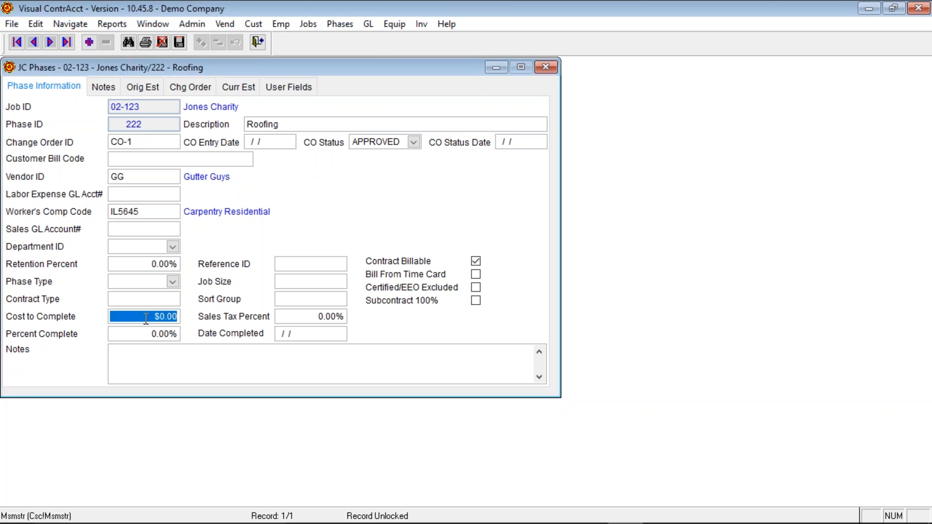
{"action": "key", "text": "Tab"}
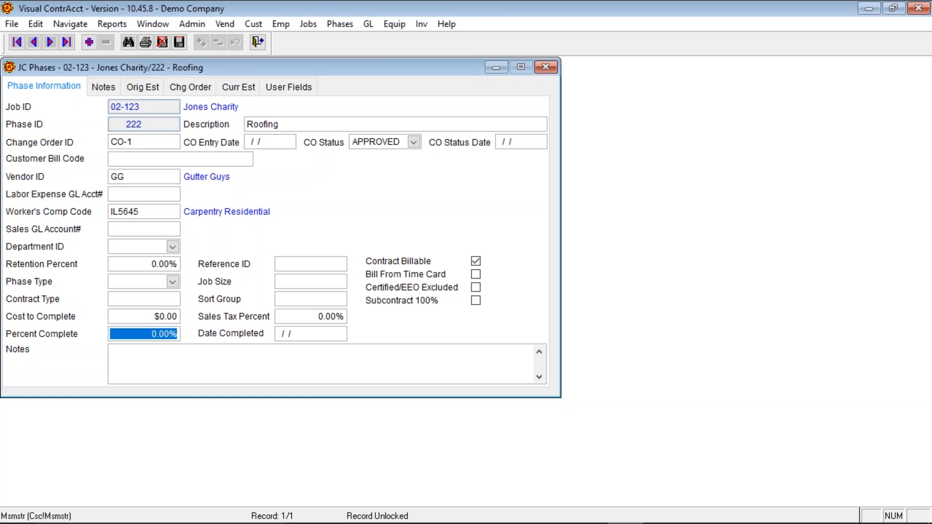
{"action": "left_click", "coordinate": [144, 317]}
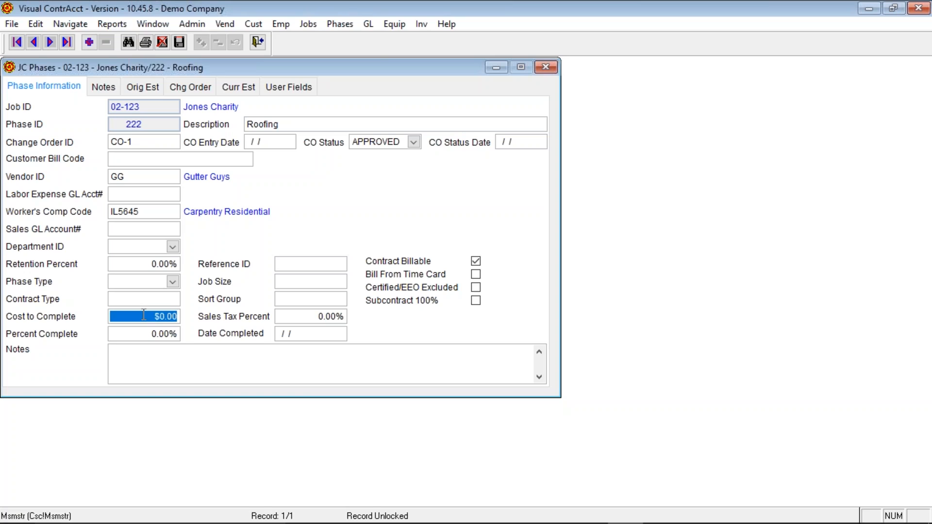
{"action": "left_click", "coordinate": [145, 335]}
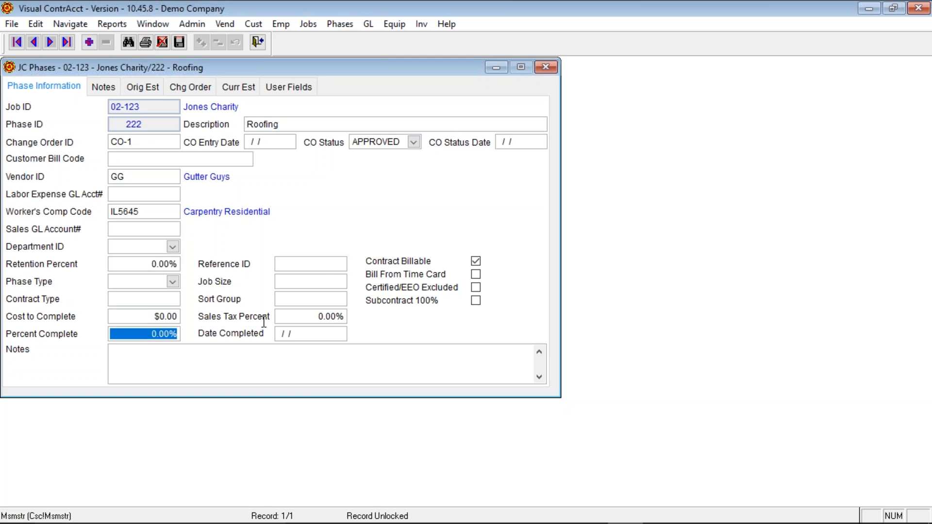
{"action": "left_click", "coordinate": [323, 264]}
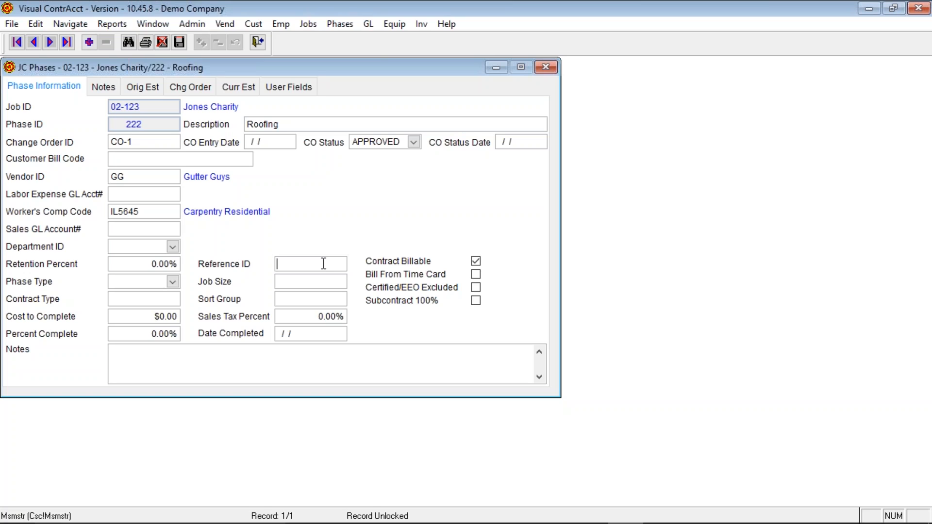
{"action": "left_click", "coordinate": [287, 283]}
{"action": "left_click", "coordinate": [285, 300]}
{"action": "left_click", "coordinate": [304, 316]}
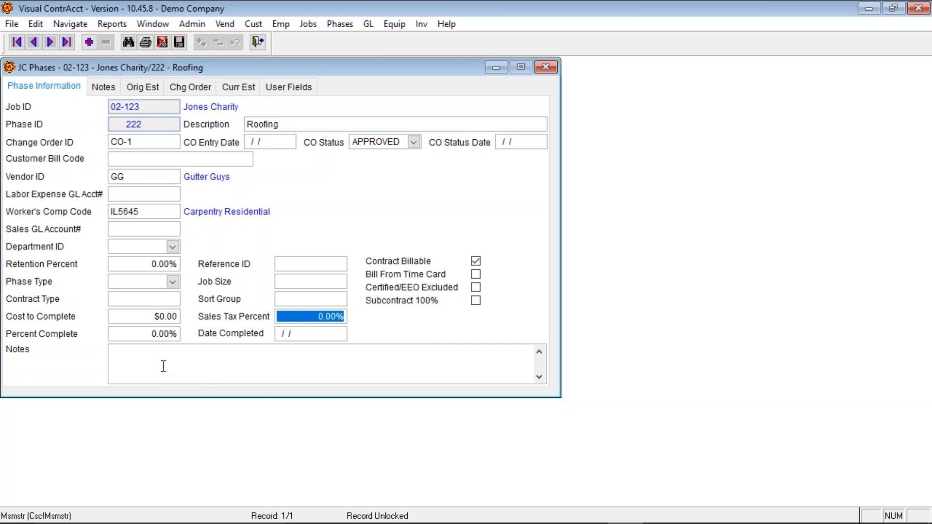
{"action": "left_click", "coordinate": [319, 333]}
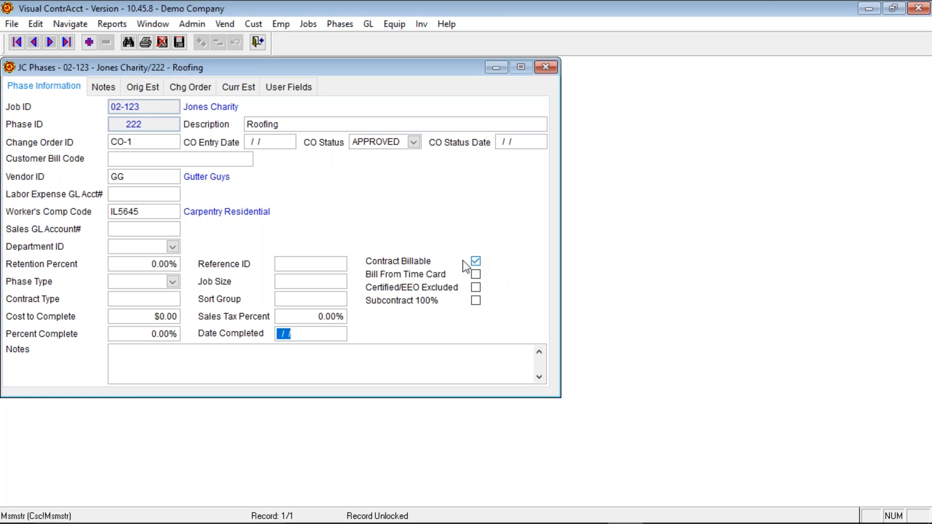
- Toggle Contract Billable, mark Subcontract 100%, keep Certified/EEO Excluded clear, and start on the blank Notes page
{"action": "left_click", "coordinate": [476, 261]}
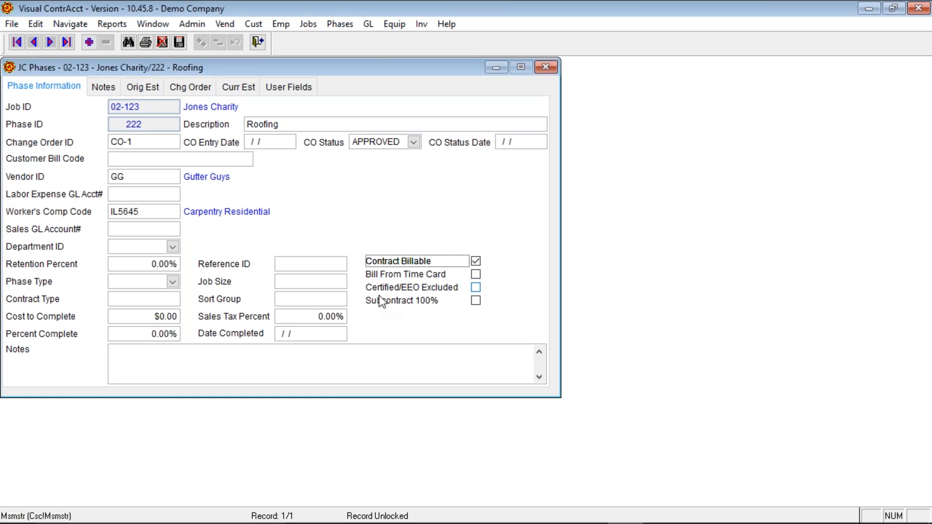
{"action": "left_click", "coordinate": [474, 290]}
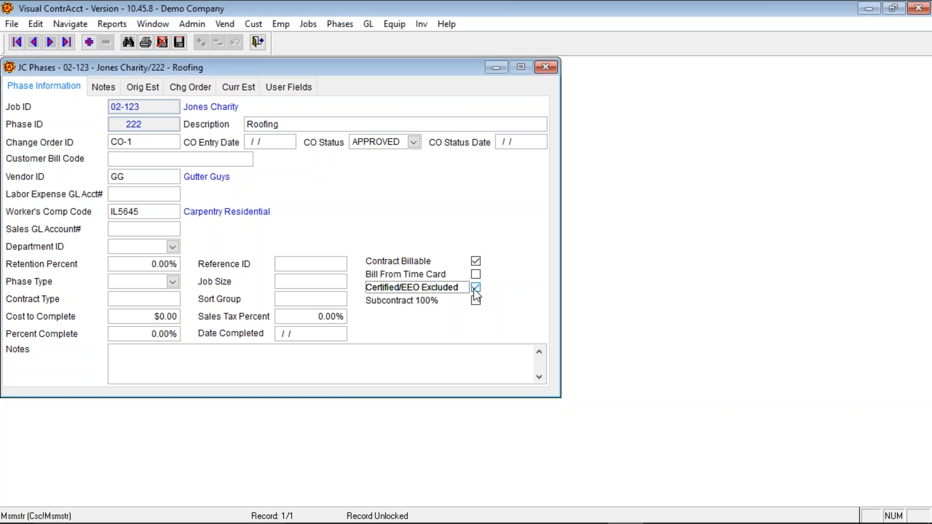
{"action": "left_click", "coordinate": [474, 289]}
{"action": "left_click", "coordinate": [475, 302]}
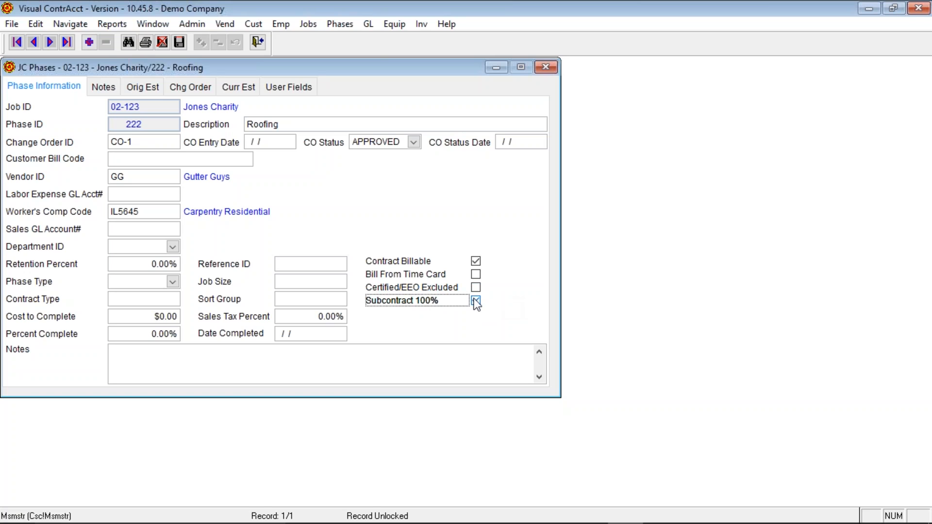
{"action": "left_click", "coordinate": [107, 90]}
{"action": "left_click", "coordinate": [138, 152]}
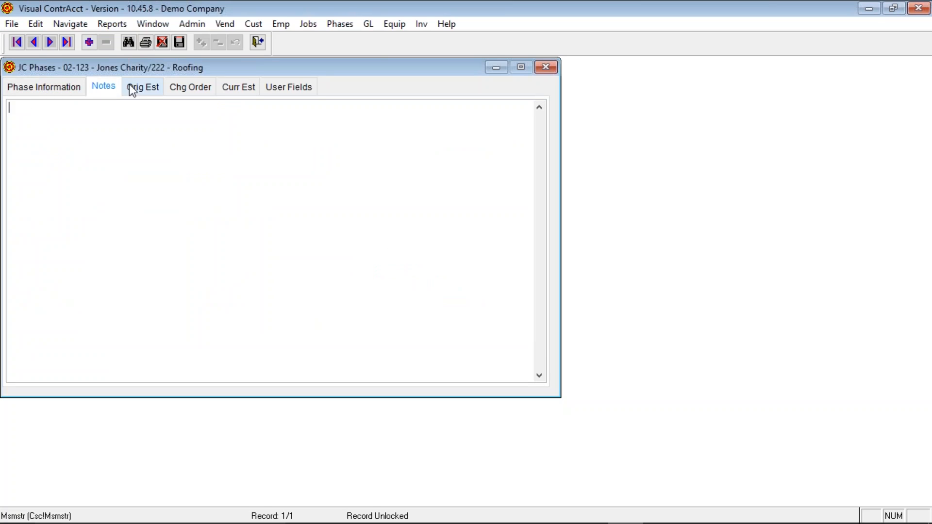
- Check the Roofing original estimate (15,000 units, $26,946.00), then move to Change Orders
{"action": "left_click", "coordinate": [145, 91]}
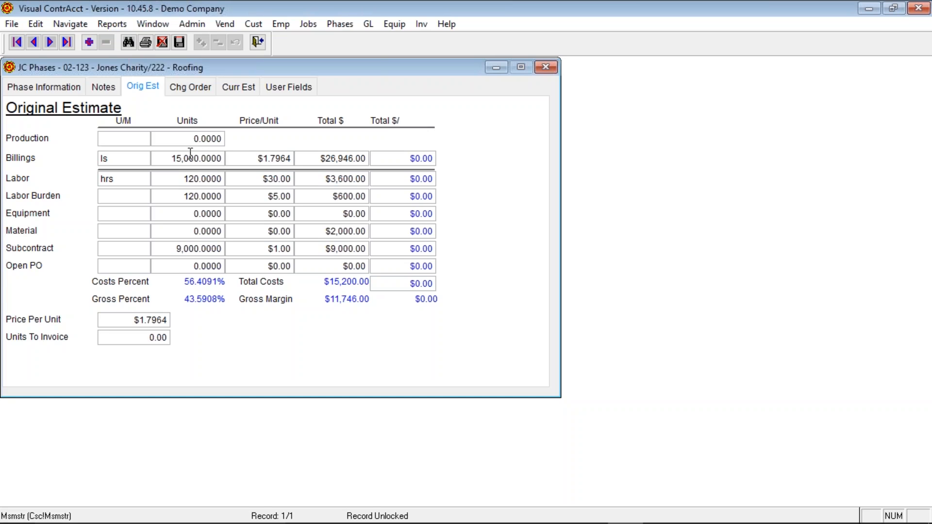
{"action": "left_click", "coordinate": [186, 85]}
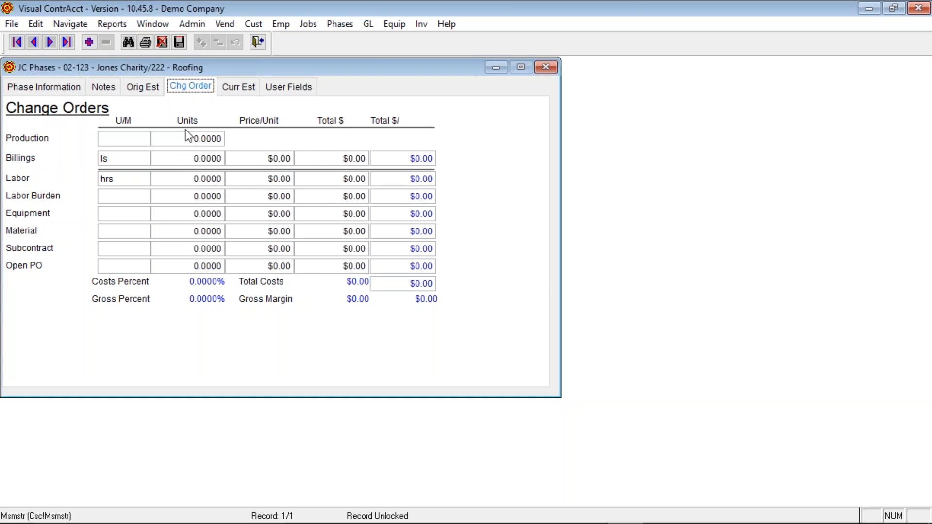
- Enter a change-order billing of 1000 units at $0.50 per unit
{"action": "left_click", "coordinate": [175, 159]}
{"action": "left_click", "coordinate": [270, 157]}
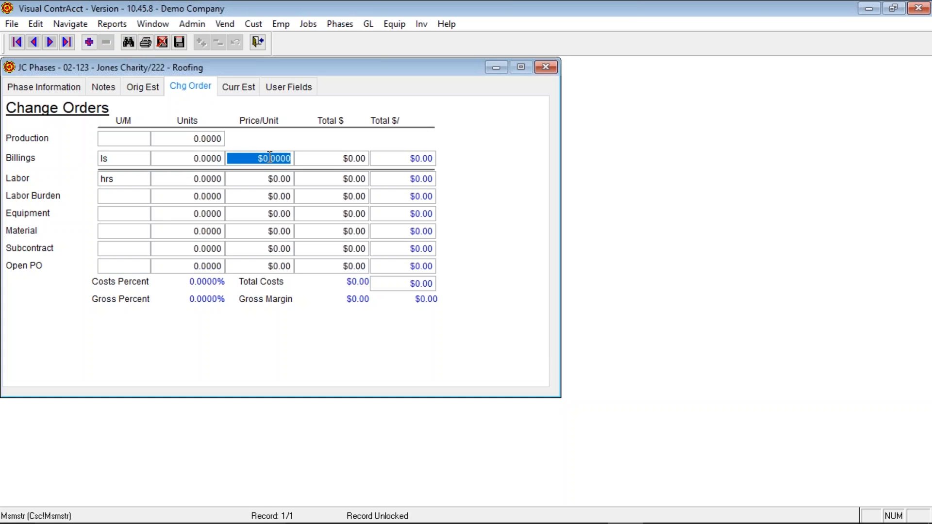
{"action": "left_click", "coordinate": [332, 160]}
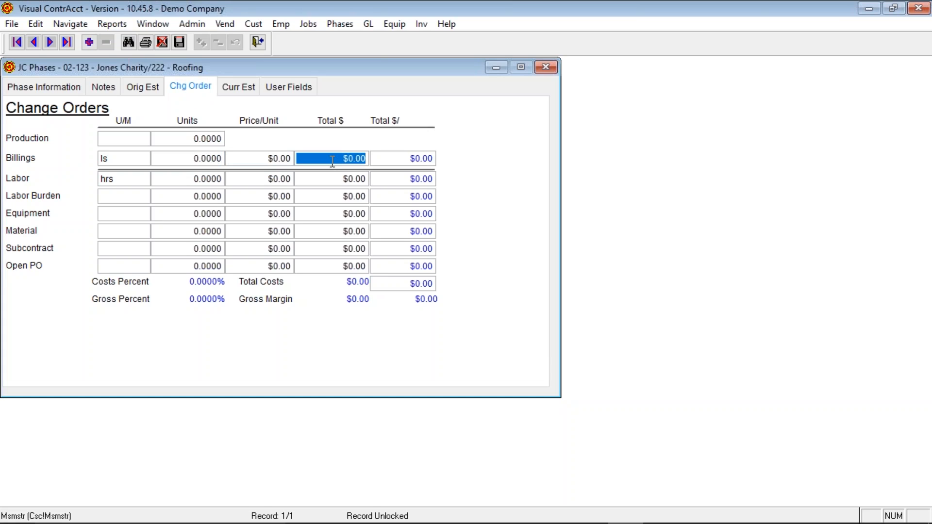
{"action": "left_click", "coordinate": [178, 155]}
{"action": "type", "text": "1000"}
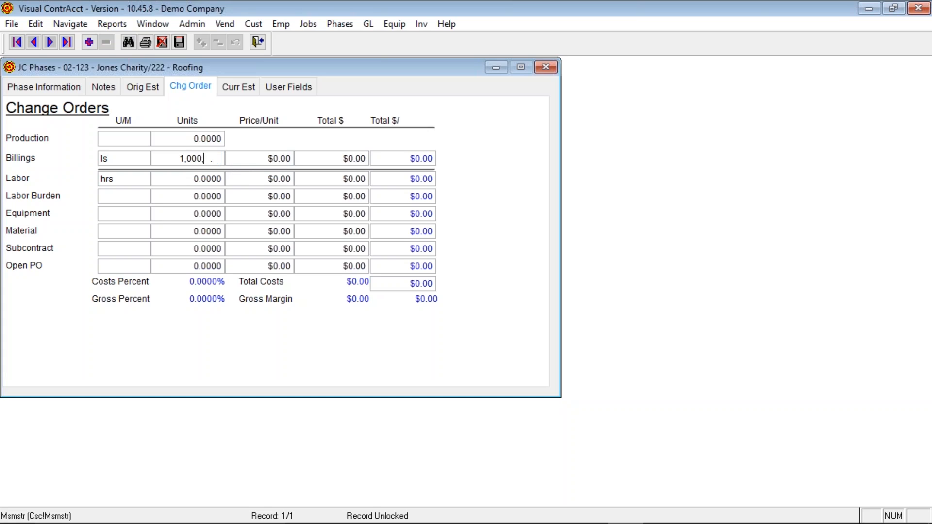
{"action": "key", "text": "Tab"}
{"action": "key", "text": "Caps_Lock"}
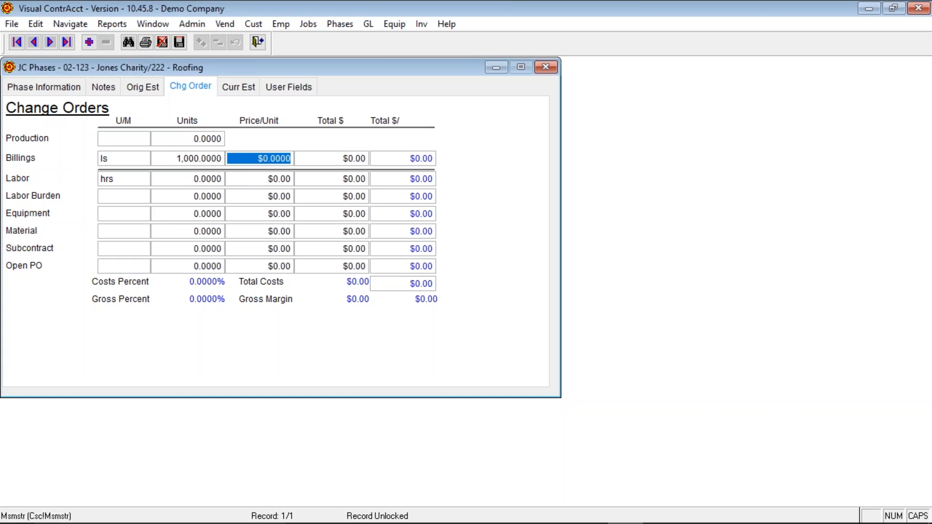
{"action": "type", "text": ".5"}
{"action": "key", "text": "Tab"}
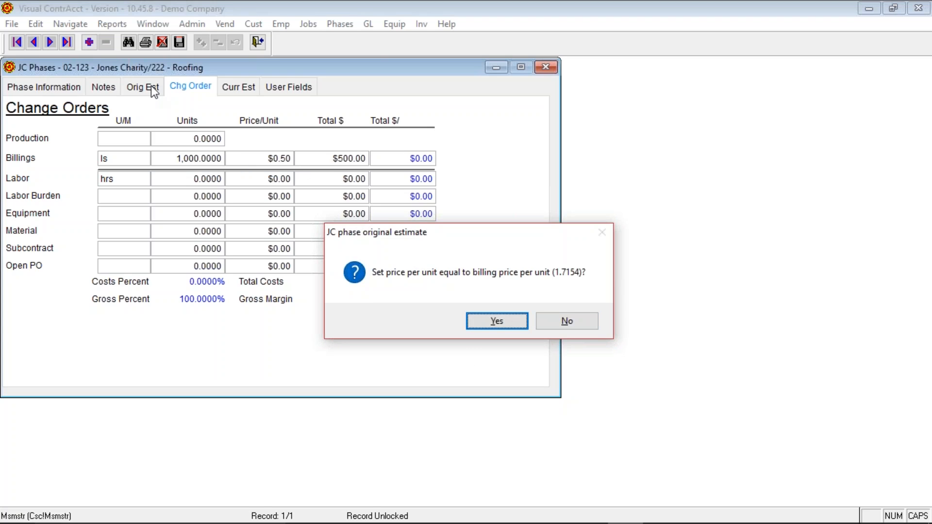
- Accept the new estimate price per unit of 1.7154 and verify it on the original estimate
{"action": "left_click", "coordinate": [493, 321]}
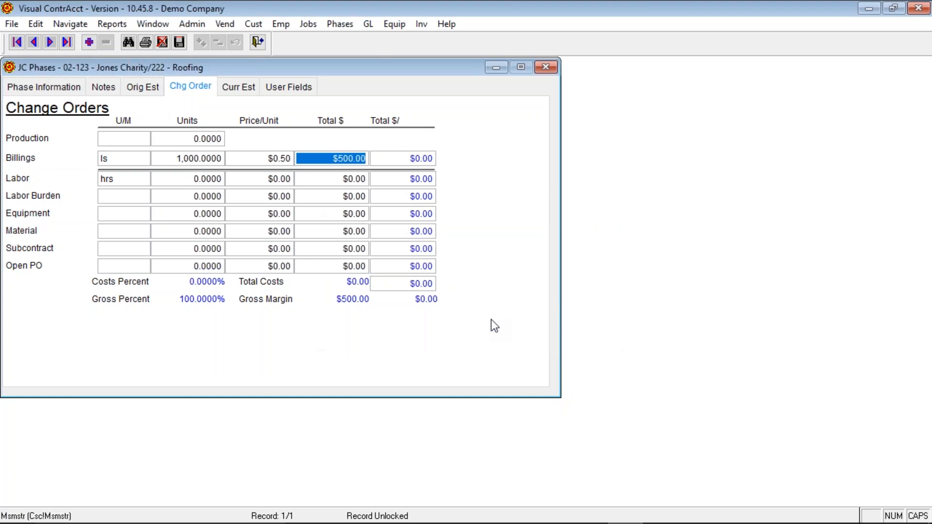
{"action": "left_click", "coordinate": [156, 90]}
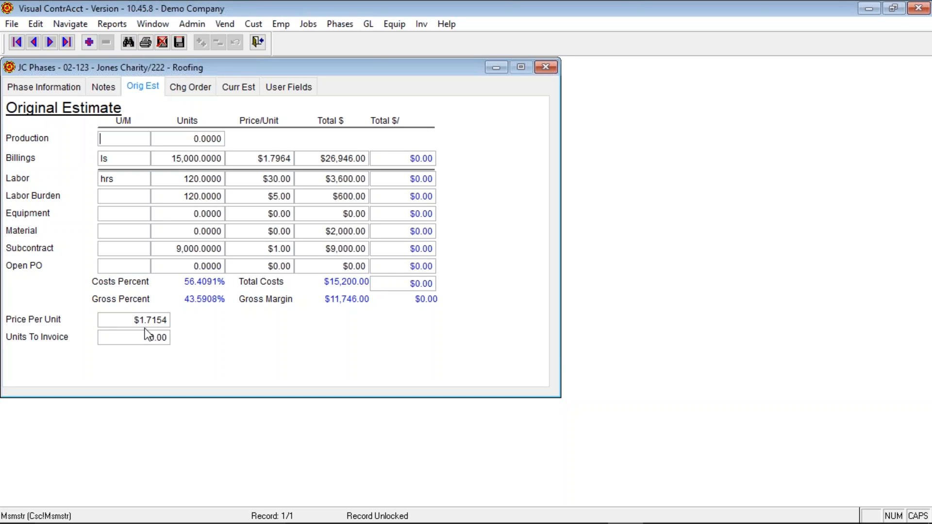
{"action": "left_click", "coordinate": [185, 86]}
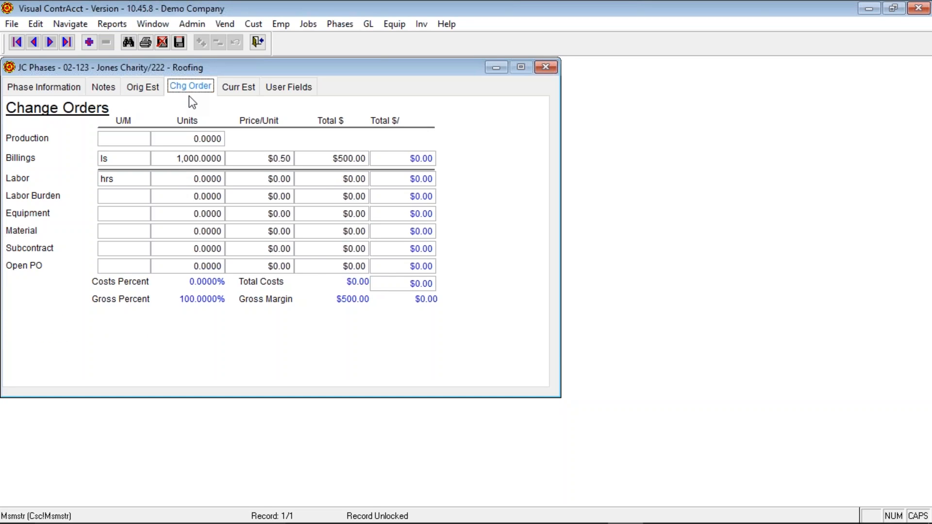
- Change the billing to -1000 units at $0.50, accepting the price recalculation prompts
{"action": "left_click", "coordinate": [197, 155]}
{"action": "type", "text": "-1000"}
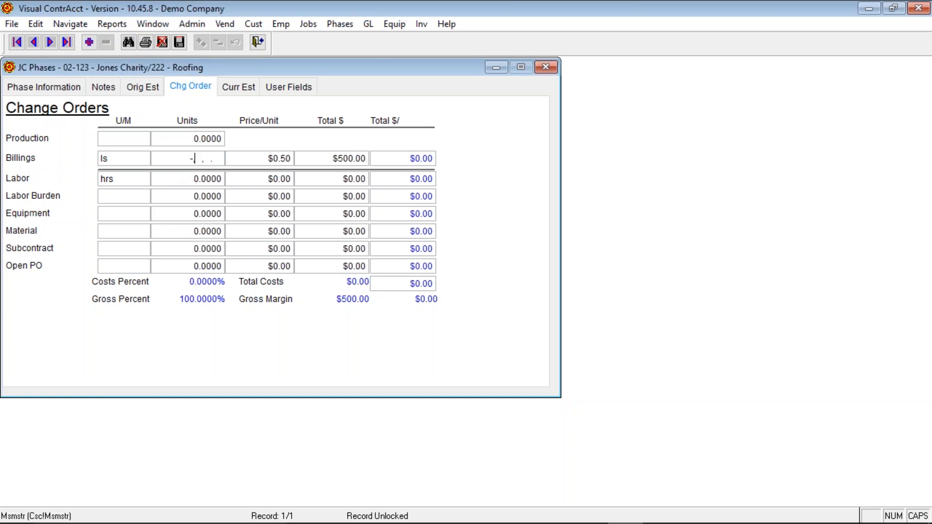
{"action": "key", "text": "Tab"}
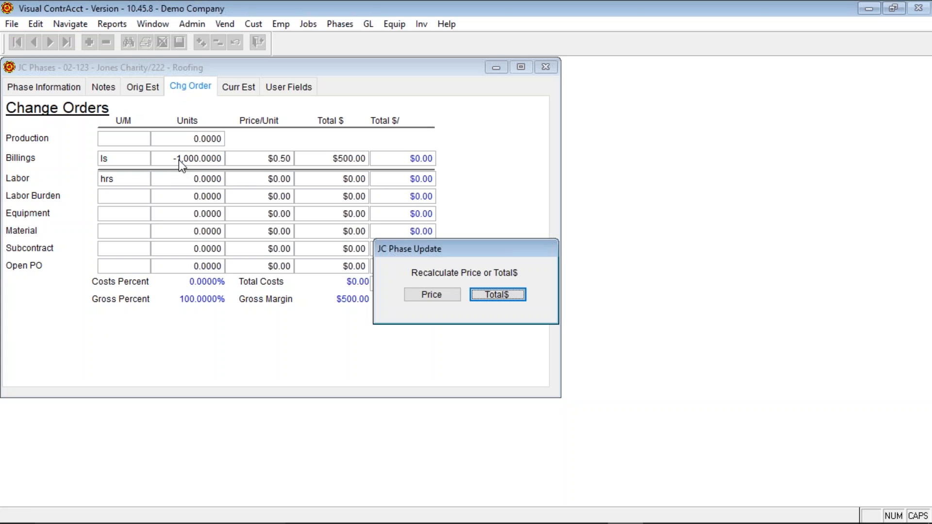
{"action": "left_click", "coordinate": [431, 295]}
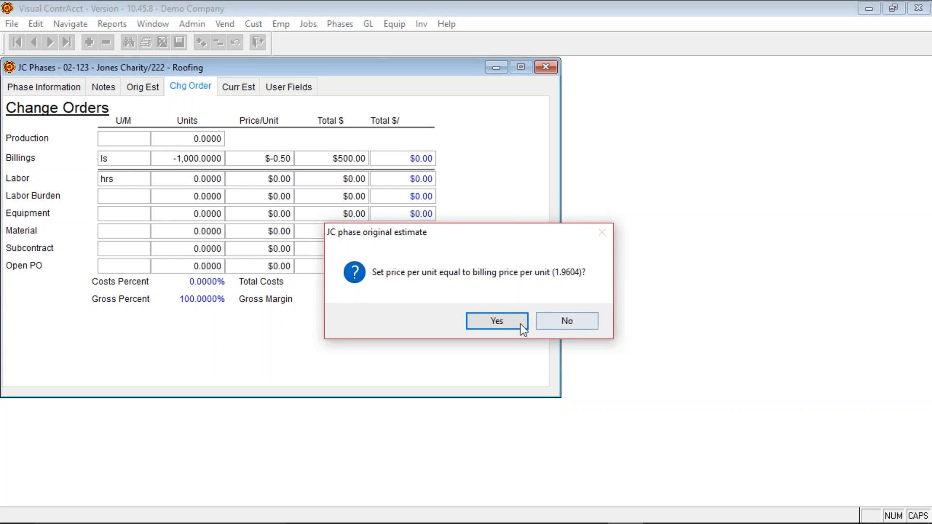
{"action": "left_click", "coordinate": [506, 322]}
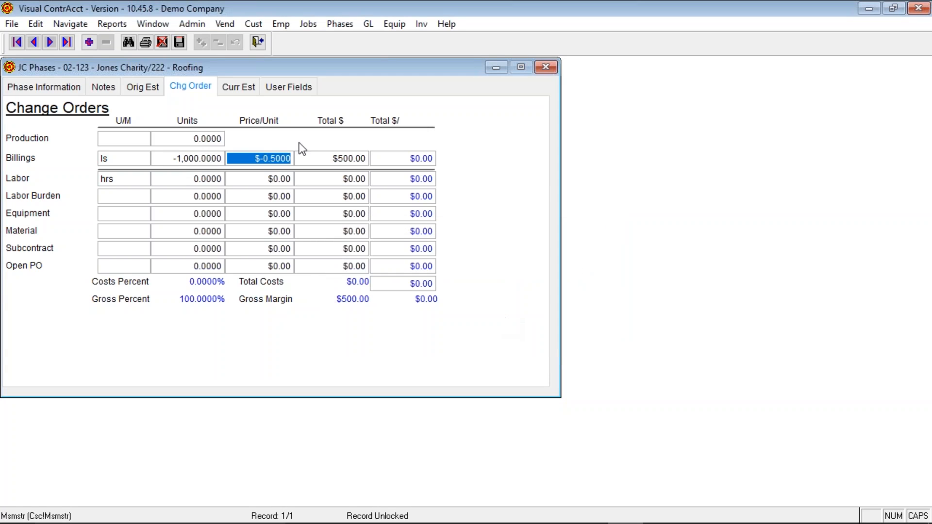
{"action": "type", "text": ".5"}
{"action": "key", "text": "Tab"}
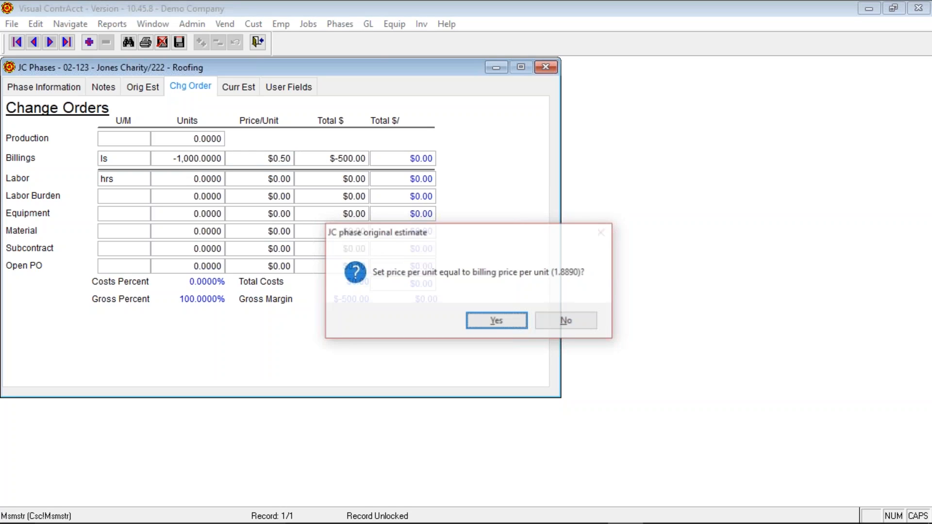
{"action": "left_click", "coordinate": [494, 323]}
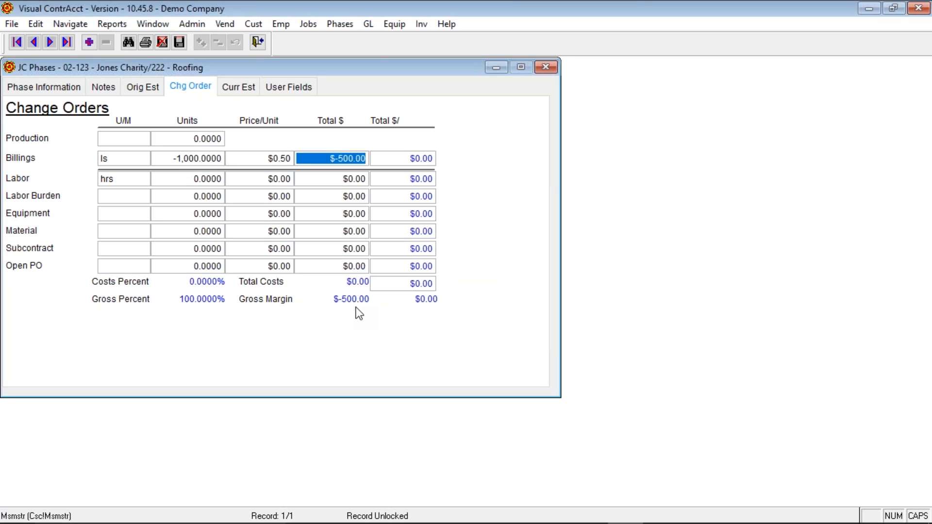
{"action": "left_click", "coordinate": [243, 83]}
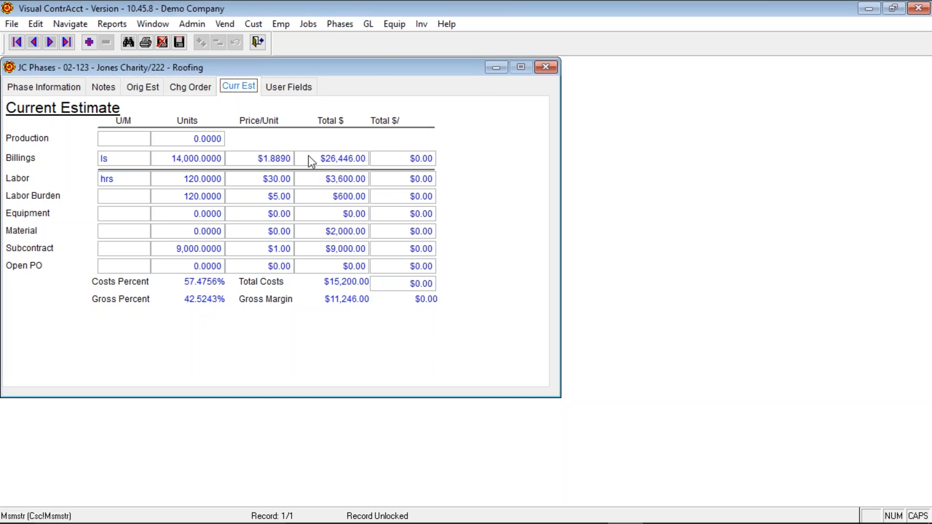
- Check the Roofing phase's User Fields (empty), then return to Phase Information
{"action": "left_click", "coordinate": [289, 87]}
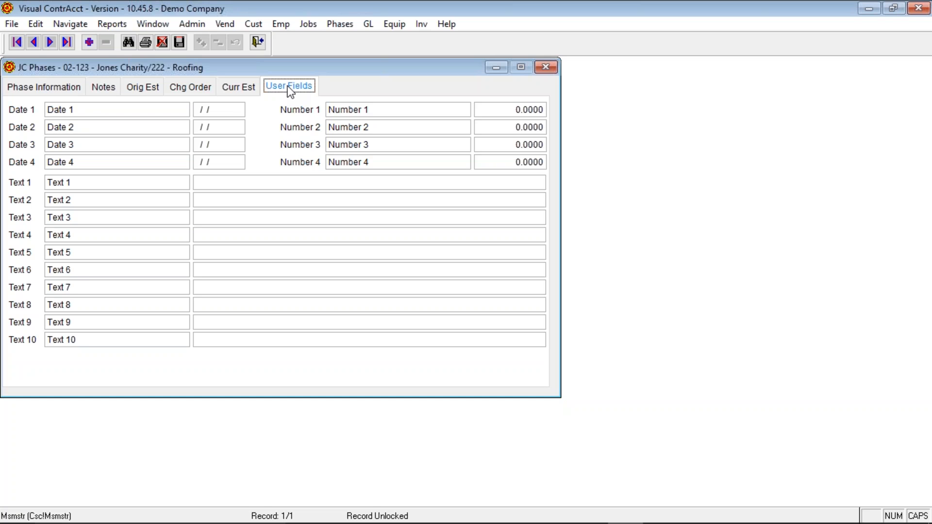
{"action": "left_click", "coordinate": [60, 90]}
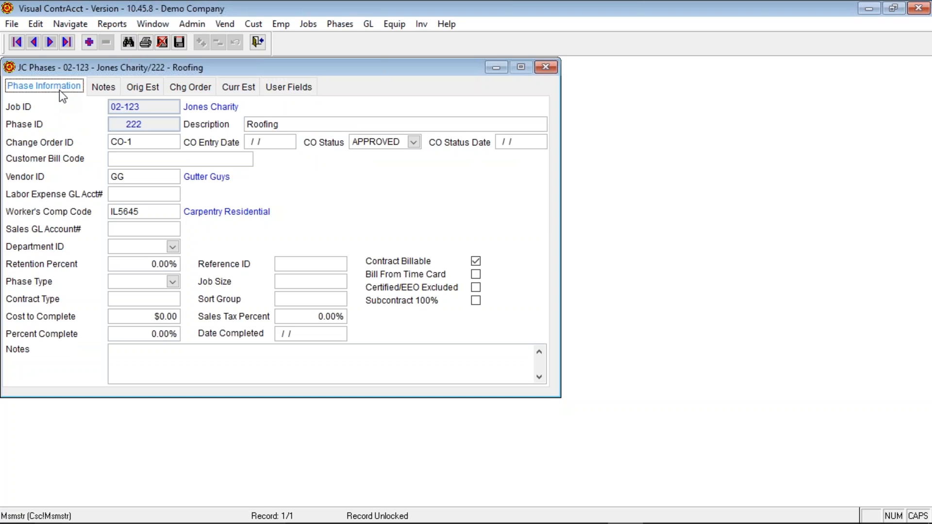
- Save the Roofing changes, cancel the print report, close the form, and open File > Job Cost
{"action": "left_click", "coordinate": [145, 43]}
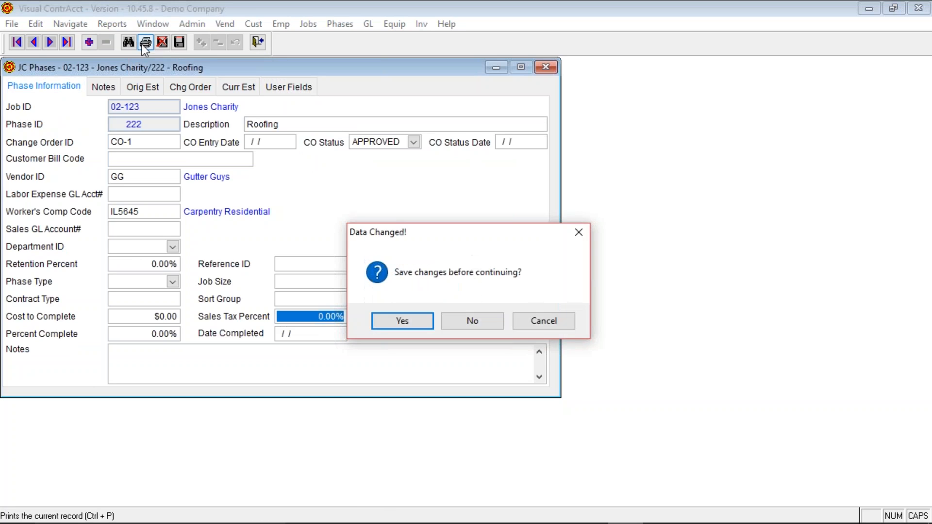
{"action": "left_click", "coordinate": [403, 321]}
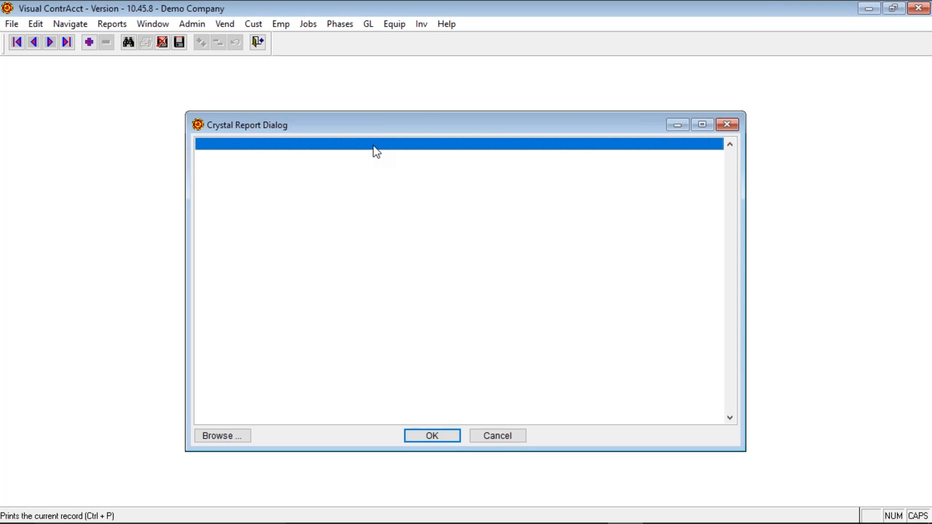
{"action": "left_click", "coordinate": [500, 436]}
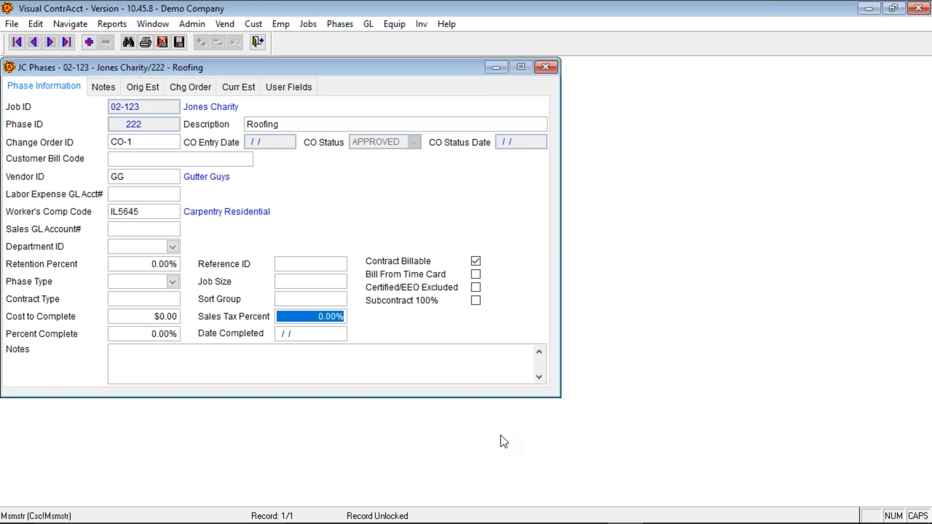
{"action": "left_click", "coordinate": [256, 43]}
{"action": "key", "text": "alt+f"}
{"action": "key", "text": "j"}
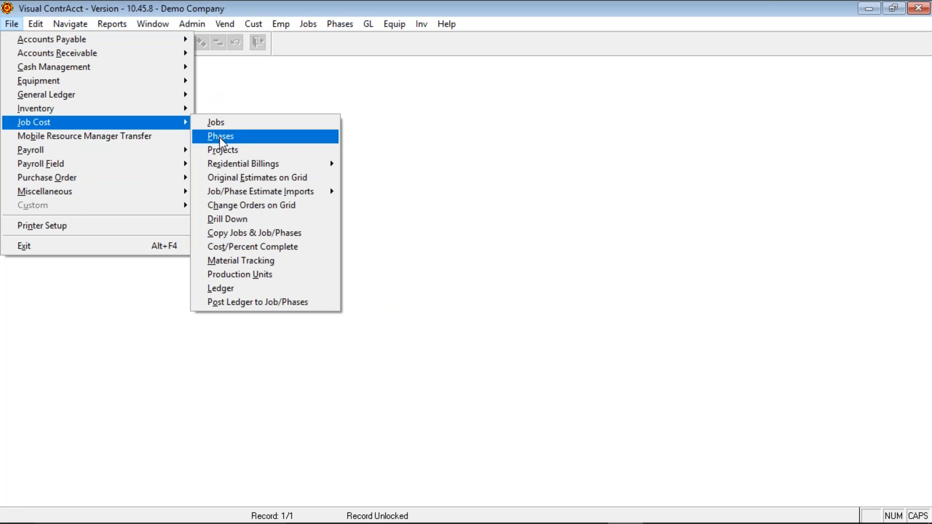
{"action": "left_click", "coordinate": [223, 150]}
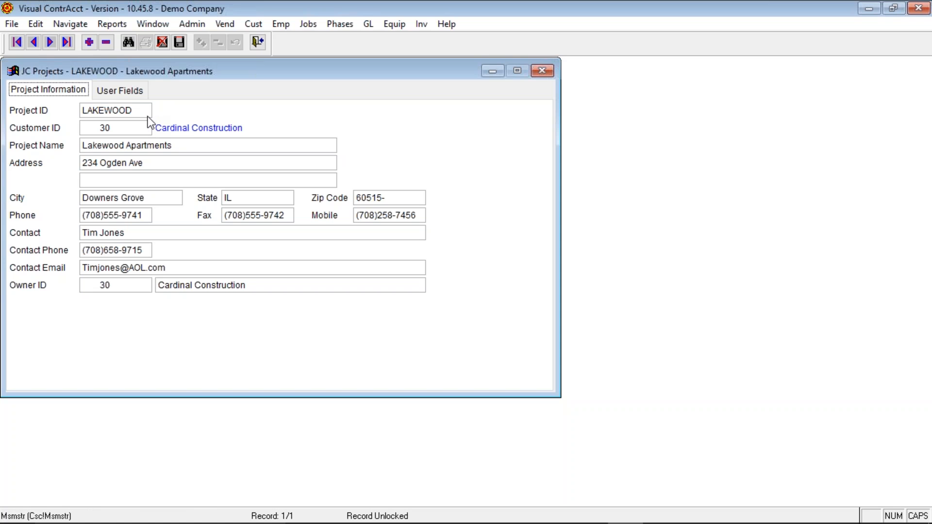
{"action": "left_click", "coordinate": [258, 42]}
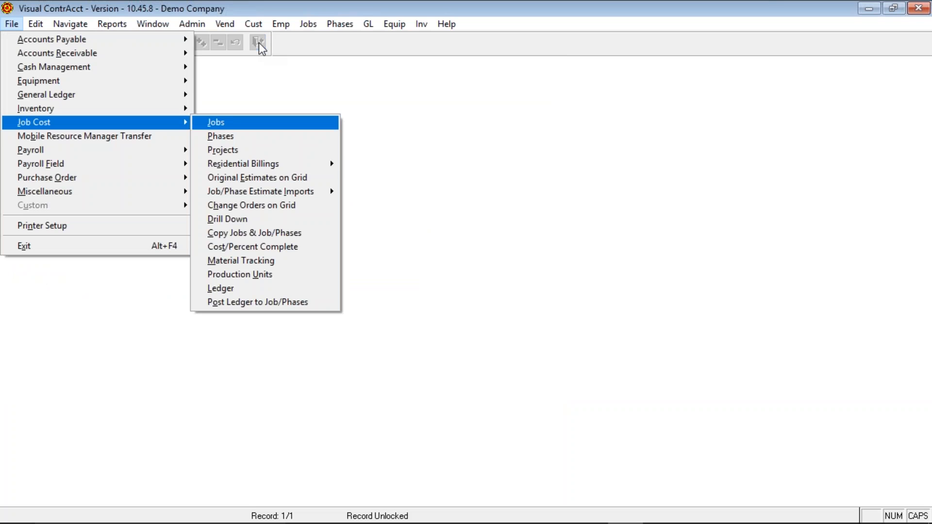
{"action": "mouse_move", "coordinate": [252, 162]}
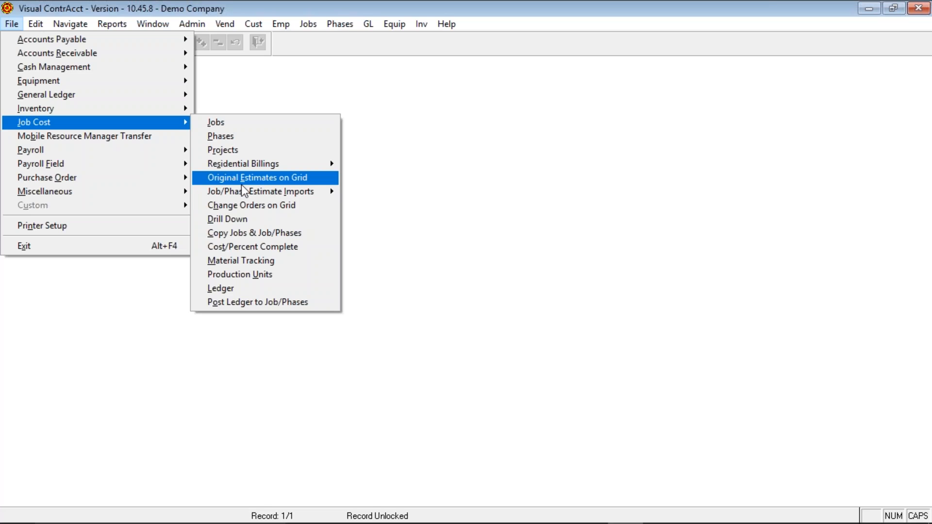
- Load job 10 in Original Estimates on Grid
{"action": "left_click", "coordinate": [249, 179]}
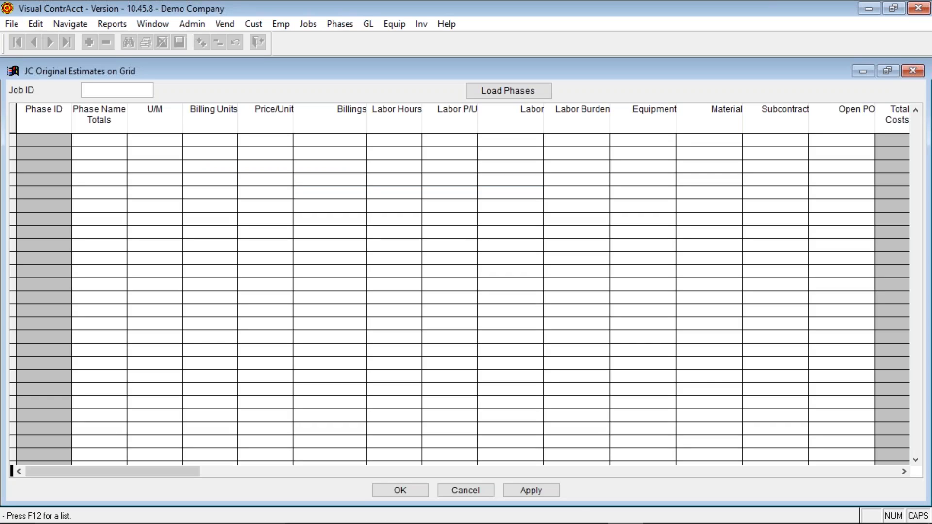
{"action": "type", "text": "10"}
{"action": "key", "text": "Tab"}
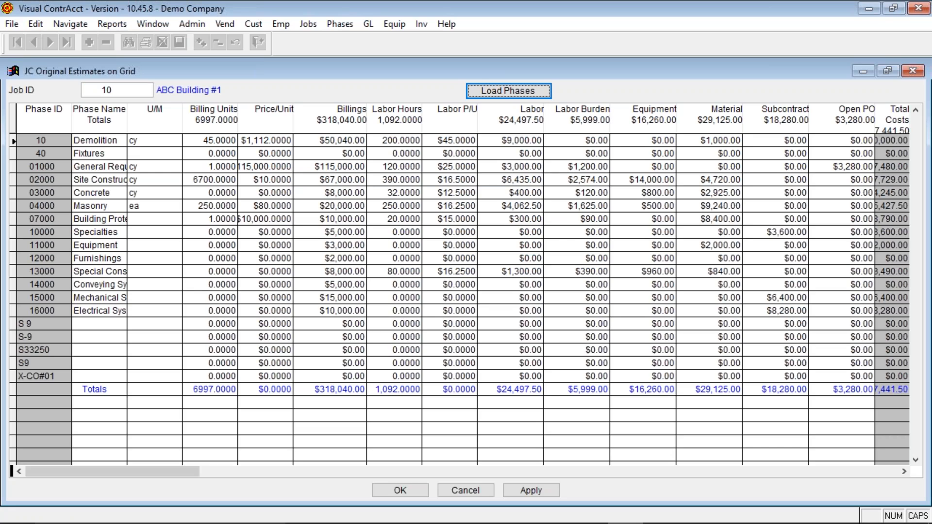
- Enter billings of 5000 for S 9, 520 for S-9 and 1400 for S33250
{"action": "left_click", "coordinate": [324, 145]}
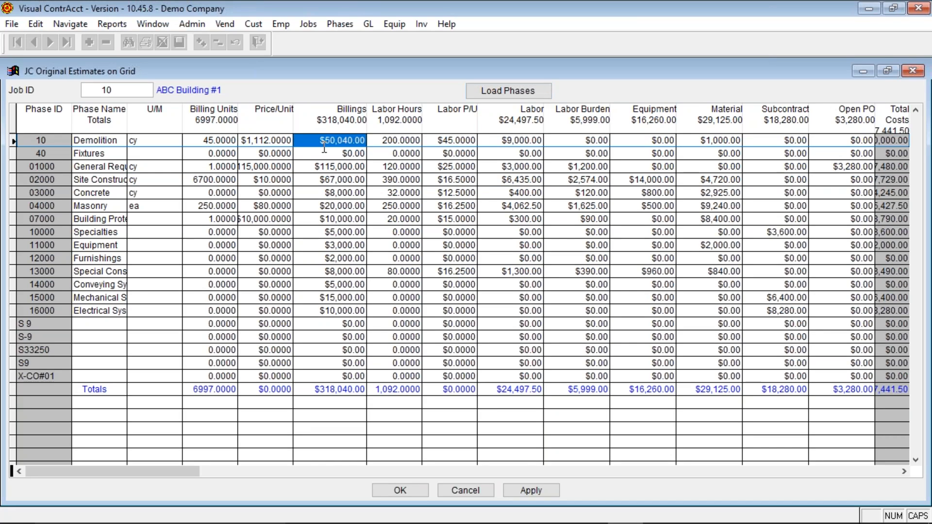
{"action": "key", "text": "Down"}
{"action": "key", "text": "Down"}
{"action": "key", "text": "Down"}
{"action": "key", "text": "Down"}
{"action": "key", "text": "Down"}
{"action": "key", "text": "Down"}
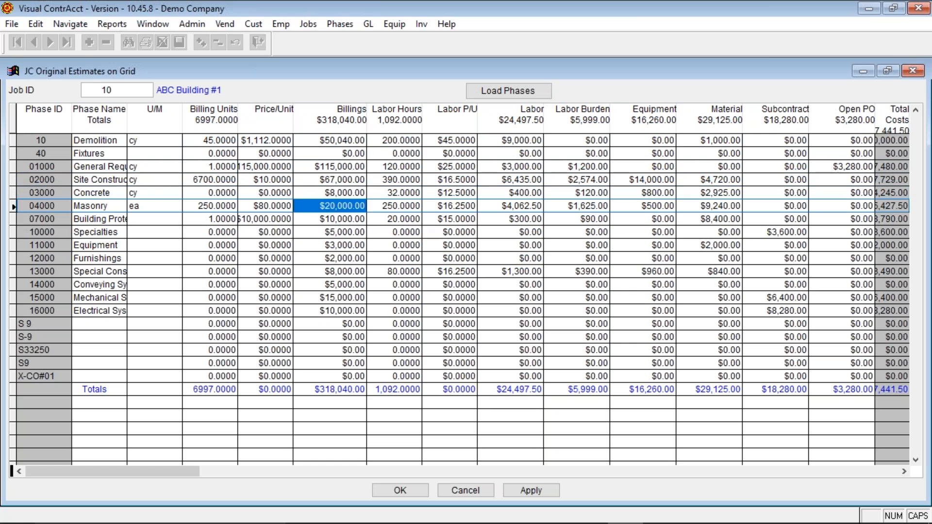
{"action": "key", "text": "Down"}
{"action": "key", "text": "Down"}
{"action": "key", "text": "Down"}
{"action": "key", "text": "Down"}
{"action": "key", "text": "Down"}
{"action": "key", "text": "Down"}
{"action": "key", "text": "Down"}
{"action": "key", "text": "Down"}
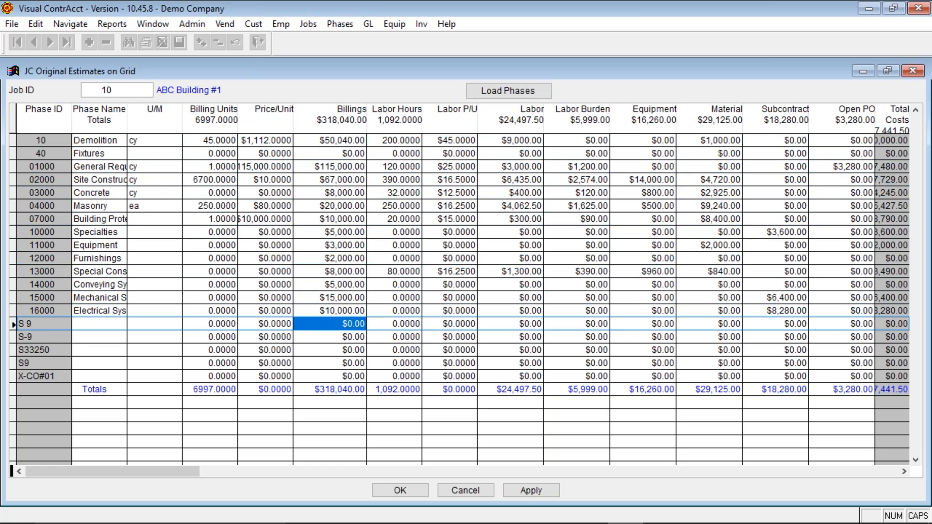
{"action": "type", "text": "5000"}
{"action": "key", "text": "Return"}
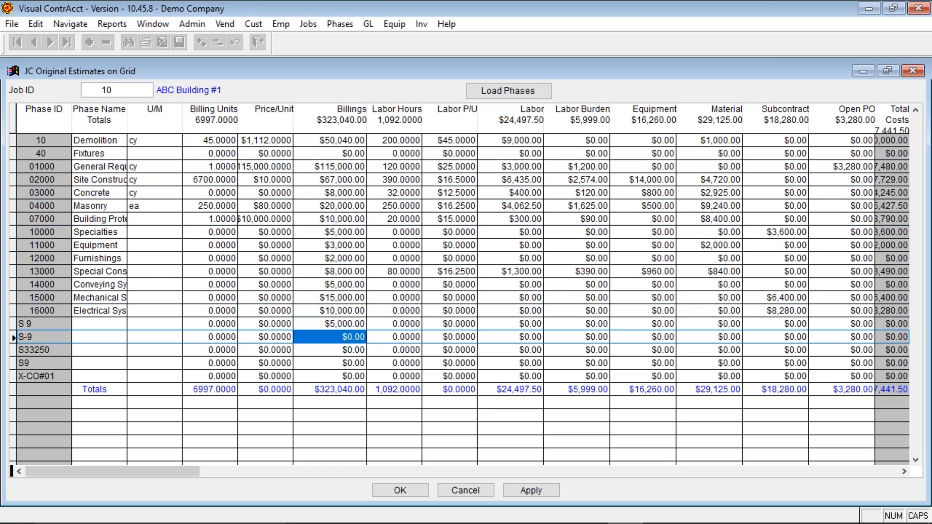
{"action": "type", "text": "520"}
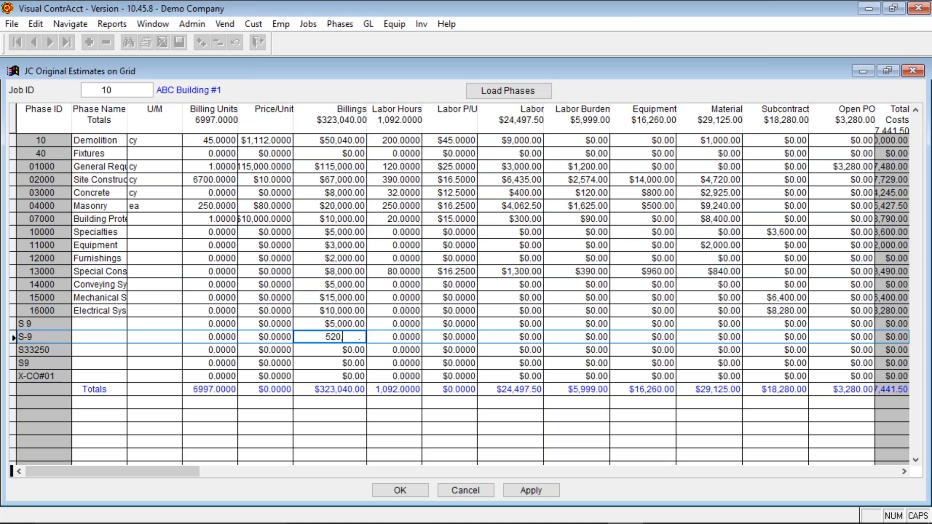
{"action": "key", "text": "Return"}
{"action": "type", "text": "1400"}
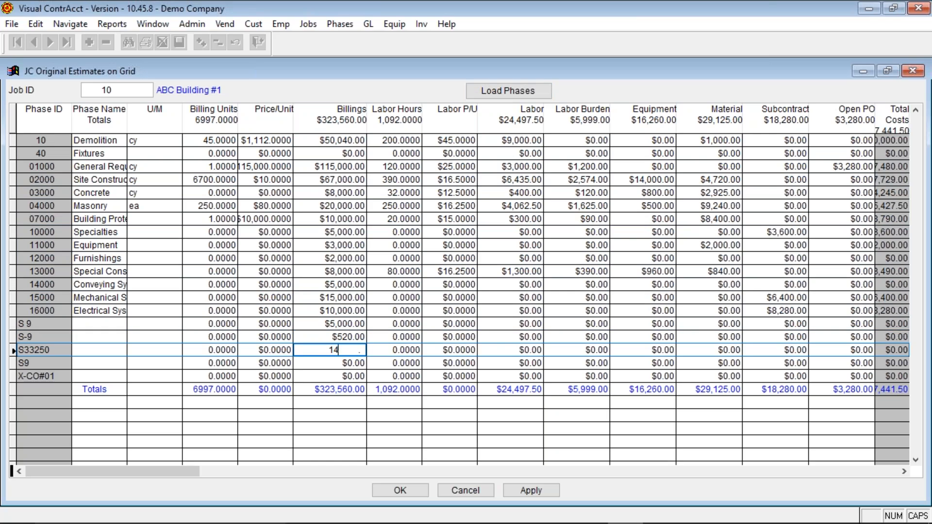
{"action": "key", "text": "Return"}
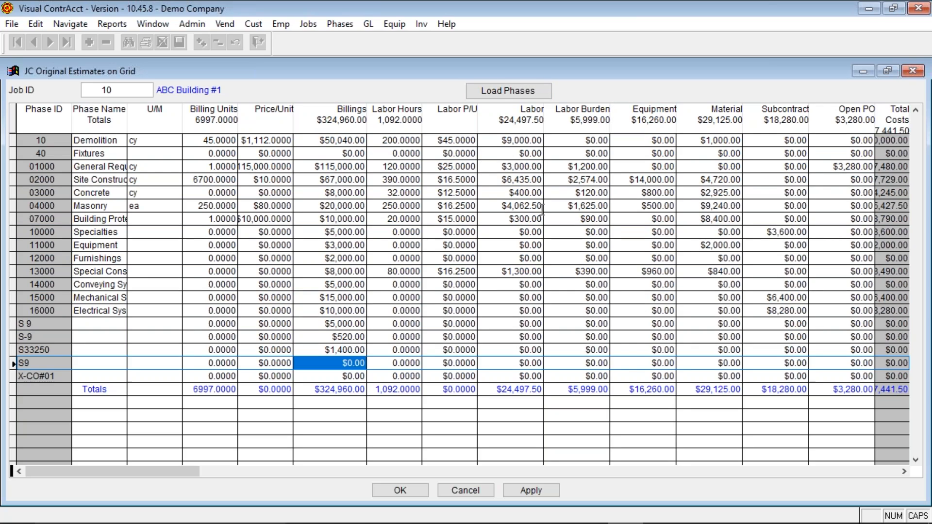
{"action": "left_click_drag", "start_coordinate": [903, 470], "coordinate": [903, 470]}
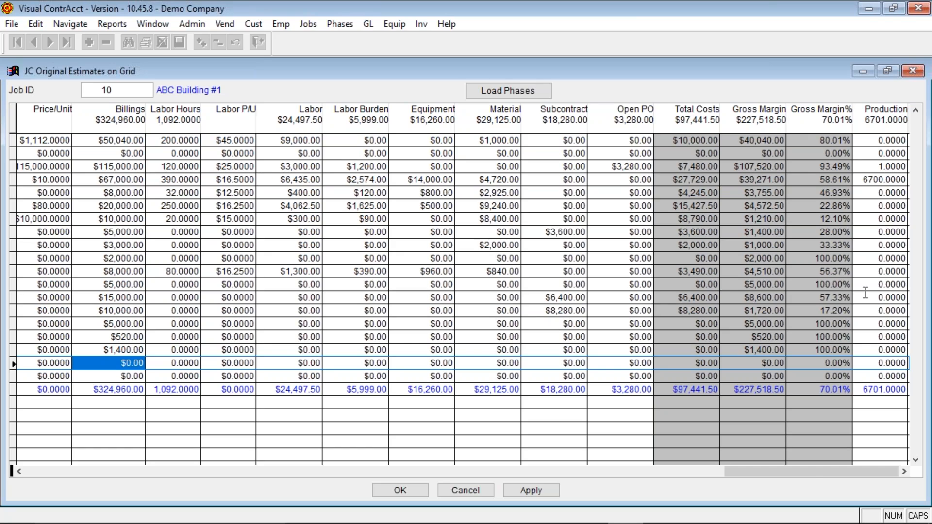
- Close job 10's estimates grid without saving changes and open the Job Cost menu
{"action": "left_click_drag", "start_coordinate": [767, 486], "coordinate": [148, 482]}
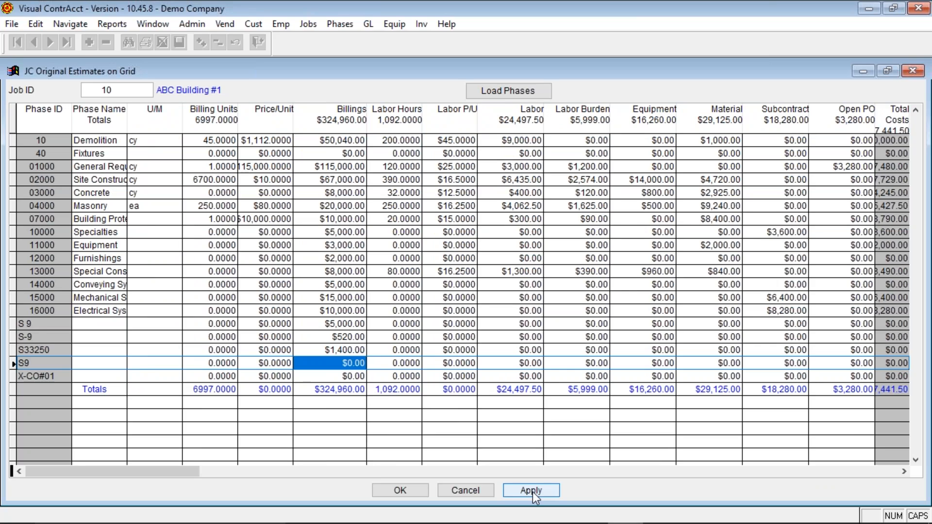
{"action": "left_click", "coordinate": [480, 490]}
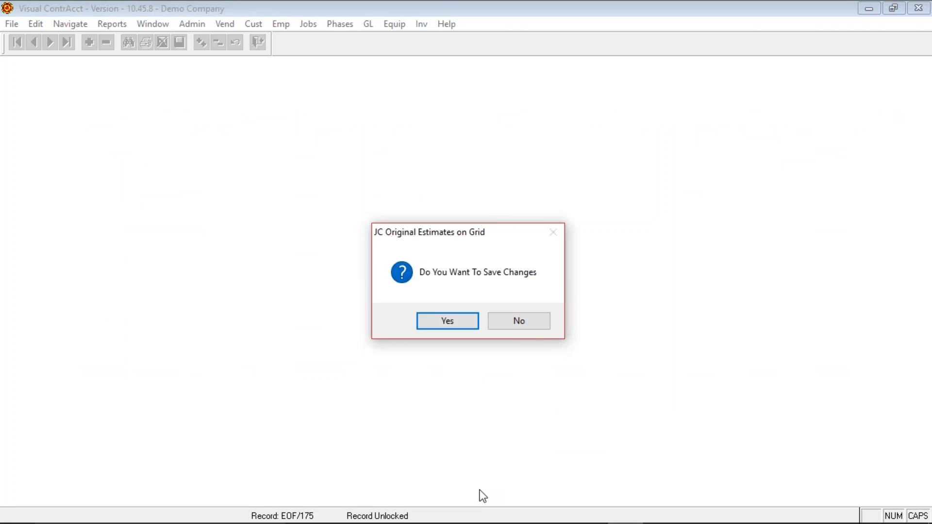
{"action": "left_click", "coordinate": [533, 315]}
{"action": "key", "text": "alt+f"}
{"action": "key", "text": "j"}
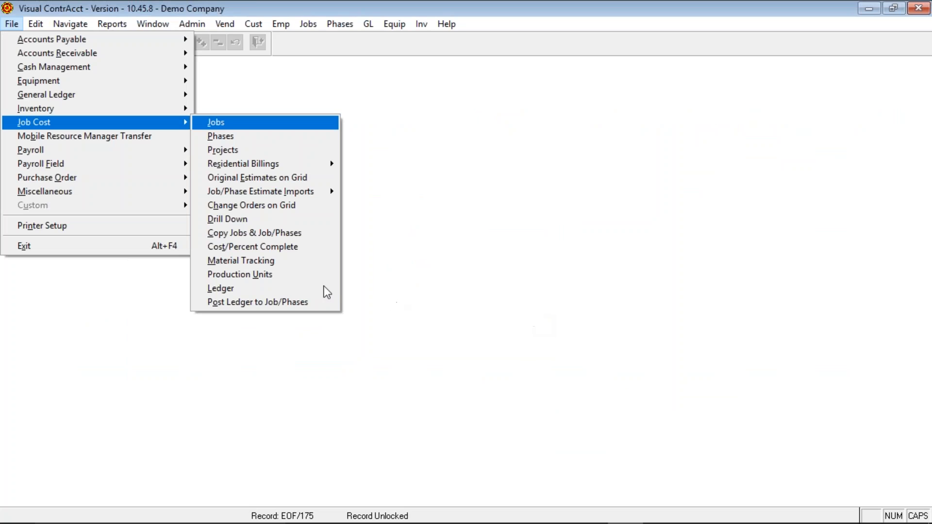
- Open the Standard Job/Phase Estimate Import and select job estimate.csv as its file
{"action": "mouse_move", "coordinate": [268, 193]}
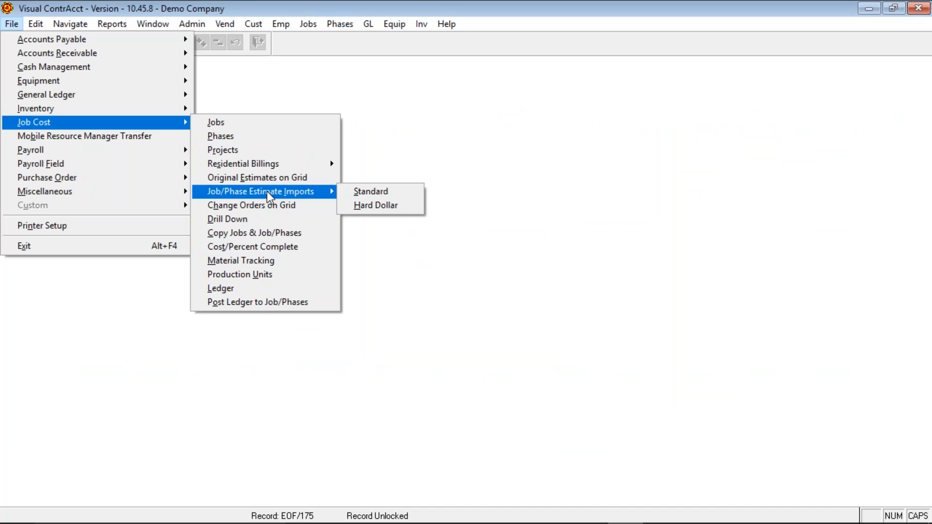
{"action": "left_click", "coordinate": [375, 192]}
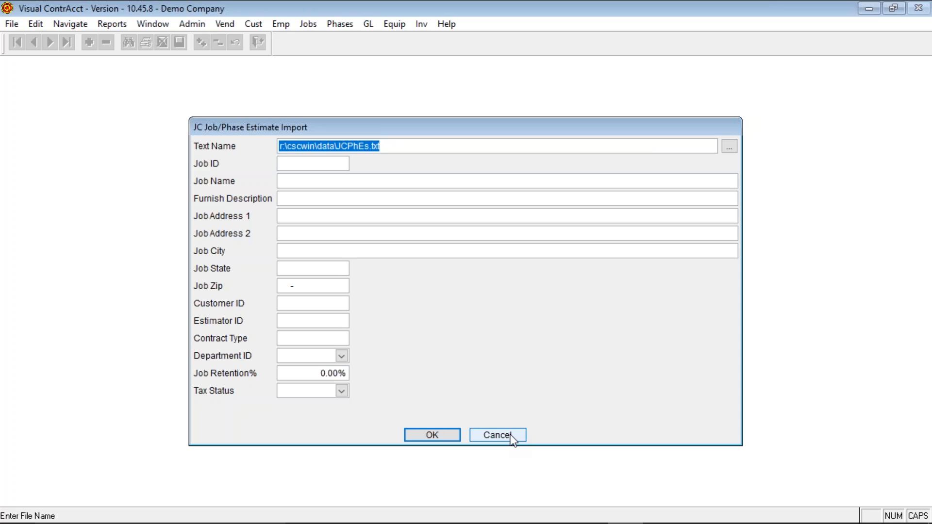
{"action": "left_click", "coordinate": [731, 147]}
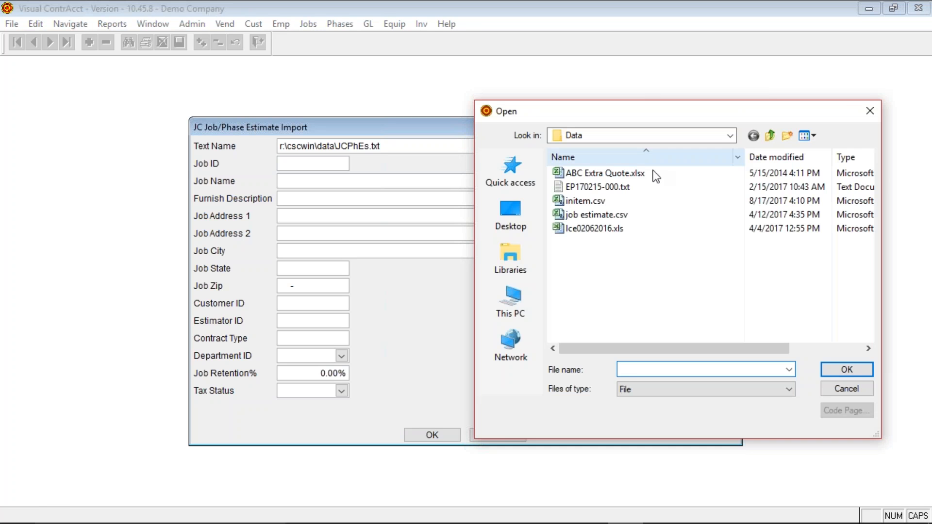
{"action": "left_click", "coordinate": [579, 214]}
{"action": "double_click", "coordinate": [578, 214]}
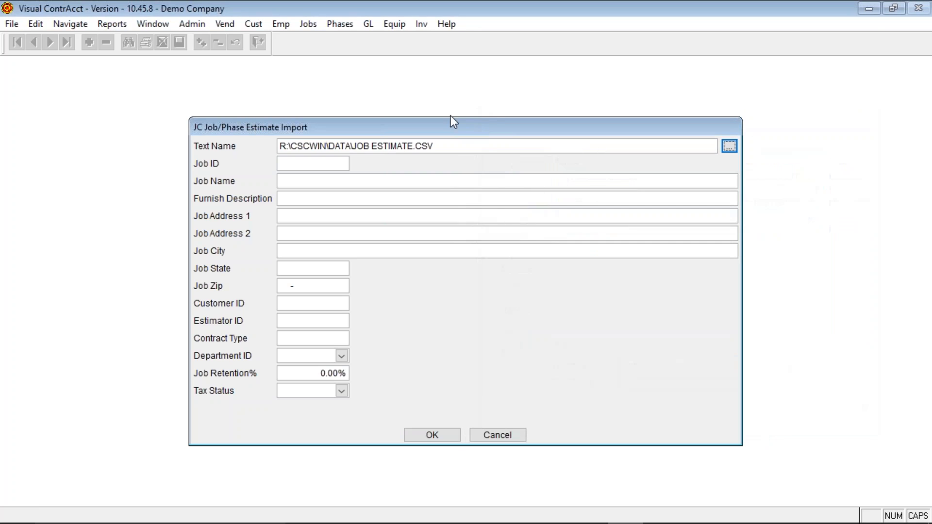
- Cancel the import without running it and show the Estimate Imports choices again
{"action": "left_click", "coordinate": [511, 435]}
{"action": "key", "text": "alt+f"}
{"action": "key", "text": "j"}
{"action": "key", "text": "i"}
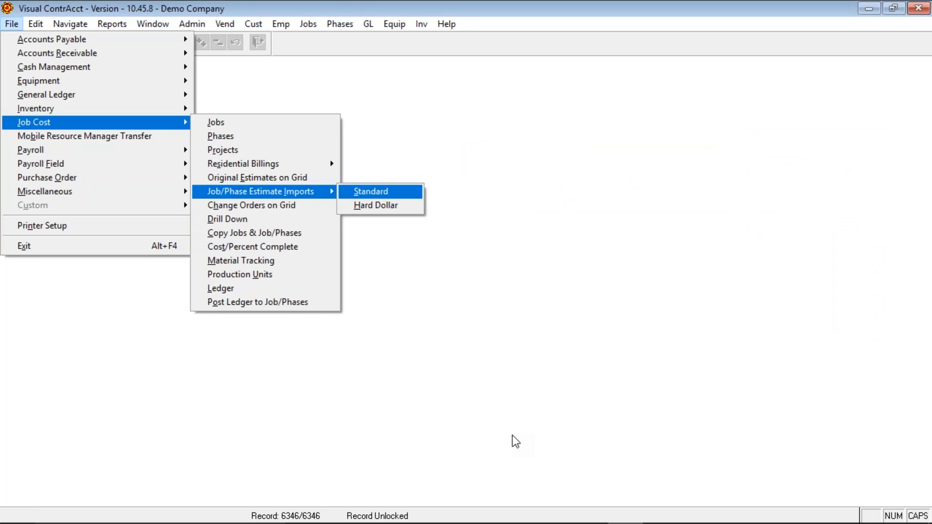
- Review change order 1 for job 10 on the grid, then close it without saving
{"action": "left_click", "coordinate": [296, 207]}
{"action": "type", "text": "10"}
{"action": "key", "text": "Tab"}
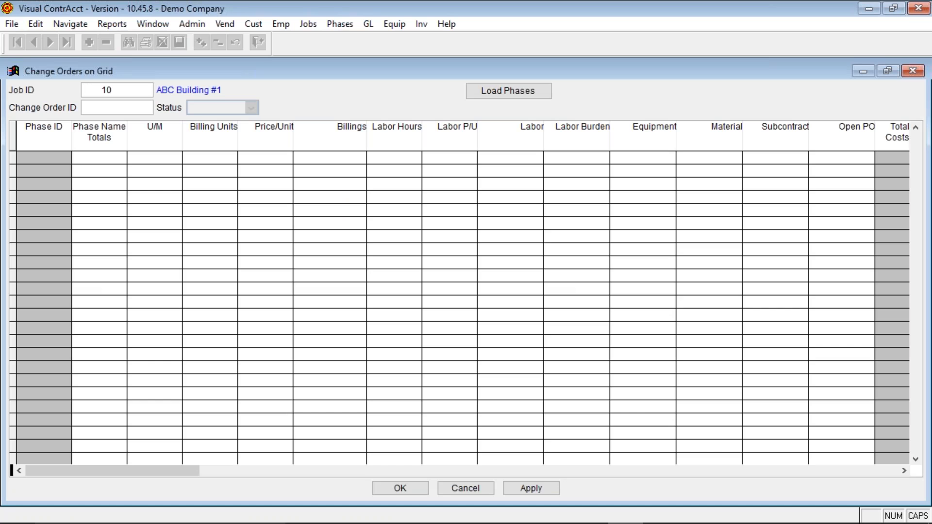
{"action": "type", "text": "1"}
{"action": "key", "text": "Tab"}
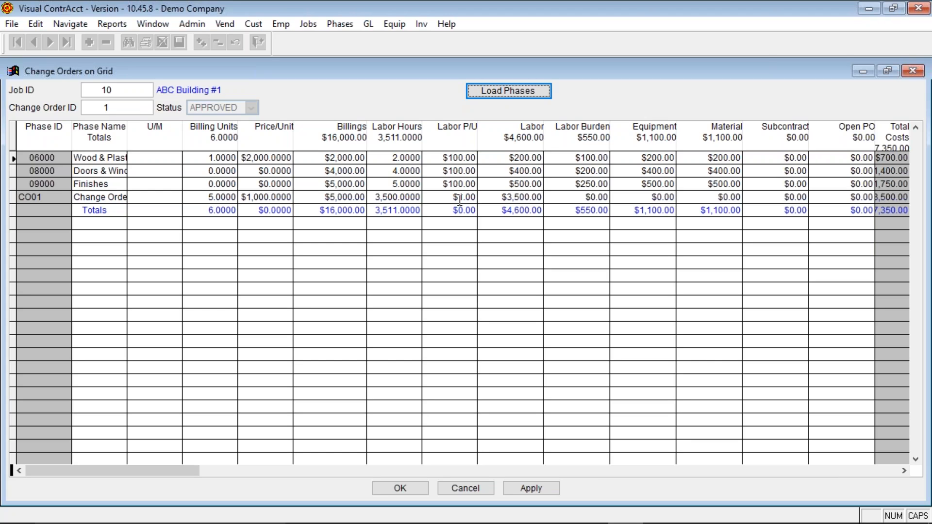
{"action": "left_click", "coordinate": [464, 490]}
{"action": "key", "text": "alt+f"}
{"action": "key", "text": "j"}
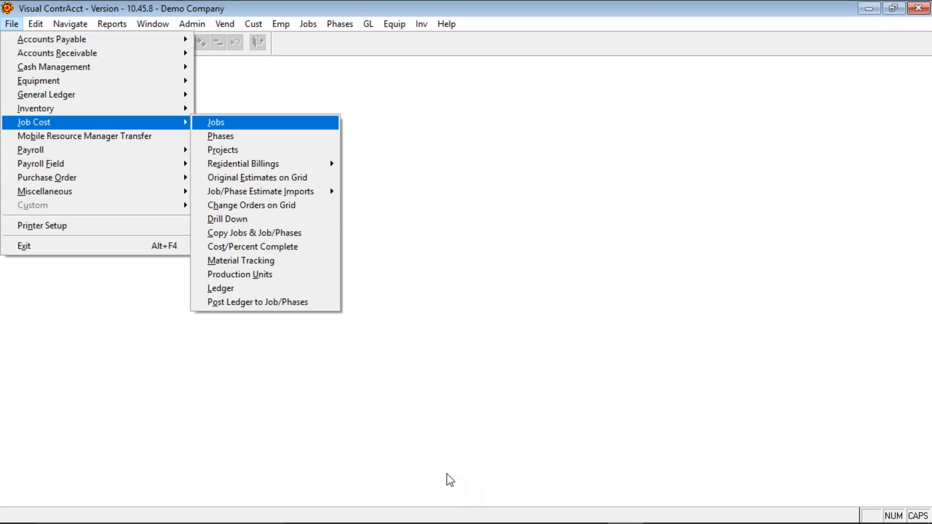
- Run the Job/Phase Drill Down with all filters blank, listing $638,909.25 billings across all jobs
{"action": "left_click", "coordinate": [237, 220]}
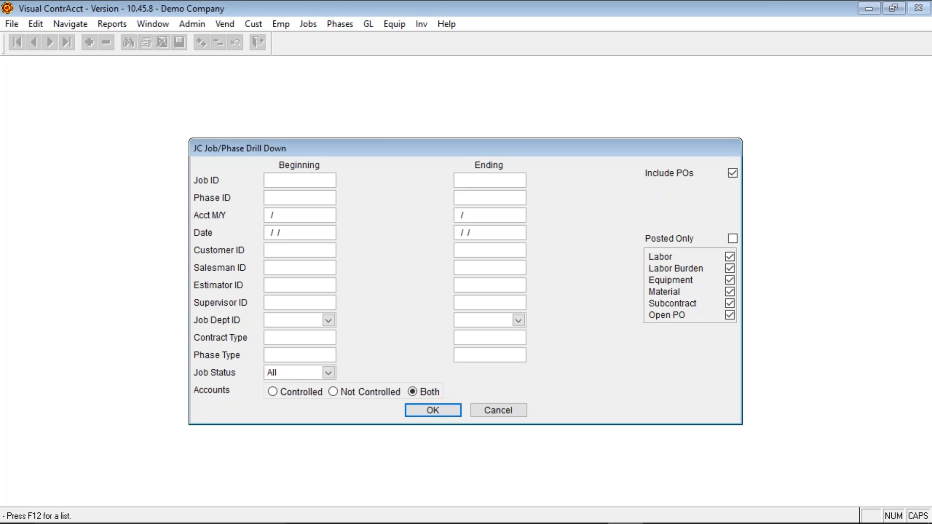
{"action": "left_click", "coordinate": [277, 340]}
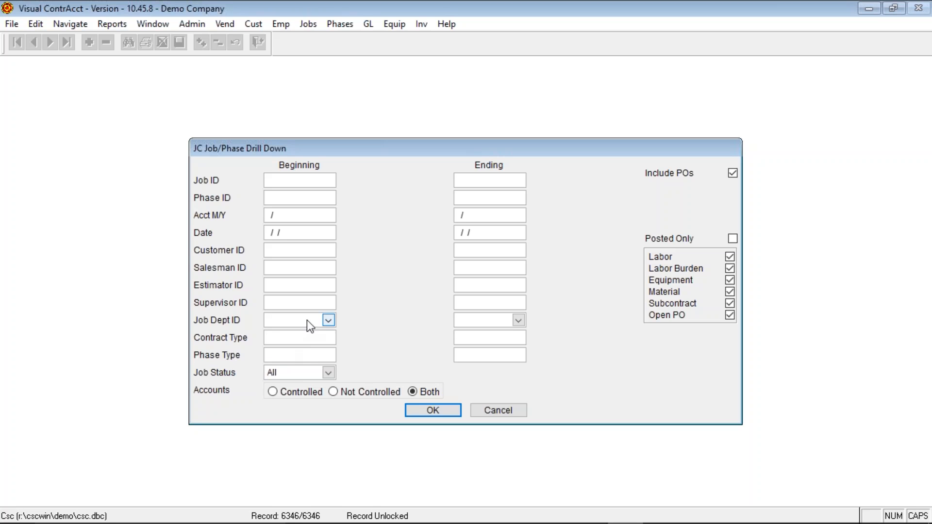
{"action": "left_click", "coordinate": [332, 313]}
{"action": "left_click", "coordinate": [333, 316]}
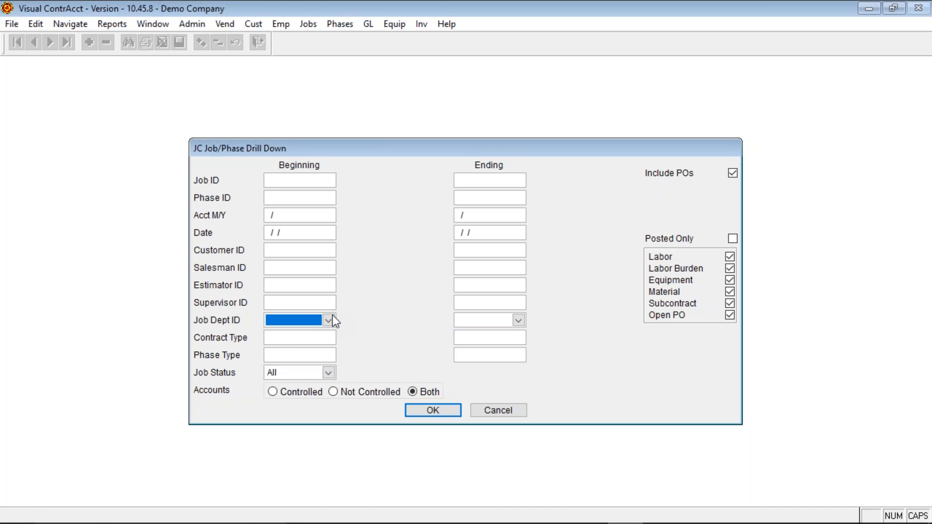
{"action": "left_click", "coordinate": [271, 248]}
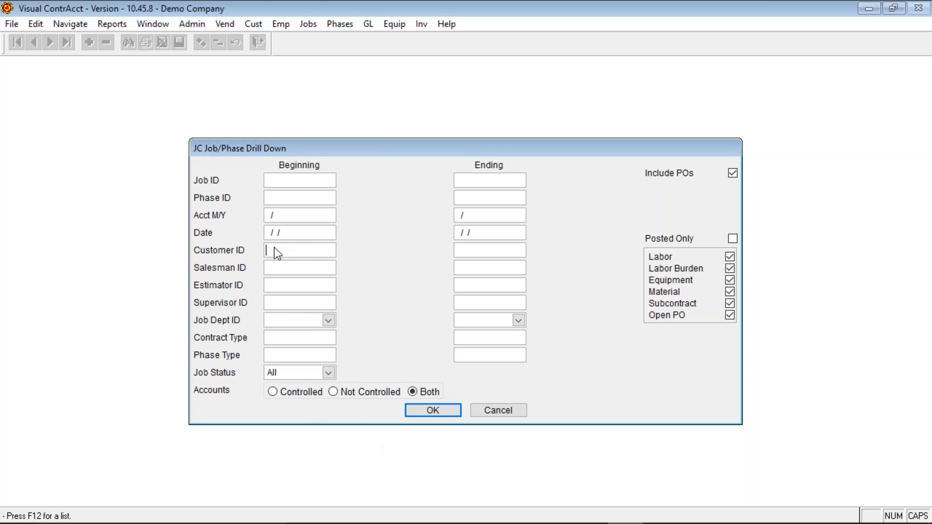
{"action": "left_click", "coordinate": [433, 410]}
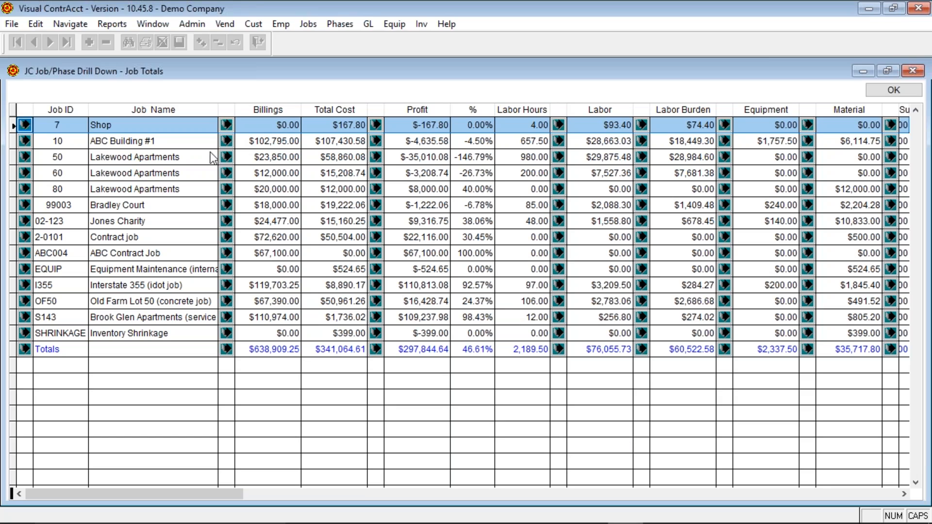
- Inspect job 10's billing detail lines and equipment cost details in the drill down
{"action": "left_click", "coordinate": [226, 143]}
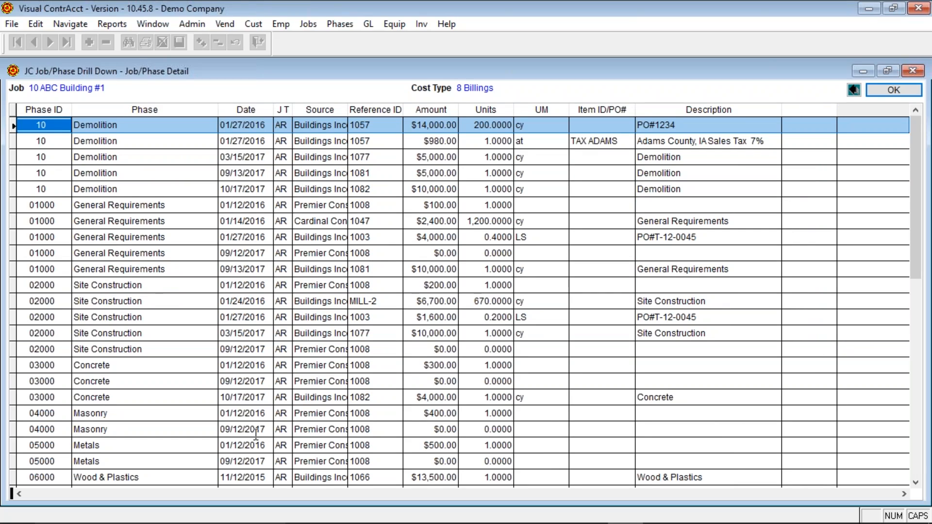
{"action": "scroll", "coordinate": [256, 433], "scroll_direction": "down", "scroll_amount": 12}
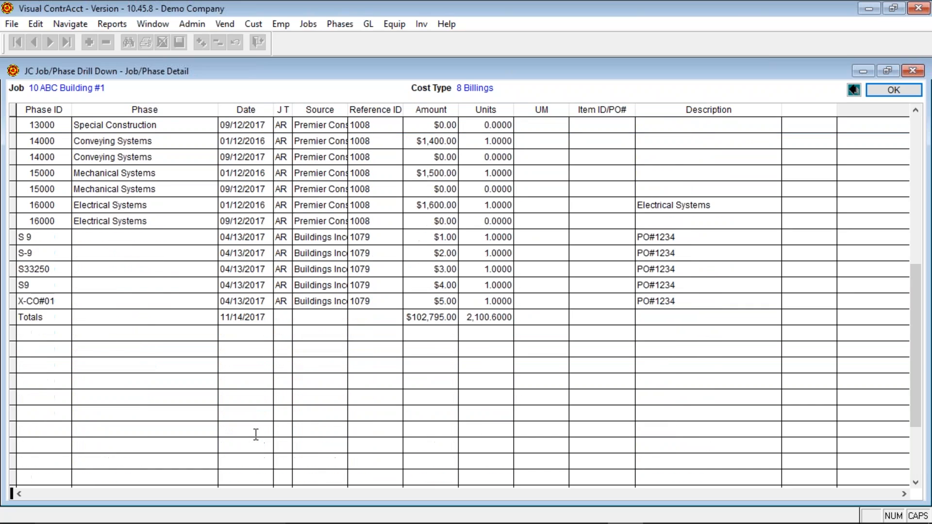
{"action": "scroll", "coordinate": [256, 434], "scroll_direction": "up", "scroll_amount": 12}
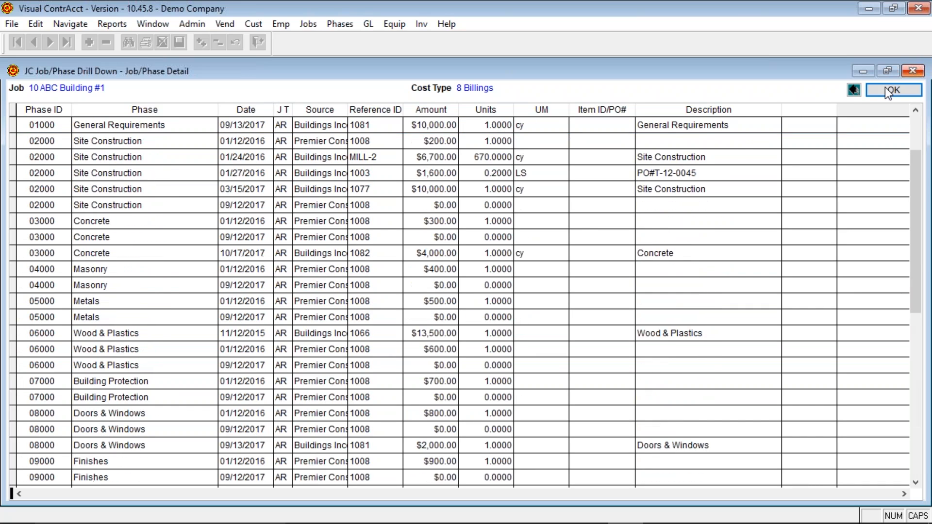
{"action": "left_click", "coordinate": [855, 90]}
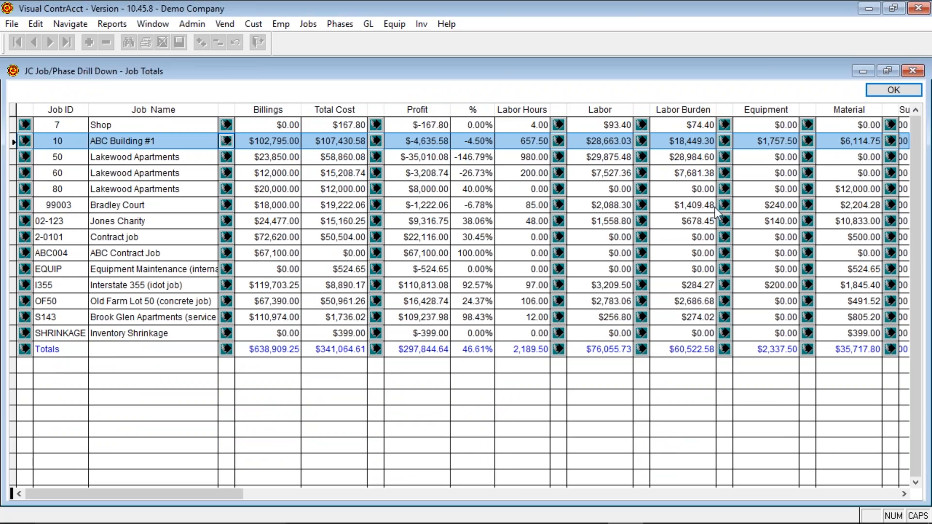
{"action": "left_click", "coordinate": [725, 140]}
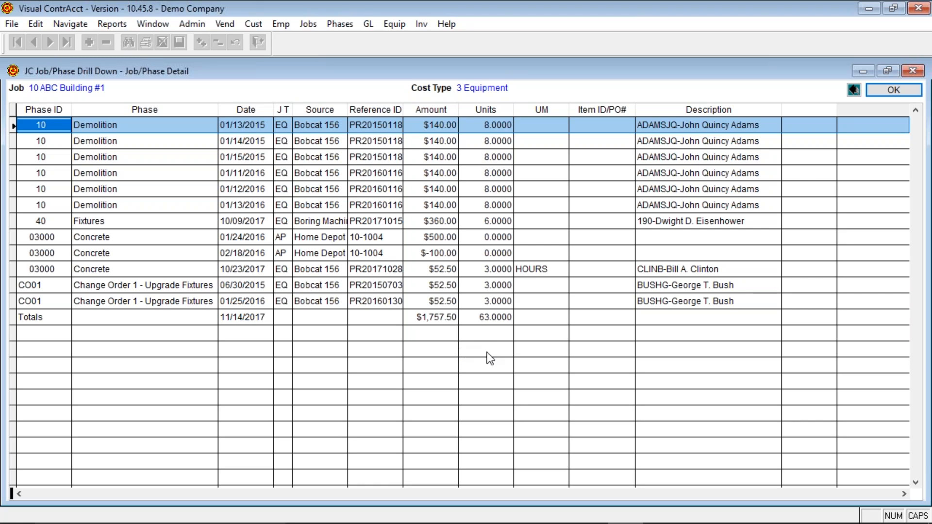
{"action": "left_click", "coordinate": [855, 91]}
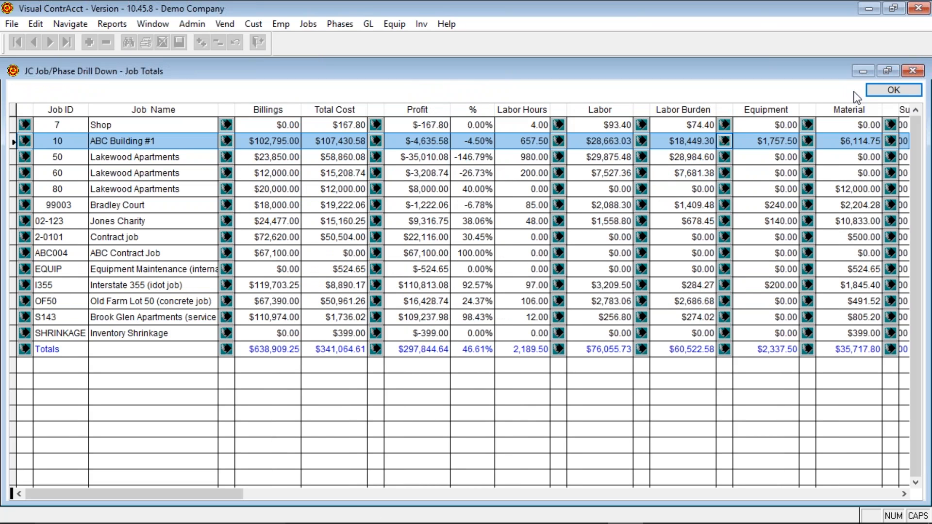
- Review job 10's $45,446.00 open PO detail, then close the drill down
{"action": "left_click", "coordinate": [904, 493]}
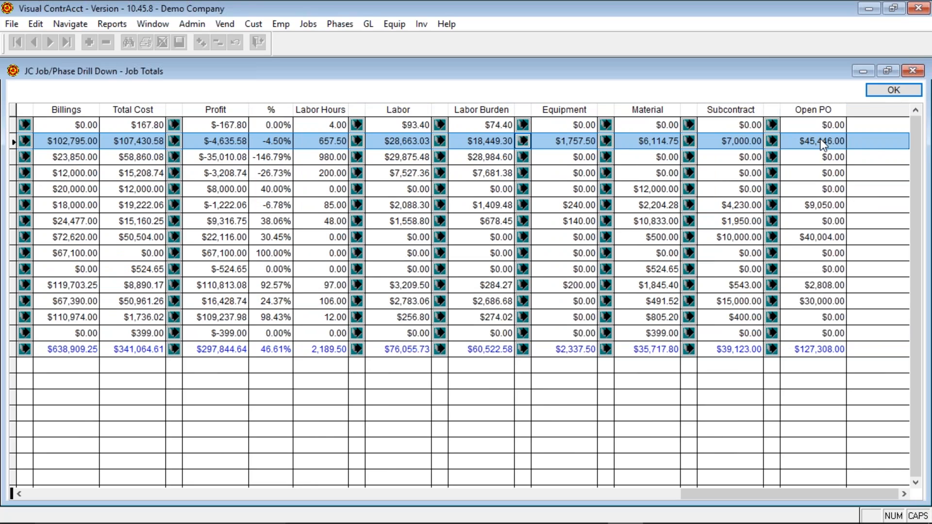
{"action": "left_click", "coordinate": [773, 142]}
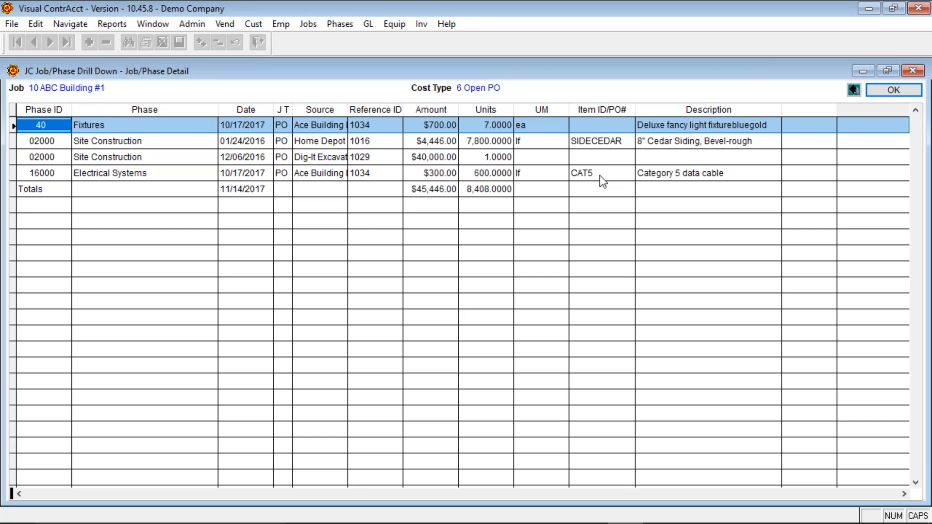
{"action": "left_click", "coordinate": [855, 90]}
{"action": "scroll", "coordinate": [590, 371], "scroll_direction": "down", "scroll_amount": 4}
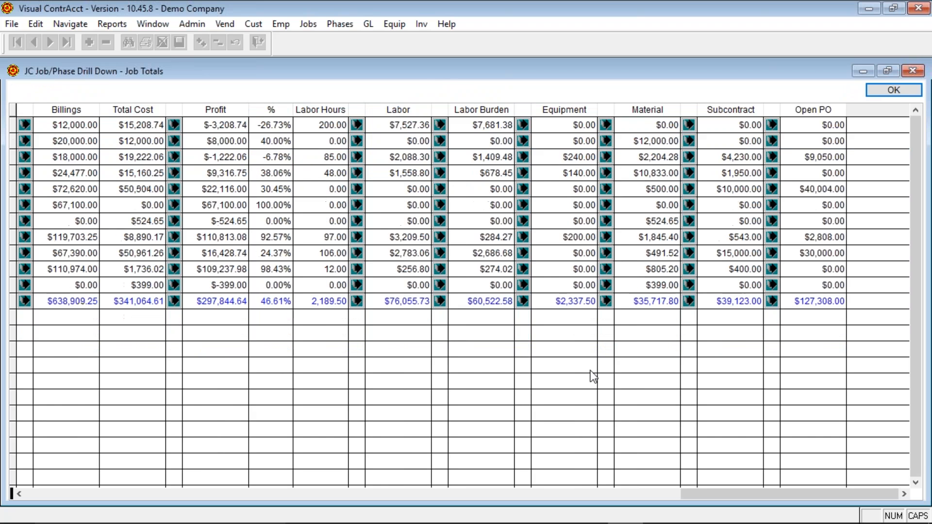
{"action": "scroll", "coordinate": [591, 371], "scroll_direction": "up", "scroll_amount": 4}
{"action": "left_click", "coordinate": [894, 91]}
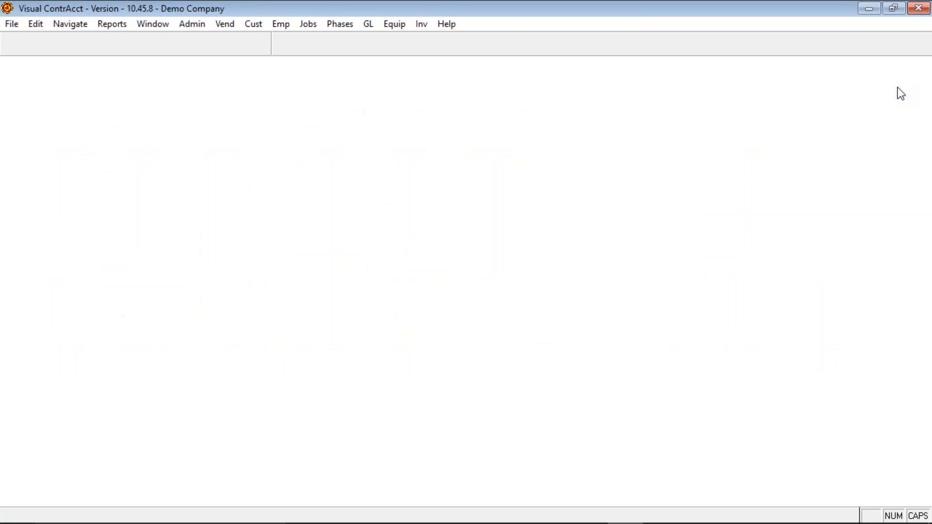
{"action": "key", "text": "alt+f"}
{"action": "key", "text": "j"}
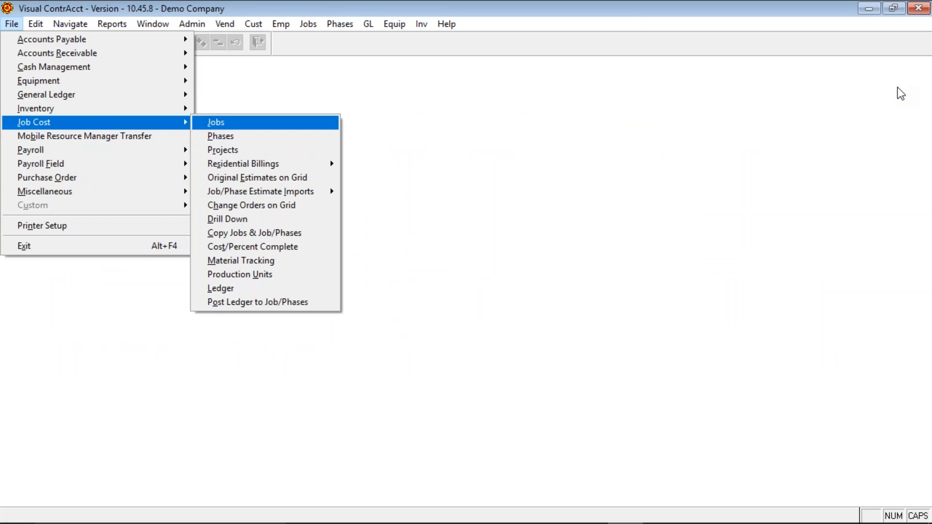
- In Copy Jobs & Job/Phases, tick phases 01000, 06000 and 08000 for copying
{"action": "left_click", "coordinate": [287, 233]}
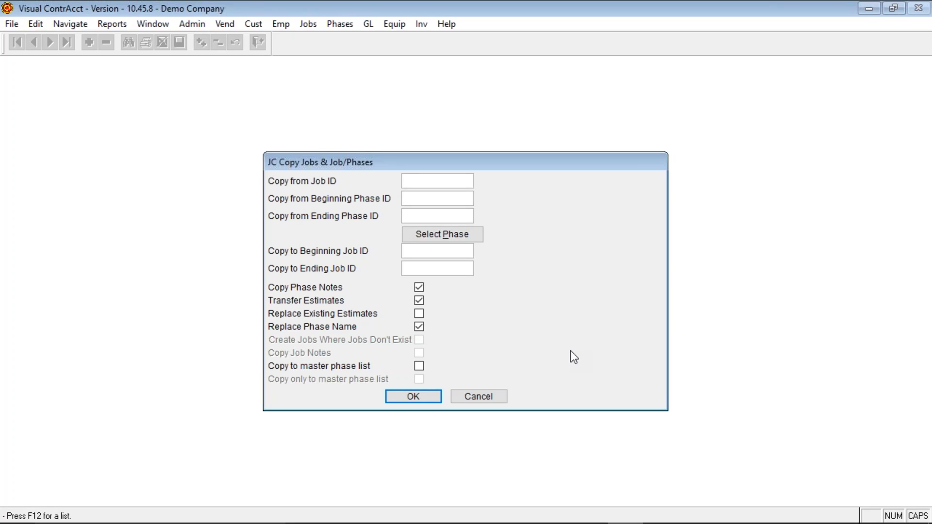
{"action": "left_click", "coordinate": [421, 196]}
{"action": "left_click", "coordinate": [415, 218]}
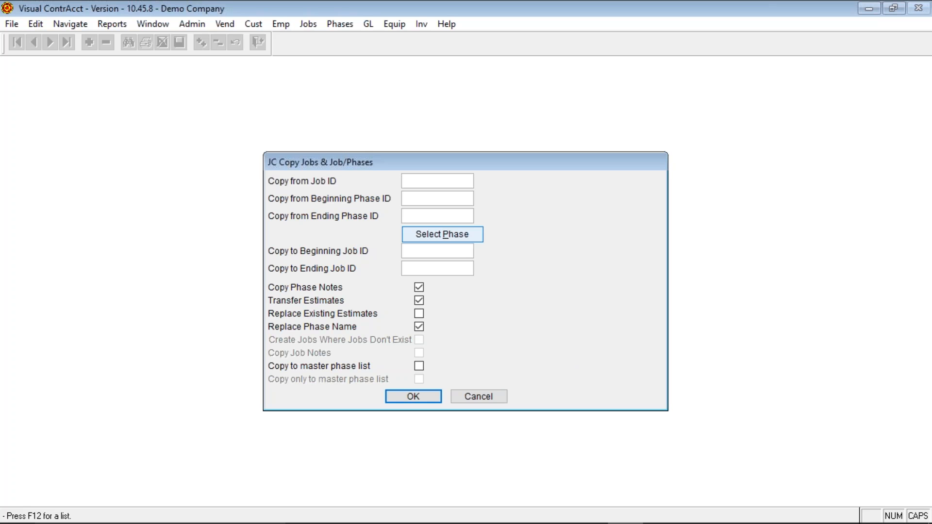
{"action": "left_click", "coordinate": [407, 235]}
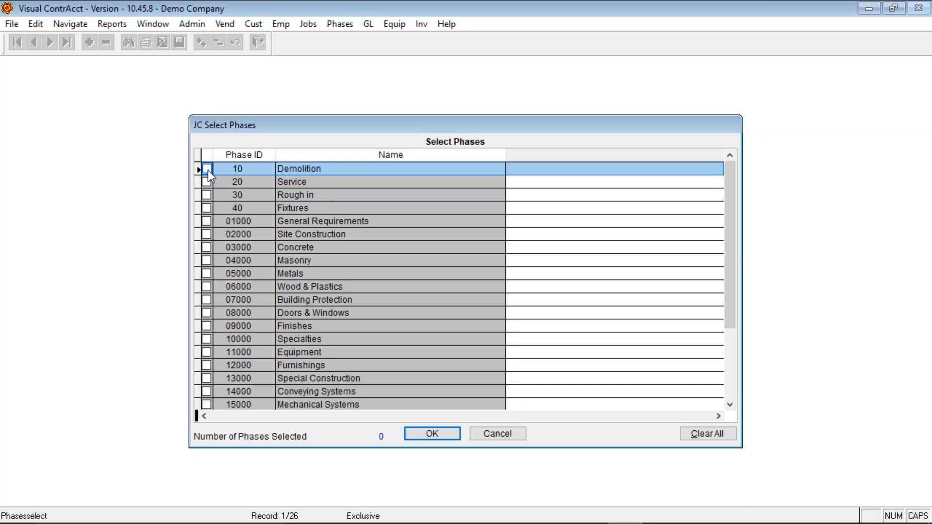
{"action": "left_click", "coordinate": [207, 221]}
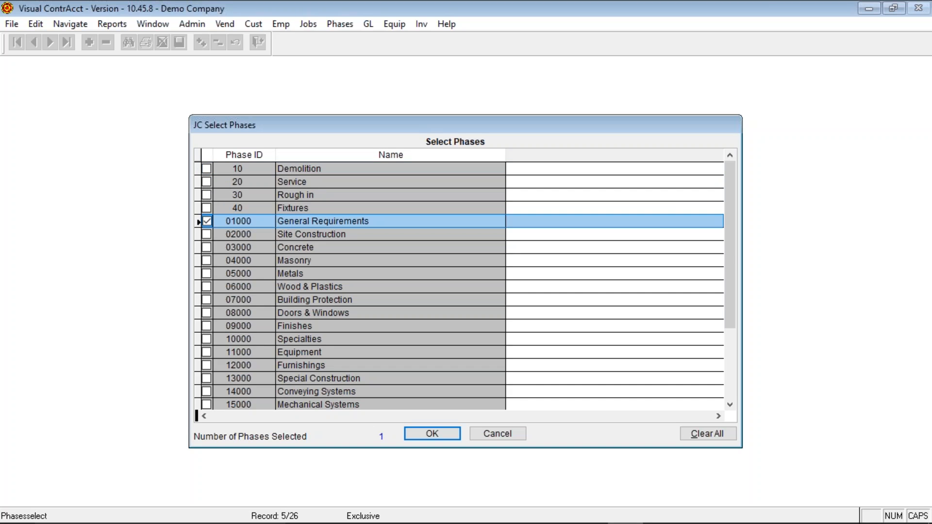
{"action": "left_click", "coordinate": [207, 287]}
{"action": "left_click", "coordinate": [207, 313]}
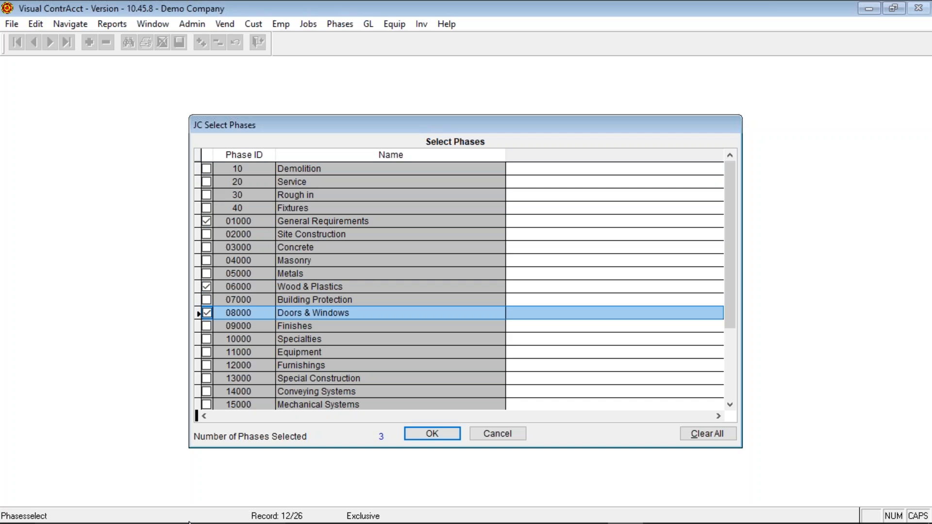
- Target job TERRI with Create Jobs on, estimates and phase notes off, then cancel the copy
{"action": "left_click", "coordinate": [432, 434]}
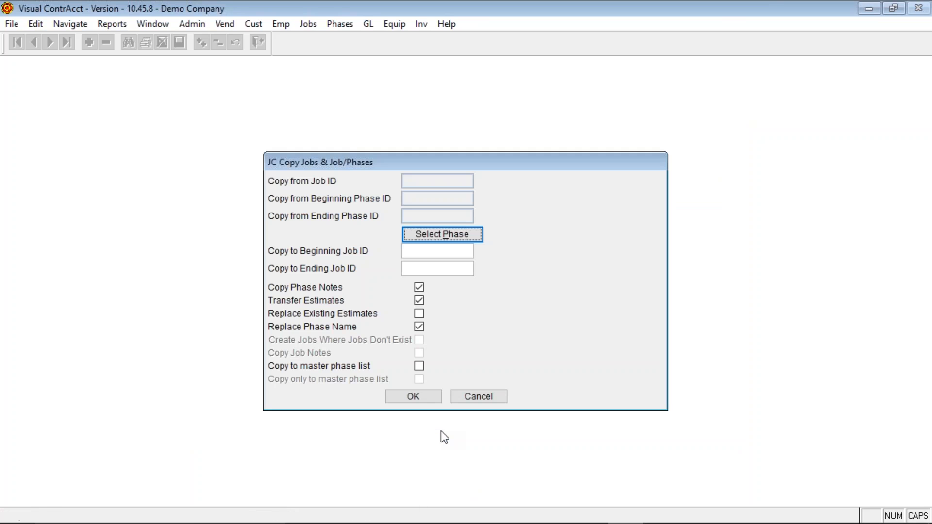
{"action": "left_click", "coordinate": [433, 251]}
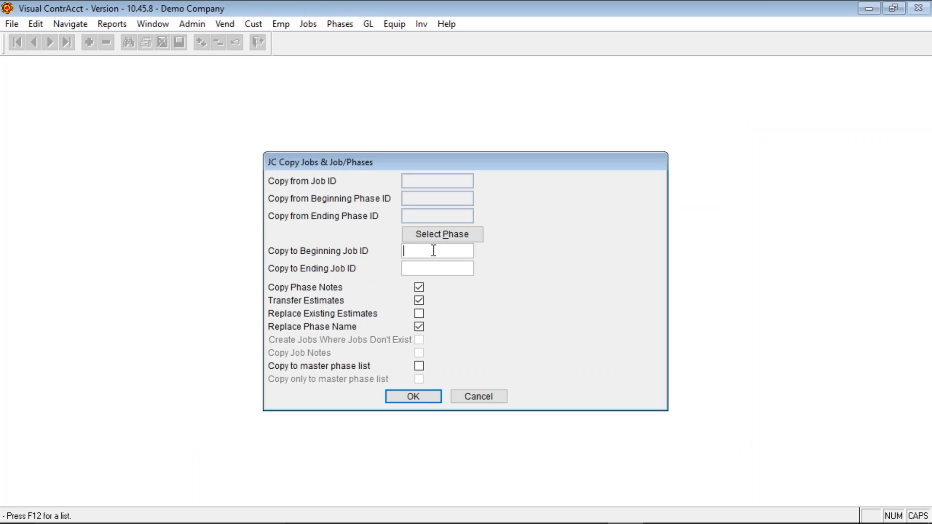
{"action": "type", "text": "TERRI"}
{"action": "key", "text": "Tab"}
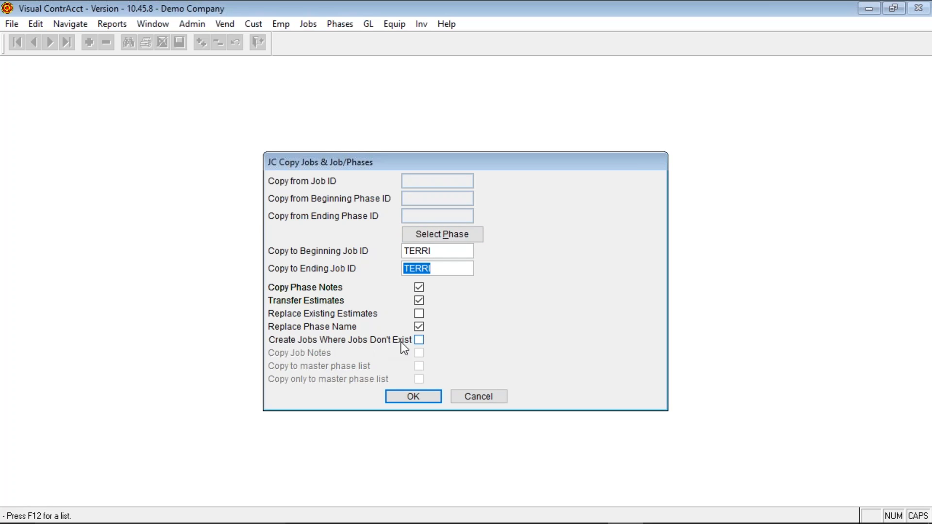
{"action": "left_click", "coordinate": [419, 341]}
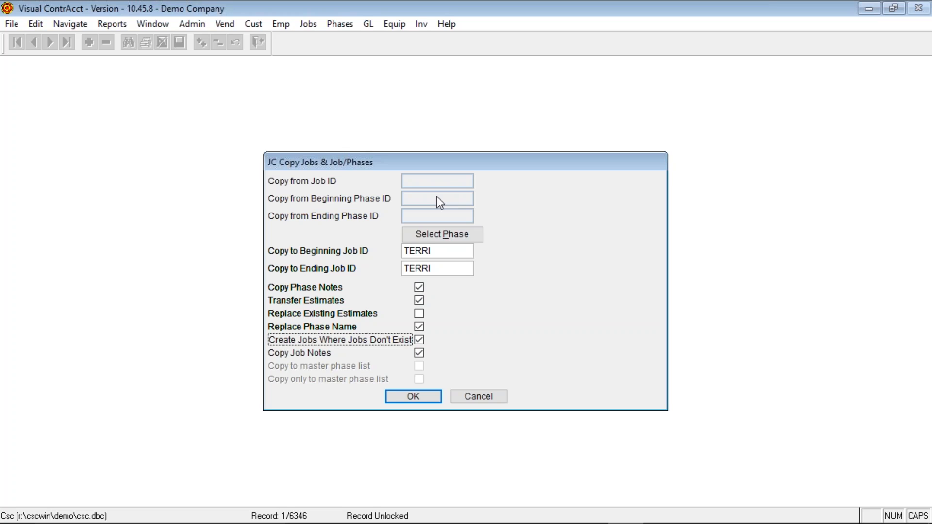
{"action": "left_click", "coordinate": [417, 301]}
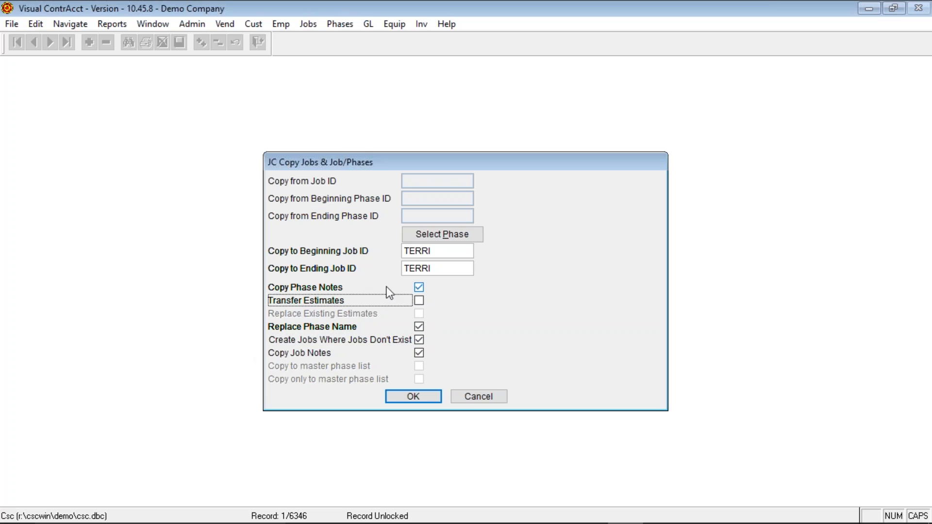
{"action": "left_click", "coordinate": [420, 288]}
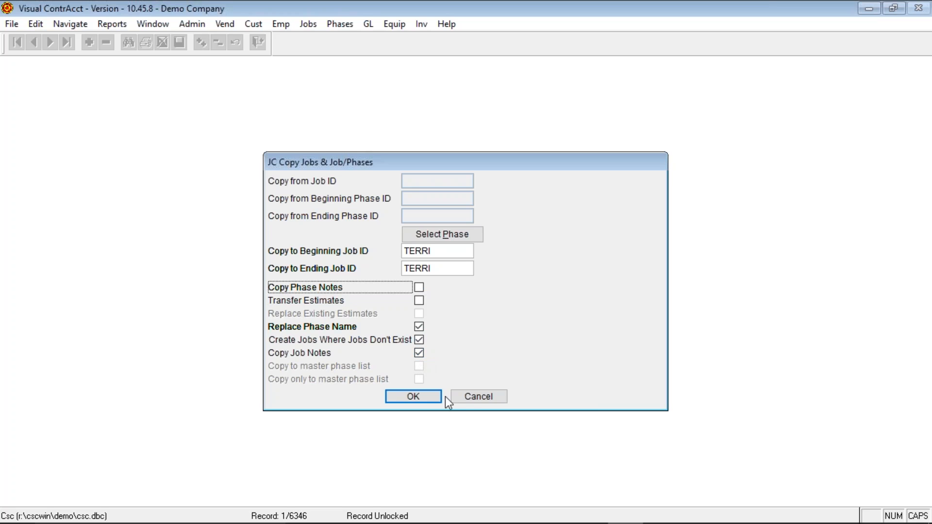
{"action": "left_click", "coordinate": [471, 397]}
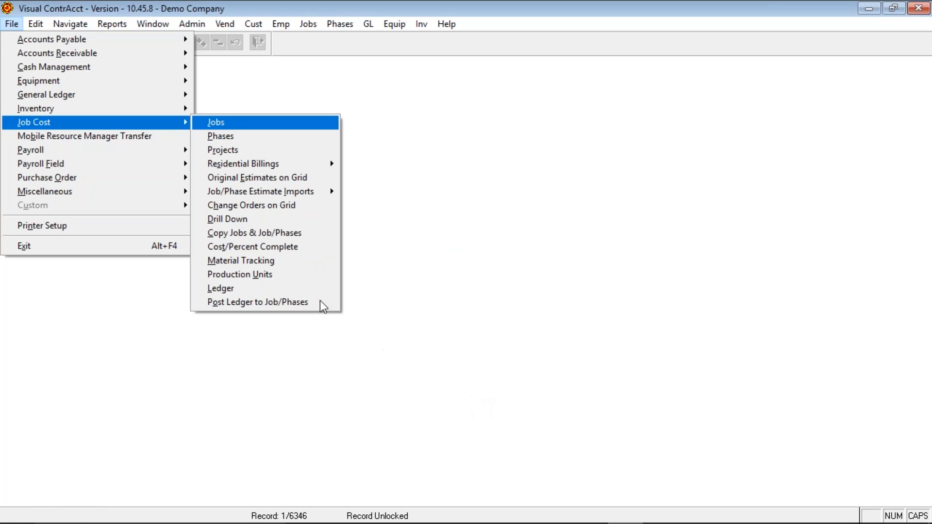
- Load job 10's phases in Cost/Percent Complete for ending period 11/2017
{"action": "left_click", "coordinate": [282, 248]}
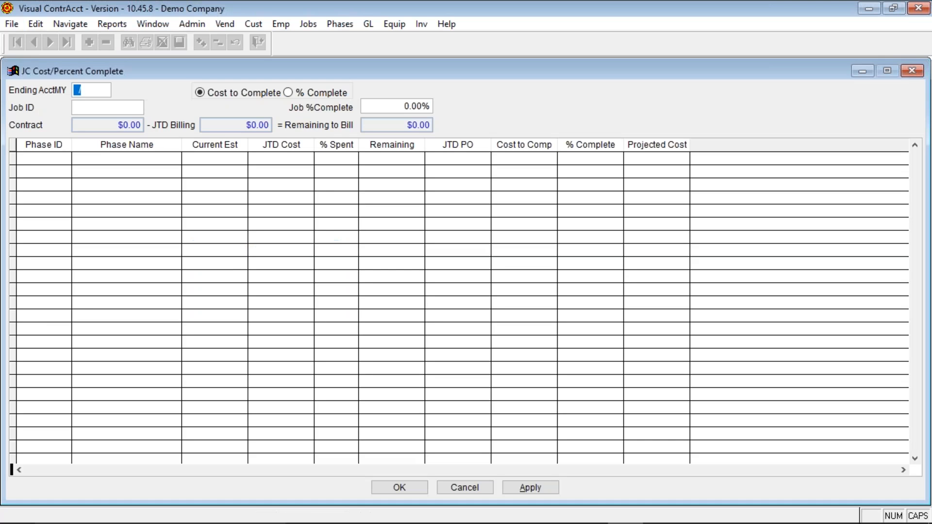
{"action": "type", "text": "11"}
{"action": "key", "text": "Tab"}
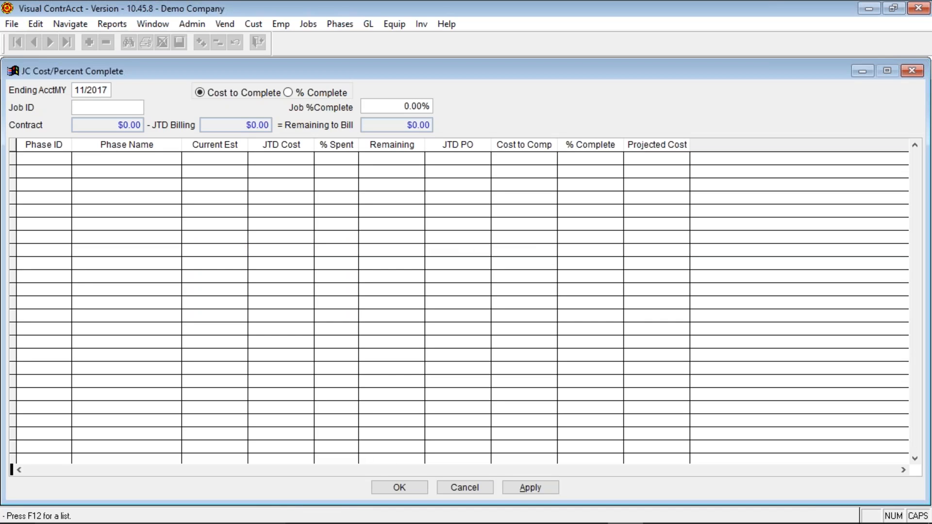
{"action": "type", "text": "10"}
{"action": "key", "text": "Tab"}
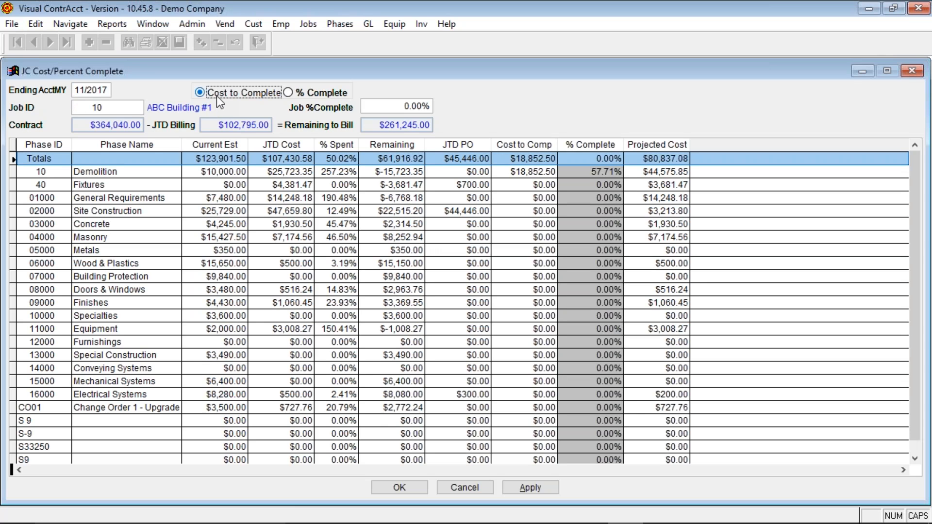
{"action": "left_click", "coordinate": [525, 185]}
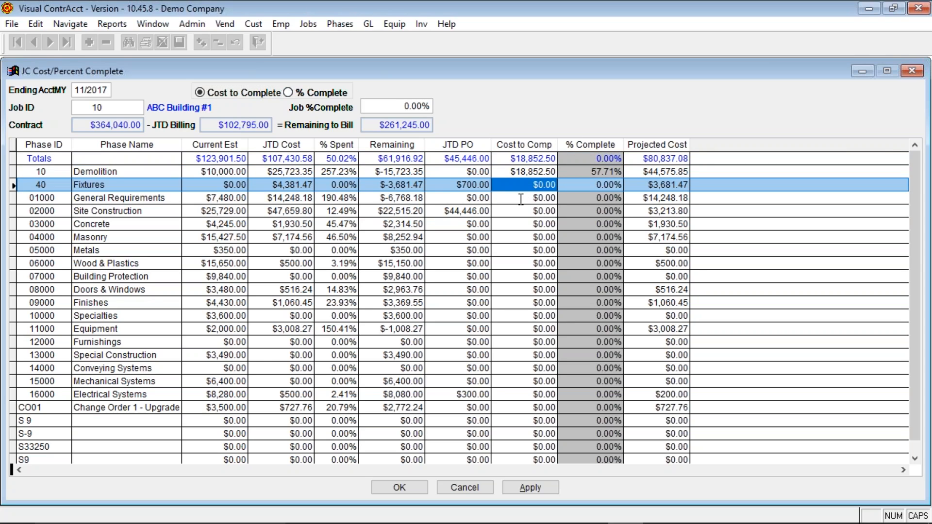
- Replace Demolition's $18,852.50 cost to complete with 5000 and apply the change
{"action": "left_click", "coordinate": [505, 173]}
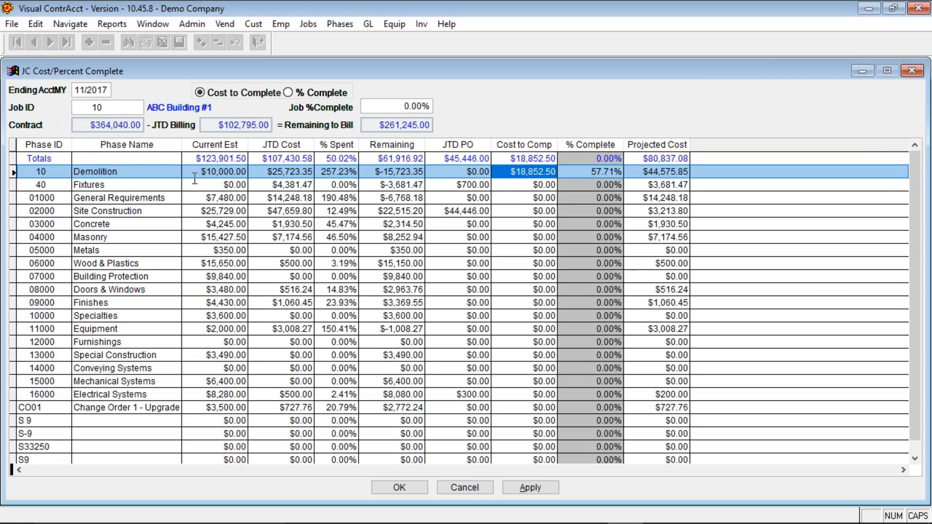
{"action": "left_click_drag", "start_coordinate": [505, 172], "coordinate": [621, 178]}
{"action": "type", "text": "5000"}
{"action": "key", "text": "Return"}
{"action": "left_click", "coordinate": [514, 487]}
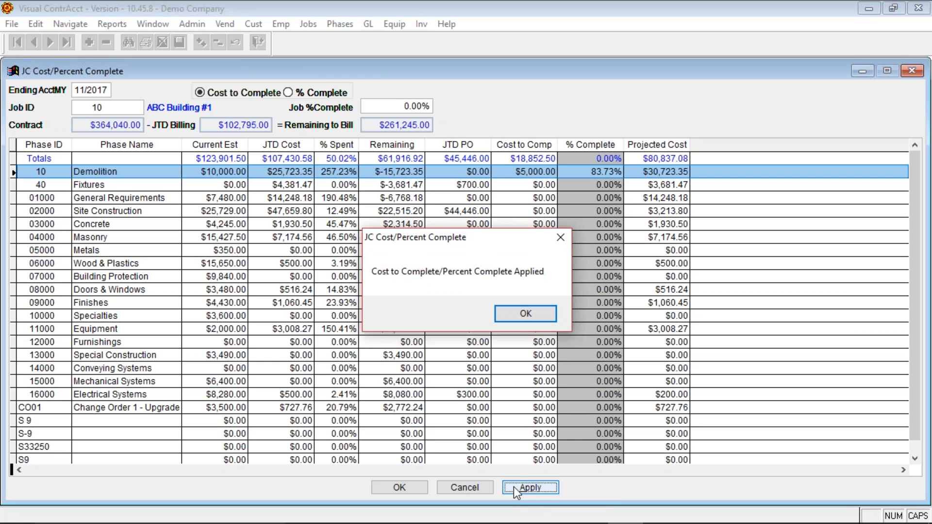
{"action": "left_click", "coordinate": [515, 317]}
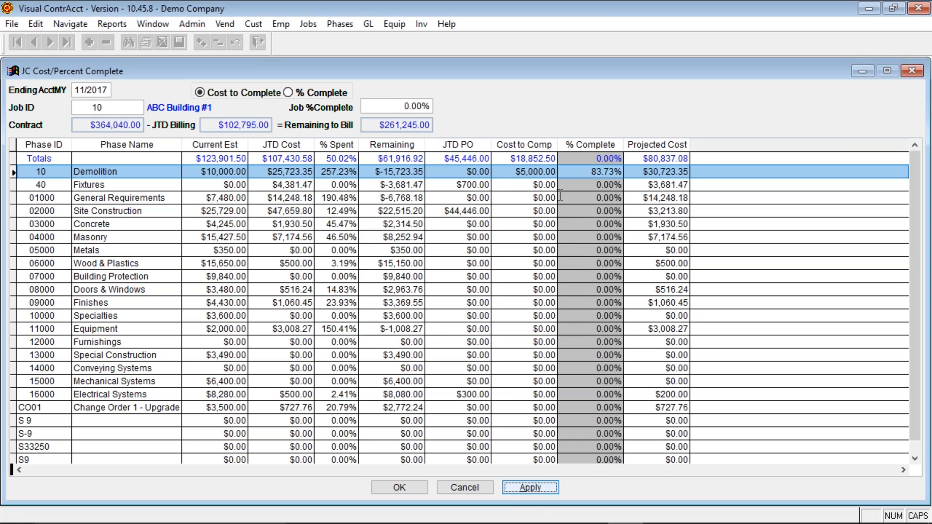
{"action": "left_click", "coordinate": [12, 25]}
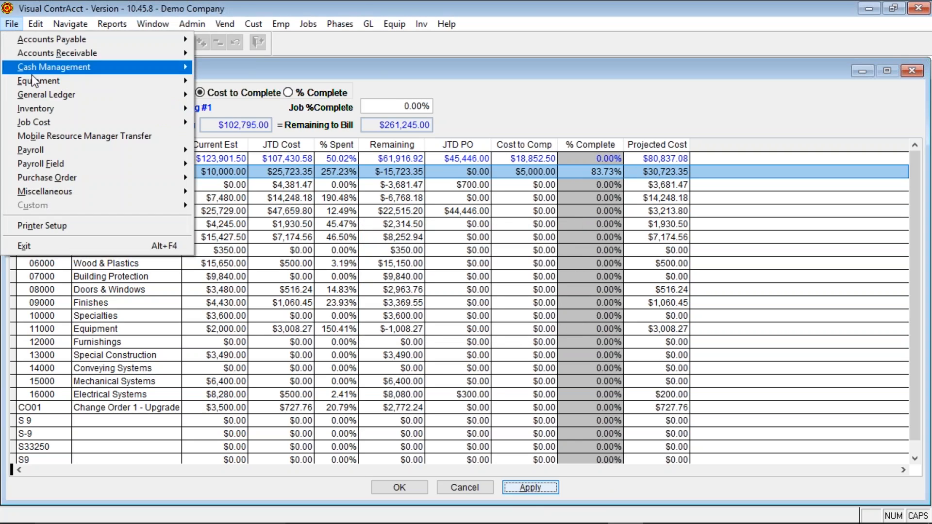
{"action": "mouse_move", "coordinate": [36, 125]}
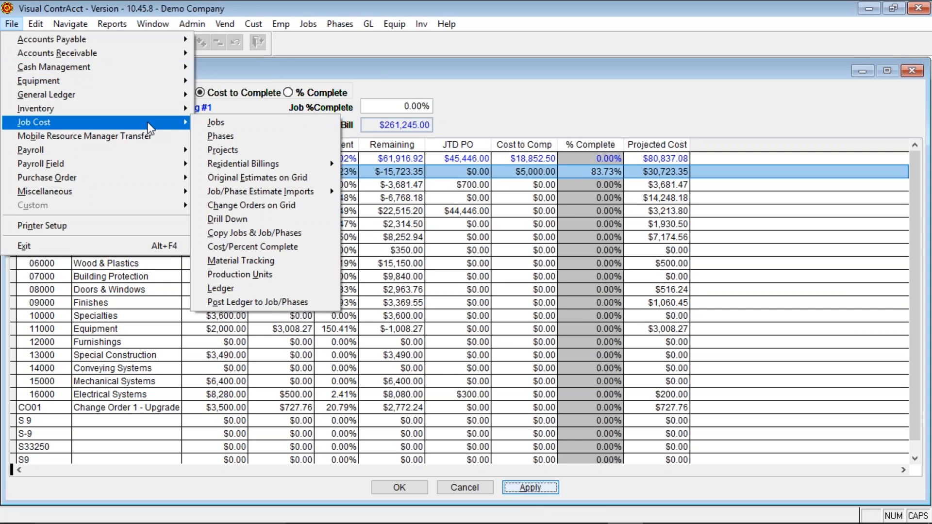
{"action": "left_click", "coordinate": [226, 138]}
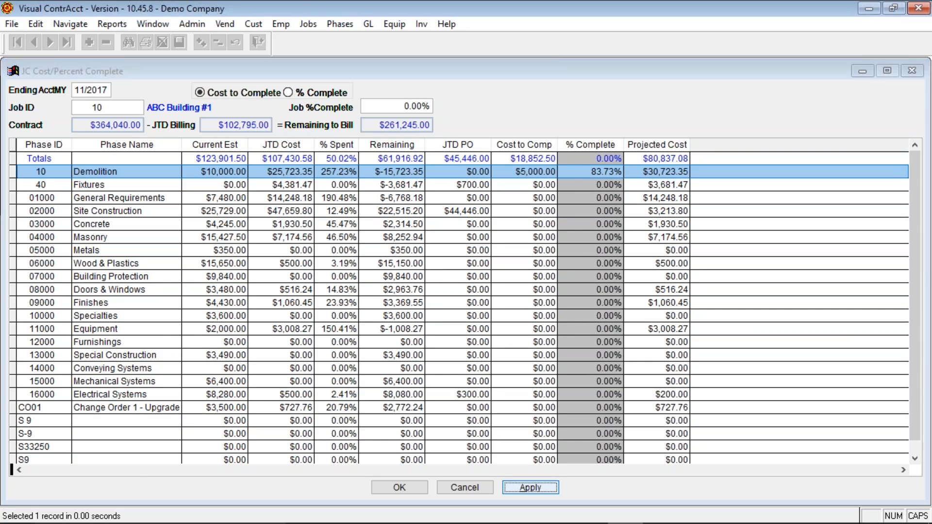
{"action": "left_click", "coordinate": [128, 45]}
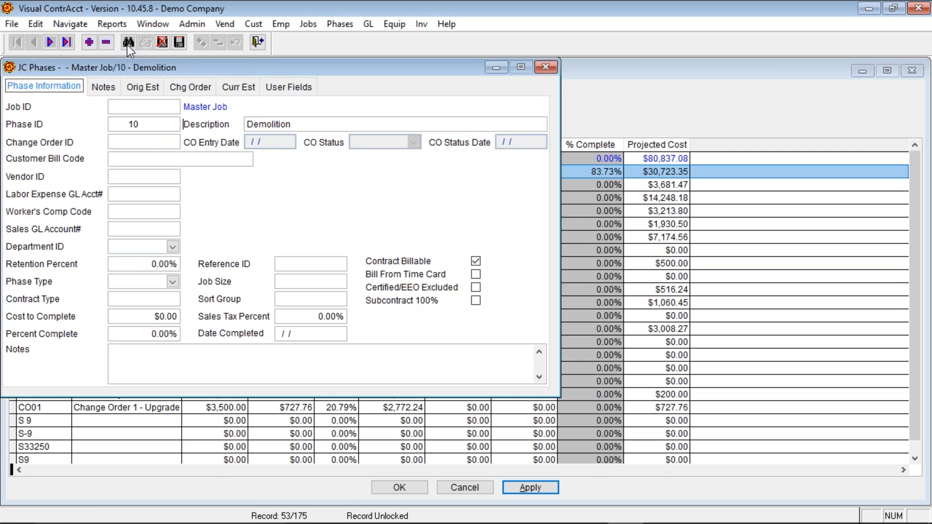
{"action": "type", "text": "10"}
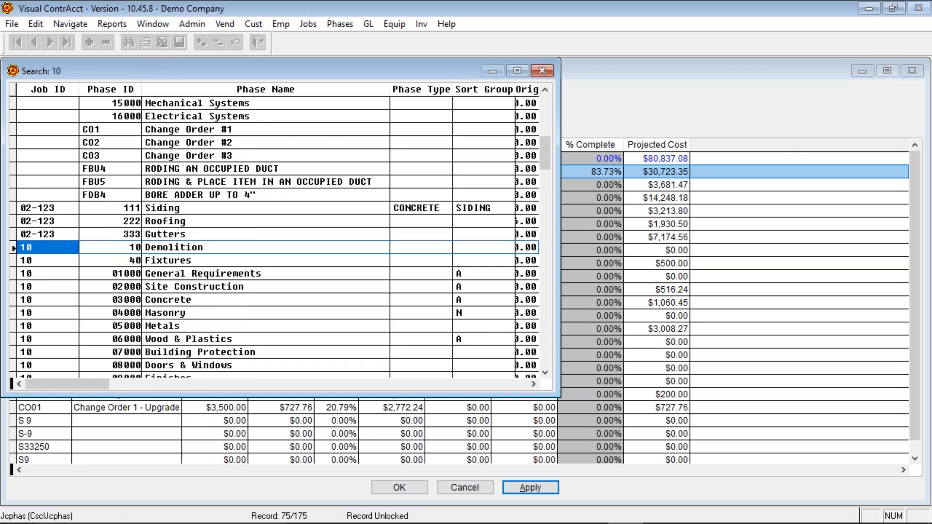
{"action": "key", "text": "Return"}
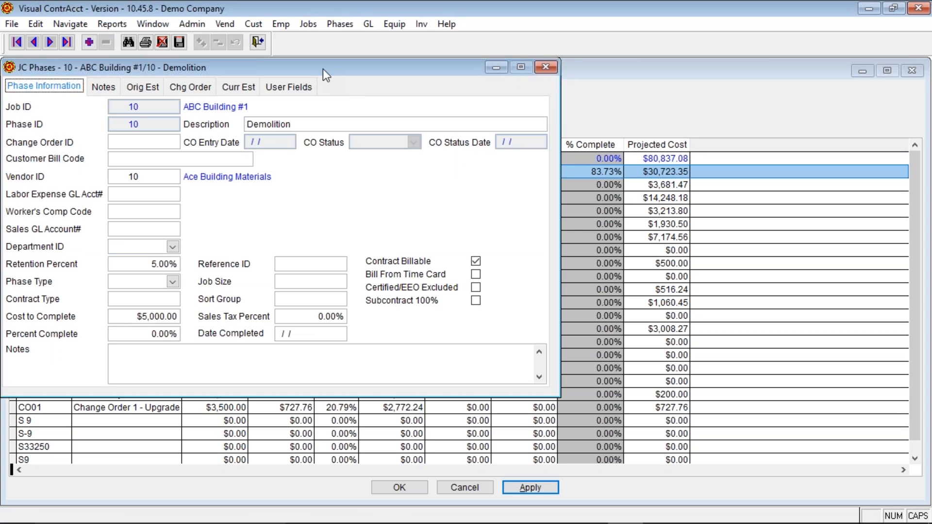
{"action": "left_click", "coordinate": [546, 69]}
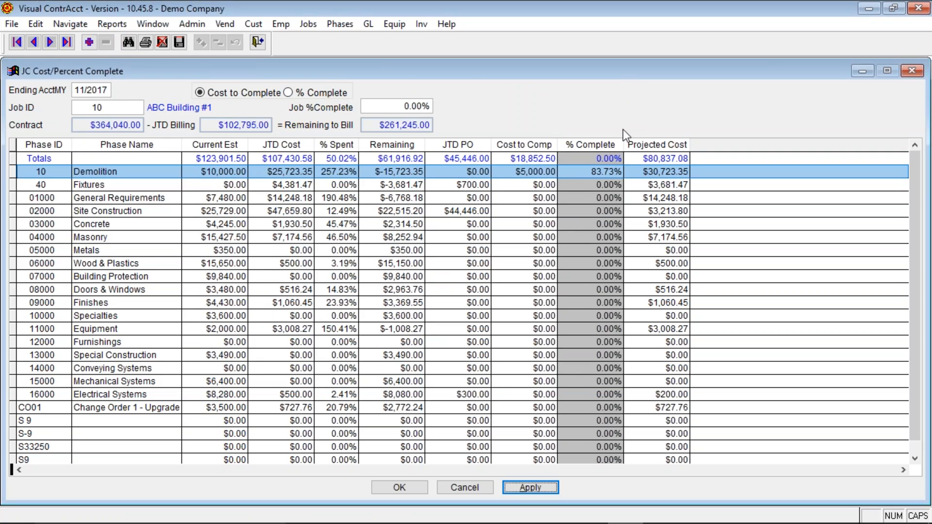
- In % Complete mode, set Demolition to 50% and apply, then show its JC Phases record
{"action": "left_click", "coordinate": [287, 92]}
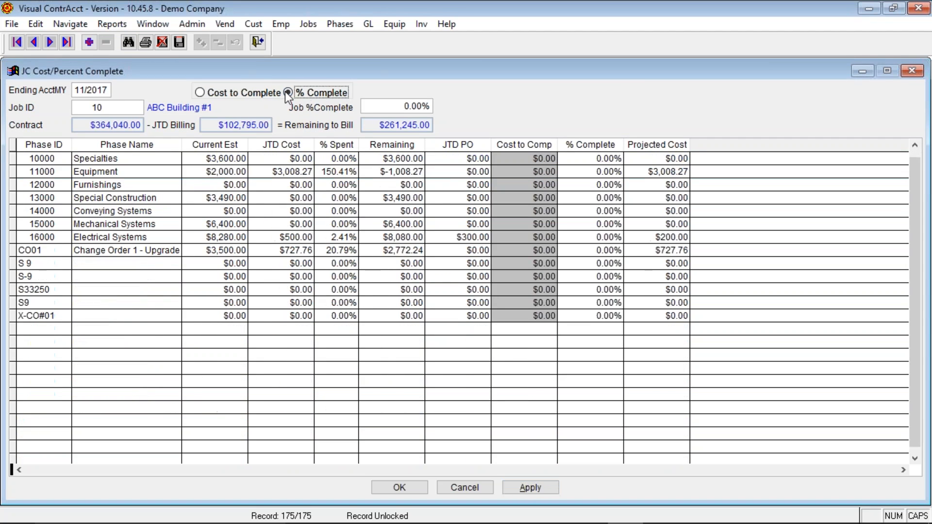
{"action": "left_click", "coordinate": [581, 172]}
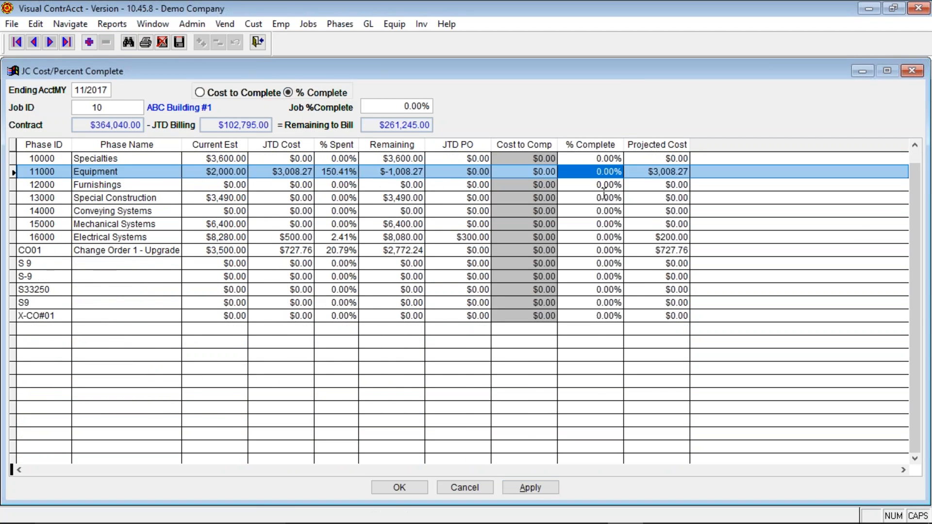
{"action": "left_click", "coordinate": [586, 173]}
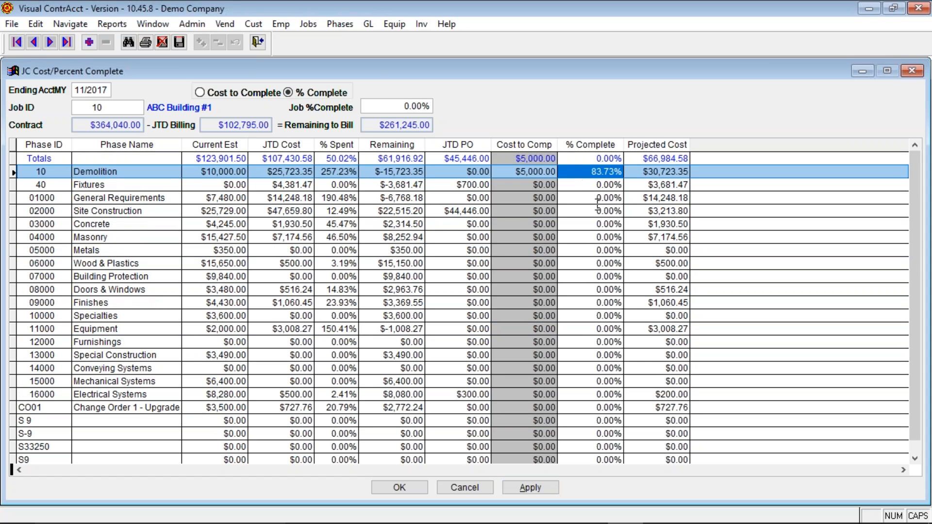
{"action": "type", "text": "50"}
{"action": "key", "text": "Return"}
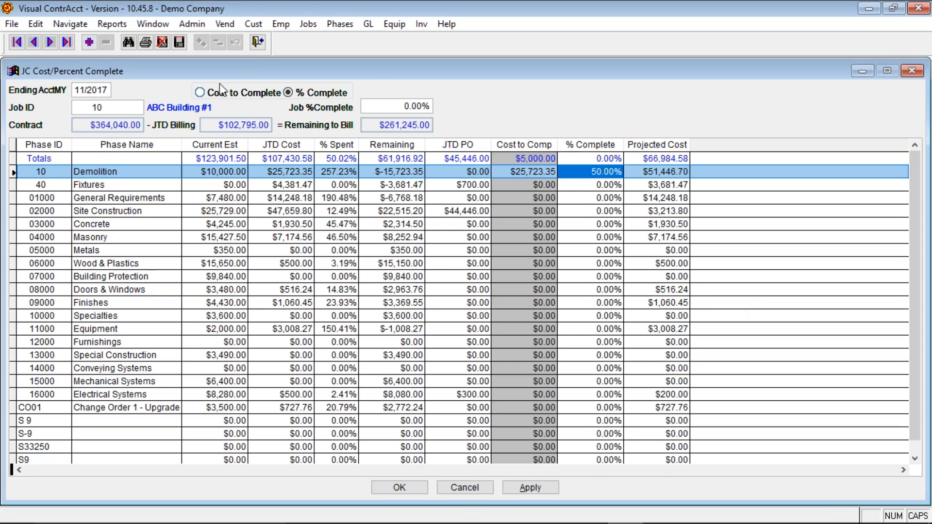
{"action": "left_click", "coordinate": [533, 487]}
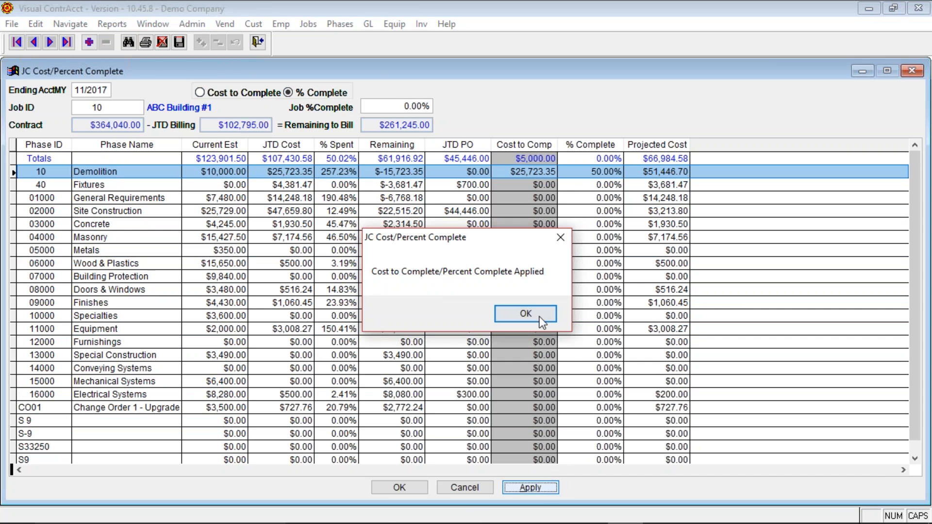
{"action": "left_click", "coordinate": [539, 316]}
{"action": "left_click", "coordinate": [152, 24]}
{"action": "left_click", "coordinate": [175, 118]}
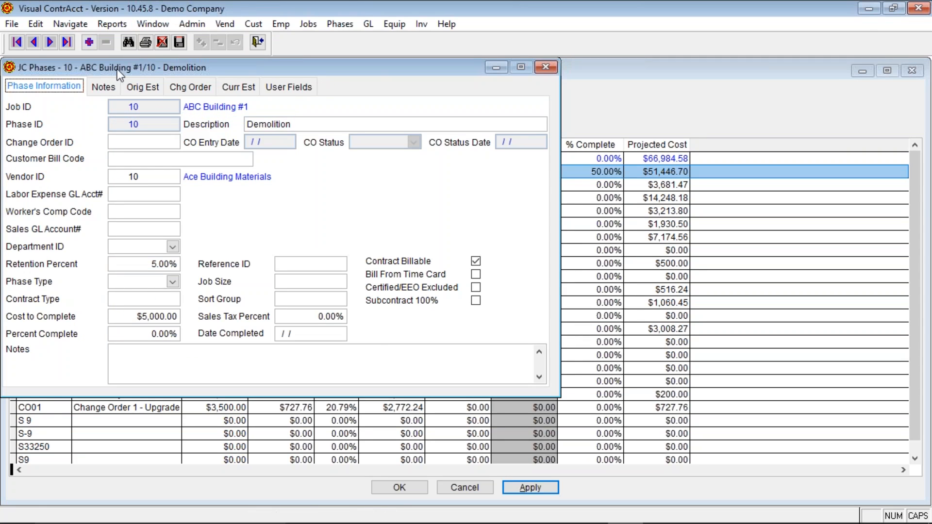
- Browse the phase records back to Demolition, then move the phase details aside and close them
{"action": "left_click", "coordinate": [65, 44]}
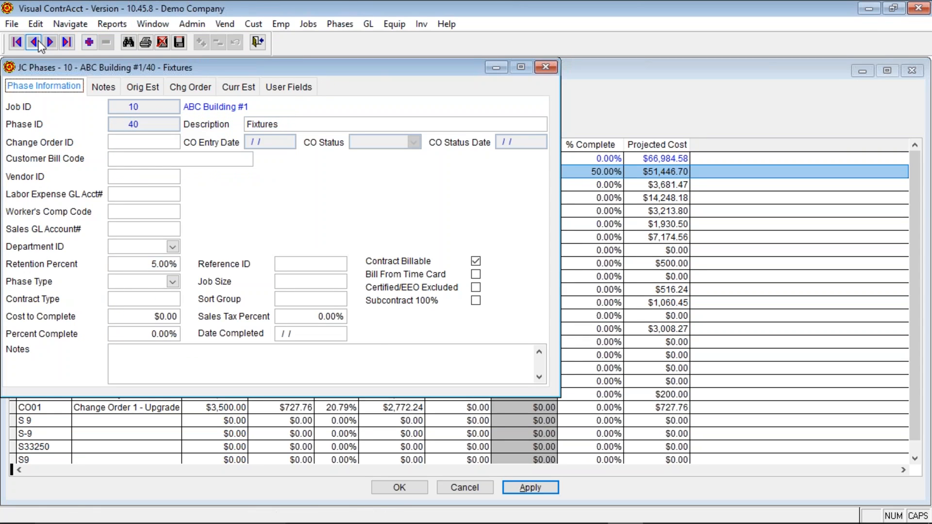
{"action": "left_click", "coordinate": [33, 43]}
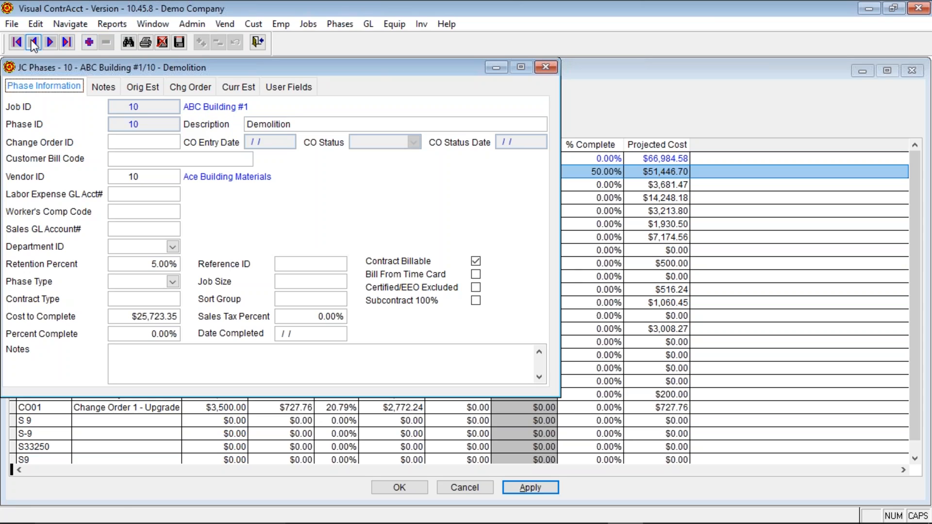
{"action": "left_click", "coordinate": [34, 42]}
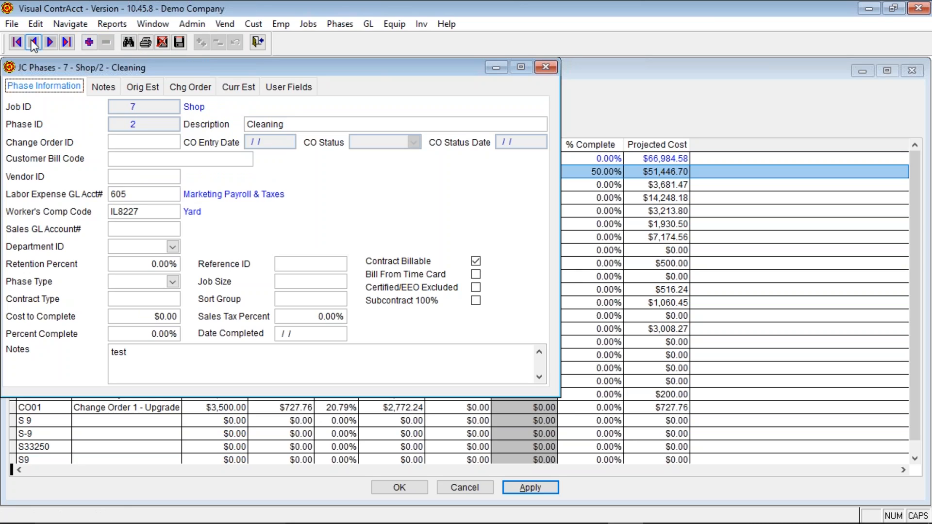
{"action": "left_click", "coordinate": [51, 42]}
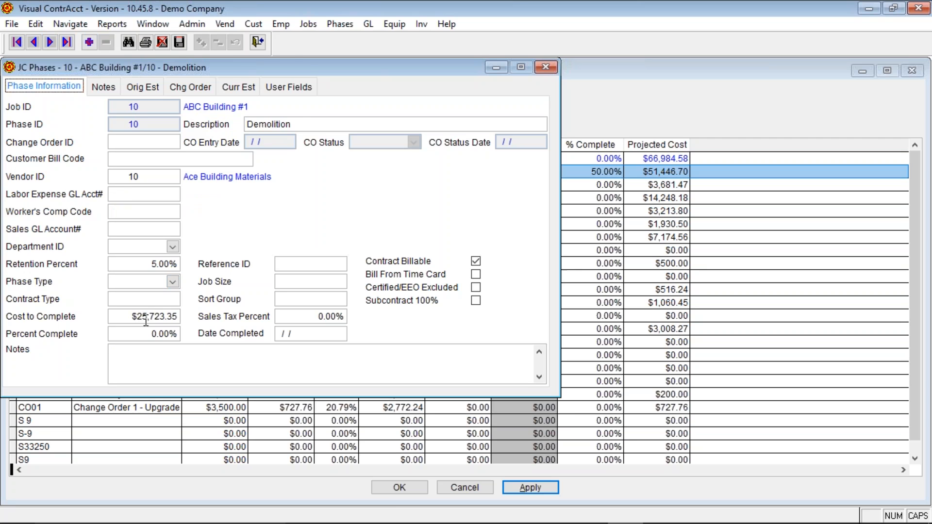
{"action": "left_click_drag", "start_coordinate": [289, 60], "coordinate": [575, 199]}
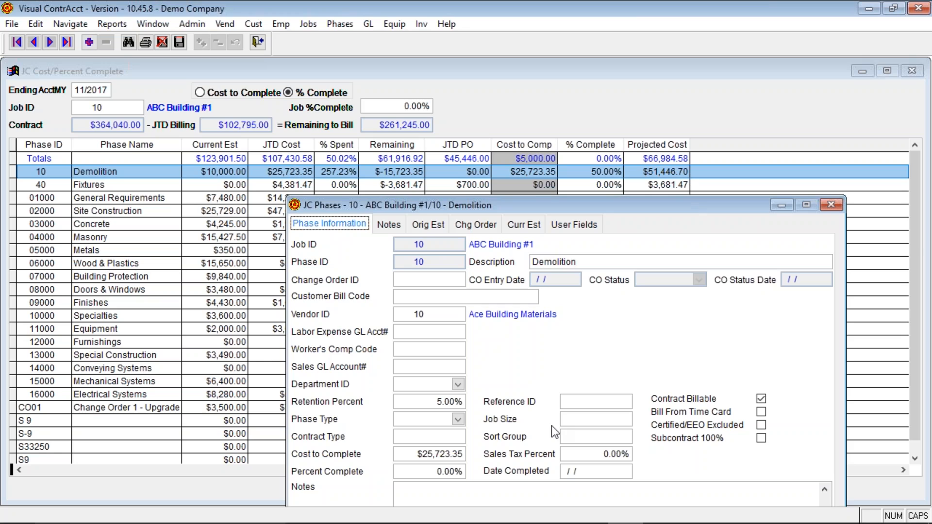
{"action": "left_click", "coordinate": [829, 206]}
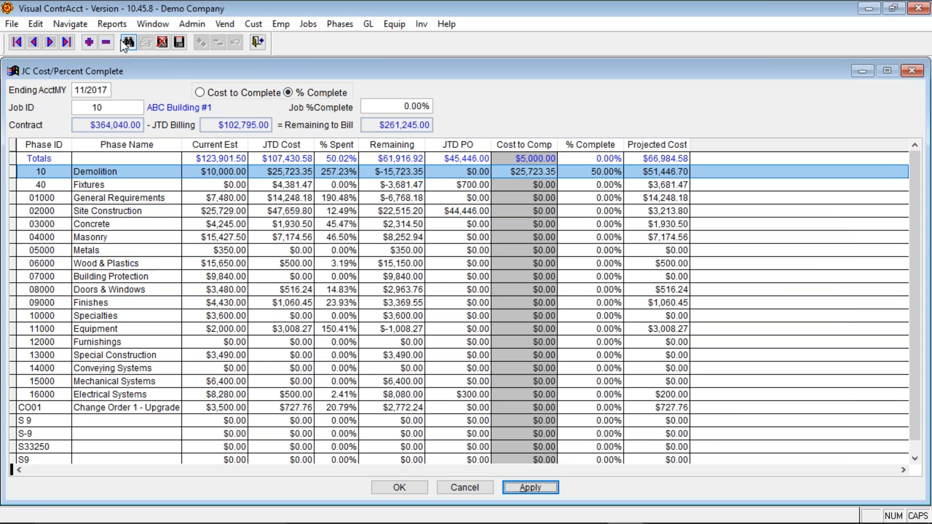
- Look up phase 10 Demolition in the phase records, check its percent complete, and exit
{"action": "left_click", "coordinate": [11, 24]}
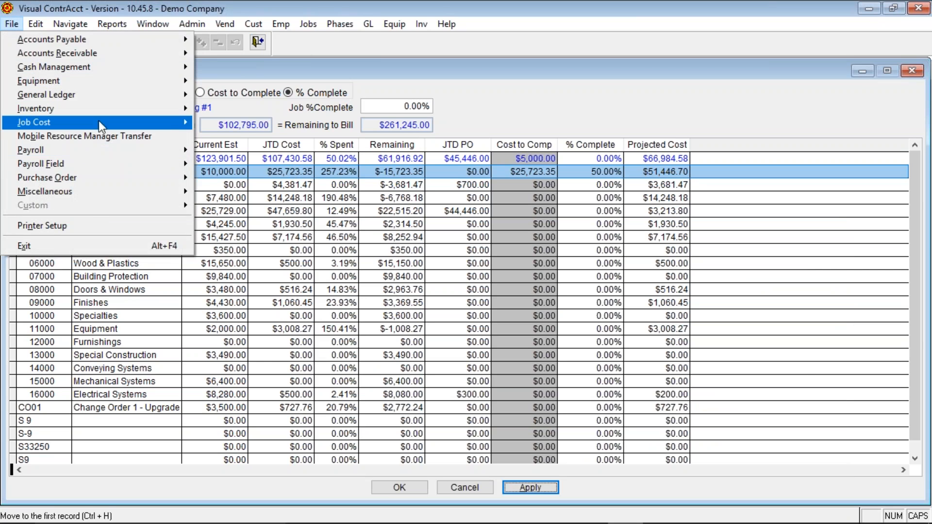
{"action": "mouse_move", "coordinate": [100, 126]}
{"action": "left_click", "coordinate": [213, 136]}
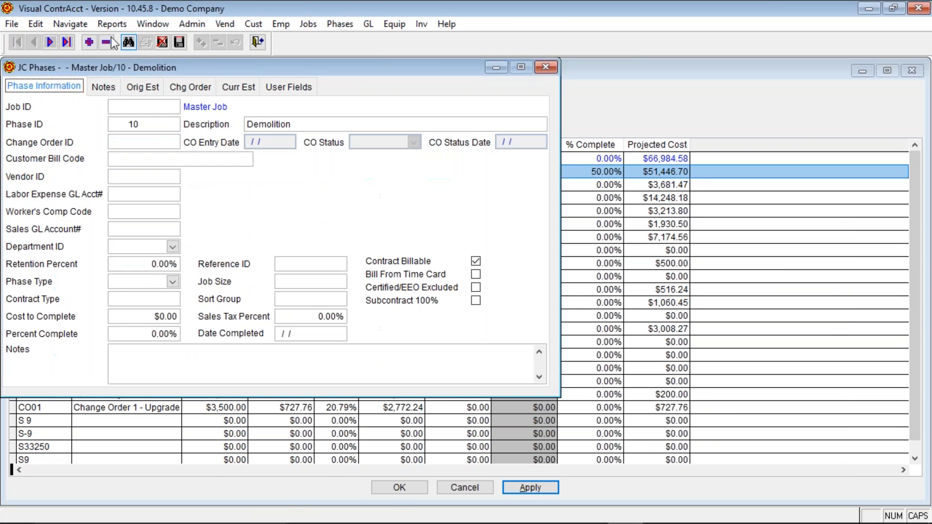
{"action": "left_click", "coordinate": [128, 42]}
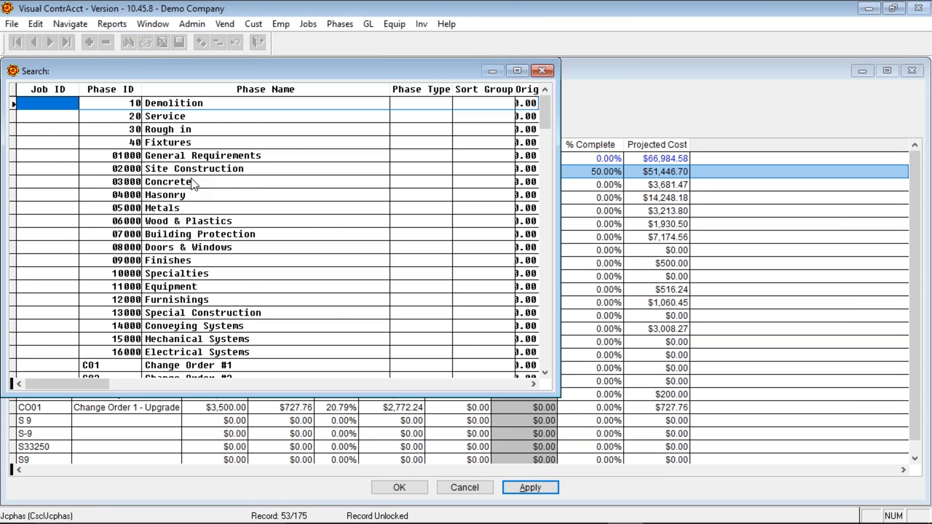
{"action": "type", "text": "10"}
{"action": "key", "text": "Return"}
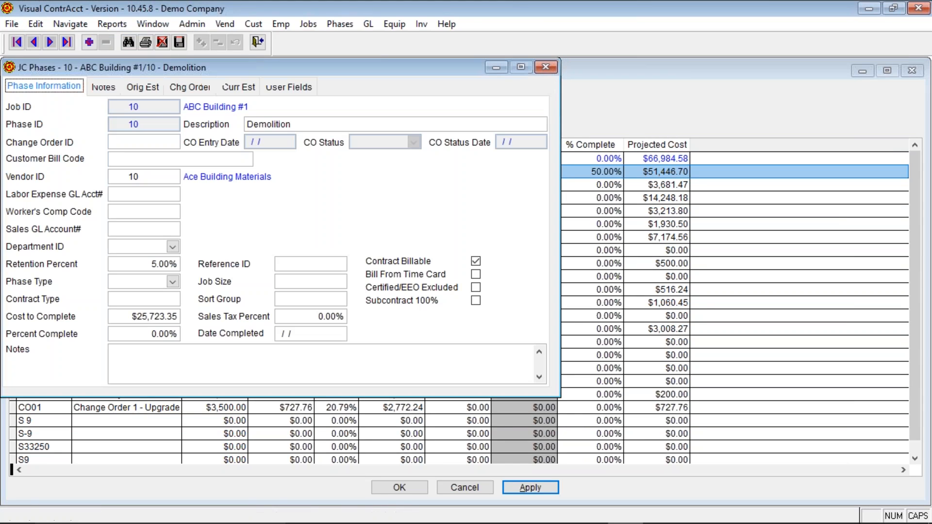
{"action": "left_click", "coordinate": [139, 335]}
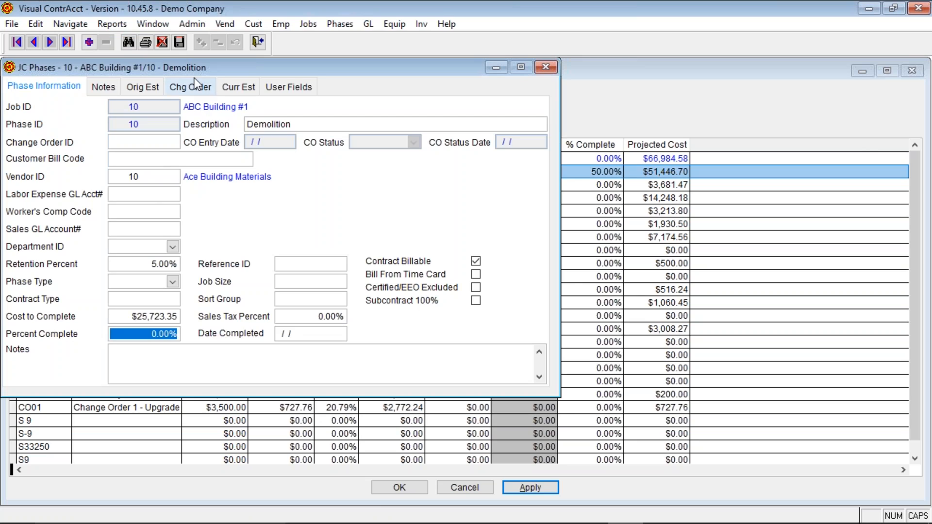
{"action": "left_click", "coordinate": [263, 42]}
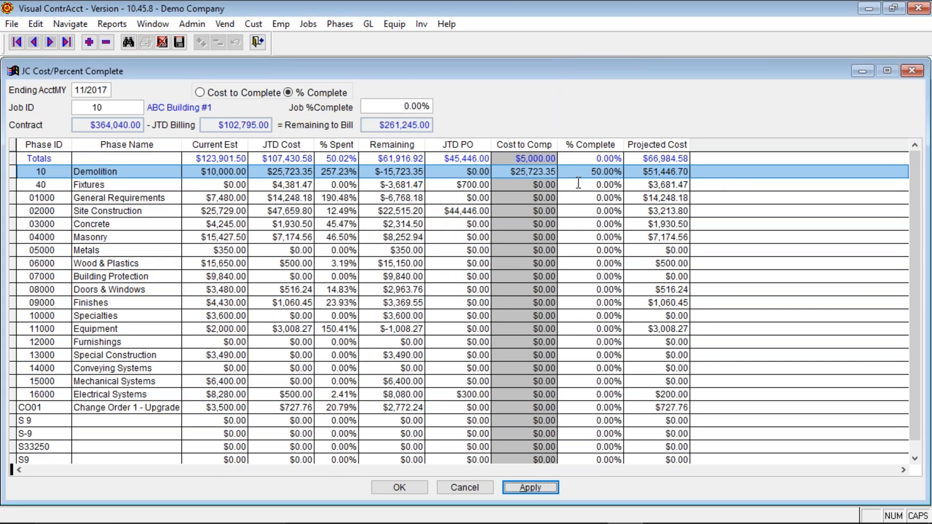
- Refresh job 10's totals from the Demolition row, check its projected cost, and close the window
{"action": "left_click", "coordinate": [308, 176]}
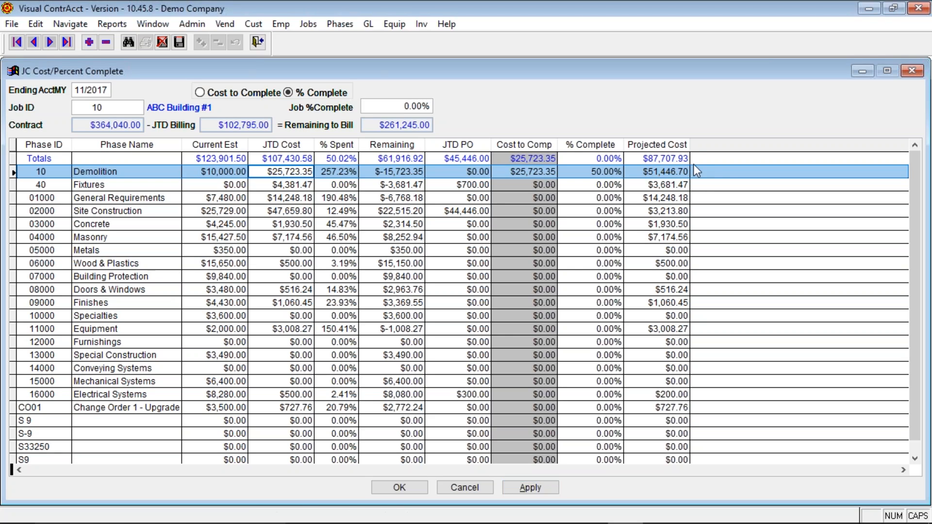
{"action": "left_click", "coordinate": [661, 173]}
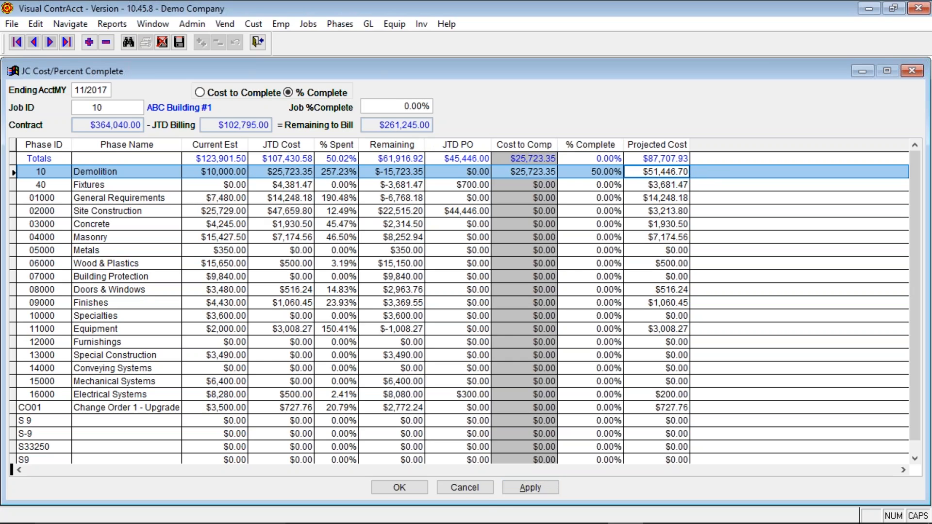
{"action": "left_click", "coordinate": [463, 487]}
{"action": "key", "text": "alt+f"}
{"action": "key", "text": "j"}
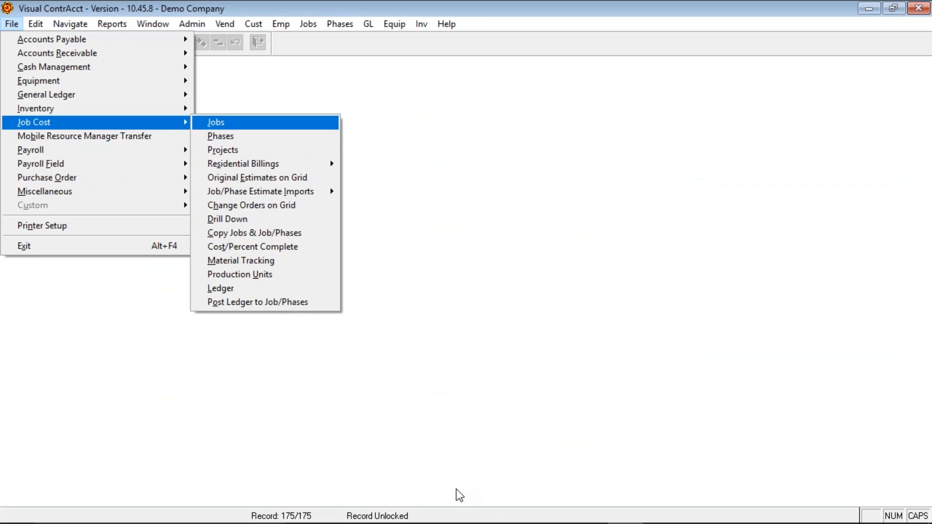
- Open Material Tracking for job 10 and scroll right to the Serial ID and Asset Tag columns
{"action": "left_click", "coordinate": [258, 261]}
{"action": "type", "text": "10"}
{"action": "key", "text": "Return"}
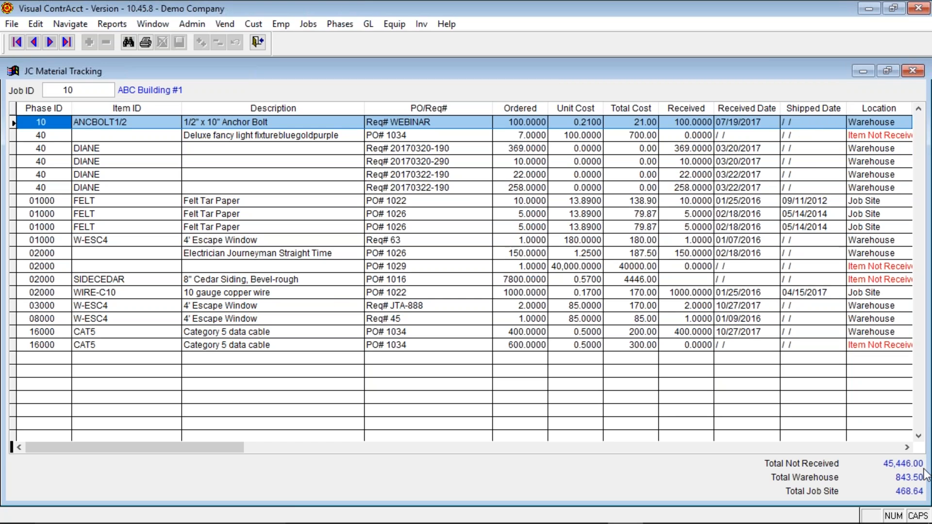
{"action": "left_click", "coordinate": [907, 447]}
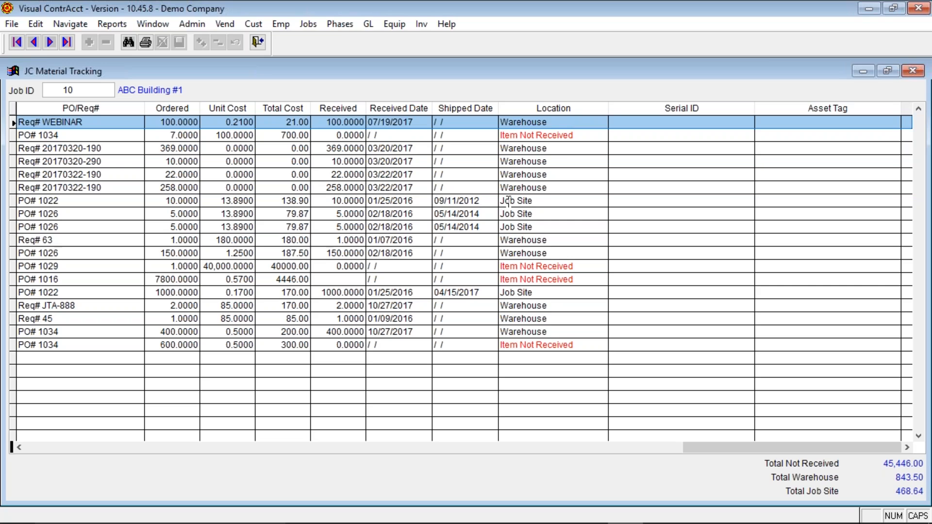
{"action": "left_click", "coordinate": [540, 202]}
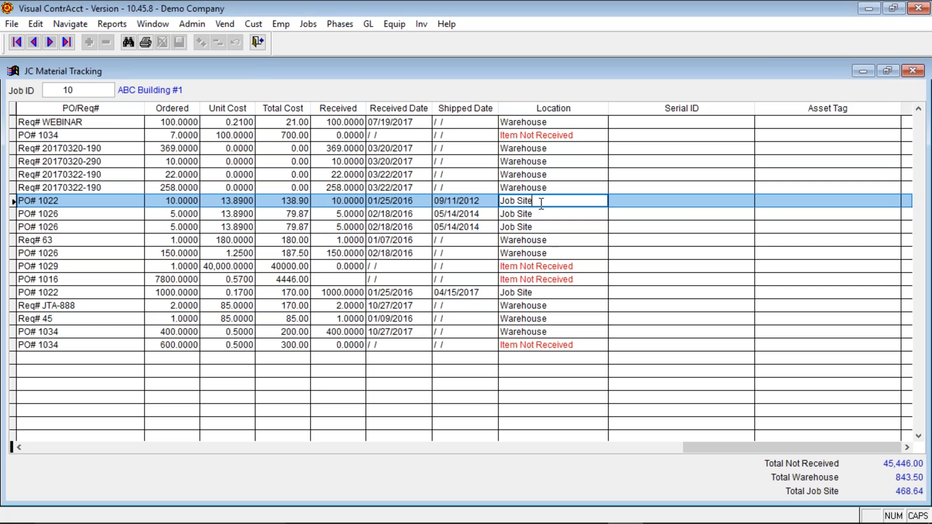
{"action": "left_click", "coordinate": [470, 149]}
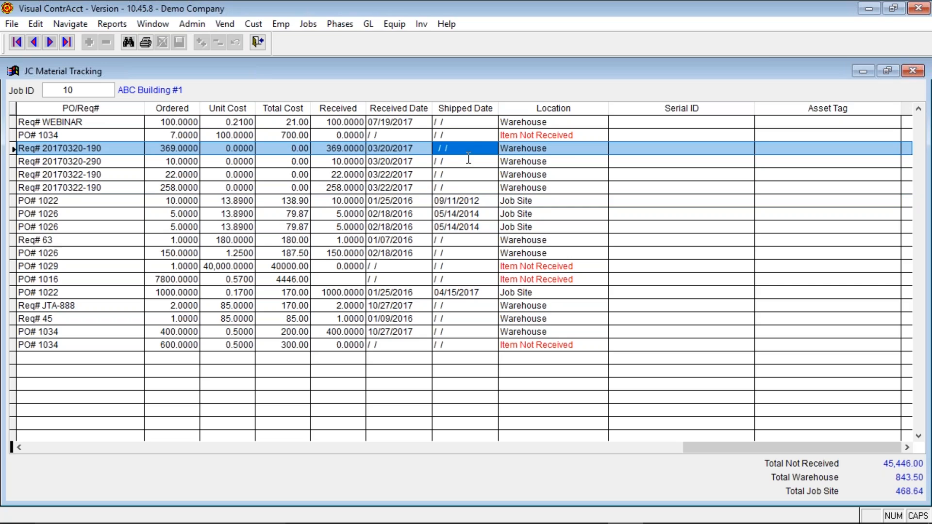
{"action": "left_click", "coordinate": [463, 163]}
{"action": "left_click", "coordinate": [465, 151]}
{"action": "type", "text": "11/15"}
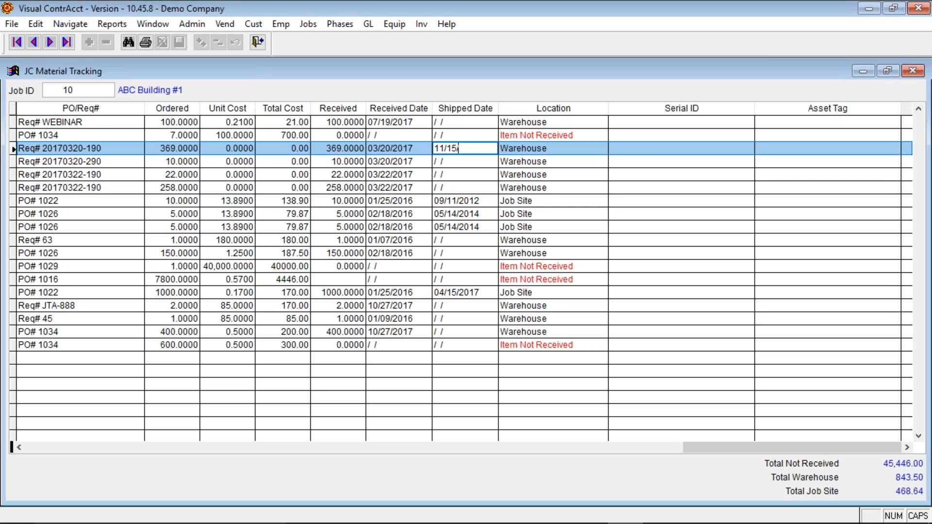
{"action": "type", "text": "/2017"}
{"action": "key", "text": "Tab"}
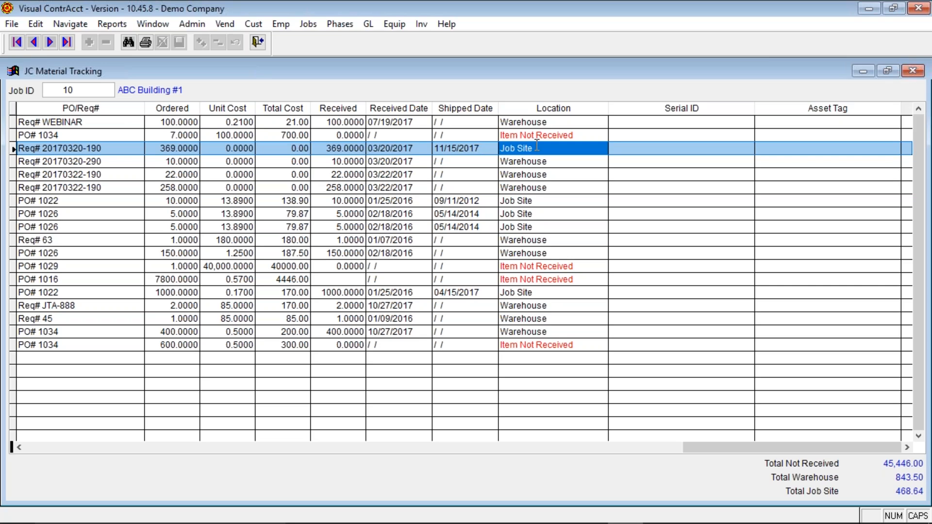
{"action": "left_click", "coordinate": [332, 137]}
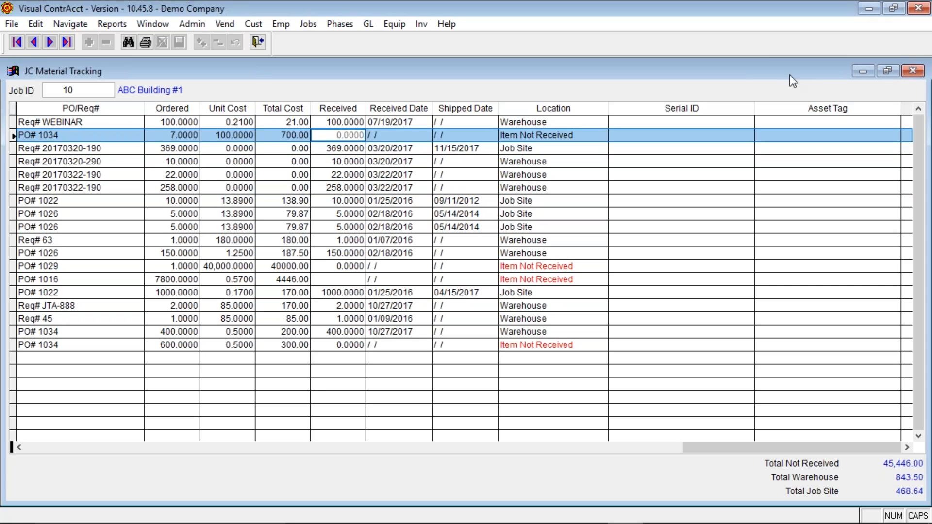
{"action": "left_click", "coordinate": [402, 134]}
{"action": "key", "text": "1"}
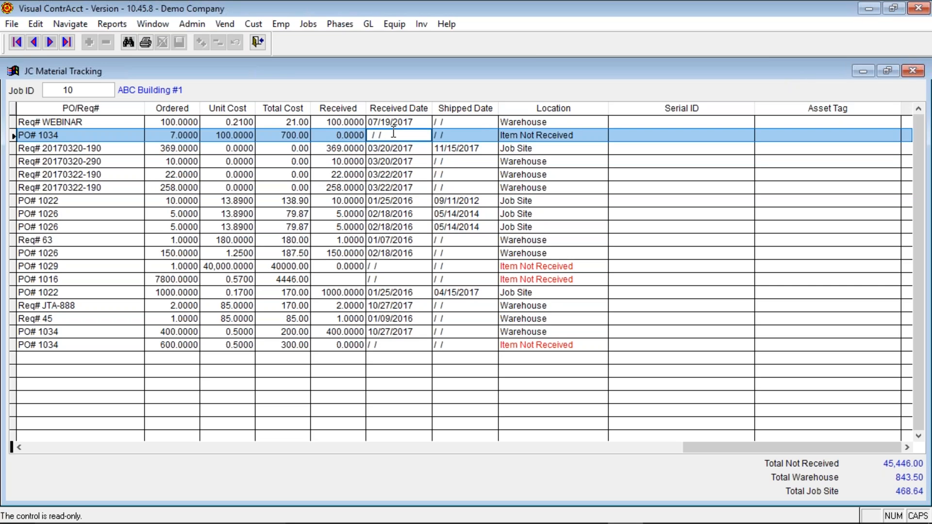
{"action": "left_click", "coordinate": [333, 136]}
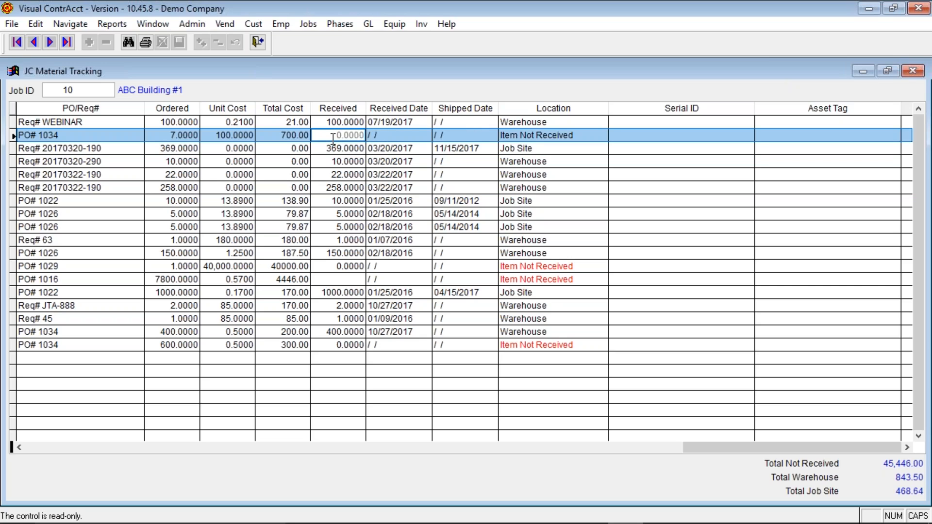
{"action": "left_click", "coordinate": [470, 134]}
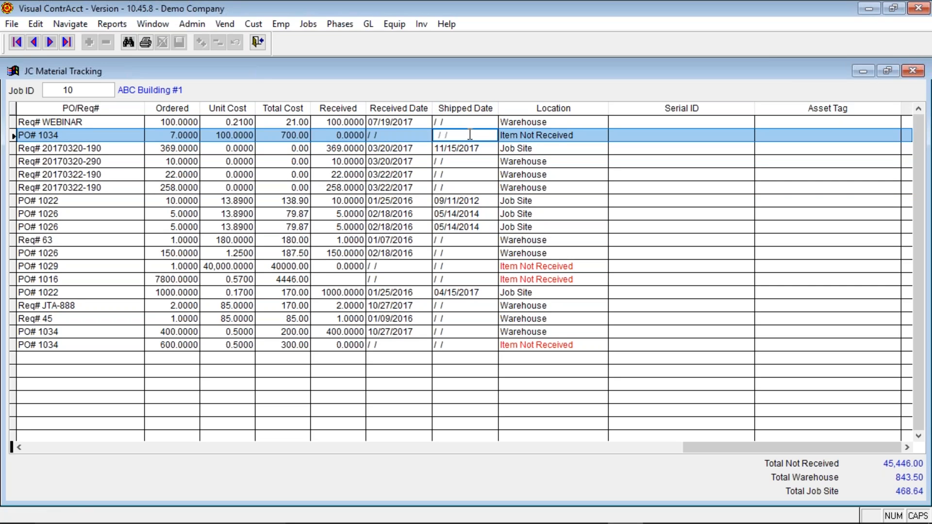
{"action": "left_click", "coordinate": [390, 138]}
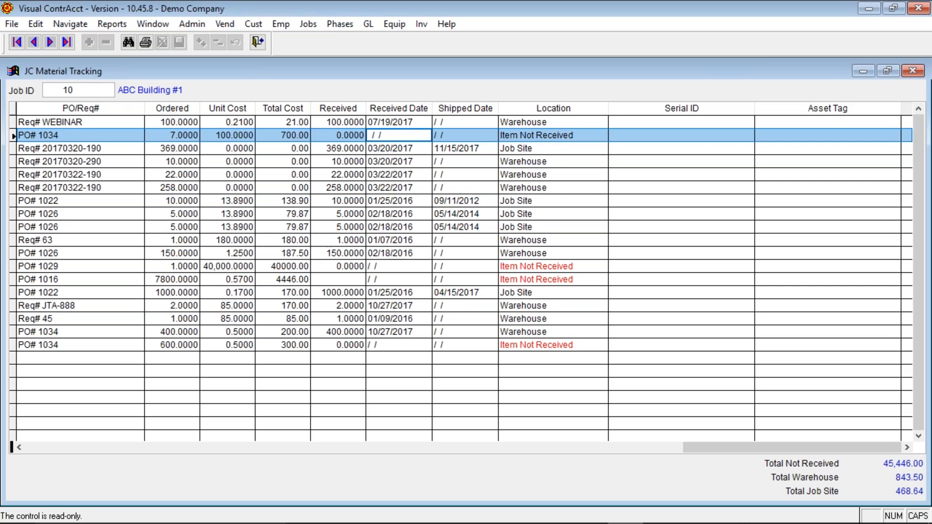
{"action": "left_click_drag", "start_coordinate": [695, 447], "coordinate": [655, 417]}
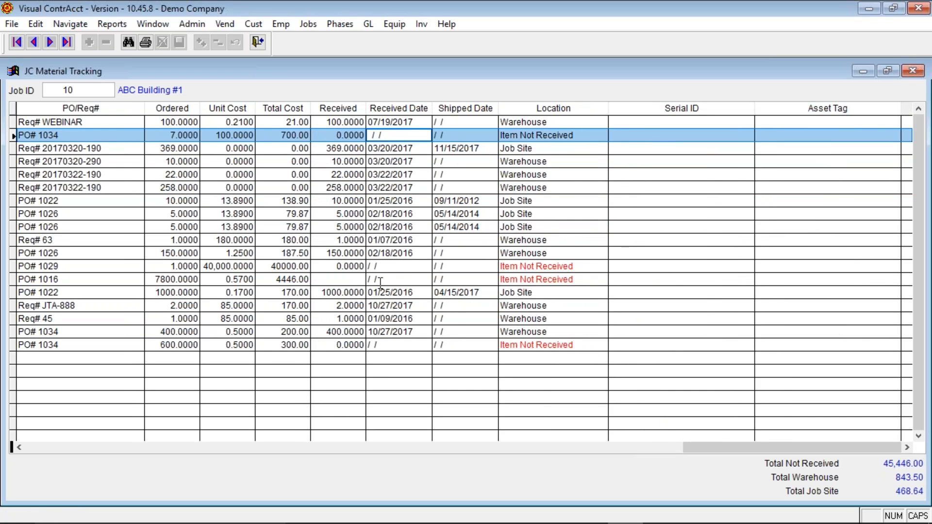
{"action": "left_click", "coordinate": [334, 266]}
{"action": "left_click", "coordinate": [332, 279]}
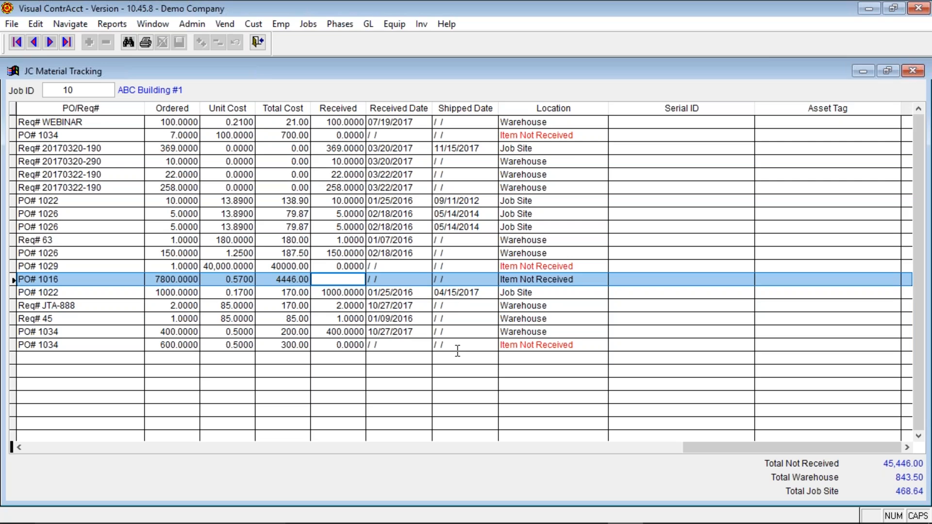
{"action": "left_click", "coordinate": [357, 266]}
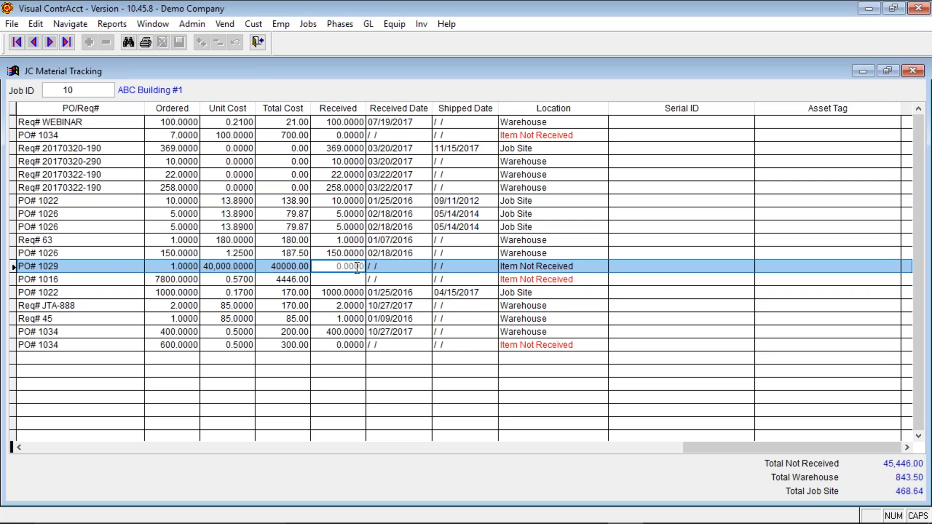
{"action": "double_click", "coordinate": [56, 267]}
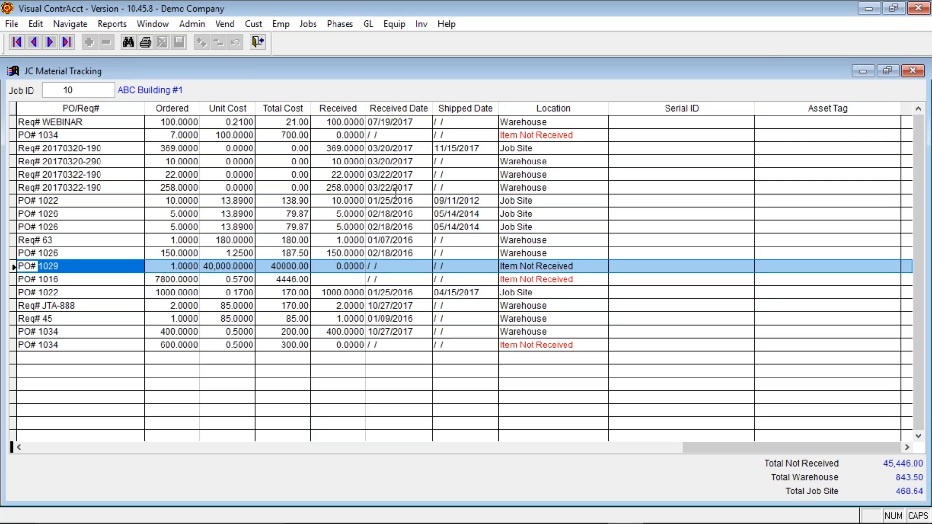
{"action": "left_click", "coordinate": [913, 71]}
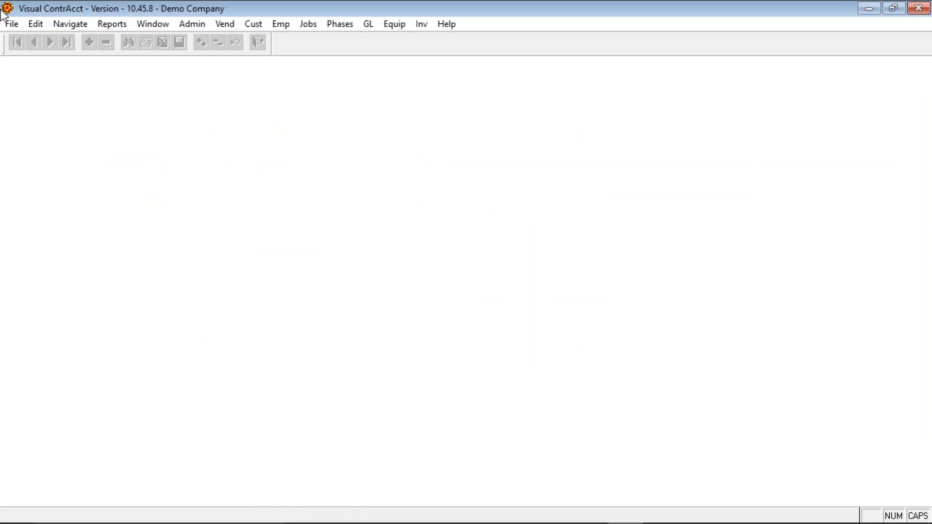
{"action": "left_click", "coordinate": [18, 28]}
{"action": "mouse_move", "coordinate": [103, 121]}
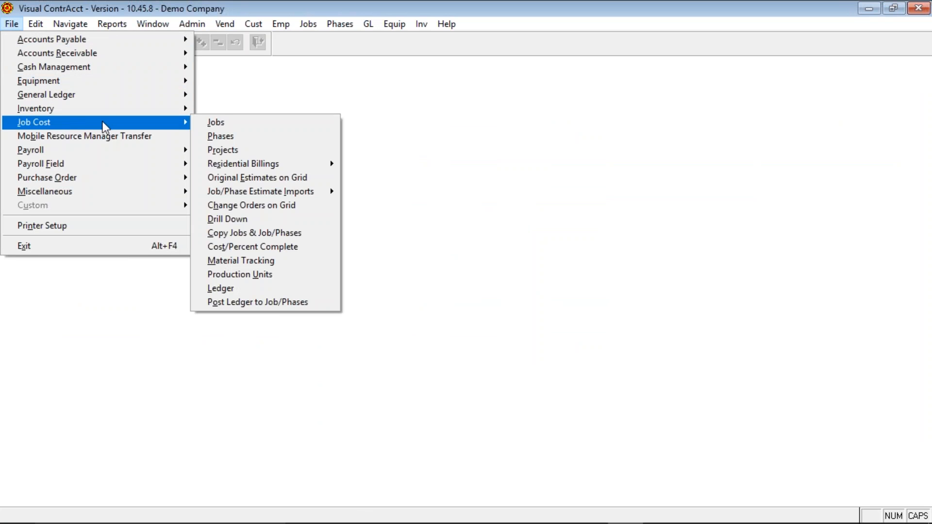
{"action": "left_click", "coordinate": [289, 276]}
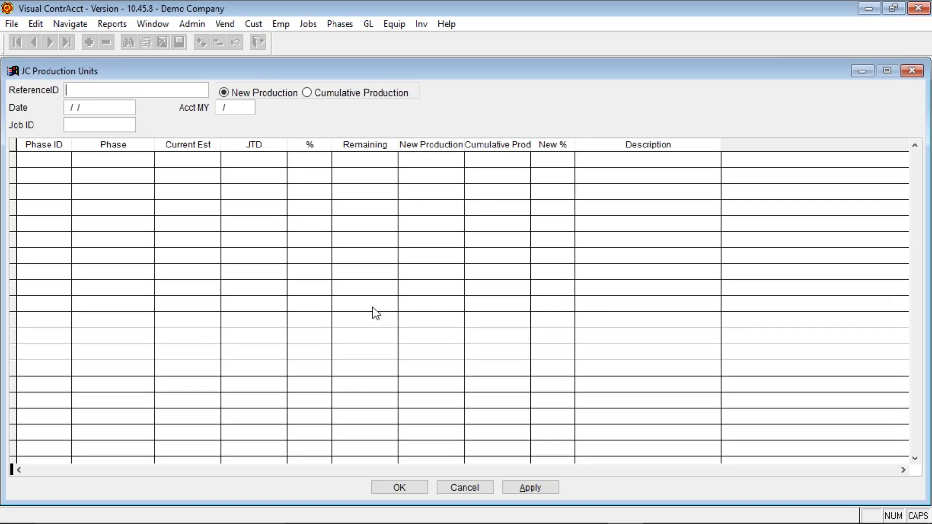
{"action": "type", "text": "TEST"}
{"action": "key", "text": "Tab"}
{"action": "key", "text": "Tab"}
{"action": "type", "text": "11142017"}
{"action": "key", "text": "Tab"}
{"action": "key", "text": "Tab"}
{"action": "type", "text": "10"}
{"action": "key", "text": "Tab"}
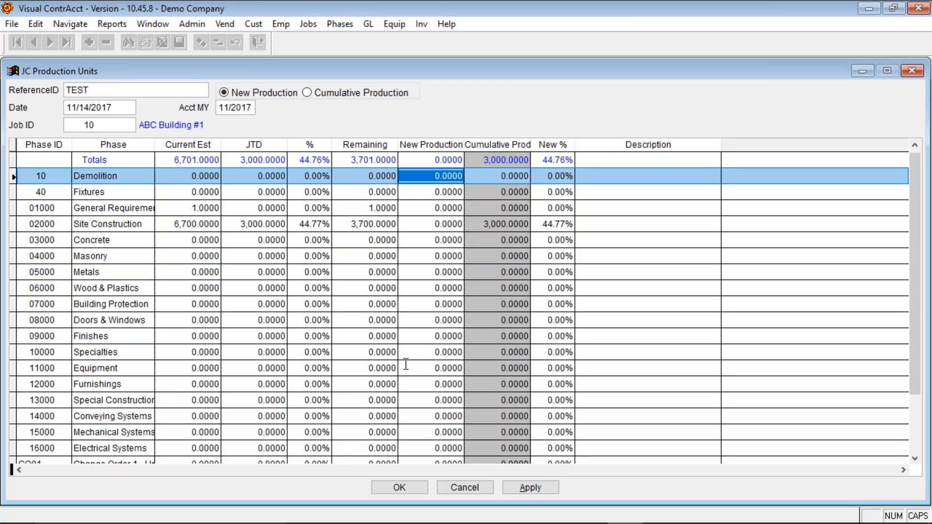
{"action": "scroll", "coordinate": [418, 361], "scroll_direction": "down", "scroll_amount": 5}
{"action": "scroll", "coordinate": [419, 362], "scroll_direction": "up", "scroll_amount": 5}
{"action": "left_click", "coordinate": [430, 191]}
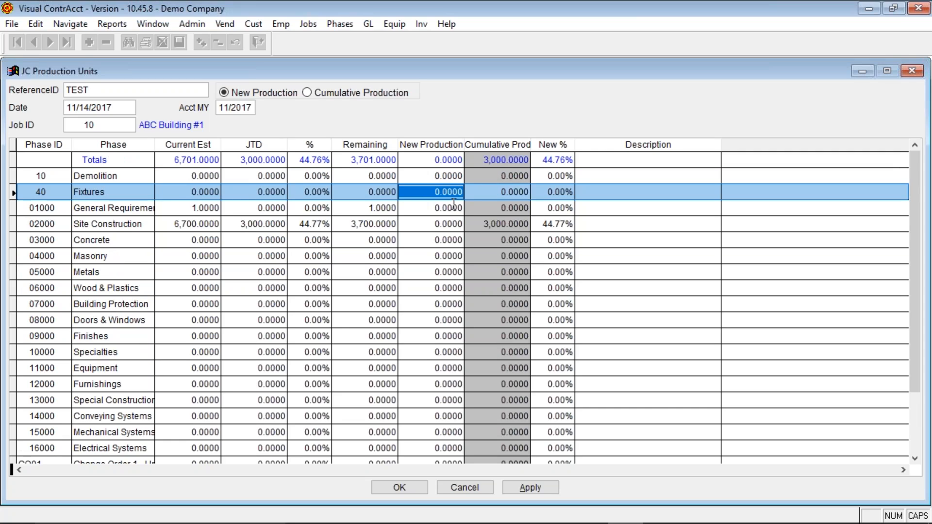
{"action": "left_click", "coordinate": [438, 209]}
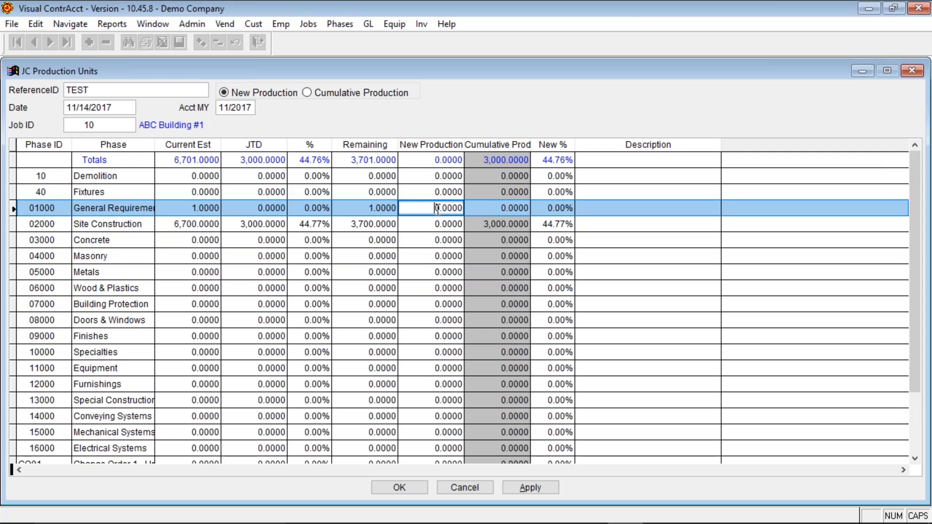
{"action": "type", "text": "1 ."}
{"action": "key", "text": "Tab"}
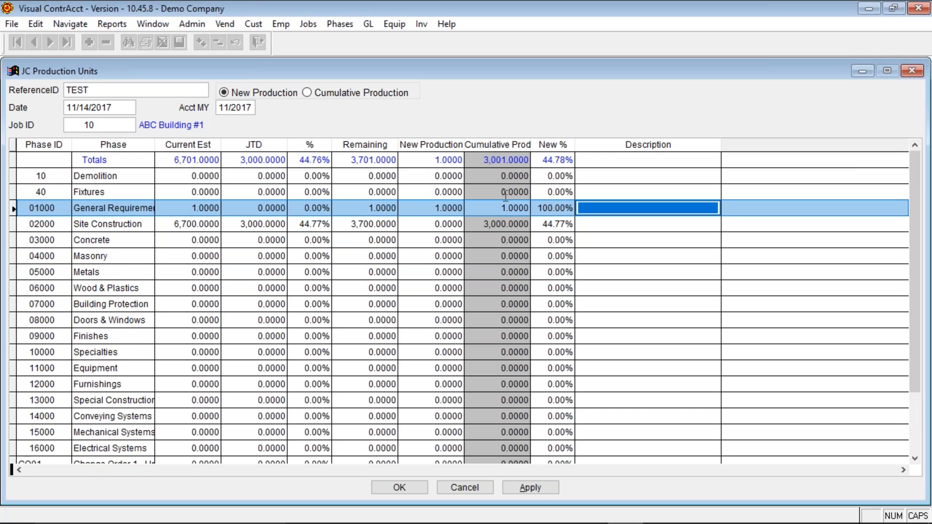
{"action": "left_click", "coordinate": [464, 487]}
{"action": "key", "text": "n"}
- Open the GL/JC Ledger, load entry MO1, and step forward to reference 10 dated 04/17/2017
{"action": "key", "text": "alt+f"}
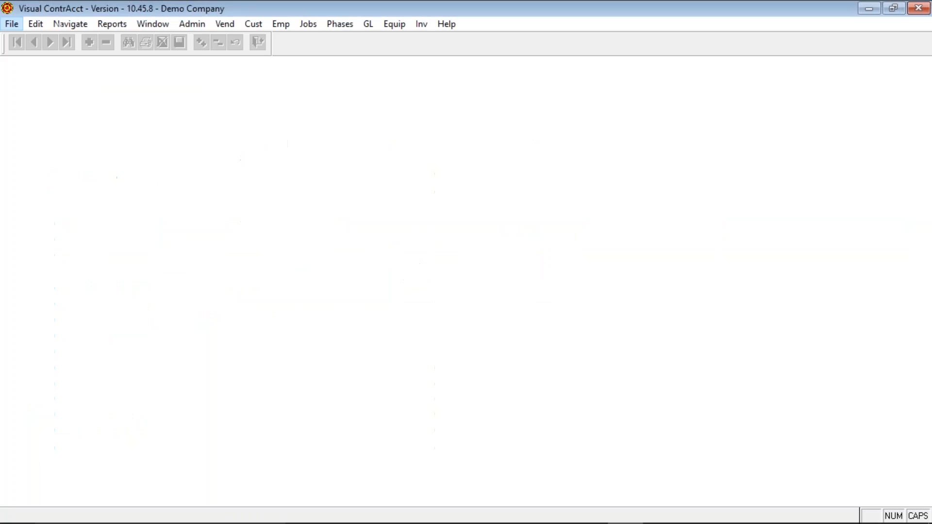
{"action": "key", "text": "j"}
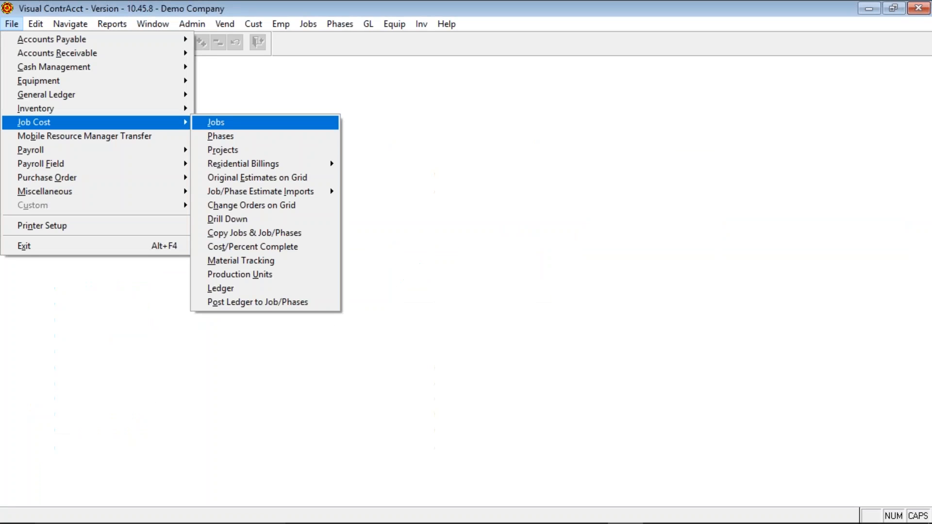
{"action": "left_click", "coordinate": [223, 290]}
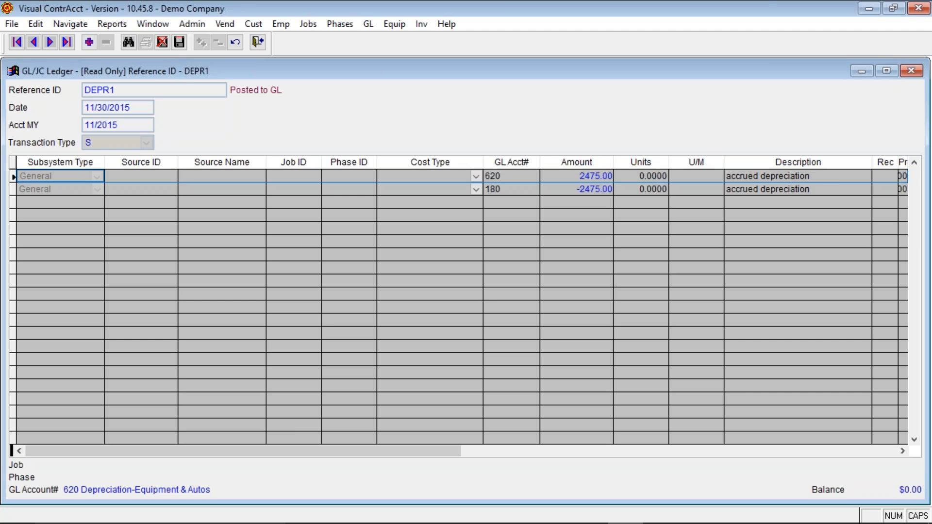
{"action": "key", "text": "ctrl+f"}
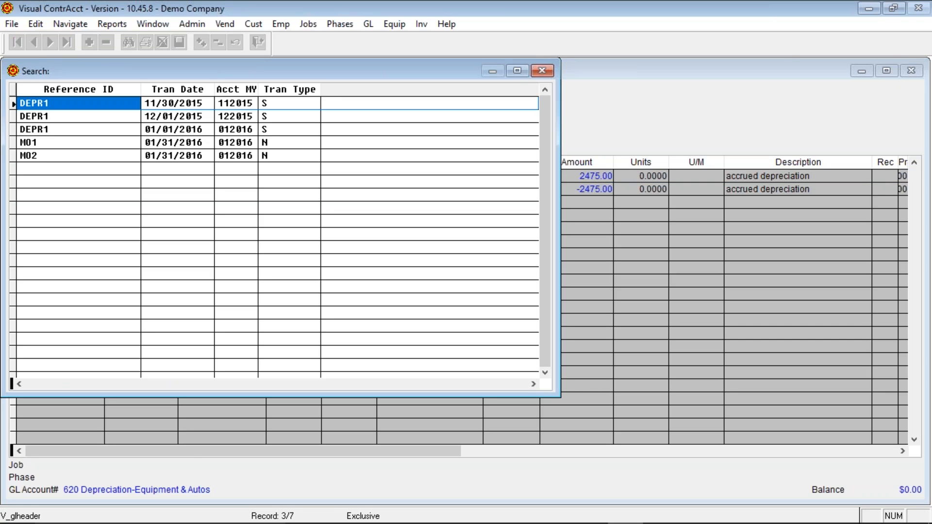
{"action": "key", "text": "Down"}
{"action": "key", "text": "Down"}
{"action": "key", "text": "Down"}
{"action": "key", "text": "Return"}
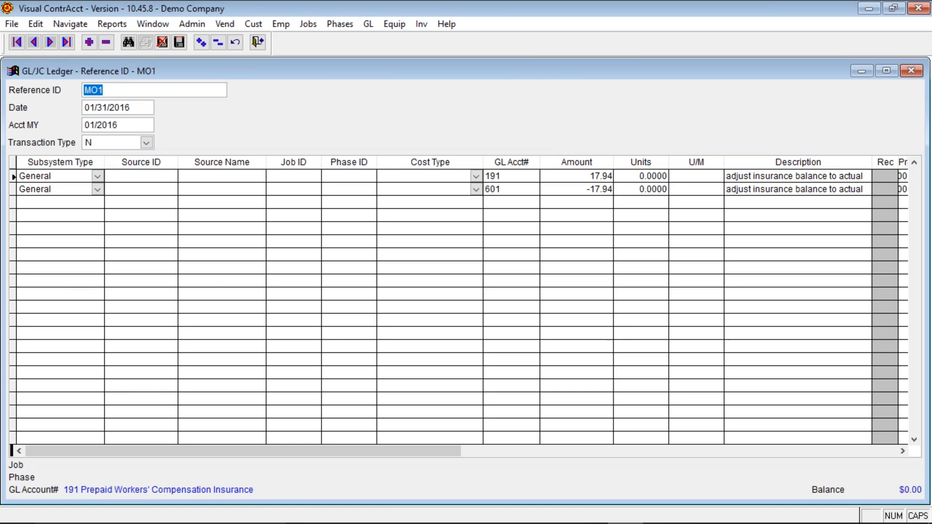
{"action": "left_click", "coordinate": [49, 43]}
{"action": "left_click", "coordinate": [49, 42]}
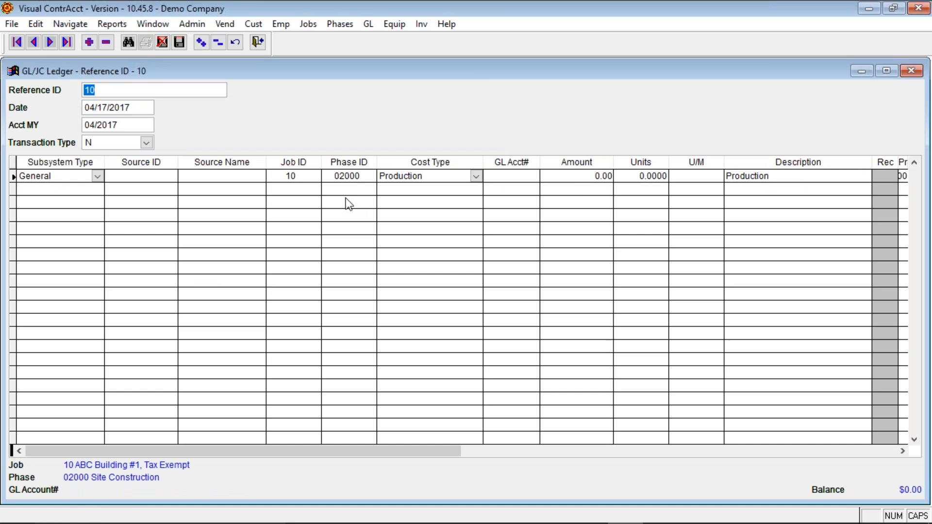
- Inspect the job 10 entry's 1,500 production units, its cost type options, units and amount
{"action": "left_click", "coordinate": [842, 452]}
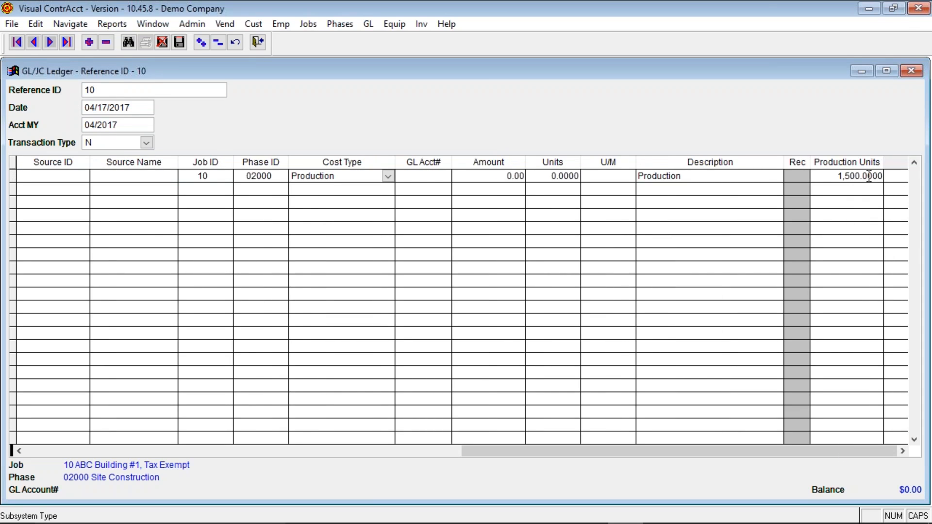
{"action": "left_click", "coordinate": [836, 176]}
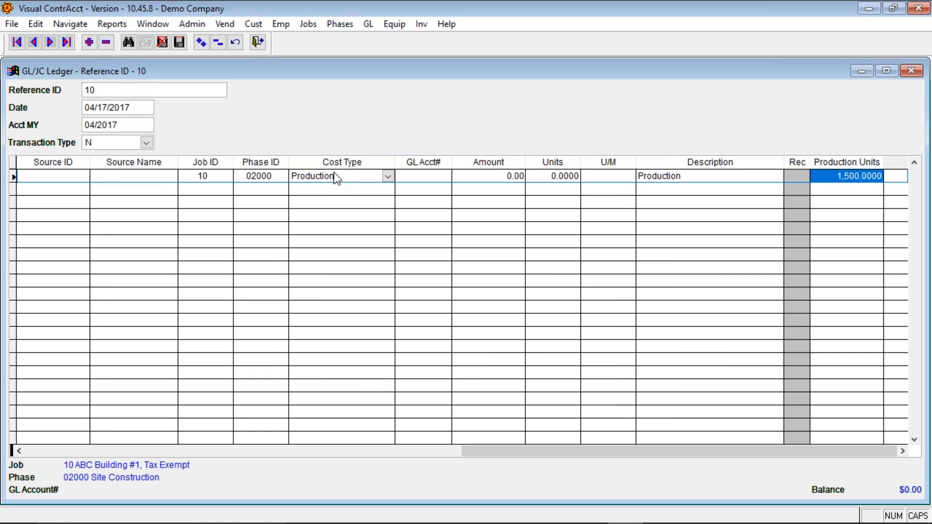
{"action": "left_click", "coordinate": [387, 176]}
{"action": "left_click_drag", "start_coordinate": [384, 230], "coordinate": [397, 180]}
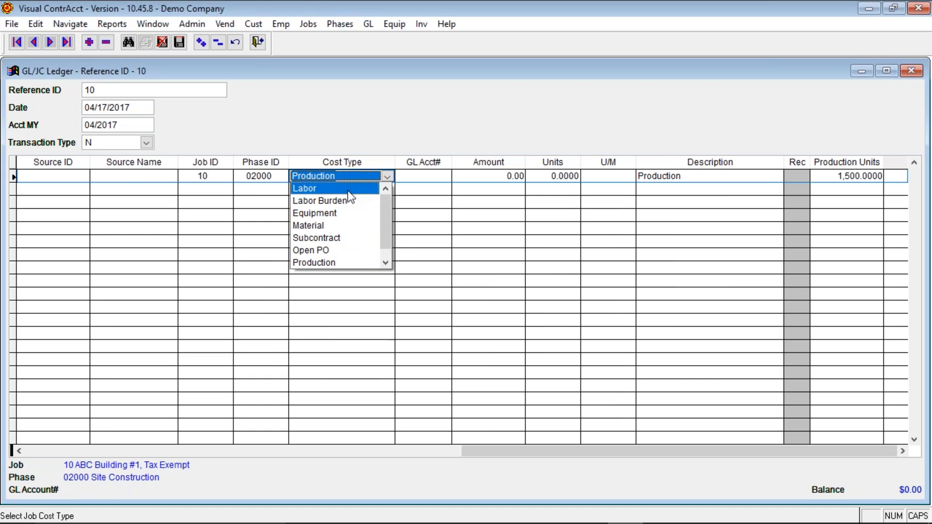
{"action": "key", "text": "Escape"}
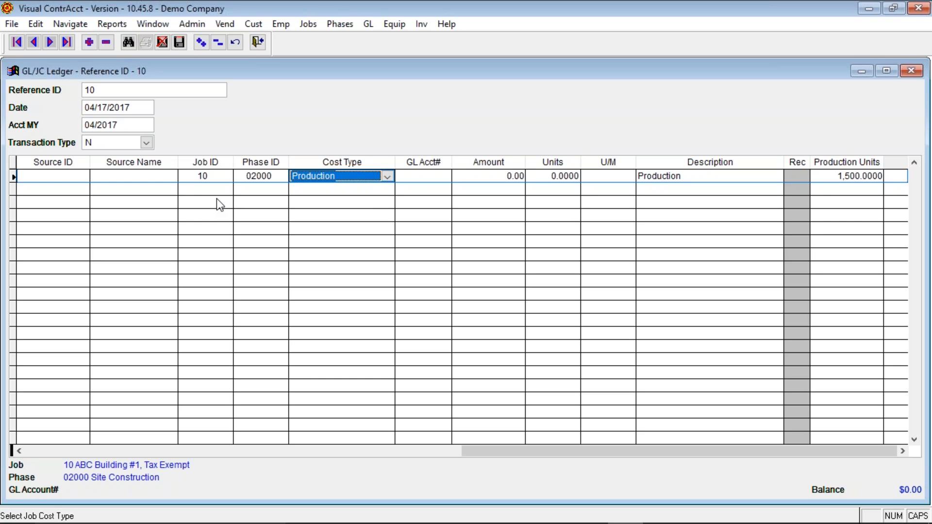
{"action": "left_click", "coordinate": [549, 180]}
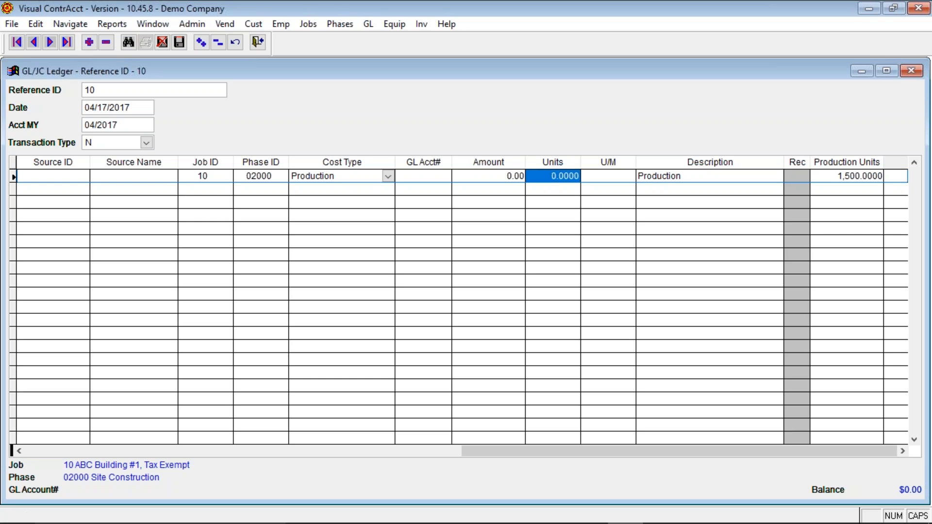
{"action": "left_click", "coordinate": [500, 176]}
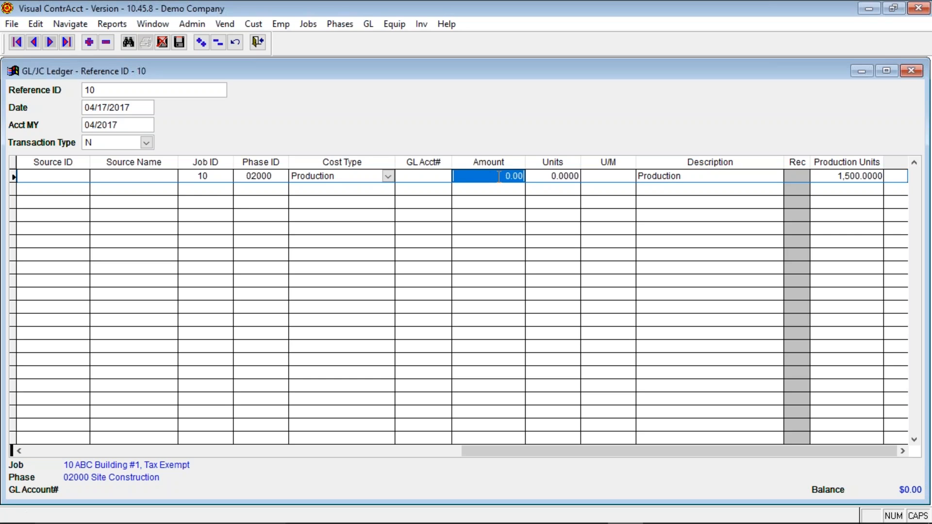
- Page through ledger entries from 10A back to DEPR1 and forward again, then close the ledger
{"action": "left_click", "coordinate": [48, 43]}
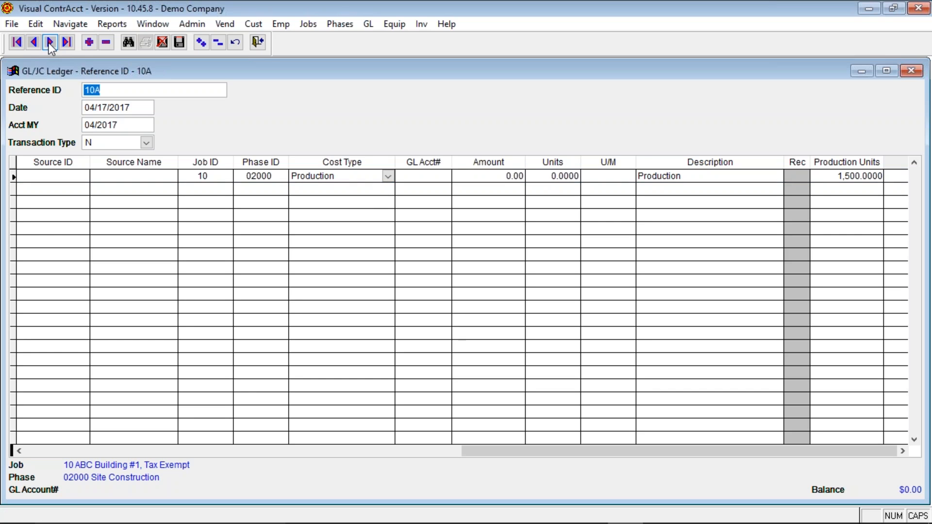
{"action": "left_click", "coordinate": [48, 43]}
{"action": "left_click", "coordinate": [33, 43]}
{"action": "left_click", "coordinate": [33, 46]}
{"action": "left_click", "coordinate": [33, 45]}
{"action": "left_click", "coordinate": [33, 46]}
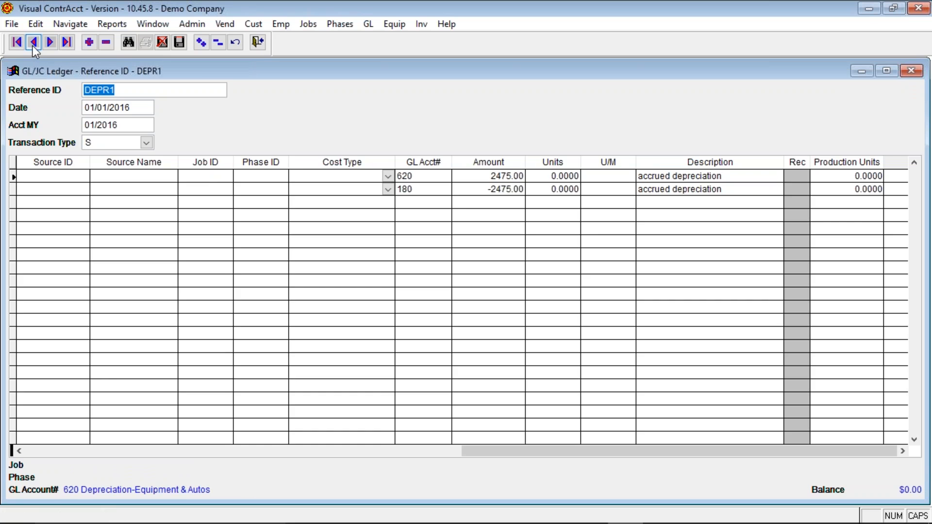
{"action": "left_click", "coordinate": [33, 46]}
{"action": "left_click", "coordinate": [33, 45]}
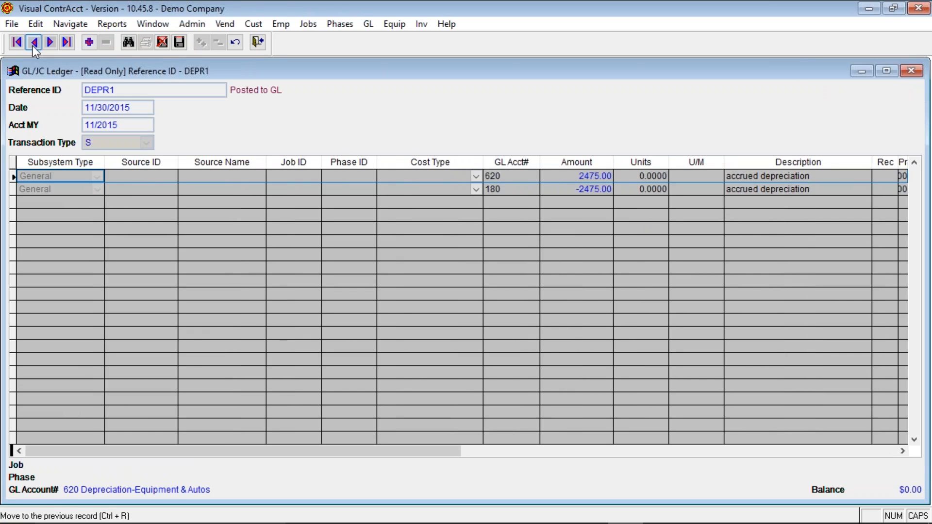
{"action": "left_click", "coordinate": [33, 46]}
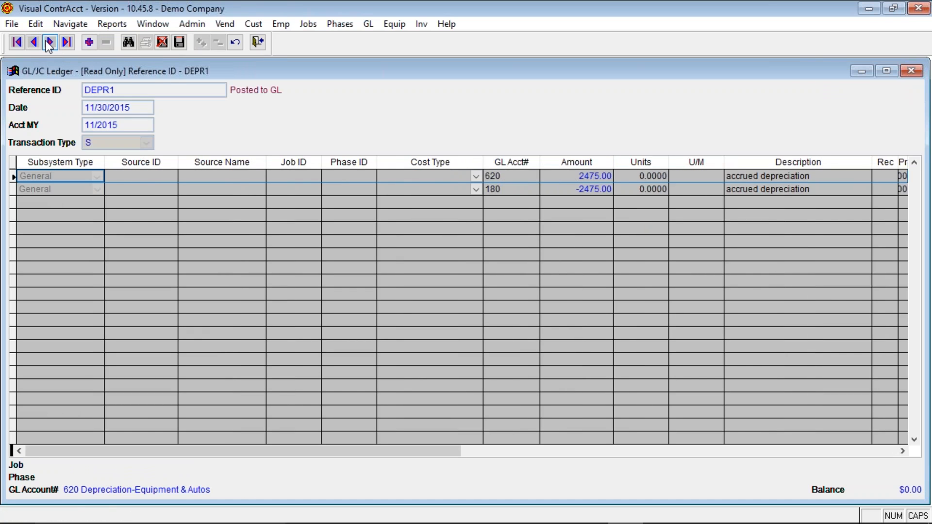
{"action": "left_click", "coordinate": [49, 44]}
{"action": "left_click", "coordinate": [49, 44]}
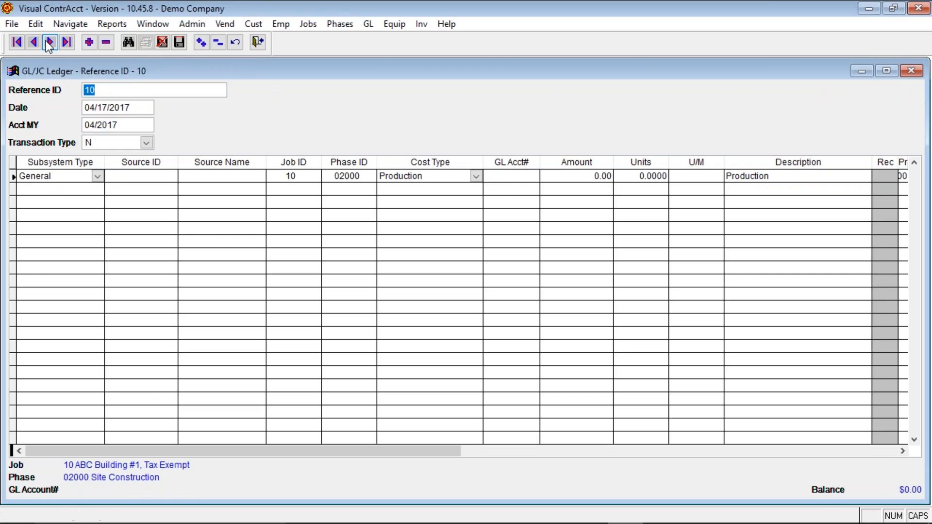
{"action": "left_click", "coordinate": [49, 43]}
{"action": "left_click", "coordinate": [259, 44]}
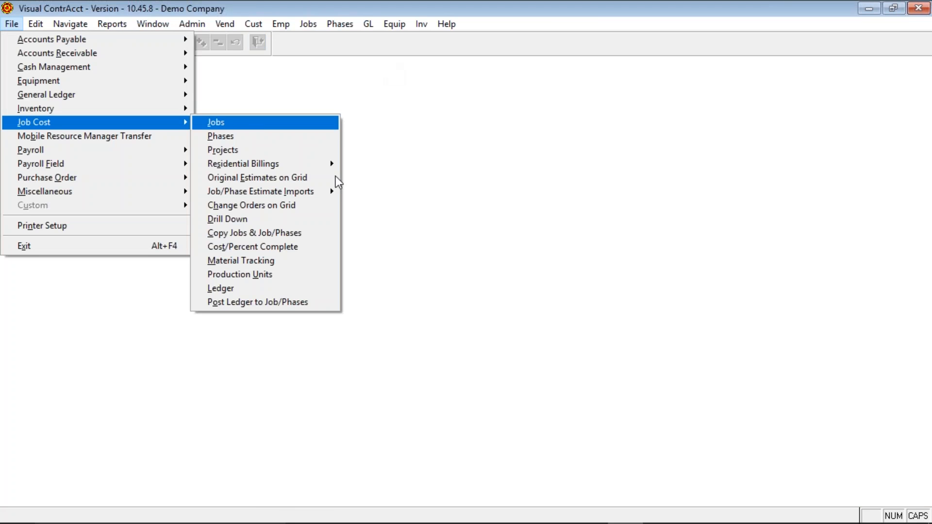
- Review the Post Ledger to Job/Phases options (01/2016, All journal types) and cancel without posting
{"action": "left_click", "coordinate": [286, 307]}
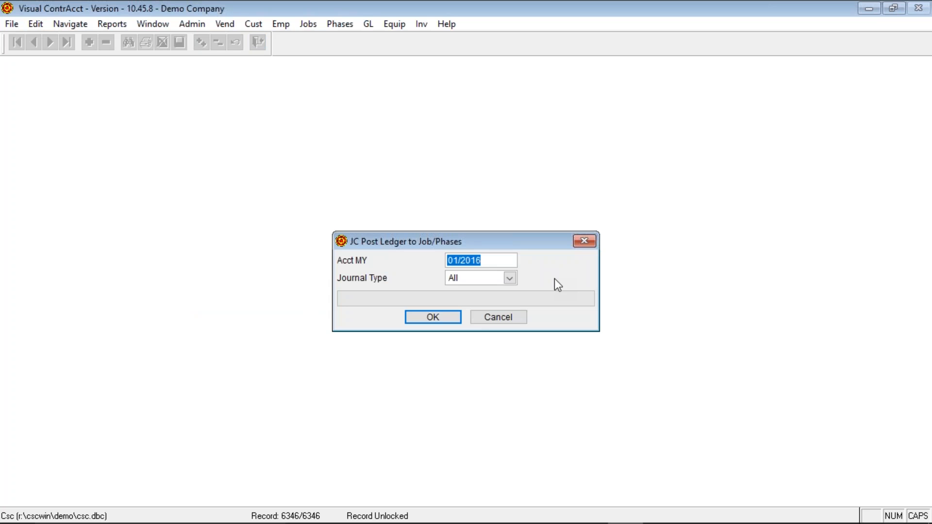
{"action": "left_click", "coordinate": [499, 318]}
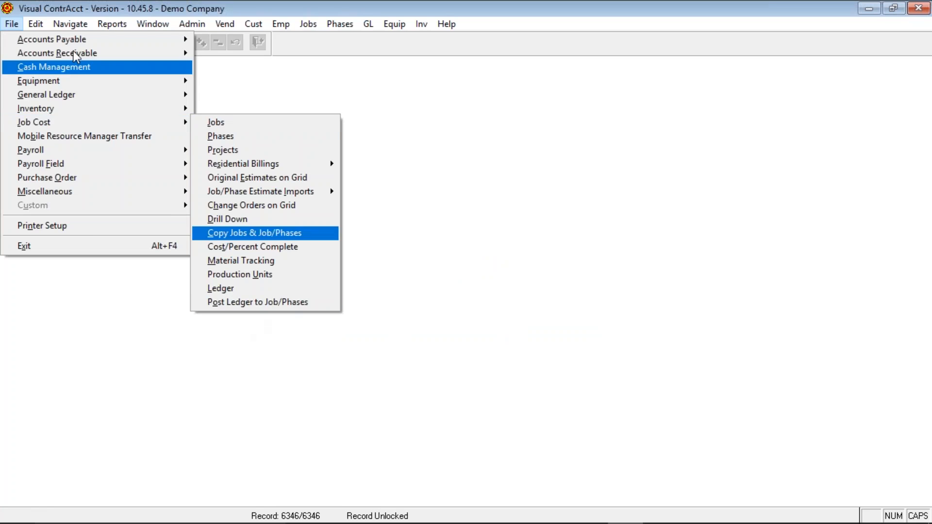
{"action": "mouse_move", "coordinate": [108, 24]}
{"action": "mouse_move", "coordinate": [140, 135]}
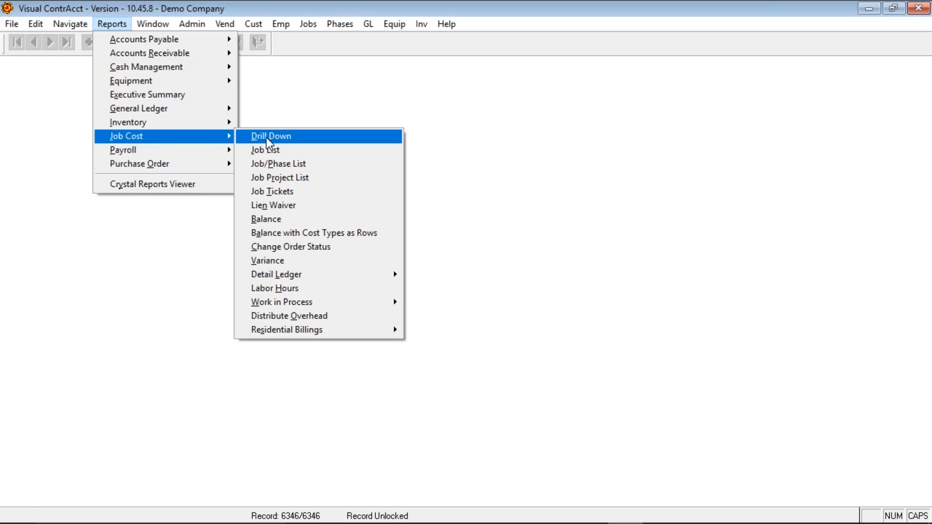
- Run the Job/Phase Drill Down for all jobs, review $638,909.25 billings against $341,064.61 cost, then close it
{"action": "left_click", "coordinate": [268, 141]}
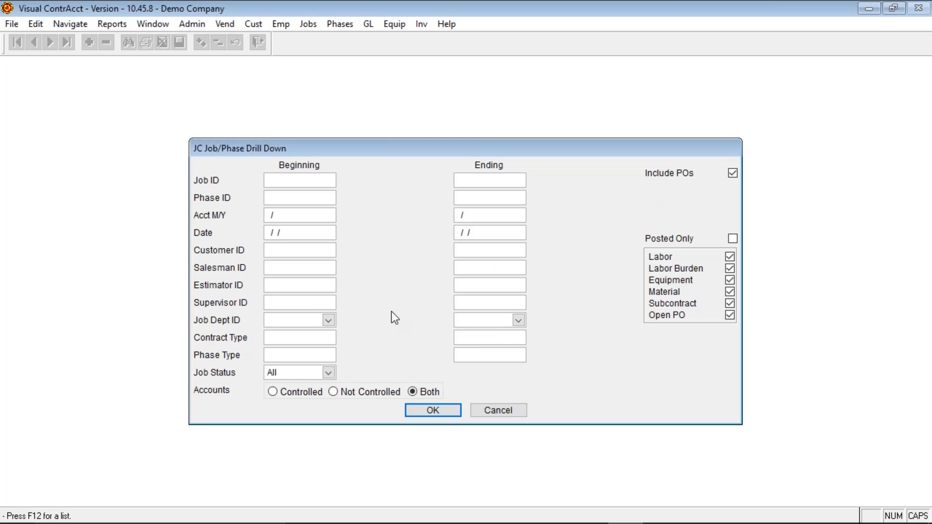
{"action": "left_click", "coordinate": [448, 410]}
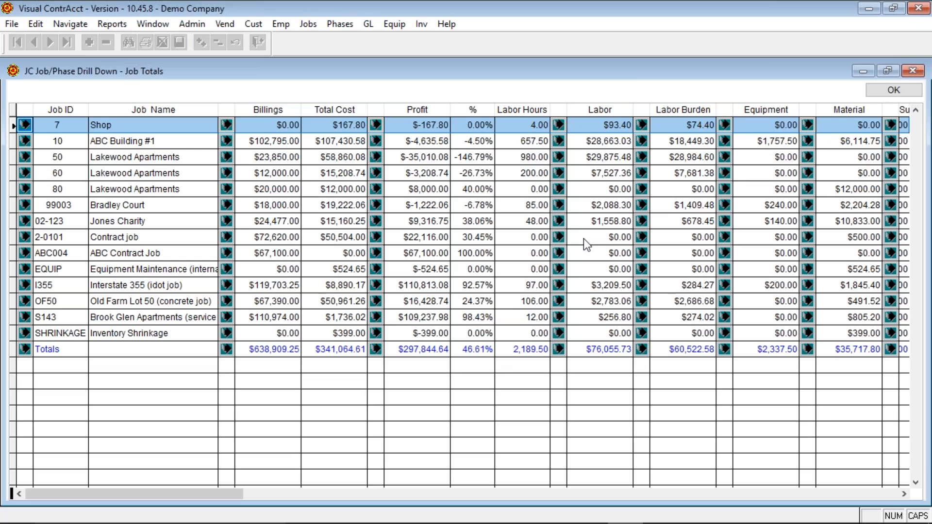
{"action": "left_click", "coordinate": [894, 92]}
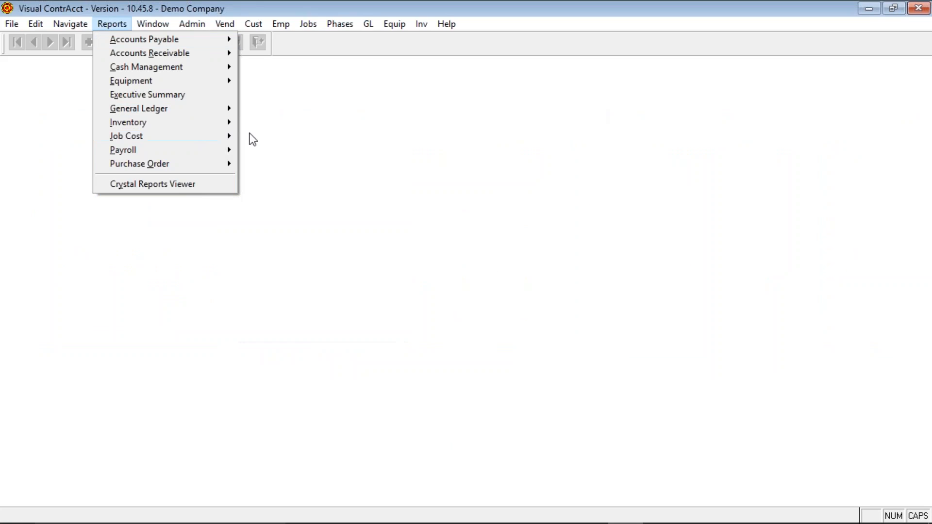
- Skip the Job List report and preview the Job/Phase List using the phase master, then close it
{"action": "mouse_move", "coordinate": [233, 137]}
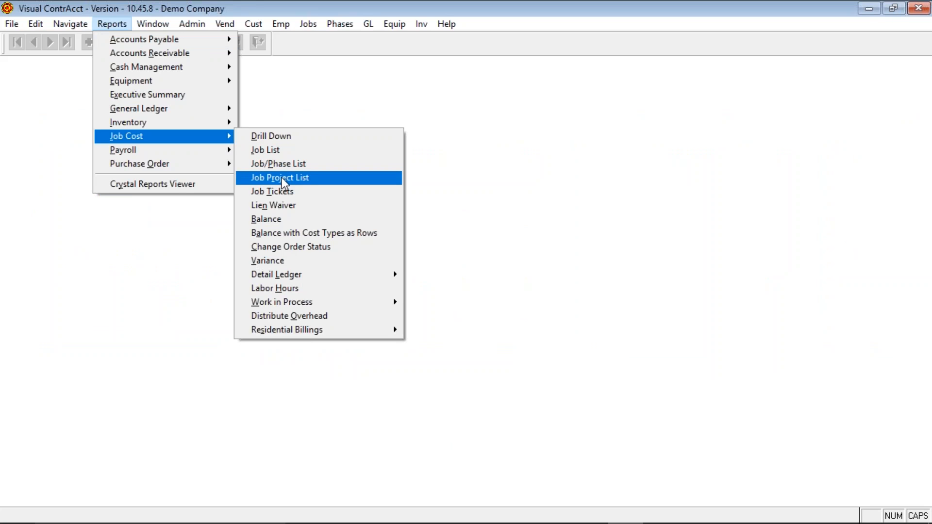
{"action": "left_click", "coordinate": [266, 150]}
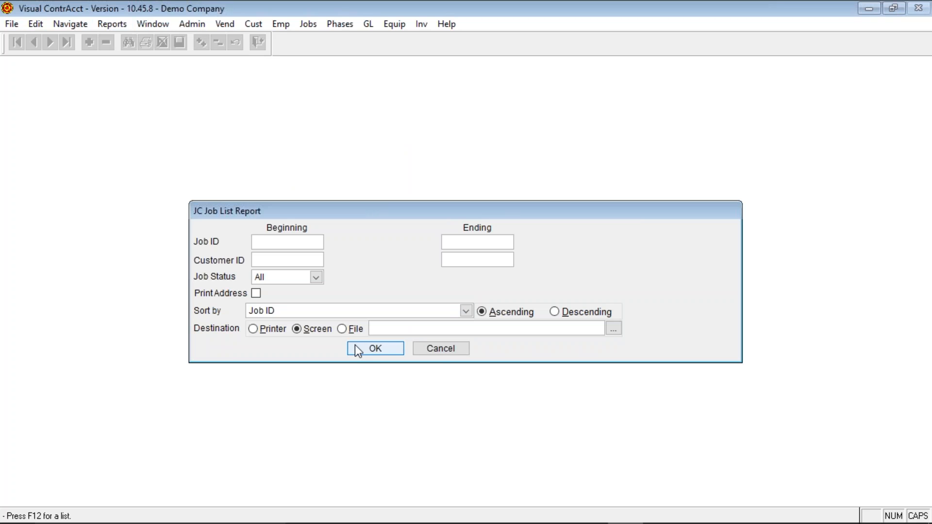
{"action": "left_click", "coordinate": [439, 348]}
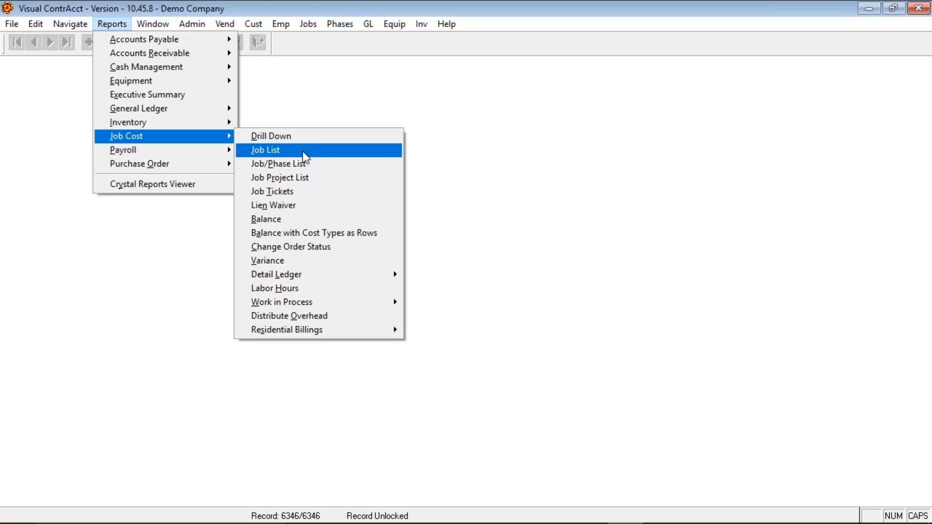
{"action": "left_click", "coordinate": [299, 165]}
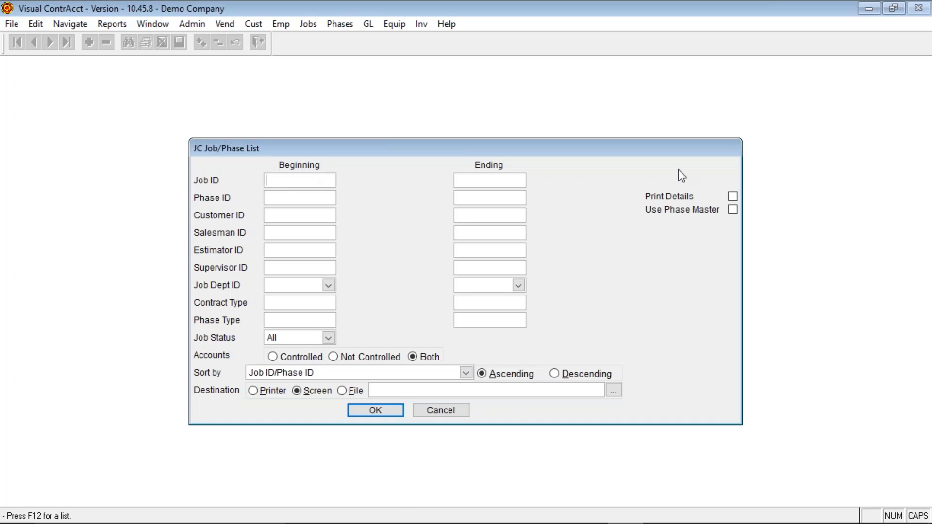
{"action": "left_click", "coordinate": [733, 210]}
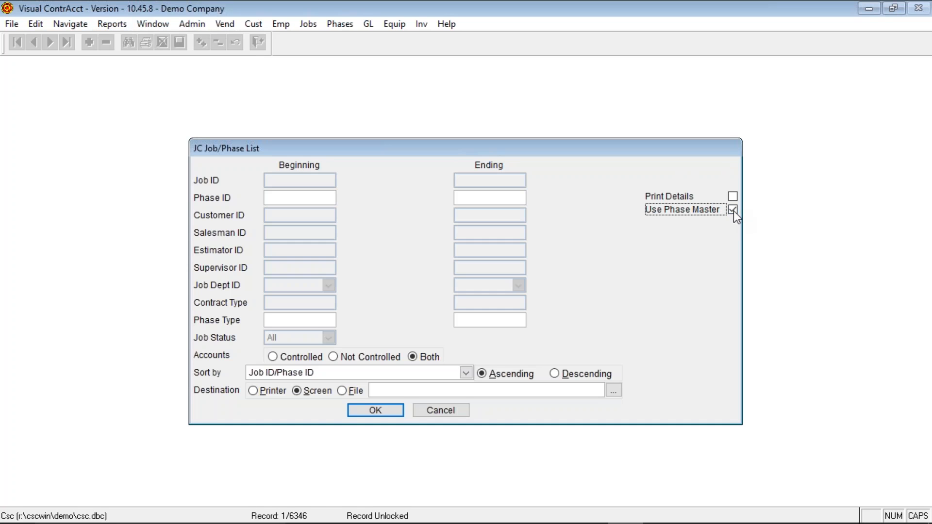
{"action": "left_click", "coordinate": [375, 411]}
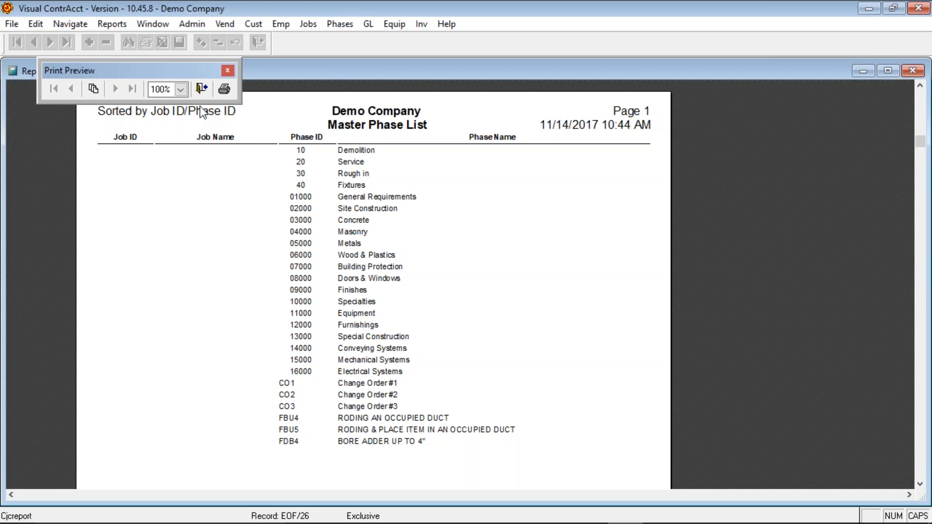
{"action": "left_click", "coordinate": [202, 88]}
{"action": "key", "text": "Right"}
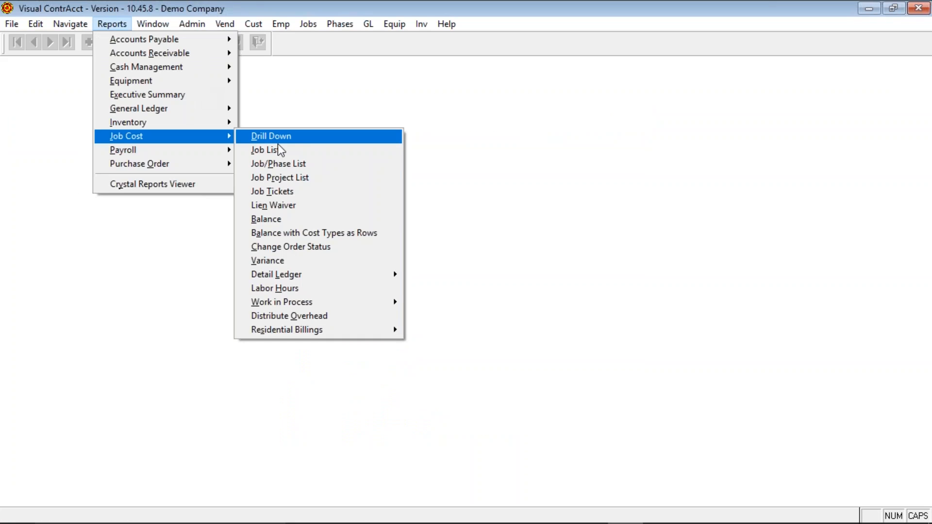
- Set up Job Tickets for job 10 with the Job Ticket heading and every print option, including signature line
{"action": "left_click", "coordinate": [291, 192]}
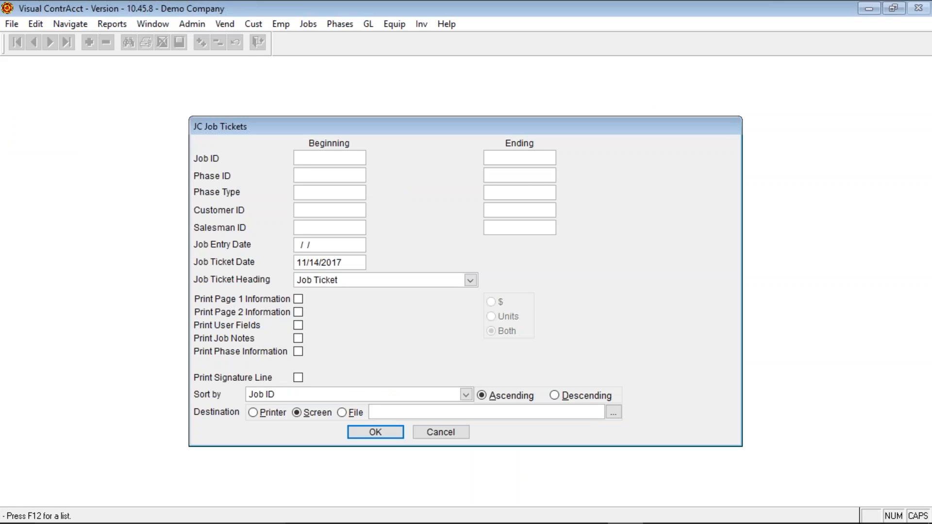
{"action": "type", "text": "10"}
{"action": "key", "text": "Tab"}
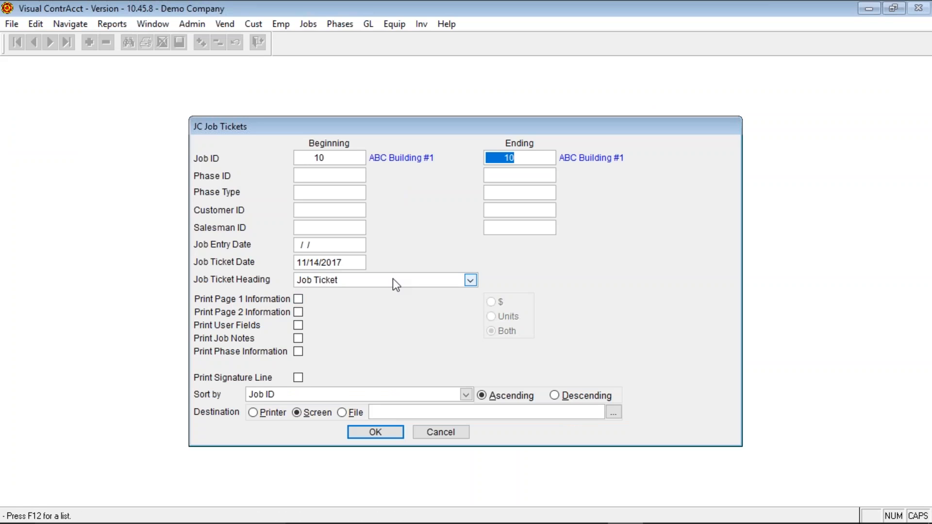
{"action": "left_click", "coordinate": [469, 280]}
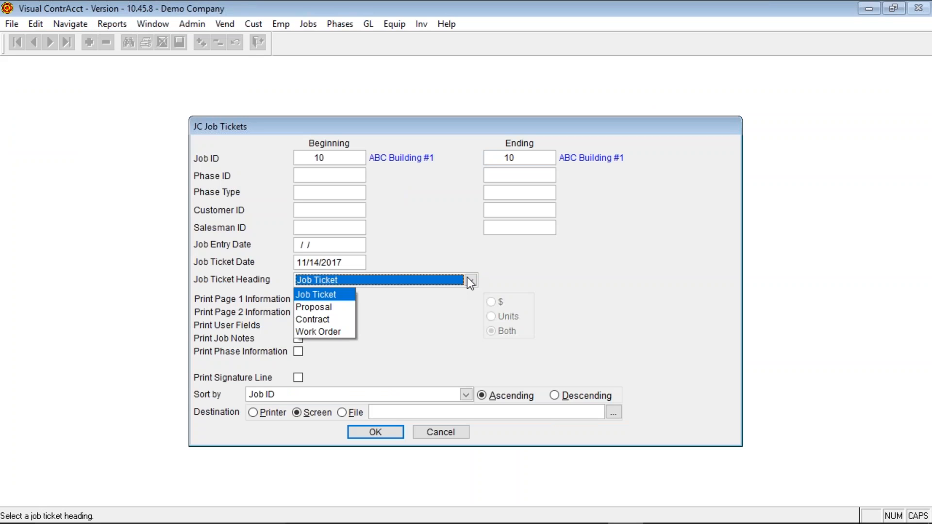
{"action": "left_click", "coordinate": [470, 280]}
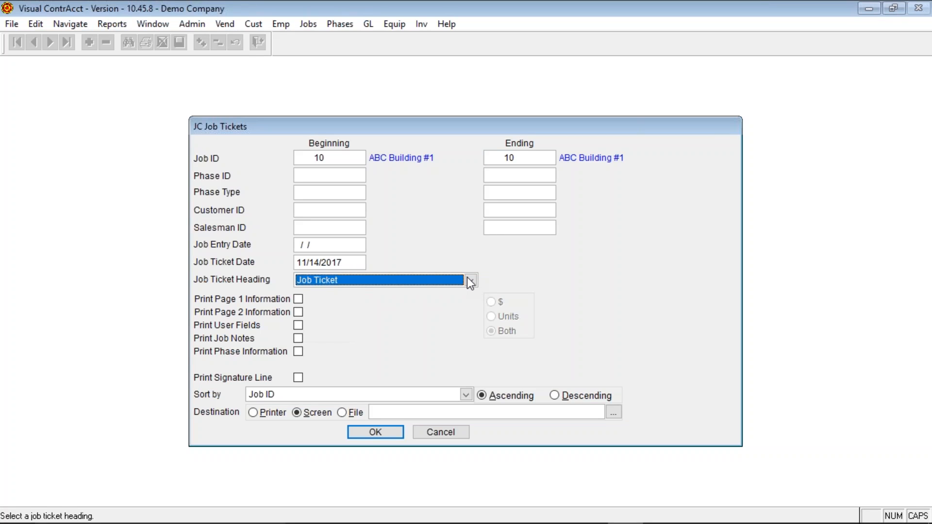
{"action": "left_click", "coordinate": [299, 300]}
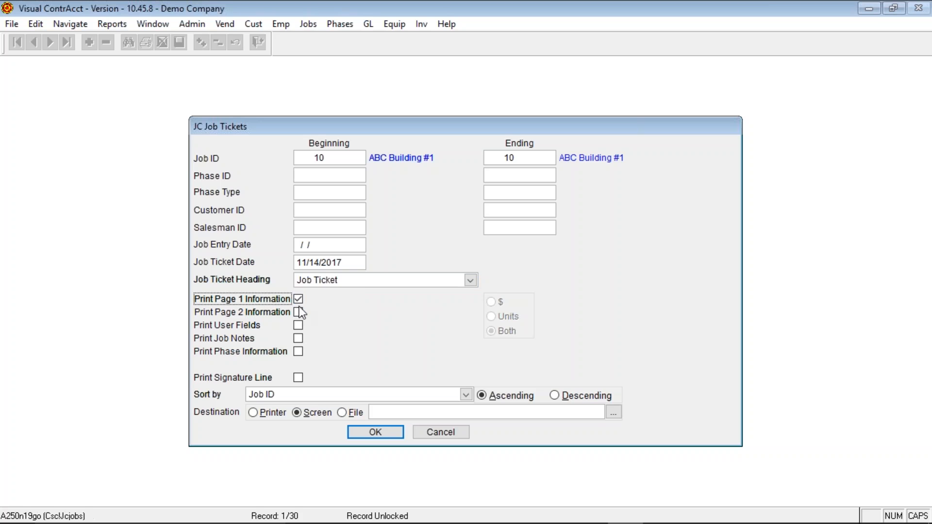
{"action": "left_click", "coordinate": [300, 312]}
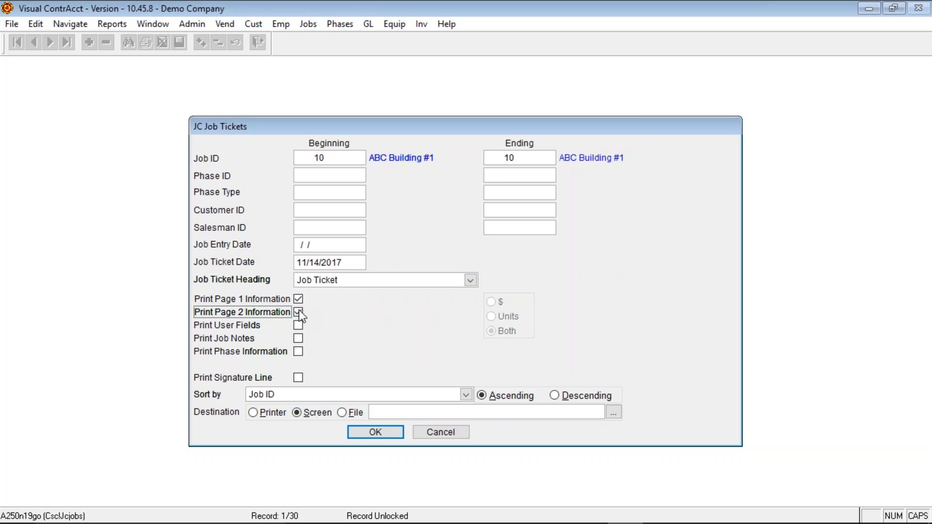
{"action": "left_click", "coordinate": [299, 325]}
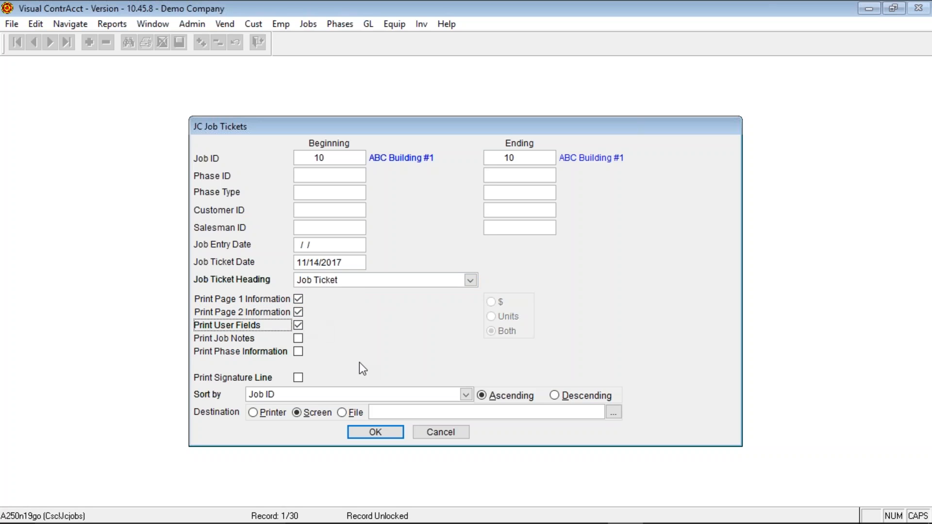
{"action": "left_click", "coordinate": [299, 339]}
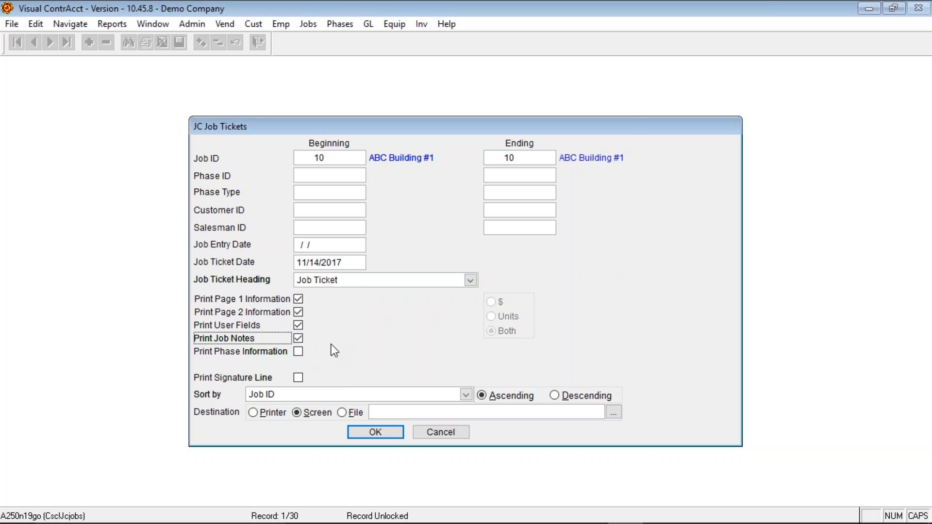
{"action": "left_click", "coordinate": [299, 377]}
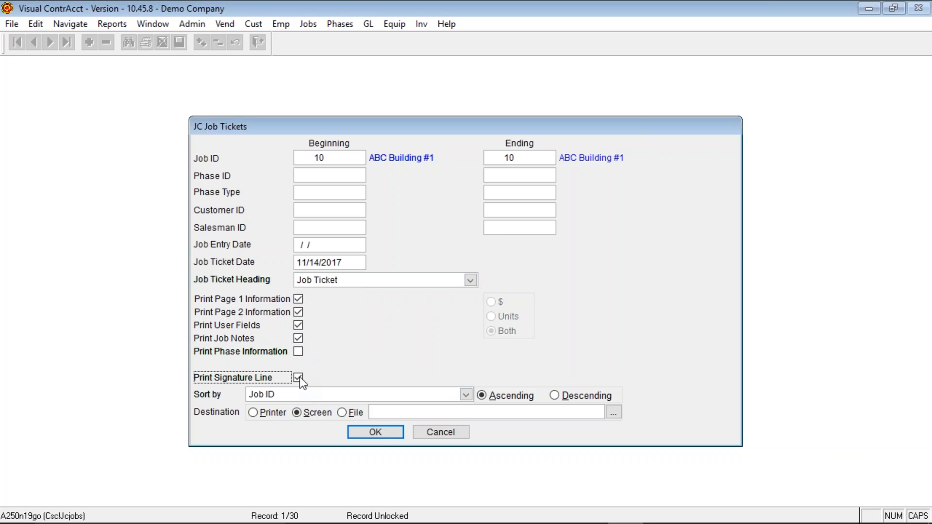
{"action": "left_click", "coordinate": [297, 353]}
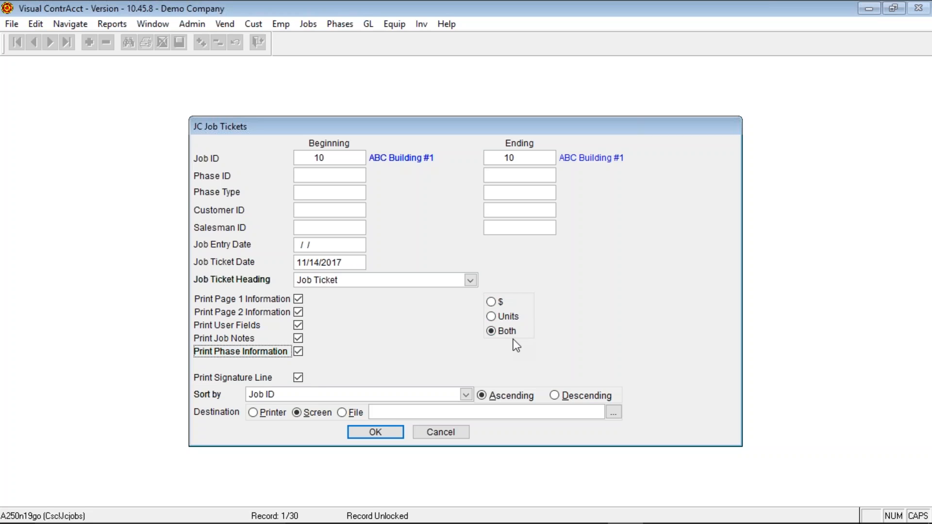
- Generate the Job Ticket 10 preview, page through to its 364,040.00 total, then close it
{"action": "left_click", "coordinate": [376, 432]}
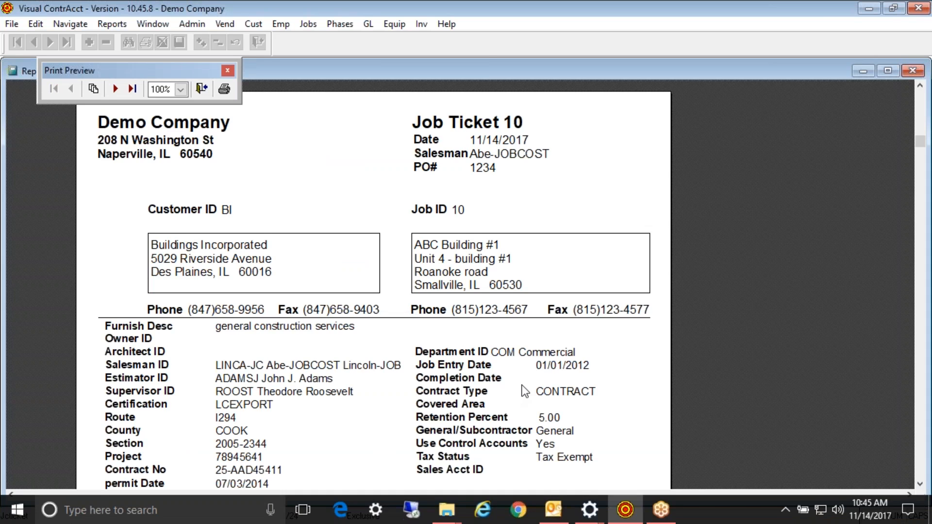
{"action": "scroll", "coordinate": [523, 385], "scroll_direction": "down", "scroll_amount": 6}
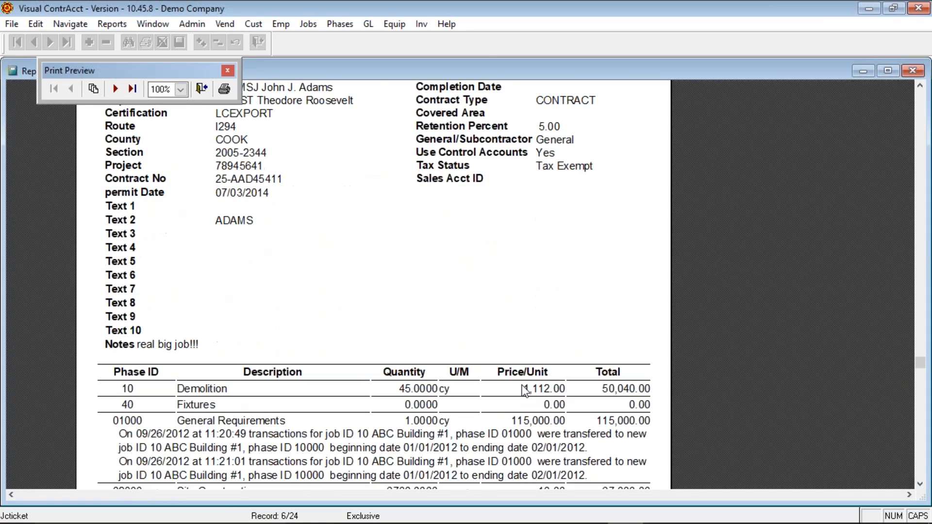
{"action": "scroll", "coordinate": [523, 385], "scroll_direction": "down", "scroll_amount": 3}
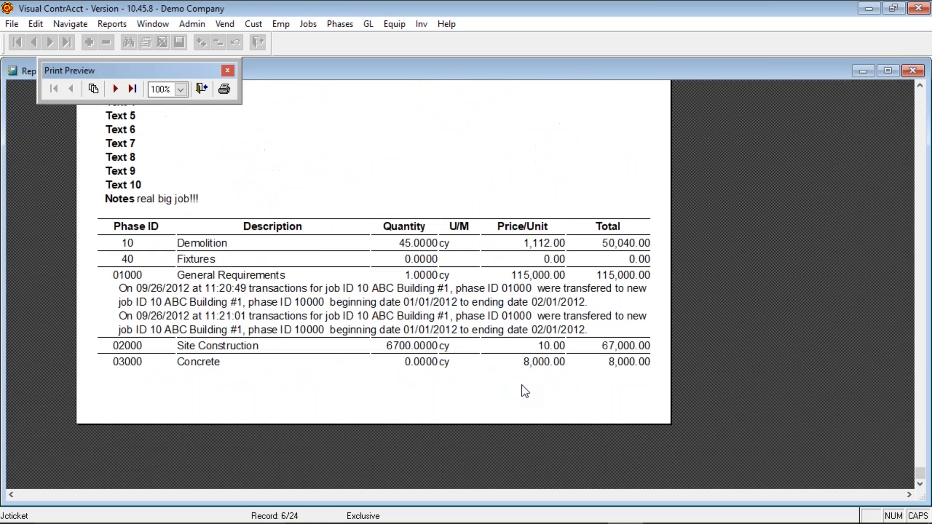
{"action": "scroll", "coordinate": [525, 392], "scroll_direction": "up", "scroll_amount": 1}
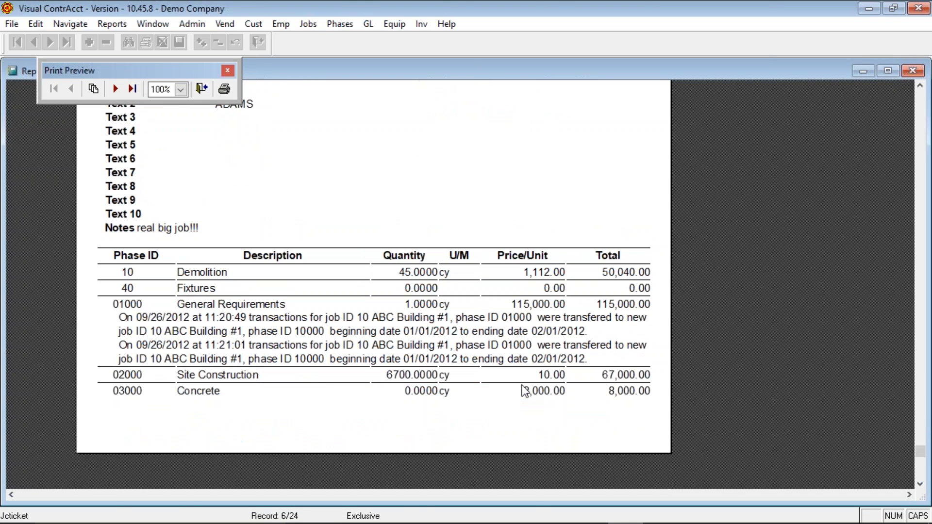
{"action": "scroll", "coordinate": [524, 390], "scroll_direction": "up", "scroll_amount": 9}
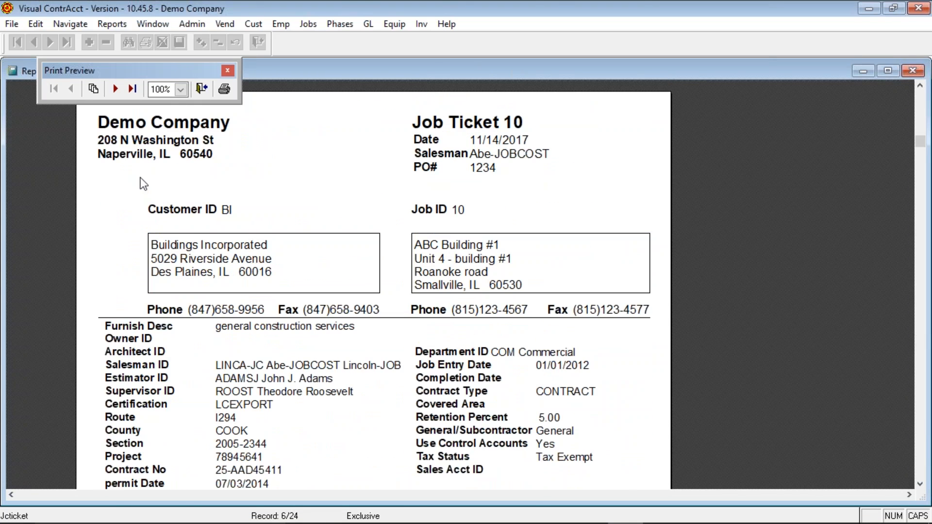
{"action": "left_click", "coordinate": [115, 89]}
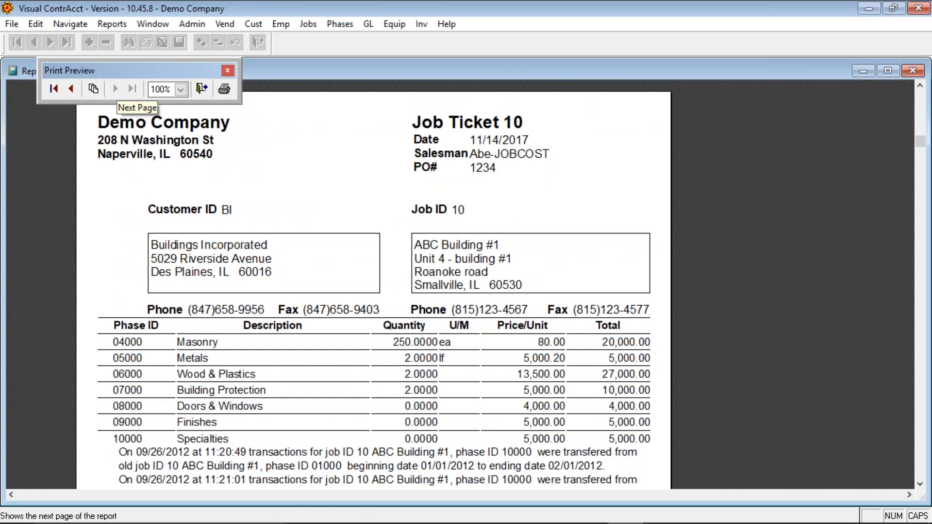
{"action": "left_click", "coordinate": [115, 88]}
{"action": "scroll", "coordinate": [327, 313], "scroll_direction": "down", "scroll_amount": 3}
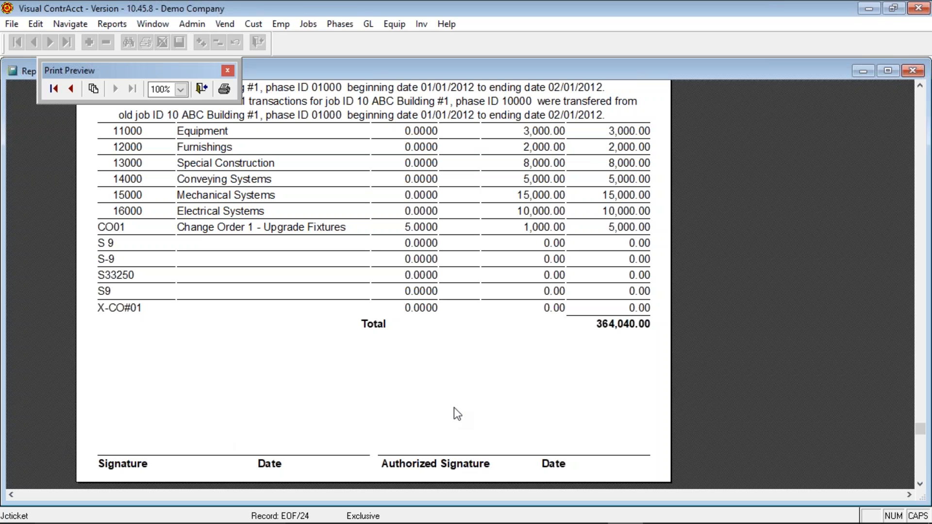
{"action": "scroll", "coordinate": [458, 409], "scroll_direction": "up", "scroll_amount": 10}
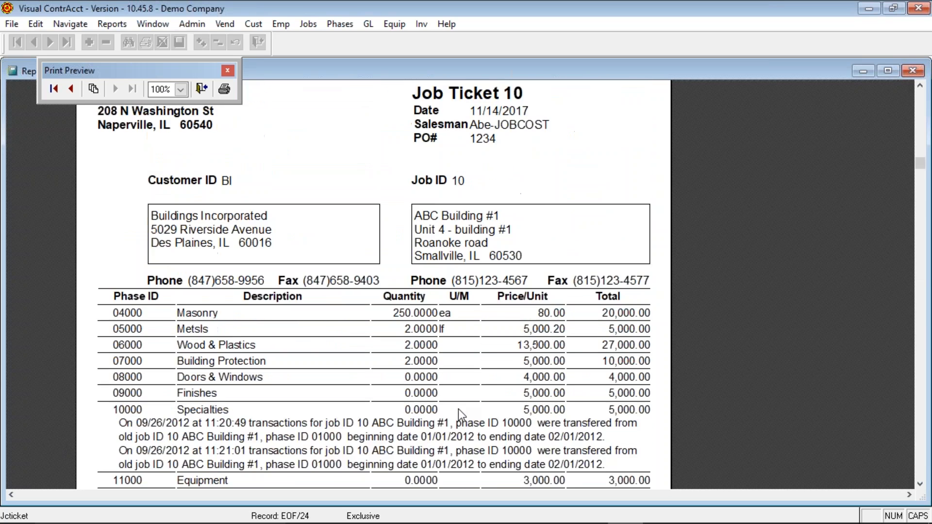
{"action": "scroll", "coordinate": [458, 409], "scroll_direction": "up", "scroll_amount": 3}
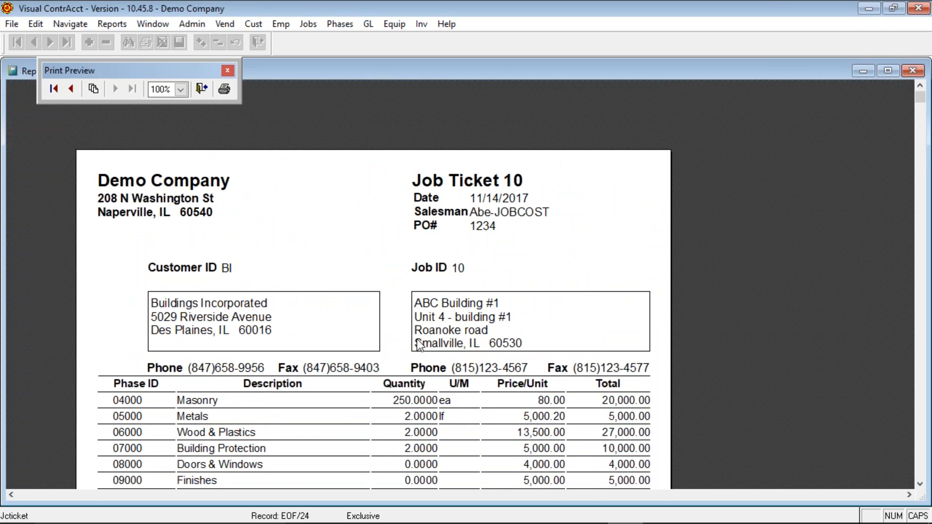
{"action": "left_click", "coordinate": [203, 89]}
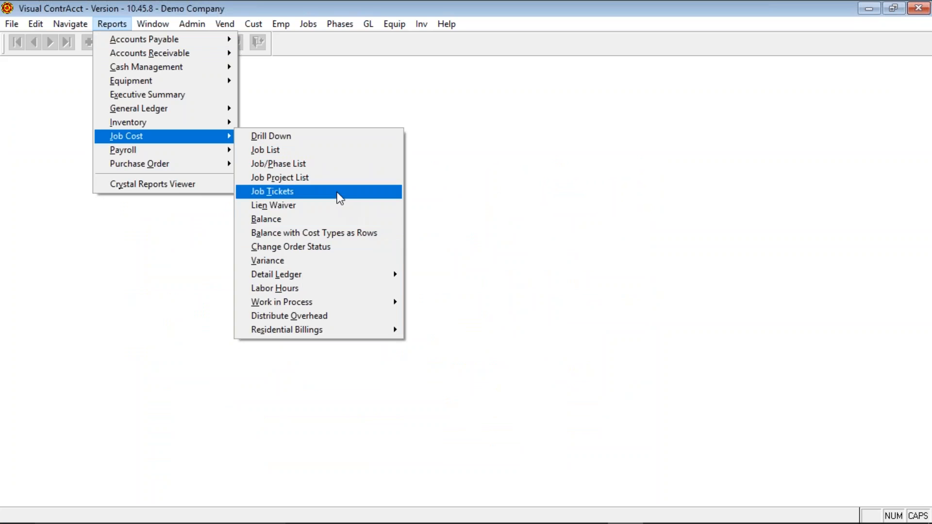
{"action": "left_click", "coordinate": [328, 207]}
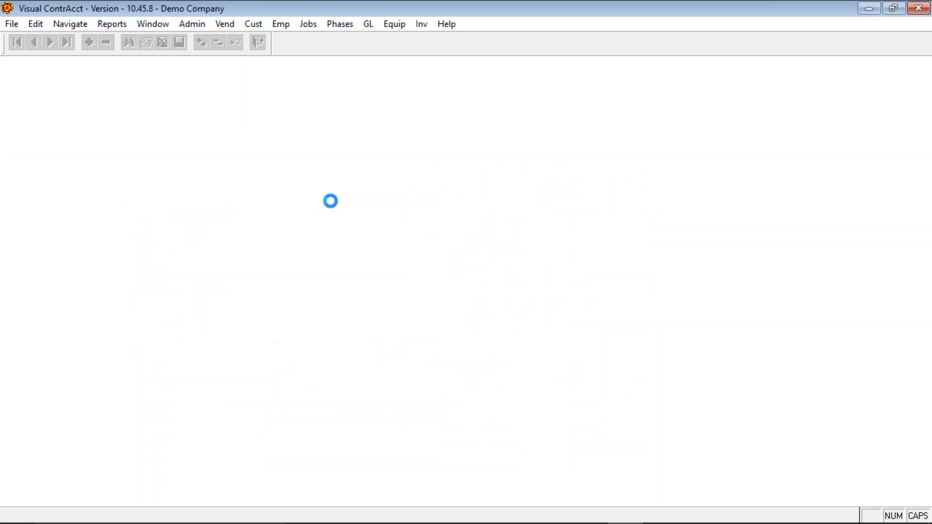
{"action": "type", "text": "10"}
{"action": "key", "text": "Return"}
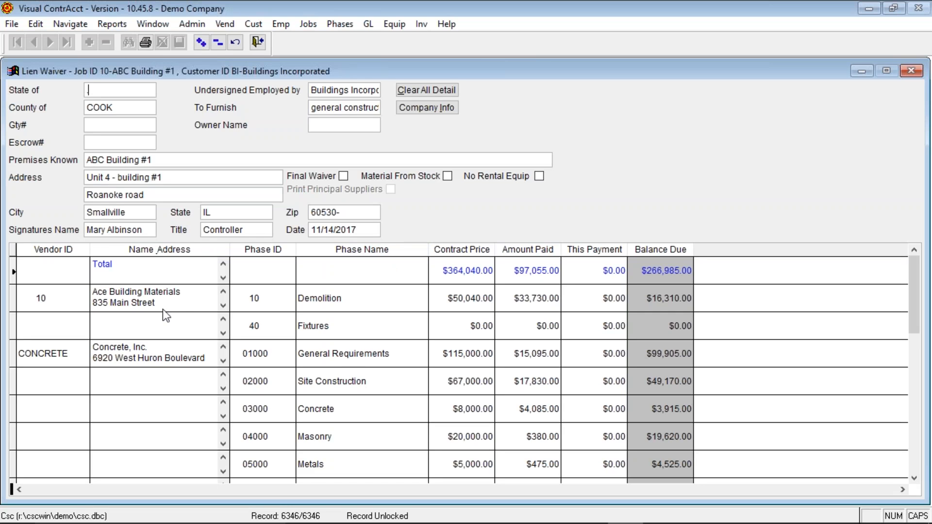
{"action": "left_click", "coordinate": [177, 302]}
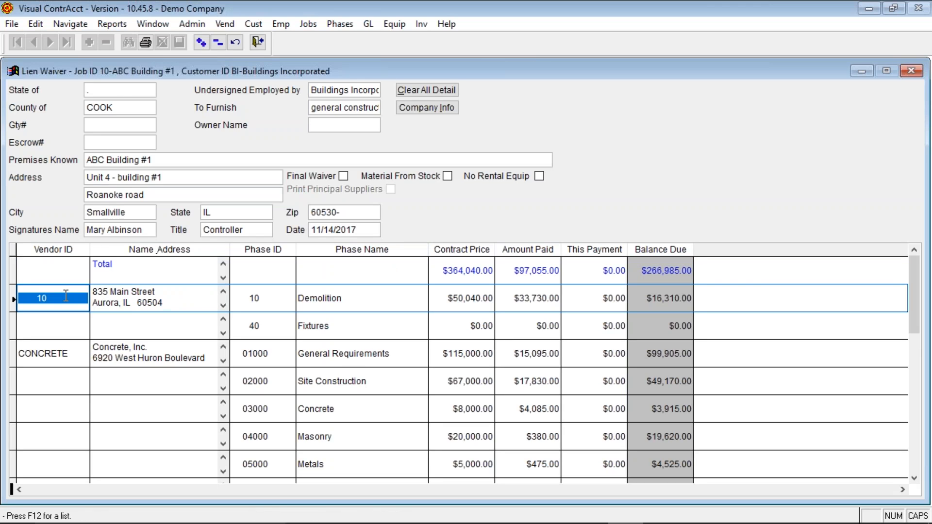
{"action": "scroll", "coordinate": [474, 360], "scroll_direction": "down", "scroll_amount": 5}
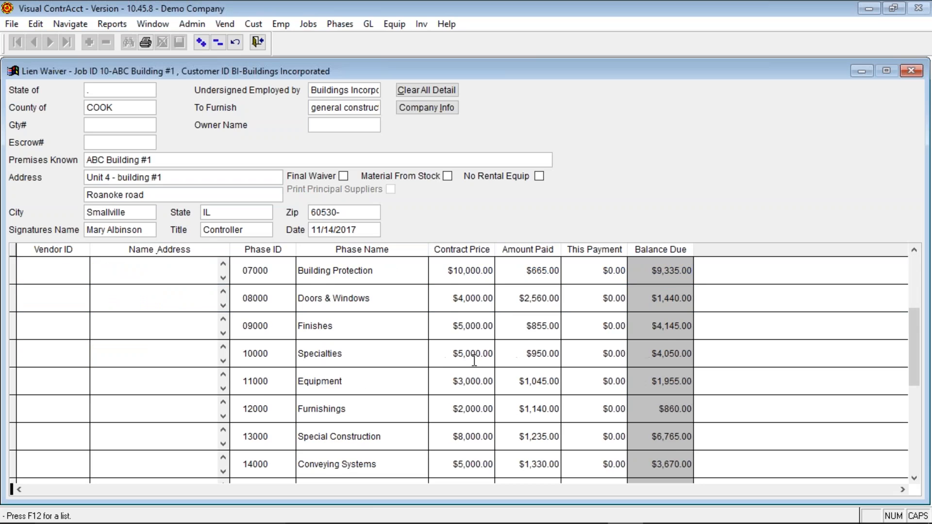
{"action": "scroll", "coordinate": [474, 360], "scroll_direction": "up", "scroll_amount": 5}
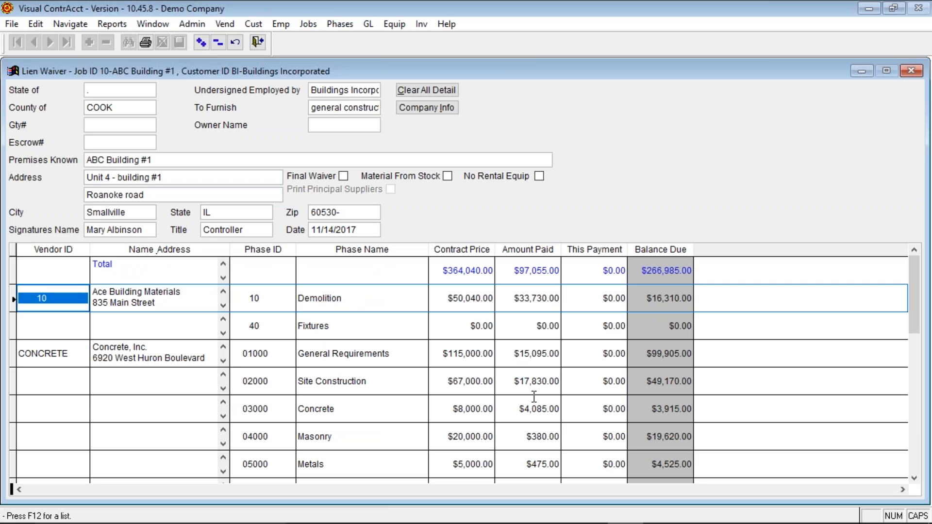
{"action": "scroll", "coordinate": [612, 387], "scroll_direction": "down", "scroll_amount": 3}
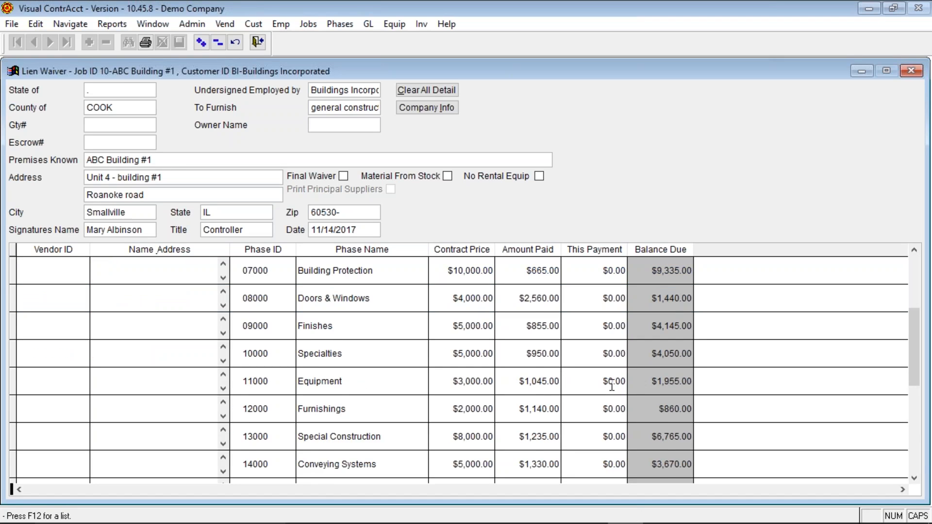
{"action": "scroll", "coordinate": [612, 387], "scroll_direction": "down", "scroll_amount": 3}
{"action": "scroll", "coordinate": [611, 387], "scroll_direction": "up", "scroll_amount": 6}
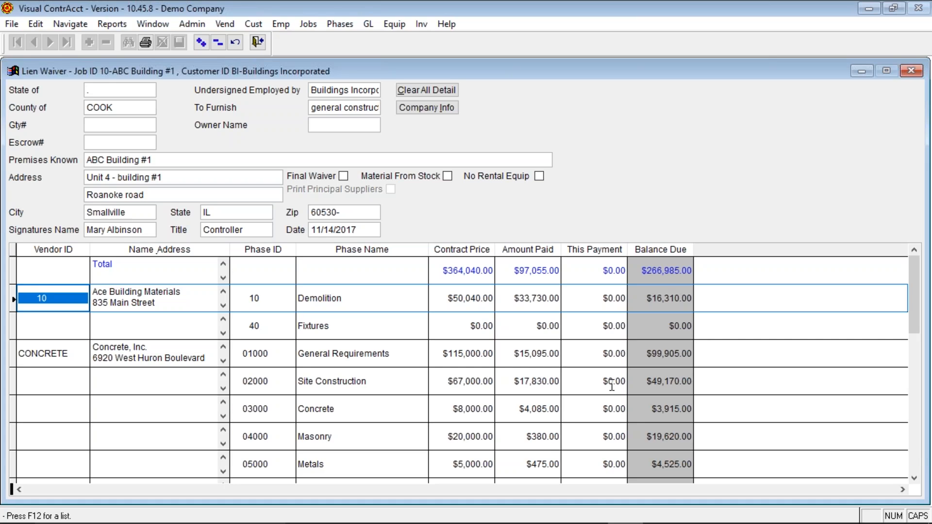
{"action": "left_click", "coordinate": [459, 387]}
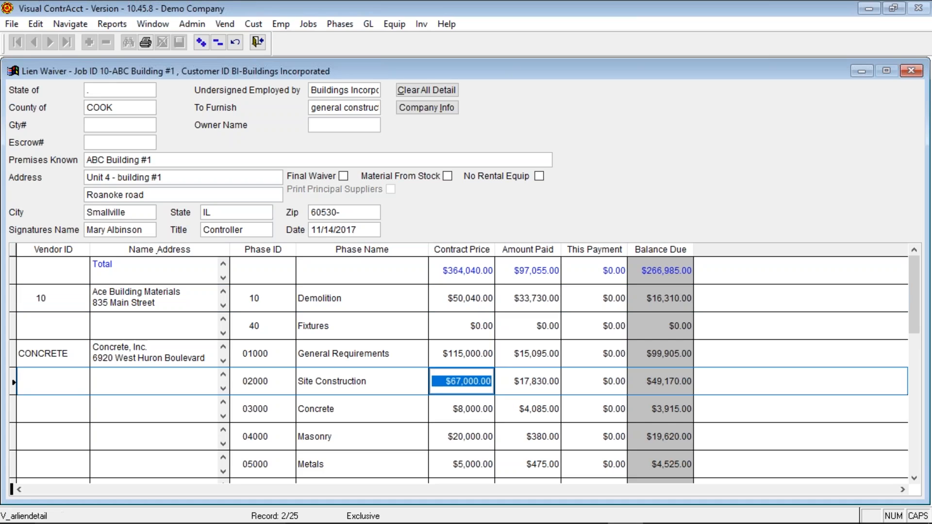
{"action": "left_click", "coordinate": [526, 381]}
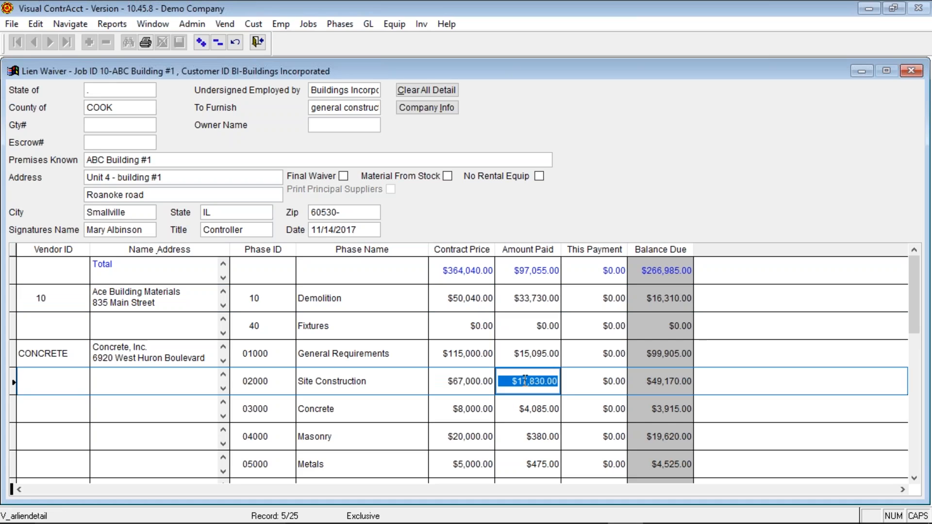
- Clear all existing detail lines and add a new line with phase name Concrete
{"action": "left_click", "coordinate": [433, 89]}
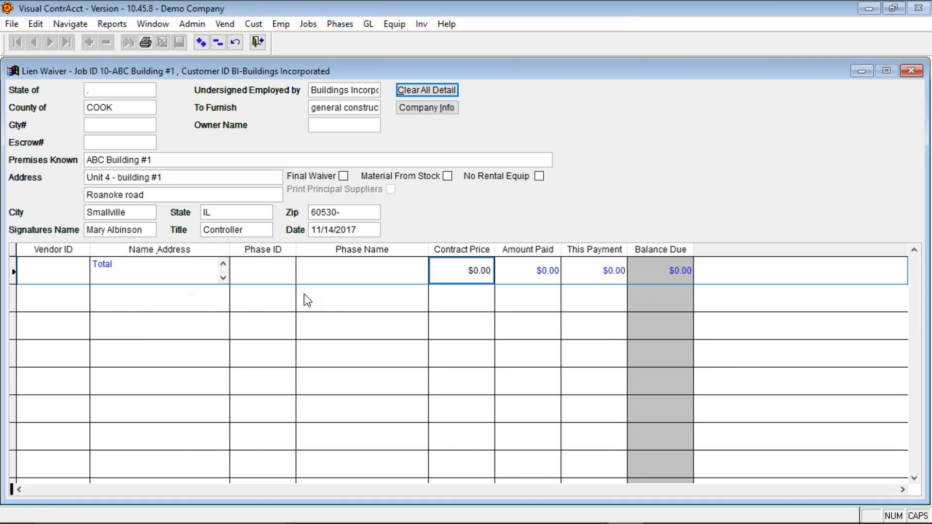
{"action": "left_click", "coordinate": [200, 45]}
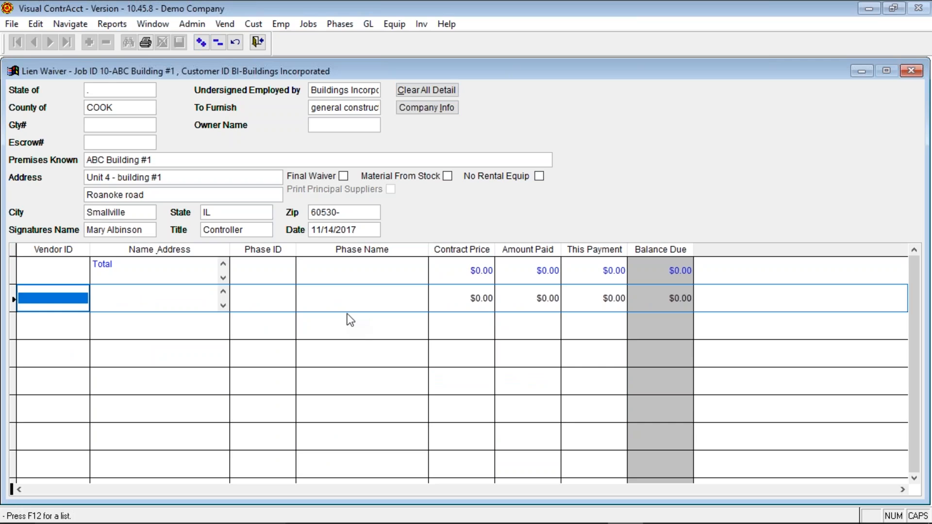
{"action": "left_click", "coordinate": [341, 294]}
{"action": "type", "text": "coNC"}
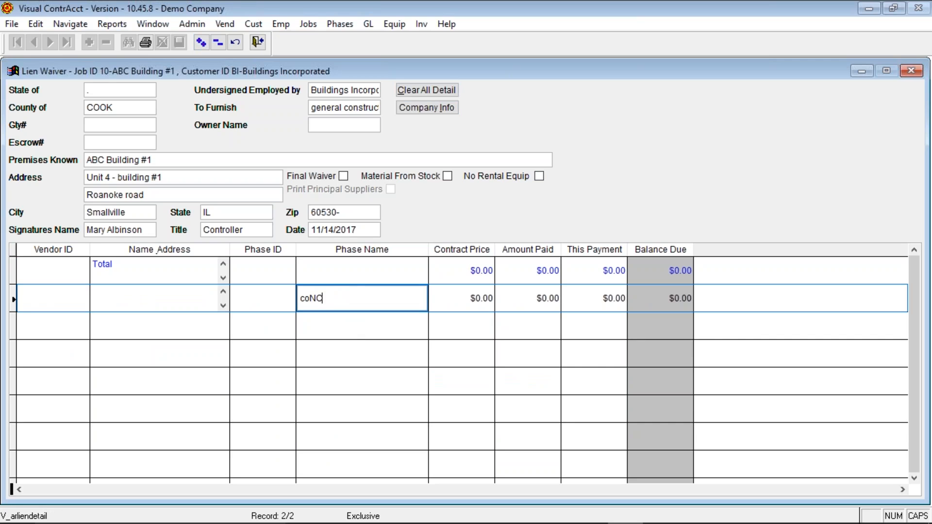
{"action": "type", "text": "RETE"}
{"action": "key", "text": "Tab"}
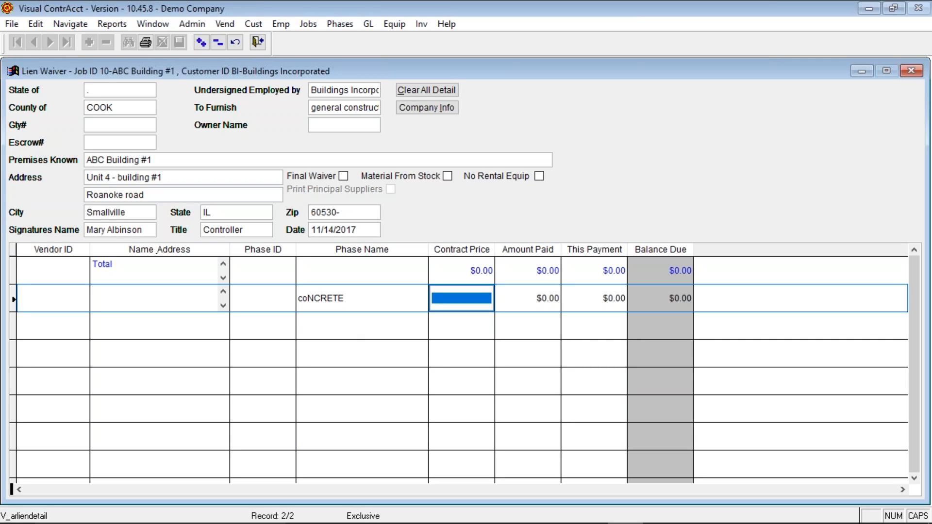
{"action": "key", "text": "shift+Tab"}
{"action": "key", "text": "Caps_Lock"}
{"action": "type", "text": "Concrete"}
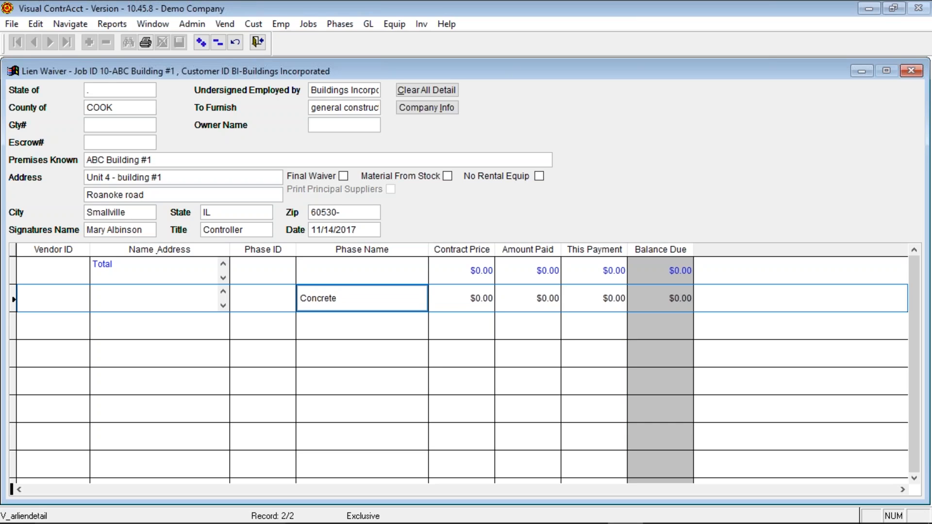
{"action": "key", "text": "Tab"}
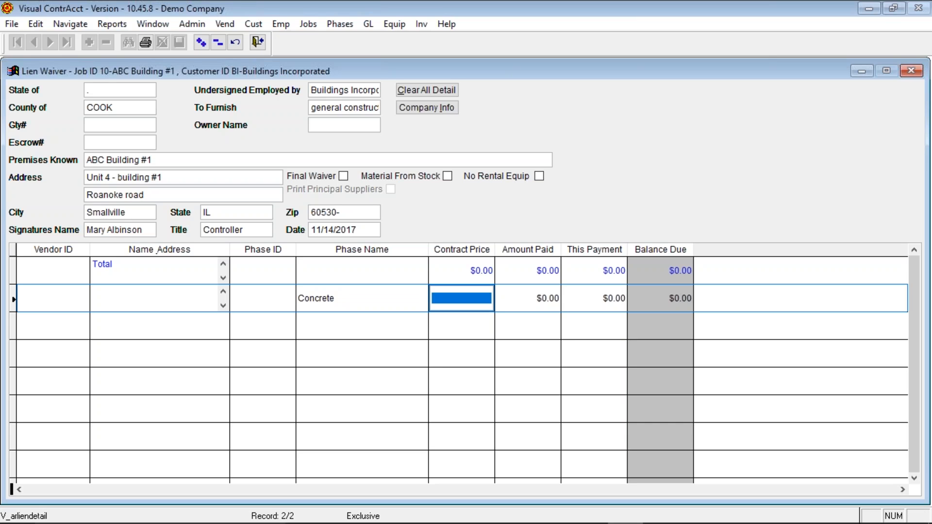
- Enter the Concrete line's $50,000 contract price, $10,000 amount paid and $10,000 this payment
{"action": "type", "text": "50000"}
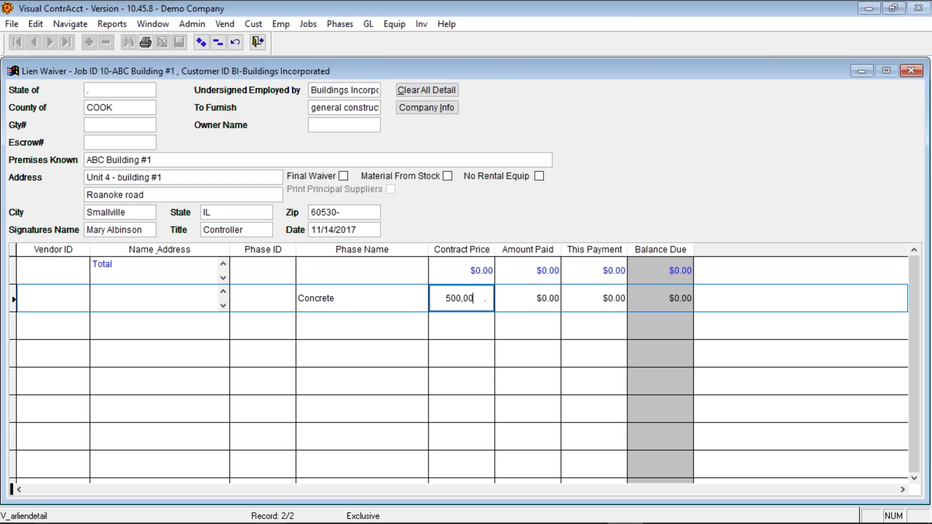
{"action": "key", "text": "Tab"}
{"action": "type", "text": "10000"}
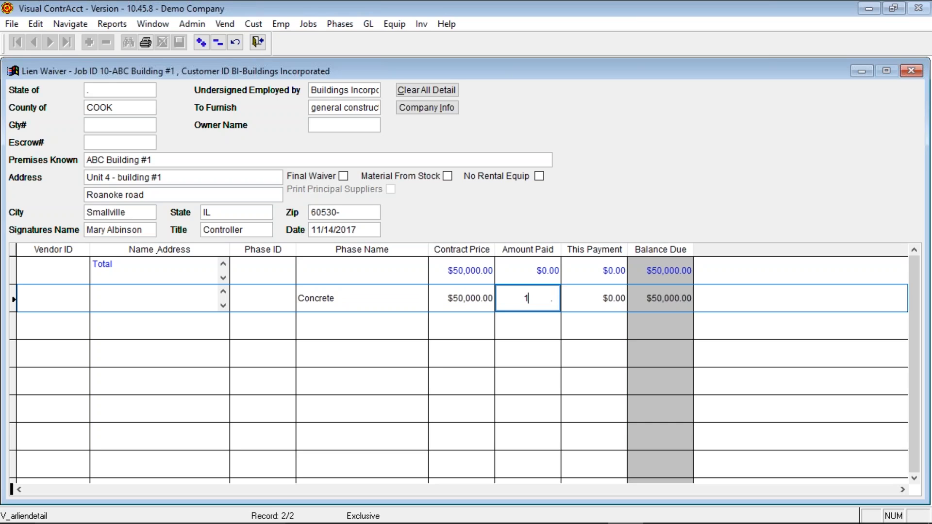
{"action": "key", "text": "Tab"}
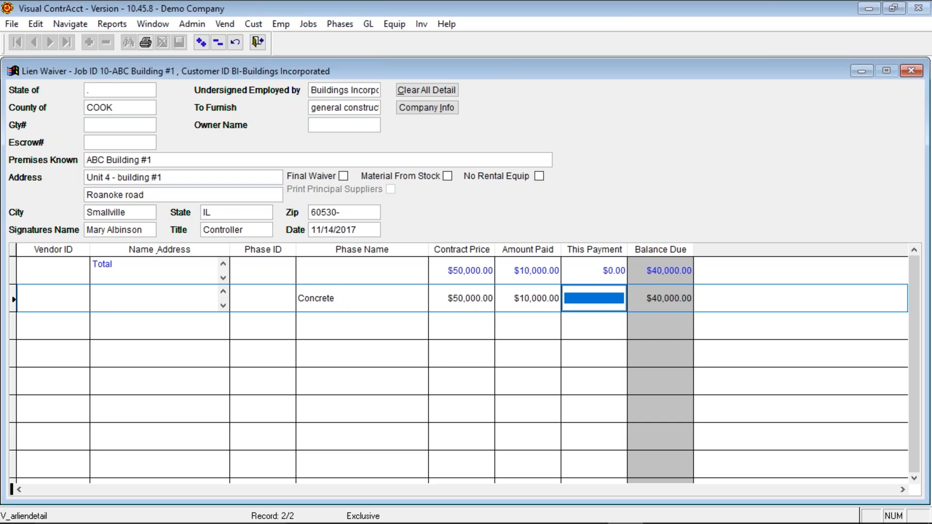
{"action": "type", "text": "100,00"}
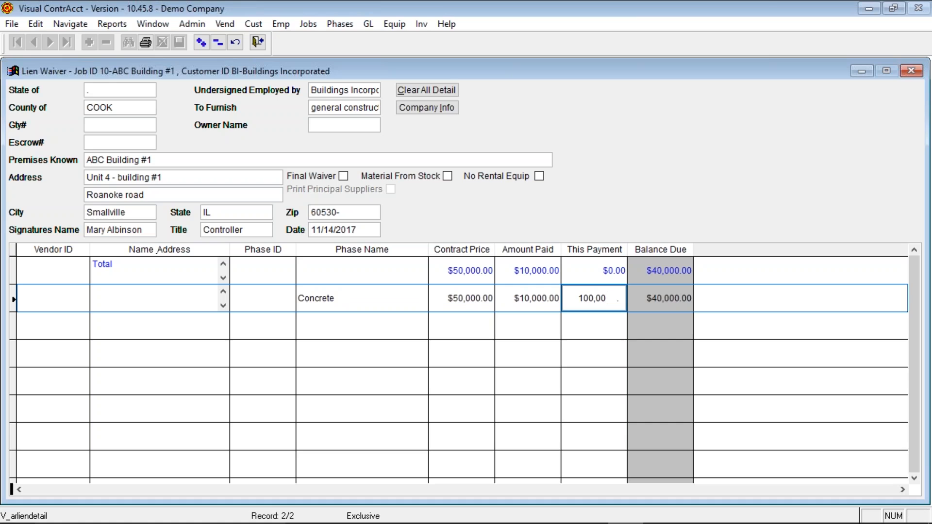
{"action": "type", "text": "0"}
{"action": "key", "text": "Tab"}
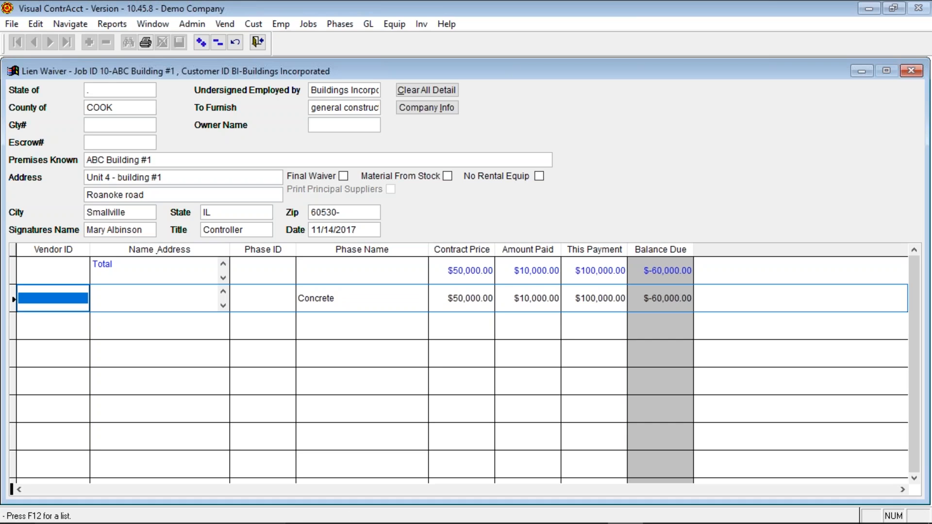
{"action": "key", "text": "Tab"}
{"action": "key", "text": "Tab"}
{"action": "key", "text": "Tab"}
{"action": "key", "text": "Tab"}
{"action": "key", "text": "Tab"}
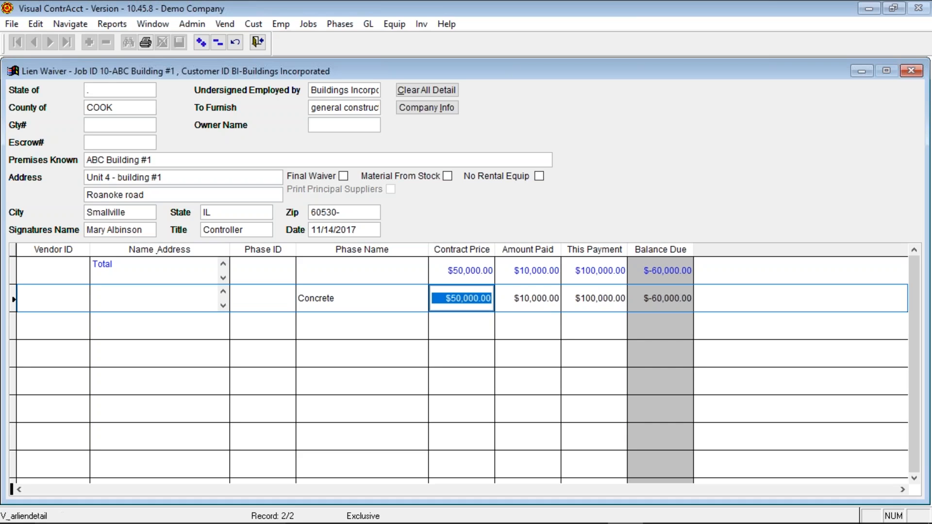
{"action": "type", "text": "10000"}
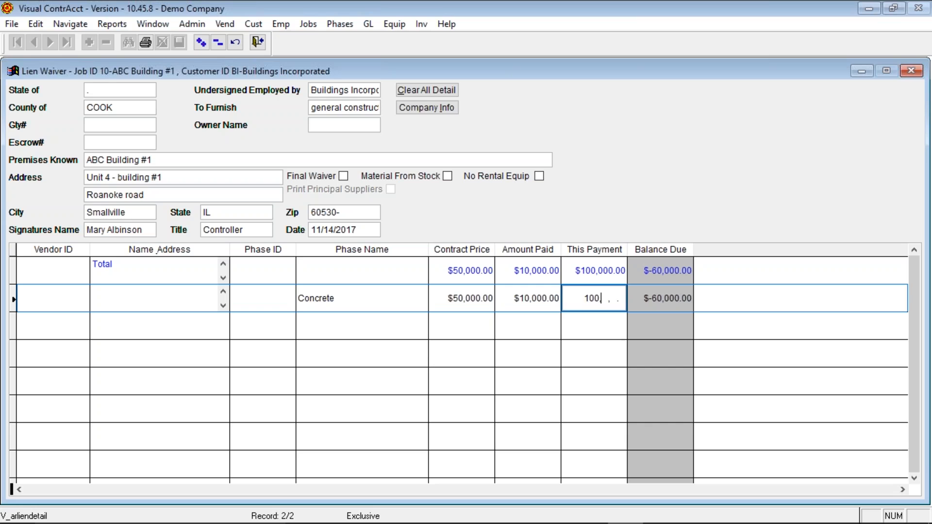
{"action": "key", "text": "Tab"}
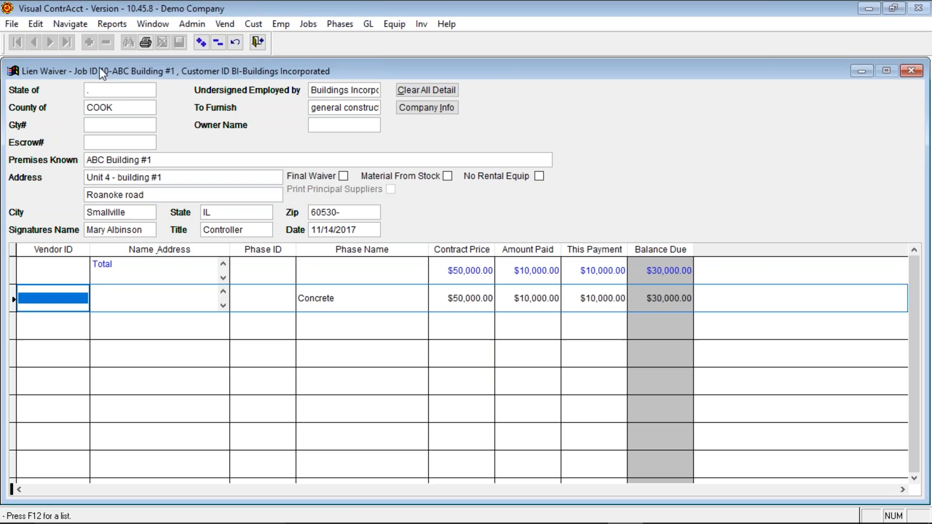
{"action": "left_click", "coordinate": [119, 91]}
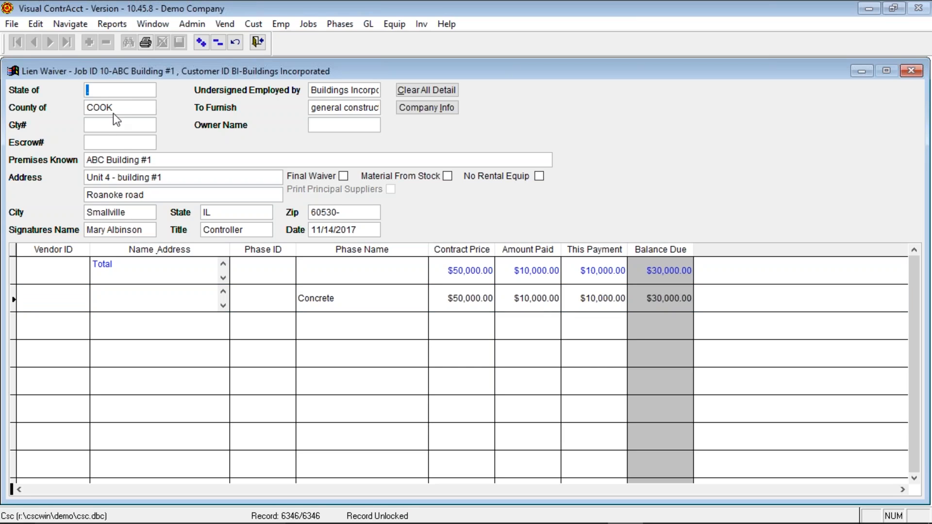
- Check the Escrow#, premises and signer fields, then print-preview Job 10's $10,000.00 lien waiver
{"action": "left_click", "coordinate": [100, 144]}
{"action": "left_click_drag", "start_coordinate": [165, 160], "coordinate": [44, 150]}
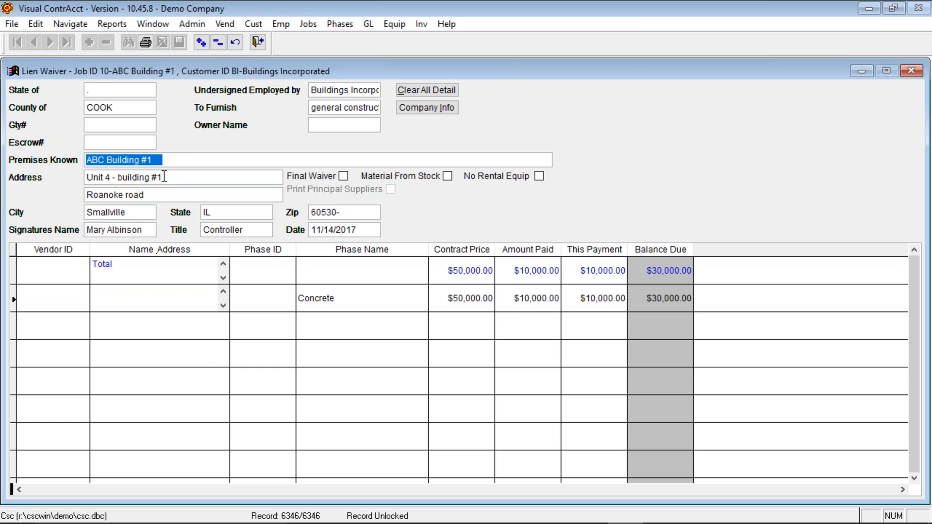
{"action": "left_click", "coordinate": [86, 233]}
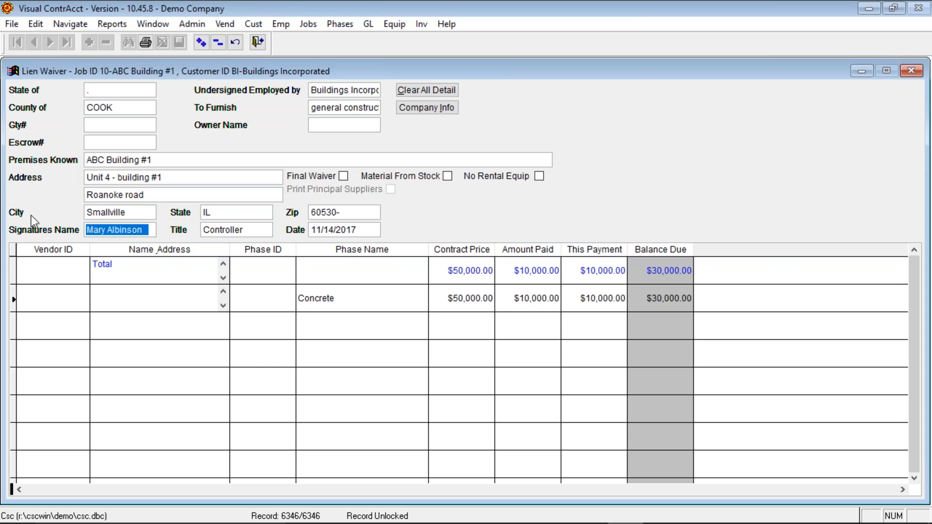
{"action": "left_click", "coordinate": [145, 42]}
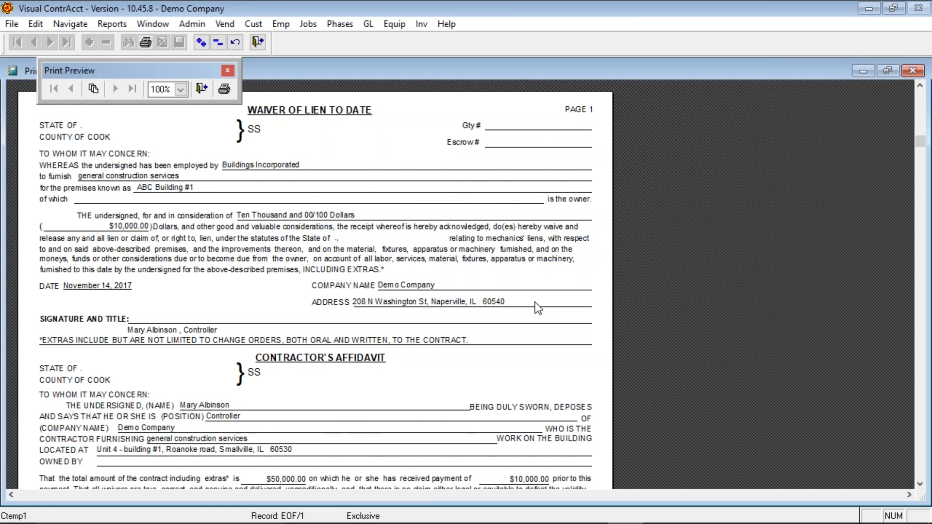
- Scroll through the waiver and contractor's affidavit listing Concrete at $50,000.00 contract
{"action": "scroll", "coordinate": [535, 302], "scroll_direction": "down", "scroll_amount": 5}
{"action": "scroll", "coordinate": [537, 308], "scroll_direction": "down", "scroll_amount": 1}
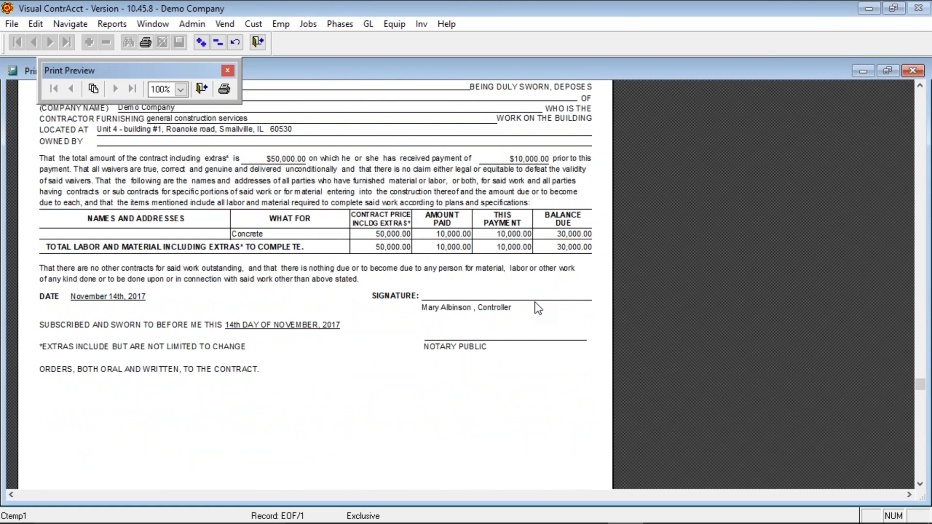
{"action": "scroll", "coordinate": [538, 308], "scroll_direction": "down", "scroll_amount": 2}
{"action": "scroll", "coordinate": [538, 308], "scroll_direction": "up", "scroll_amount": 2}
{"action": "scroll", "coordinate": [535, 304], "scroll_direction": "up", "scroll_amount": 5}
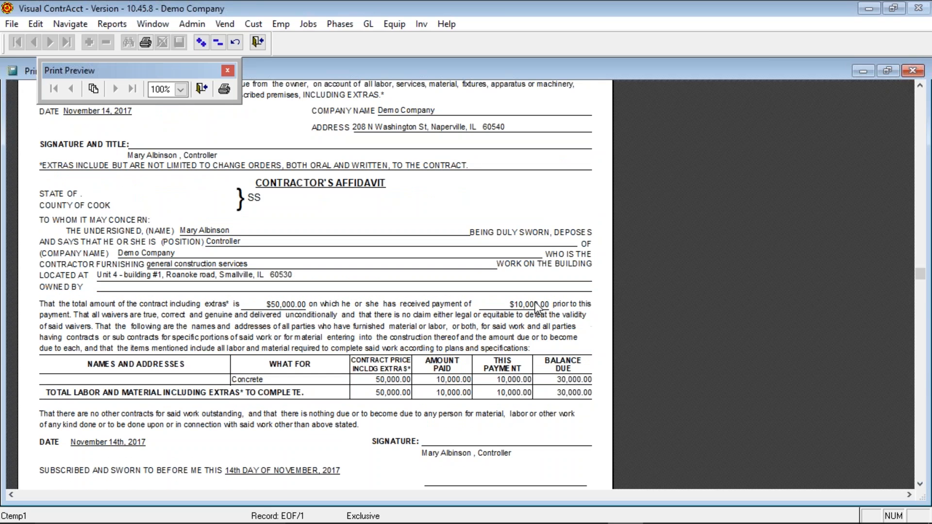
{"action": "scroll", "coordinate": [537, 307], "scroll_direction": "up", "scroll_amount": 8}
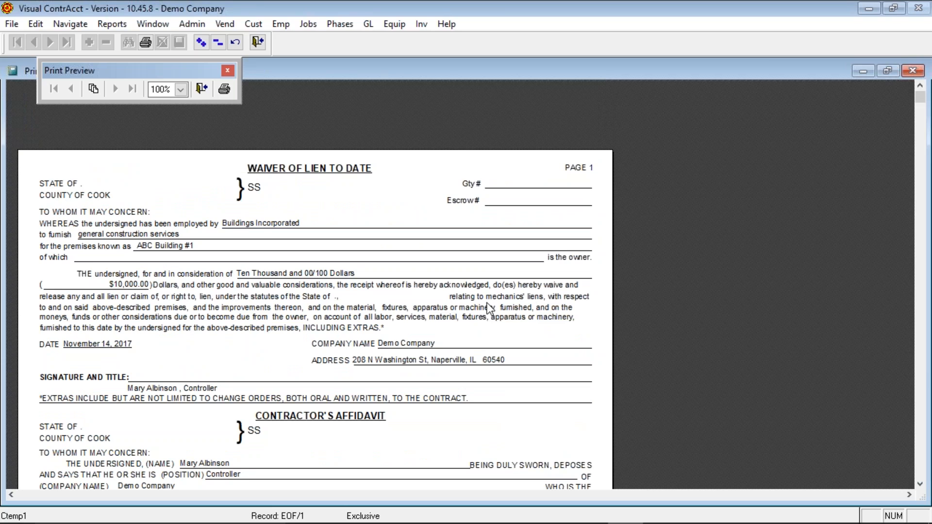
- Mark the lien waiver as a Final Waiver, review its print preview, then close it
{"action": "left_click", "coordinate": [202, 89]}
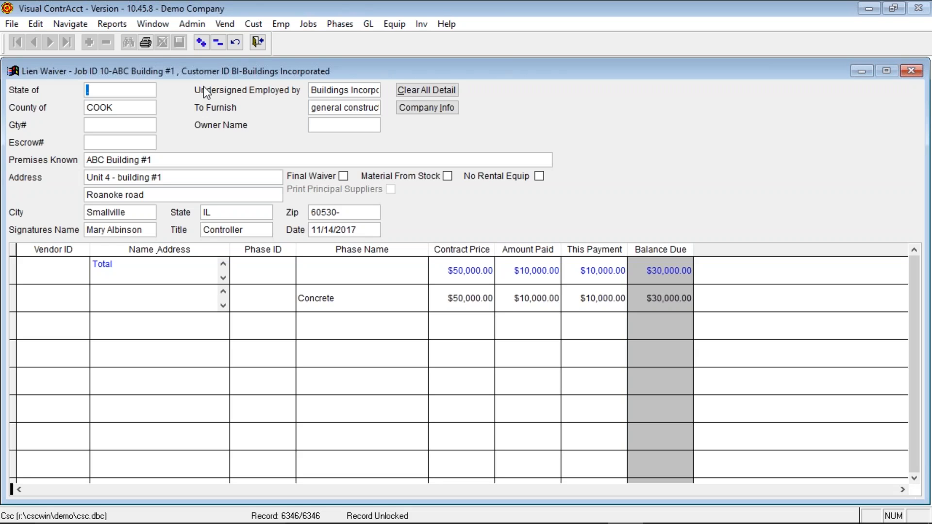
{"action": "left_click", "coordinate": [344, 176]}
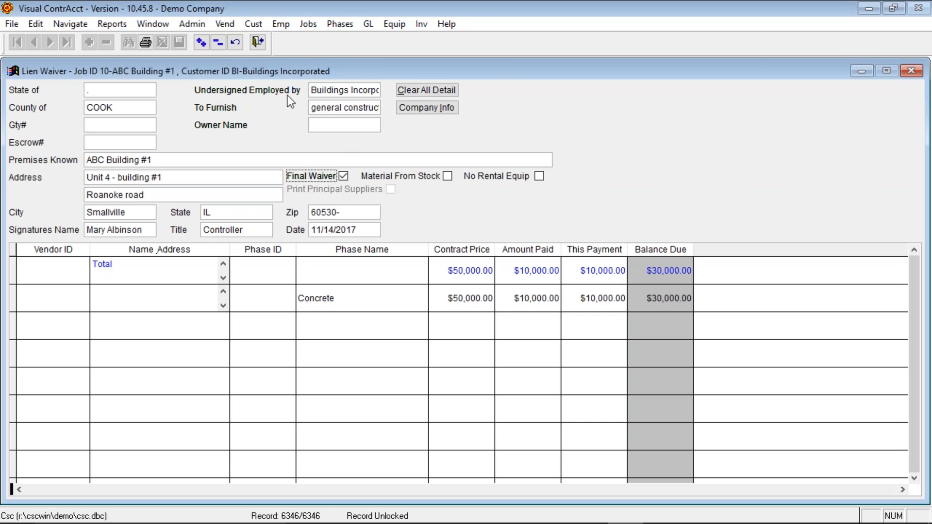
{"action": "left_click", "coordinate": [145, 41]}
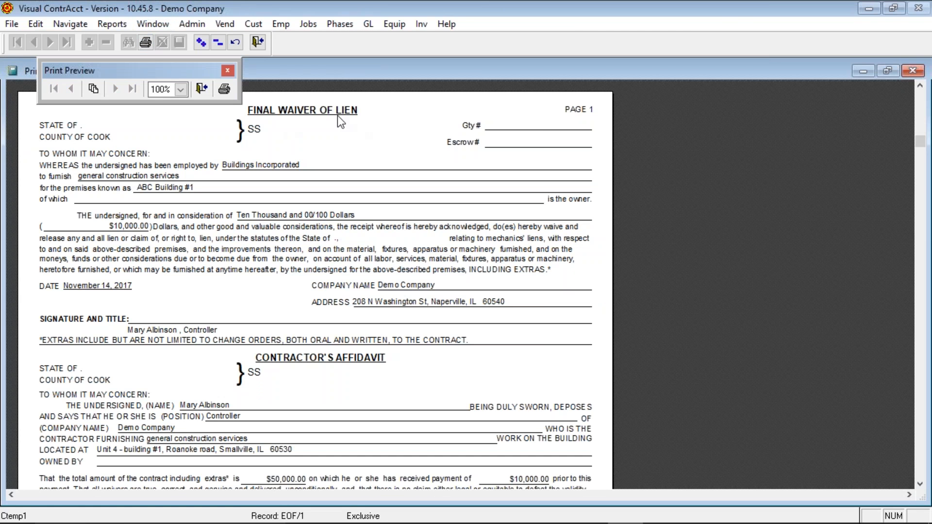
{"action": "scroll", "coordinate": [315, 257], "scroll_direction": "down", "scroll_amount": 8}
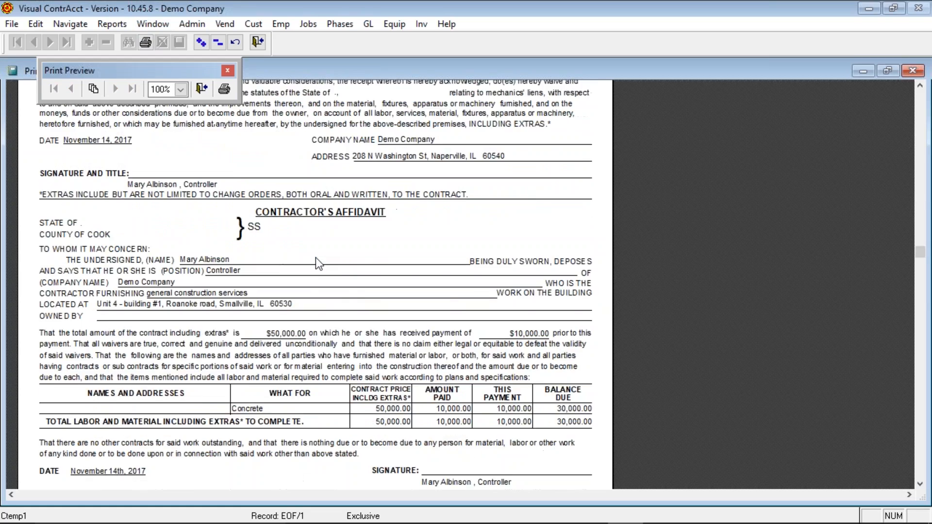
{"action": "scroll", "coordinate": [315, 257], "scroll_direction": "up", "scroll_amount": 7}
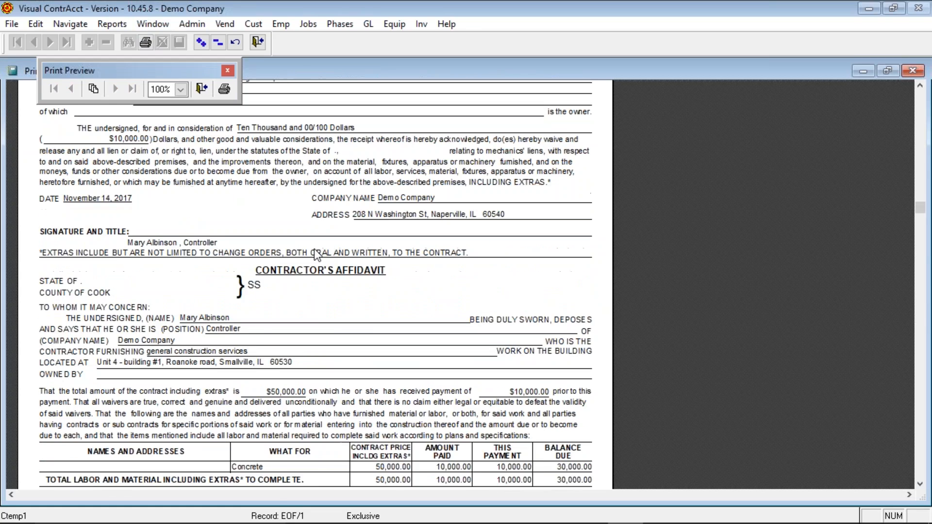
{"action": "left_click", "coordinate": [200, 88]}
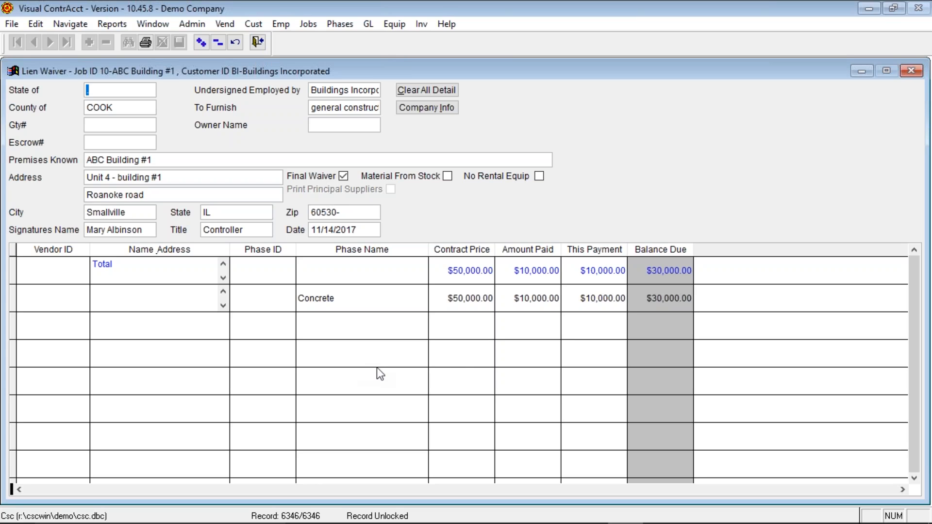
- Review the waiver's Company Info without changes, then close the Lien Waiver form
{"action": "left_click", "coordinate": [438, 106]}
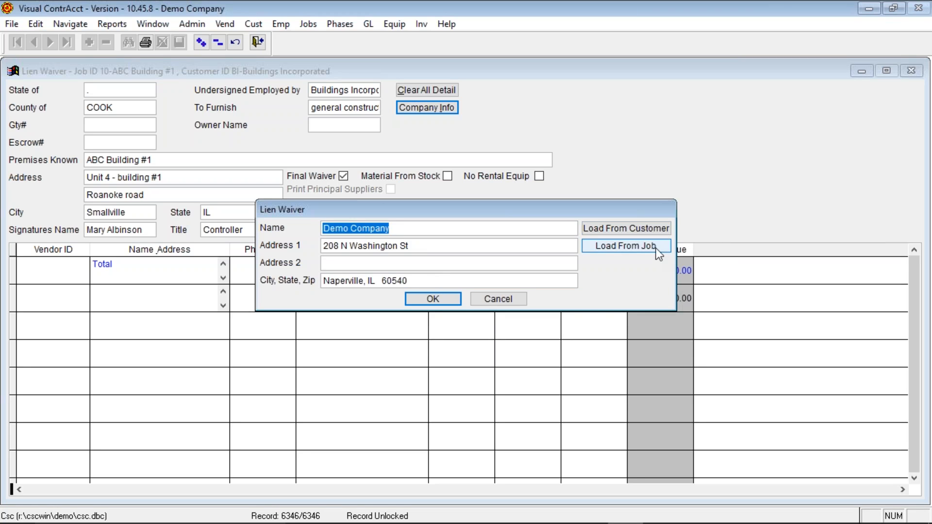
{"action": "left_click", "coordinate": [506, 303]}
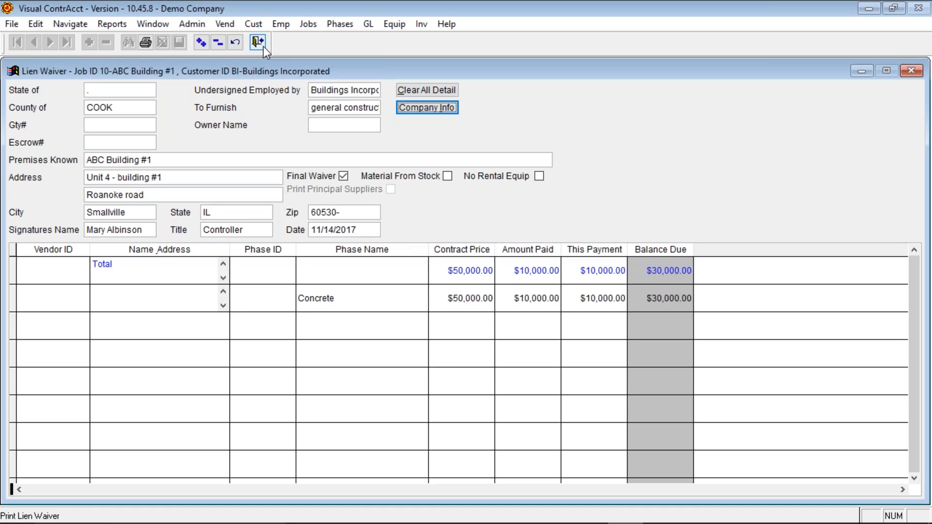
{"action": "left_click", "coordinate": [263, 46]}
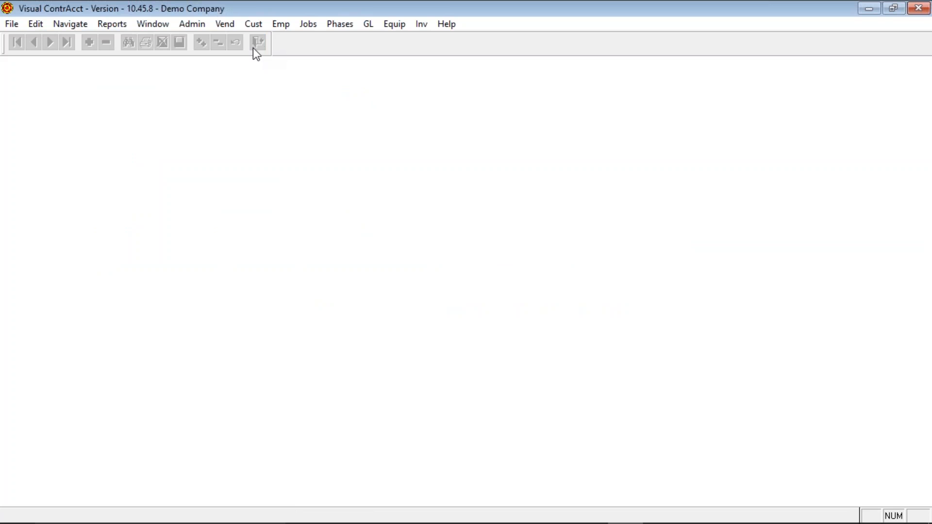
- Bring up the Job Cost Balance report options and tick Print Estimates, Print Profit and Posted Only
{"action": "left_click", "coordinate": [107, 26]}
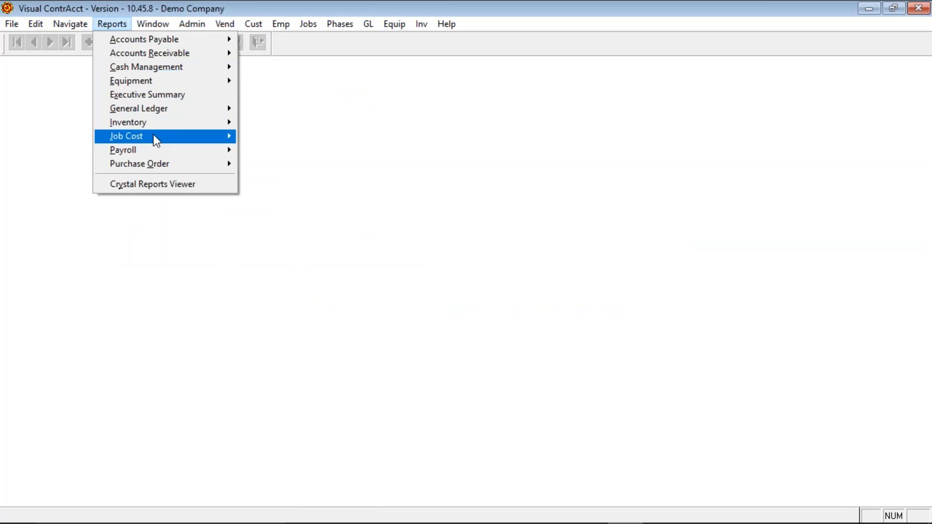
{"action": "mouse_move", "coordinate": [154, 138]}
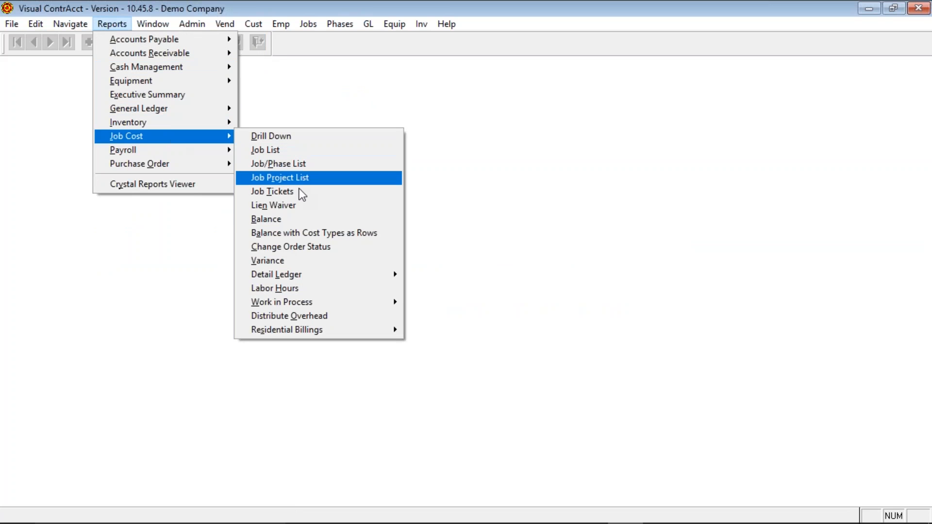
{"action": "left_click", "coordinate": [299, 220]}
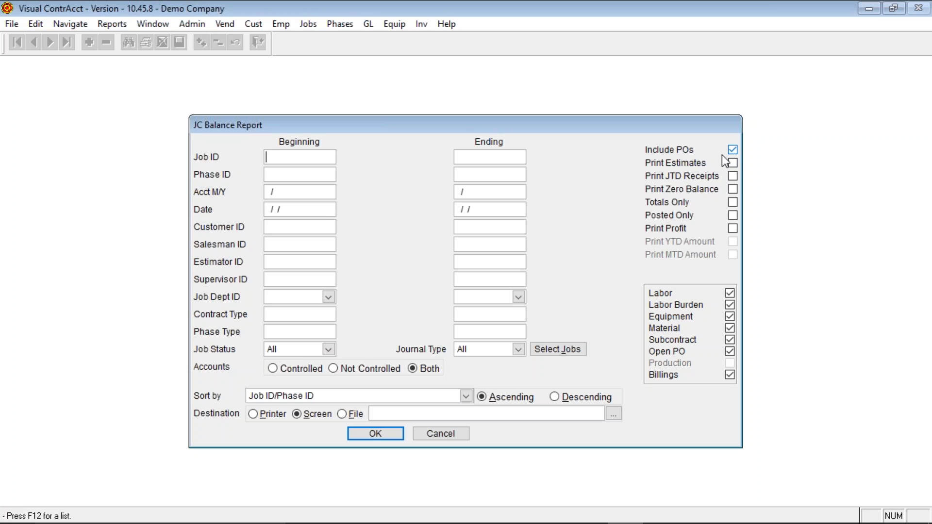
{"action": "left_click", "coordinate": [733, 163]}
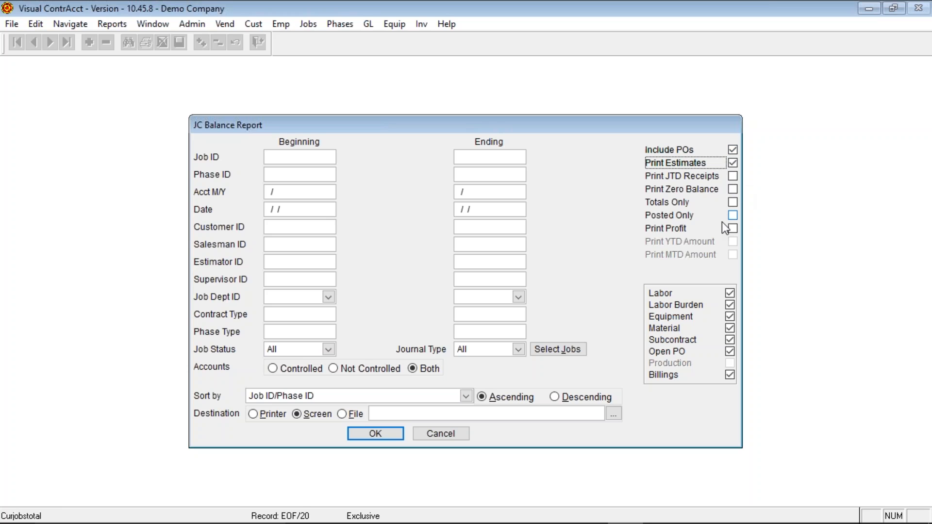
{"action": "left_click", "coordinate": [733, 229]}
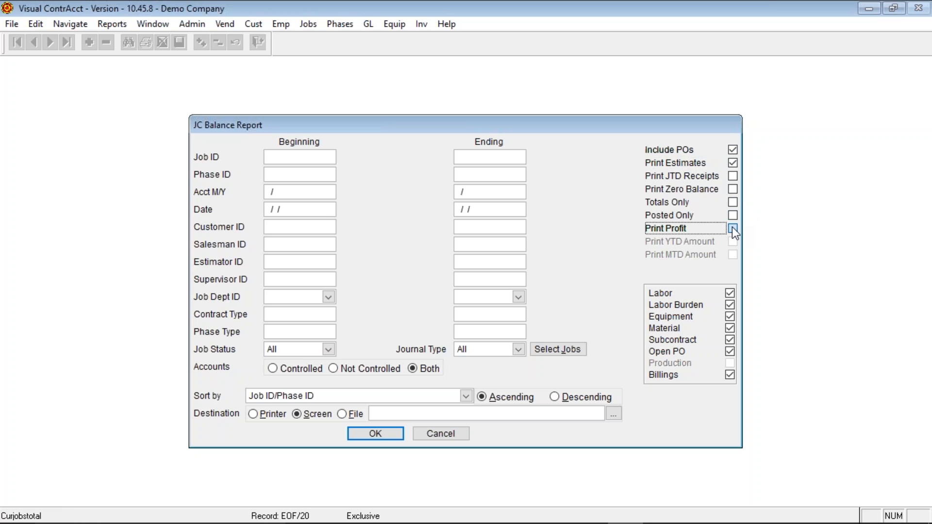
{"action": "left_click", "coordinate": [734, 216]}
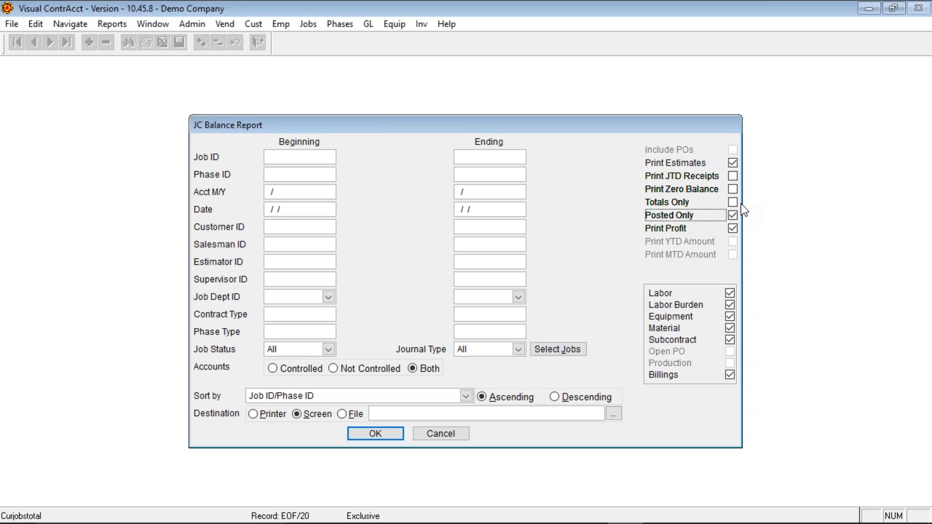
{"action": "left_click", "coordinate": [272, 314]}
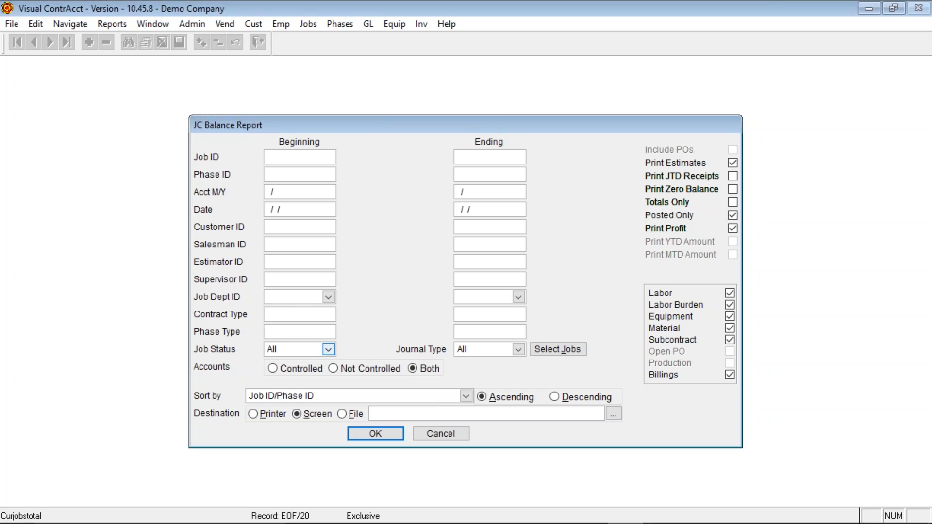
{"action": "left_click", "coordinate": [468, 398]}
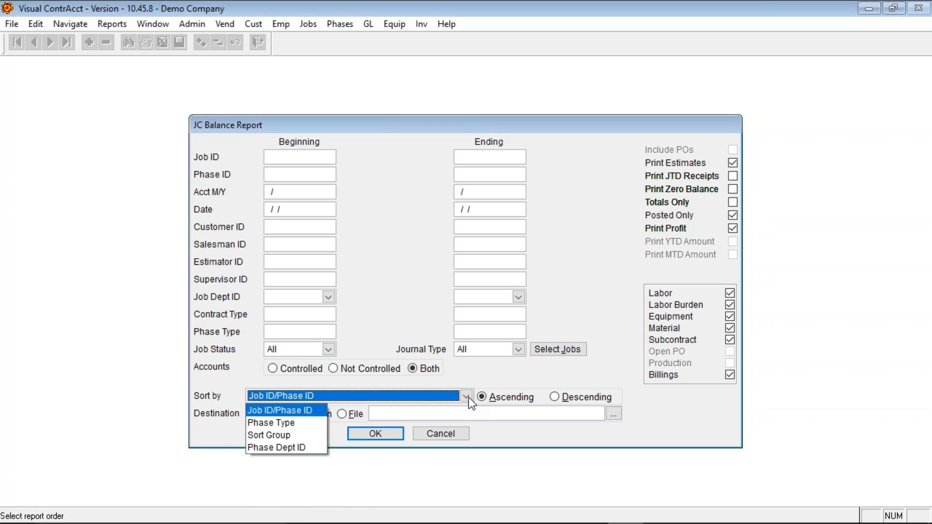
- Sort the report by Sort Group, enter 11/2017 as the ending accounting month, and adjust YTD/MTD options
{"action": "left_click", "coordinate": [272, 435]}
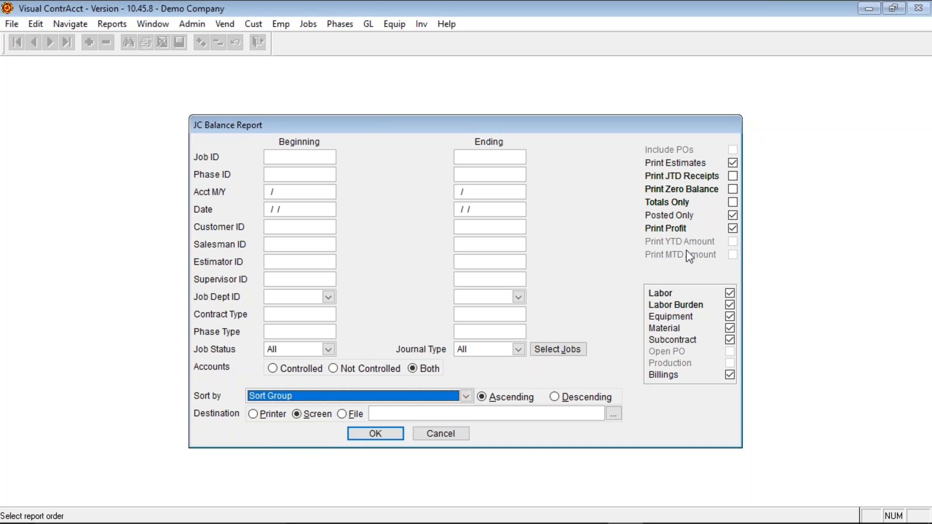
{"action": "left_click", "coordinate": [491, 194]}
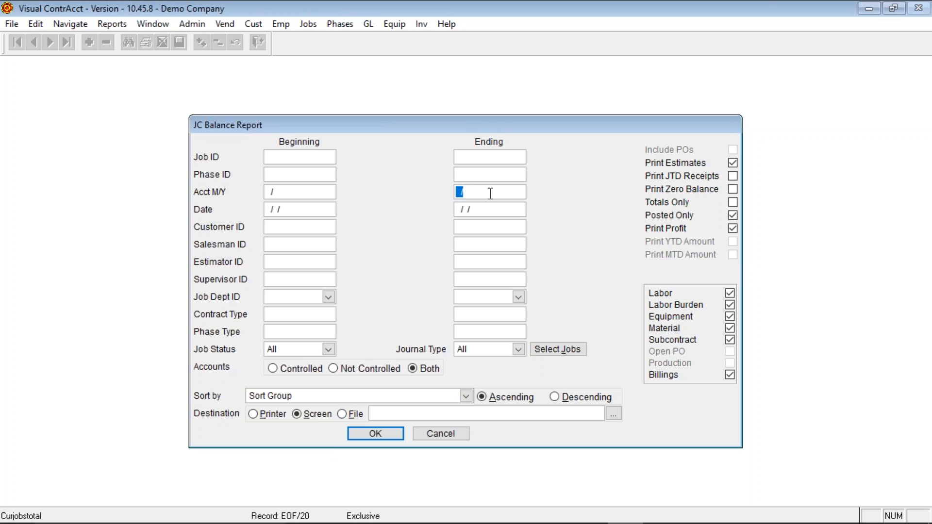
{"action": "type", "text": "112017"}
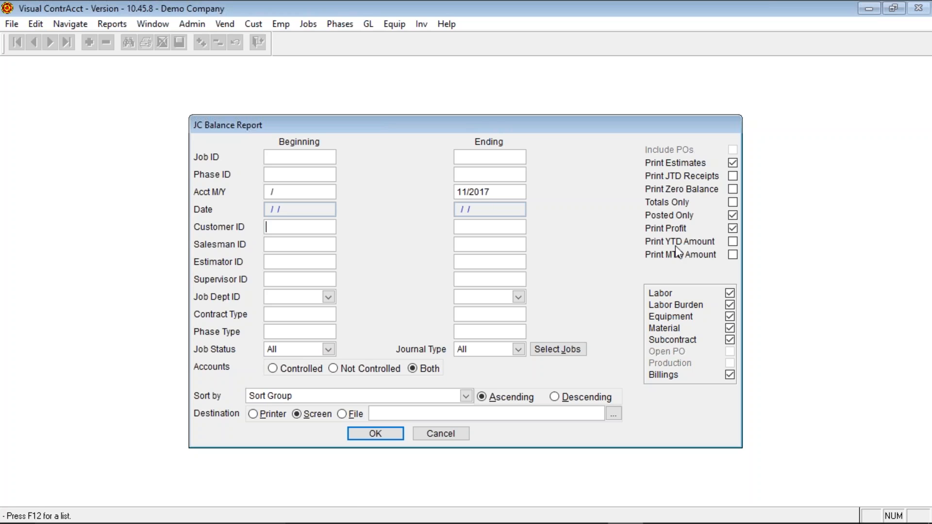
{"action": "left_click", "coordinate": [734, 242]}
{"action": "left_click", "coordinate": [733, 256]}
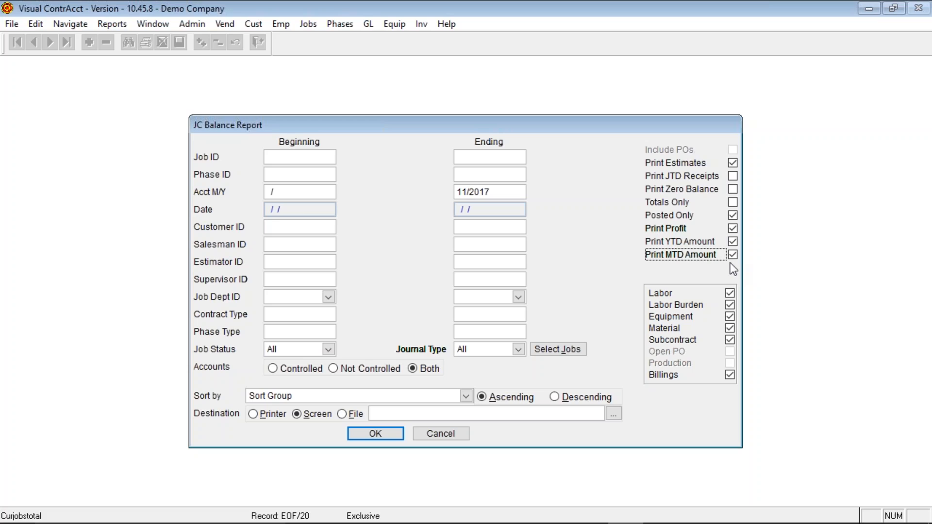
- Leave the beginning accounting month blank, keep Billings included, and tick Totals Only
{"action": "left_click", "coordinate": [286, 191]}
{"action": "type", "text": "112017"}
{"action": "key", "text": "Tab"}
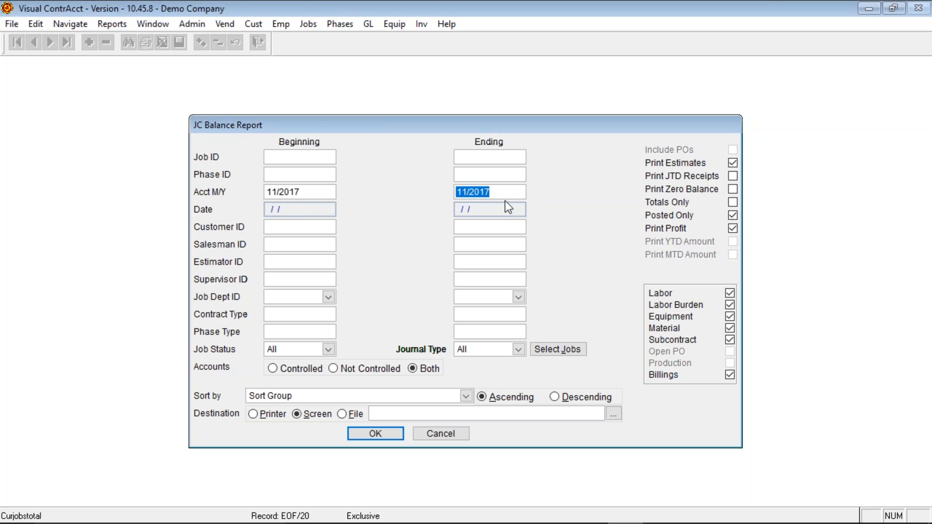
{"action": "left_click", "coordinate": [733, 244]}
{"action": "left_click", "coordinate": [316, 190]}
{"action": "key", "text": "Delete"}
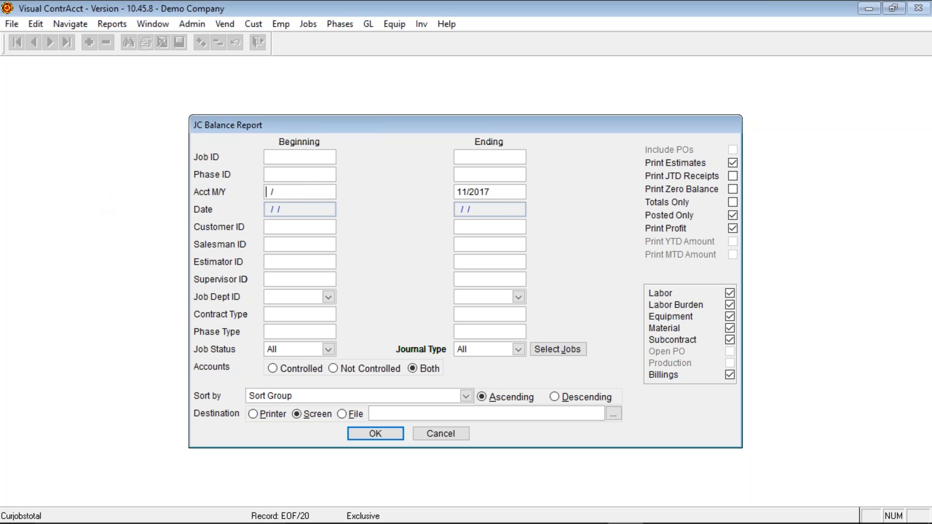
{"action": "key", "text": "Tab"}
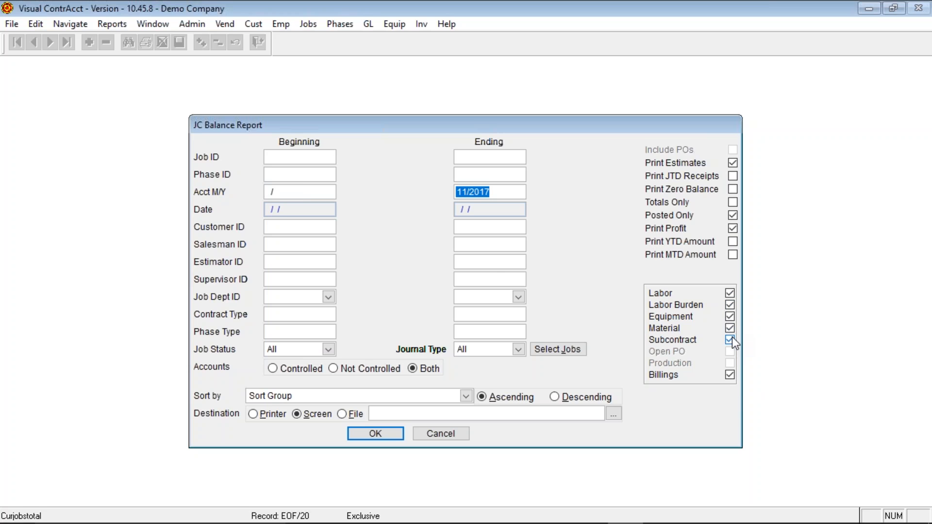
{"action": "left_click", "coordinate": [730, 377]}
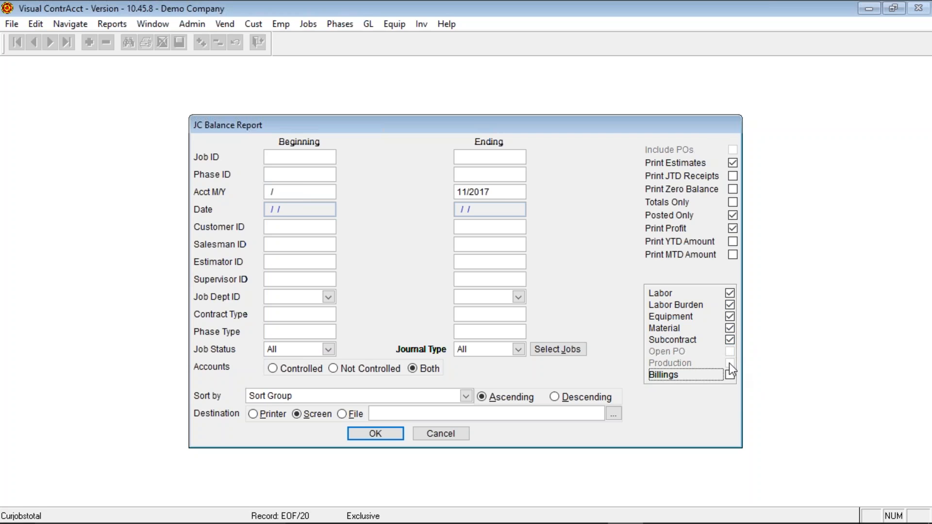
{"action": "left_click", "coordinate": [727, 375]}
{"action": "left_click", "coordinate": [733, 203]}
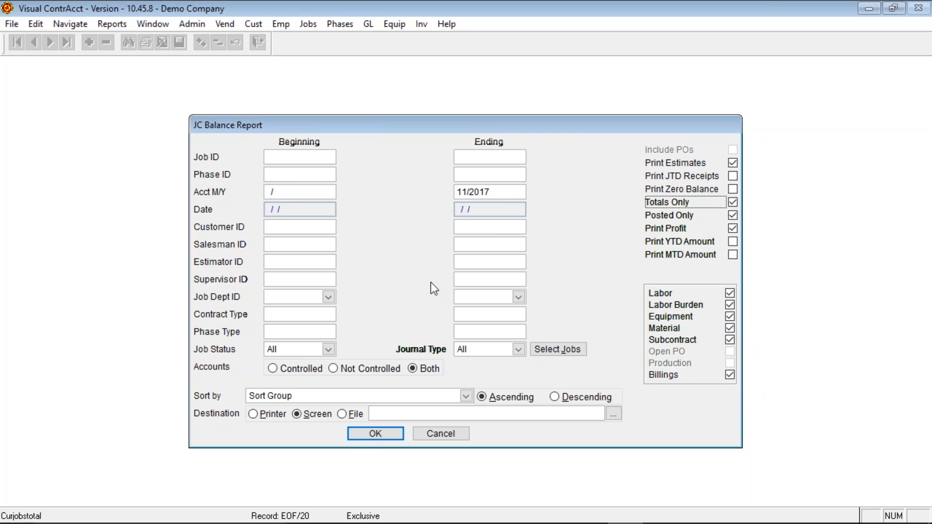
- Run the balance report to screen, review jobs 10 and 50 with 364,040.00 billings, then close it
{"action": "left_click", "coordinate": [368, 432]}
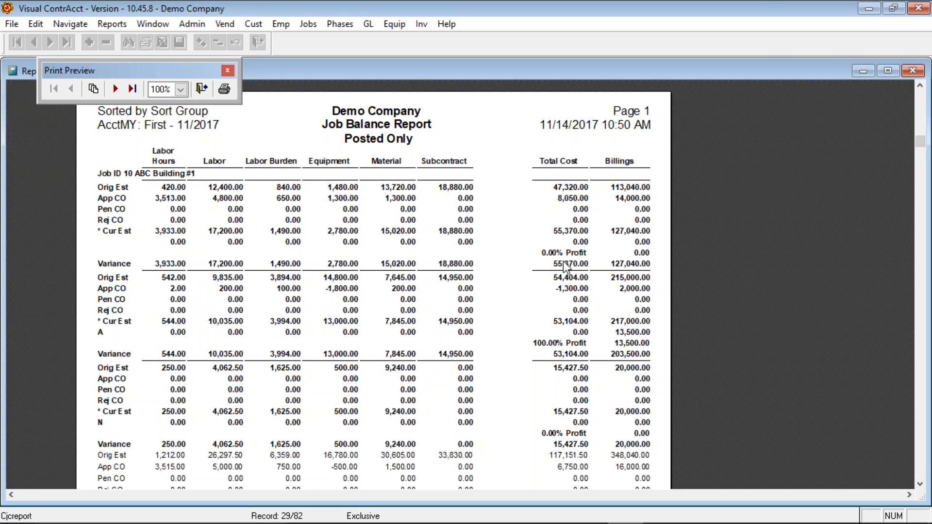
{"action": "scroll", "coordinate": [547, 341], "scroll_direction": "down", "scroll_amount": 7}
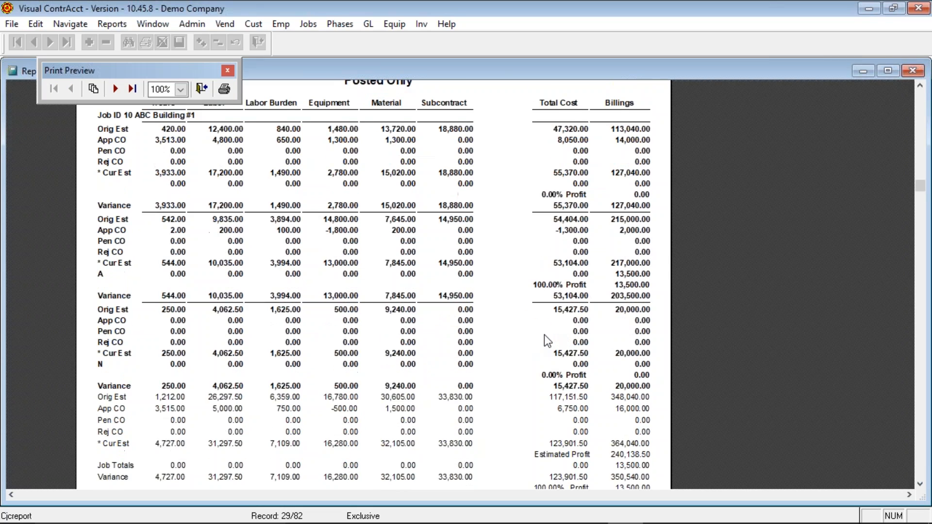
{"action": "scroll", "coordinate": [544, 335], "scroll_direction": "down", "scroll_amount": 5}
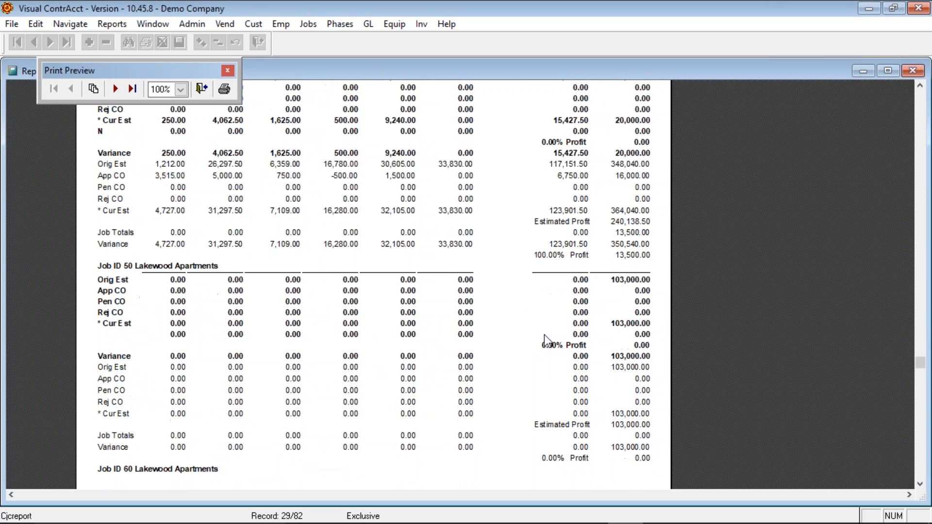
{"action": "scroll", "coordinate": [544, 335], "scroll_direction": "up", "scroll_amount": 4}
{"action": "scroll", "coordinate": [544, 334], "scroll_direction": "down", "scroll_amount": 3}
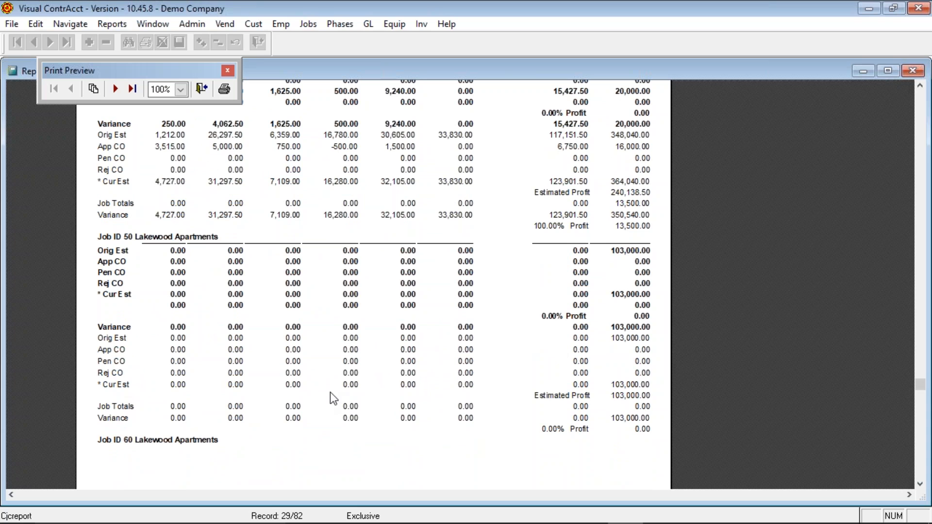
{"action": "scroll", "coordinate": [555, 379], "scroll_direction": "up", "scroll_amount": 7}
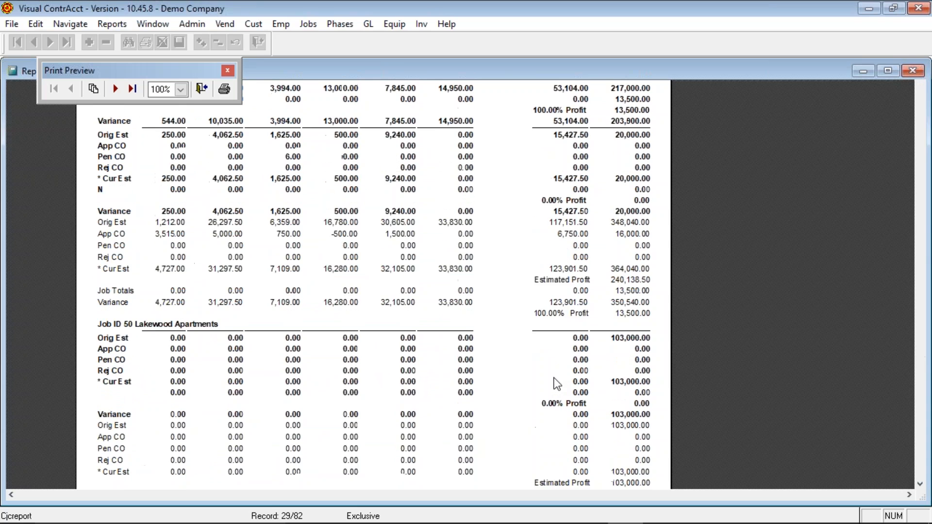
{"action": "left_click", "coordinate": [207, 89]}
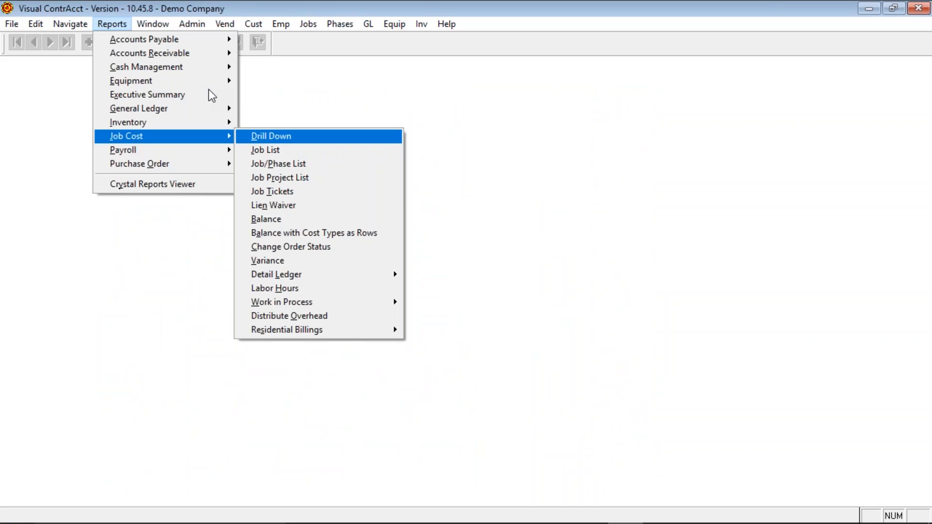
- Rerun the balance report with Print Profit, Posted Only, YTD and MTD amounts through 11/2017 to screen
{"action": "left_click", "coordinate": [315, 219]}
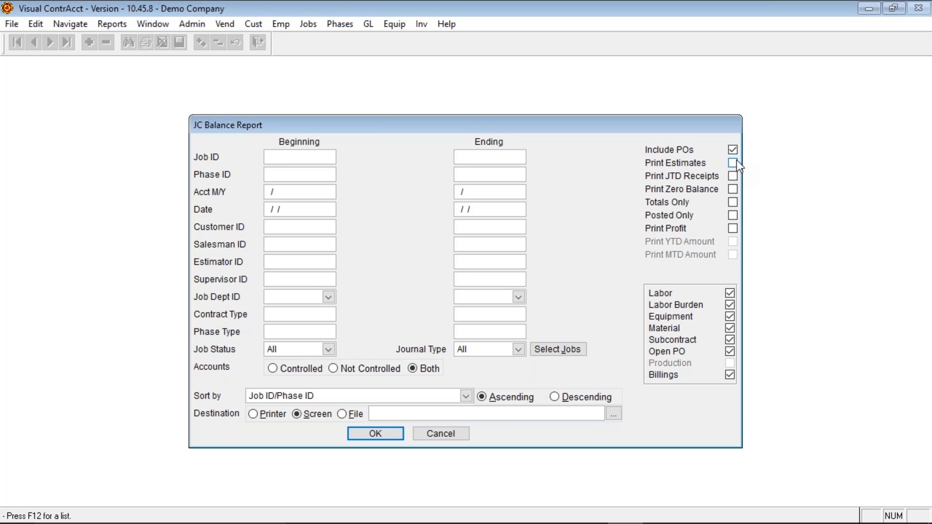
{"action": "left_click", "coordinate": [733, 226]}
{"action": "left_click", "coordinate": [733, 215]}
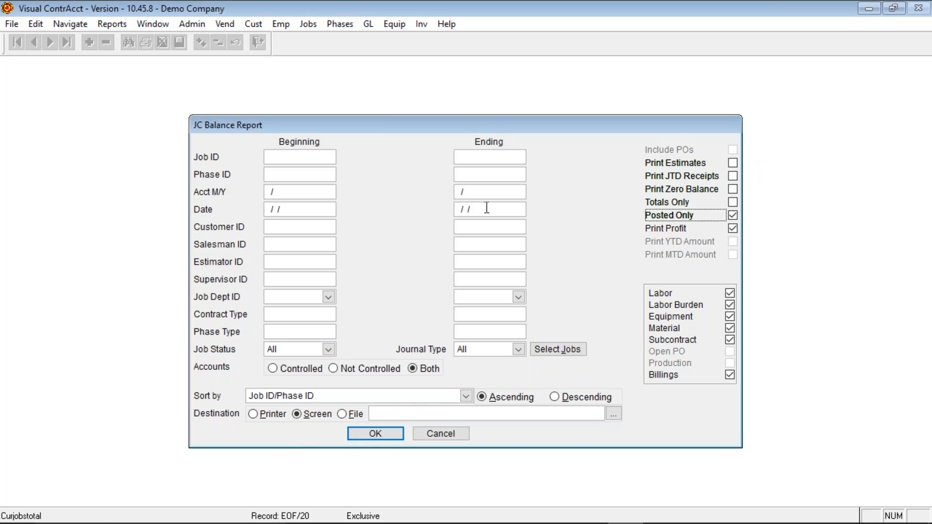
{"action": "left_click", "coordinate": [489, 192]}
{"action": "type", "text": "112017"}
{"action": "key", "text": "Tab"}
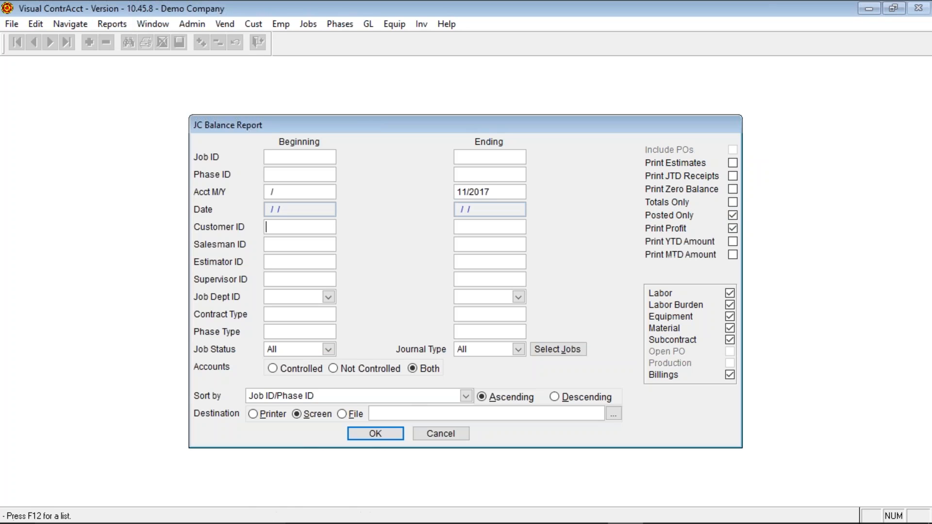
{"action": "left_click", "coordinate": [730, 240]}
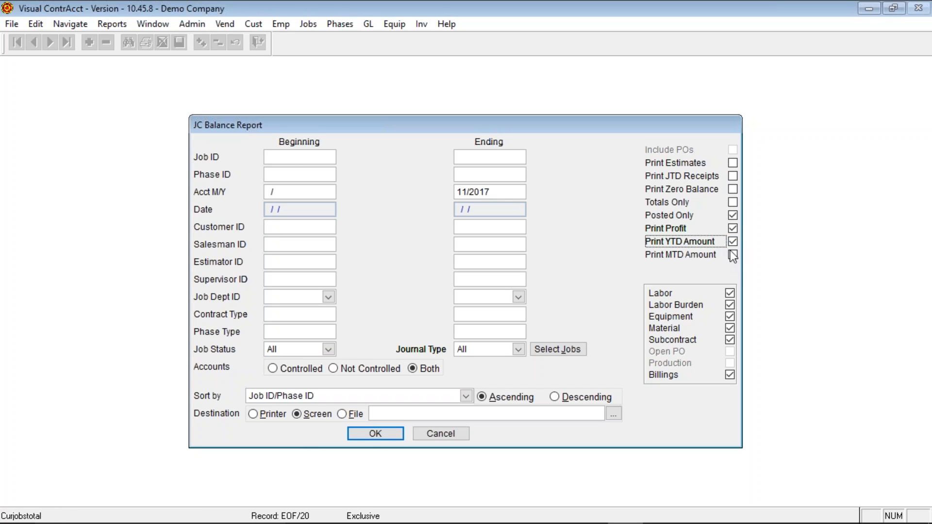
{"action": "left_click", "coordinate": [733, 255]}
{"action": "left_click", "coordinate": [366, 434]}
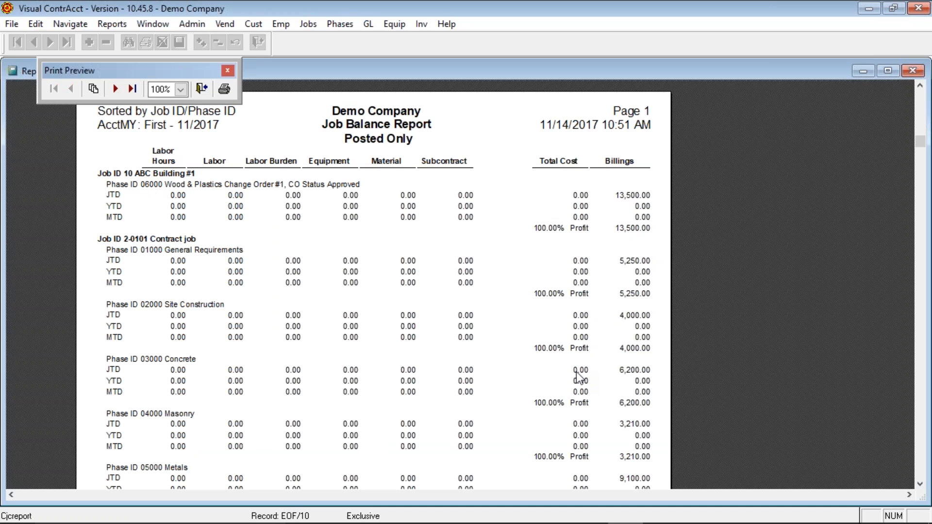
- Flip between the first page and the totals page of the Job Balance Report, then close the preview
{"action": "scroll", "coordinate": [579, 377], "scroll_direction": "down", "scroll_amount": 5}
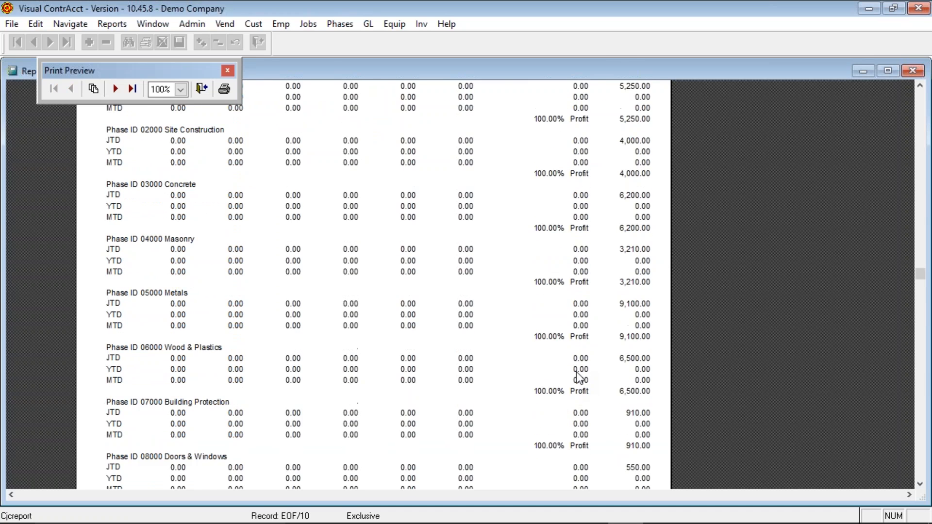
{"action": "scroll", "coordinate": [573, 349], "scroll_direction": "up", "scroll_amount": 9}
{"action": "left_click", "coordinate": [132, 89]}
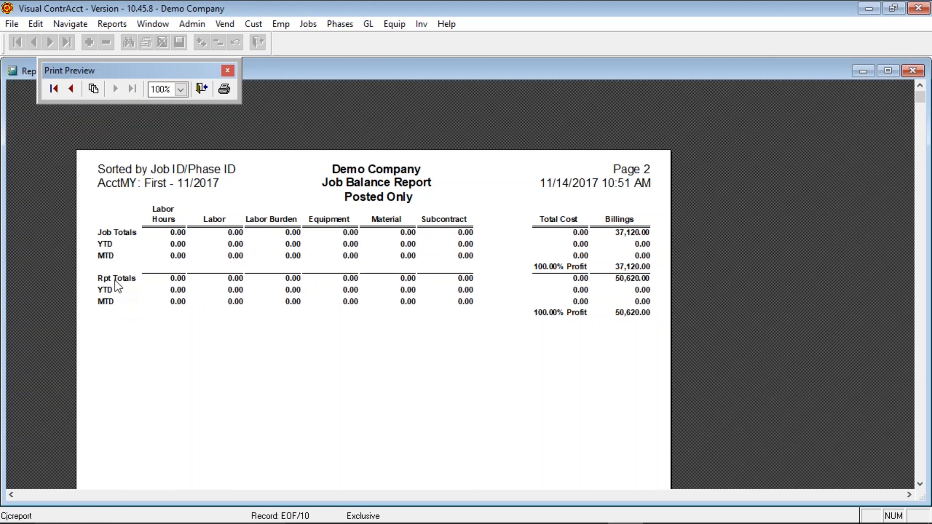
{"action": "left_click", "coordinate": [71, 89]}
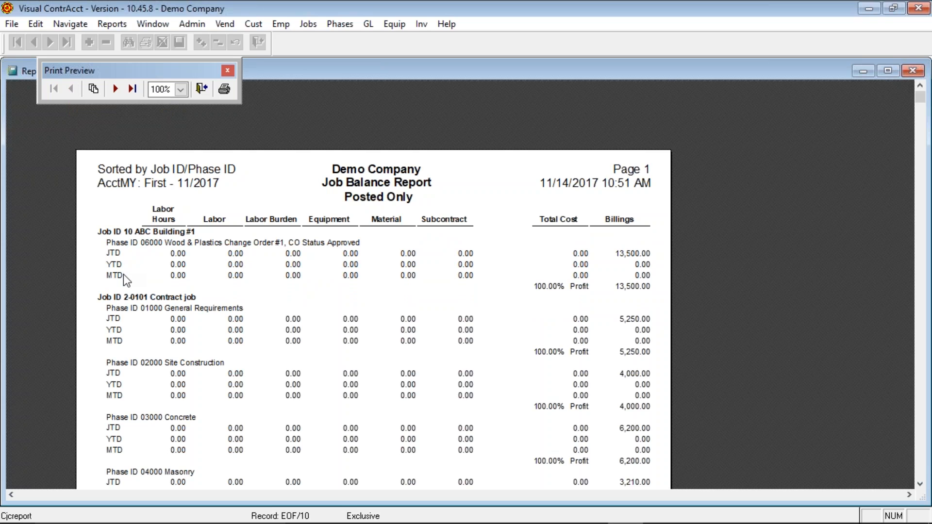
{"action": "scroll", "coordinate": [123, 275], "scroll_direction": "down", "scroll_amount": 10}
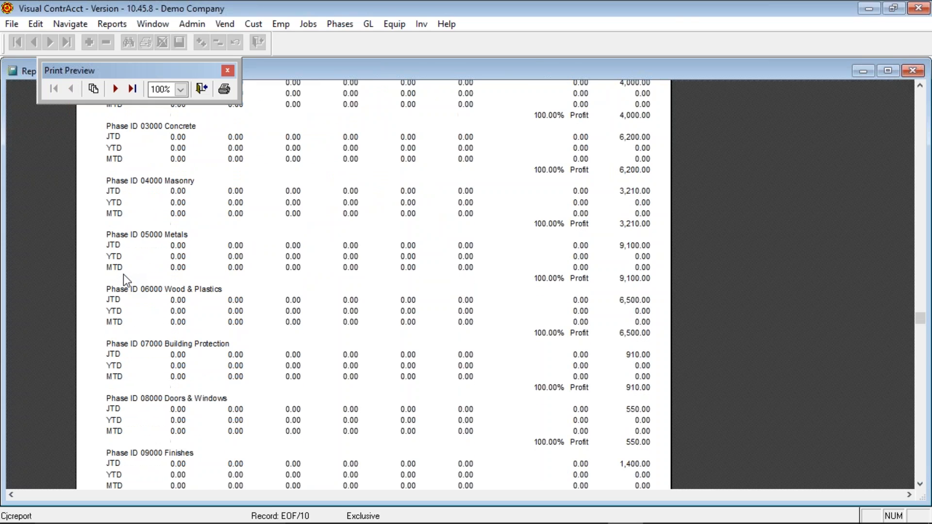
{"action": "left_click", "coordinate": [115, 88]}
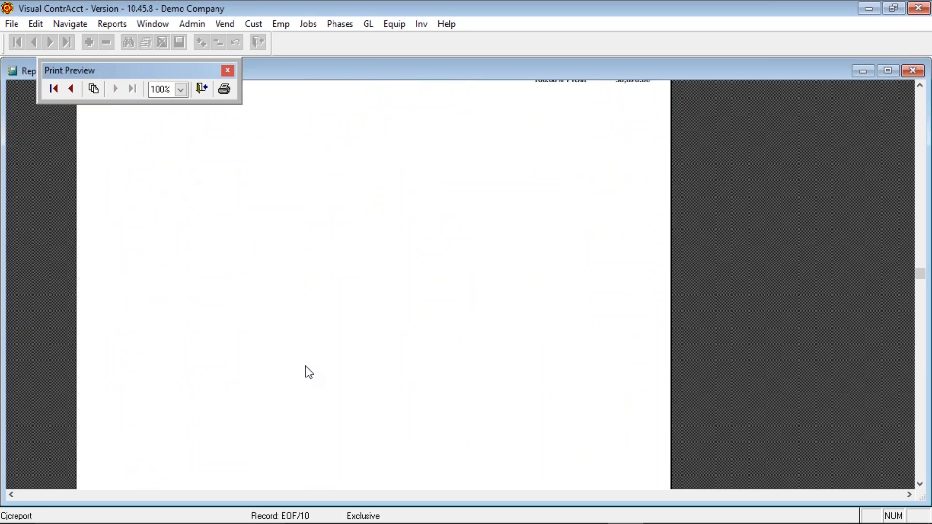
{"action": "scroll", "coordinate": [304, 356], "scroll_direction": "up", "scroll_amount": 3}
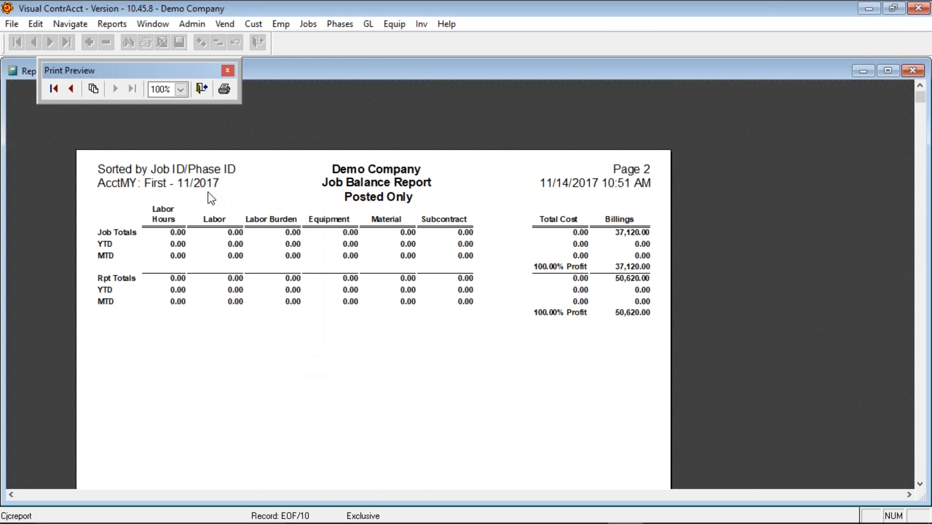
{"action": "left_click", "coordinate": [201, 89]}
- Reopen the Job Cost Balance report options and cancel them without running the report
{"action": "left_click", "coordinate": [112, 24]}
{"action": "mouse_move", "coordinate": [146, 135]}
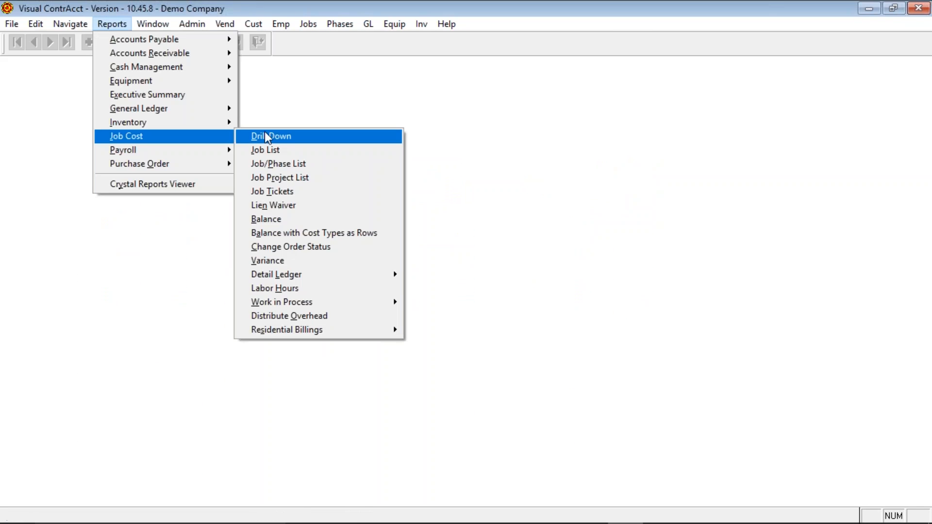
{"action": "left_click", "coordinate": [312, 220]}
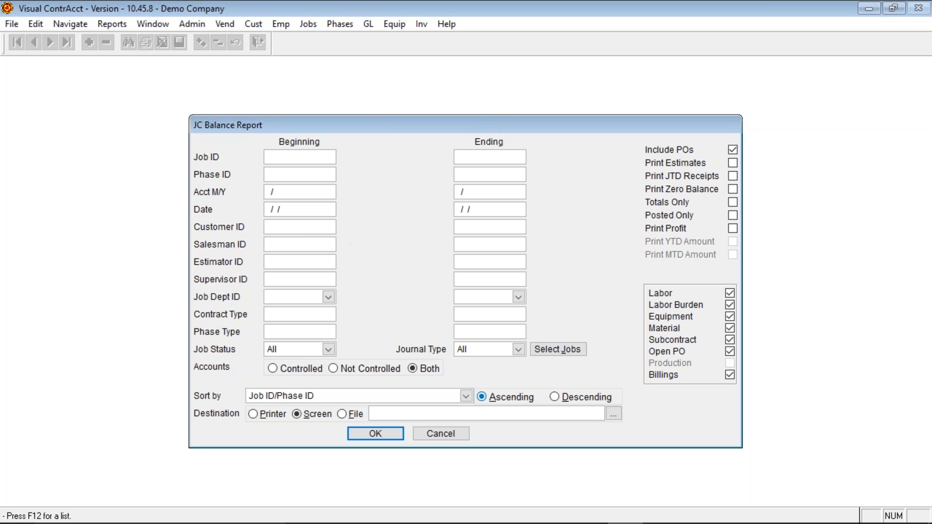
{"action": "left_click", "coordinate": [440, 434]}
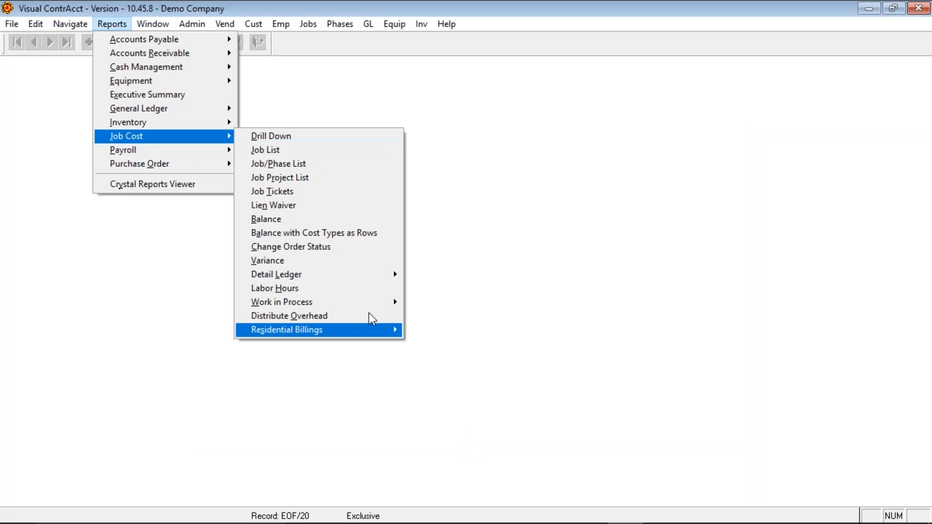
- Run the Balance with Cost Types as Rows report for job 10 and close its preview
{"action": "left_click", "coordinate": [334, 235]}
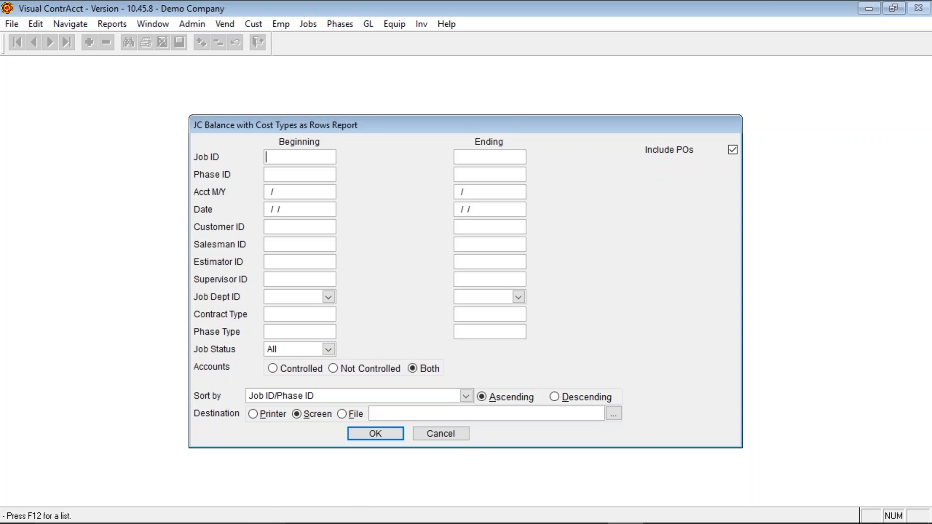
{"action": "type", "text": "10"}
{"action": "key", "text": "Tab"}
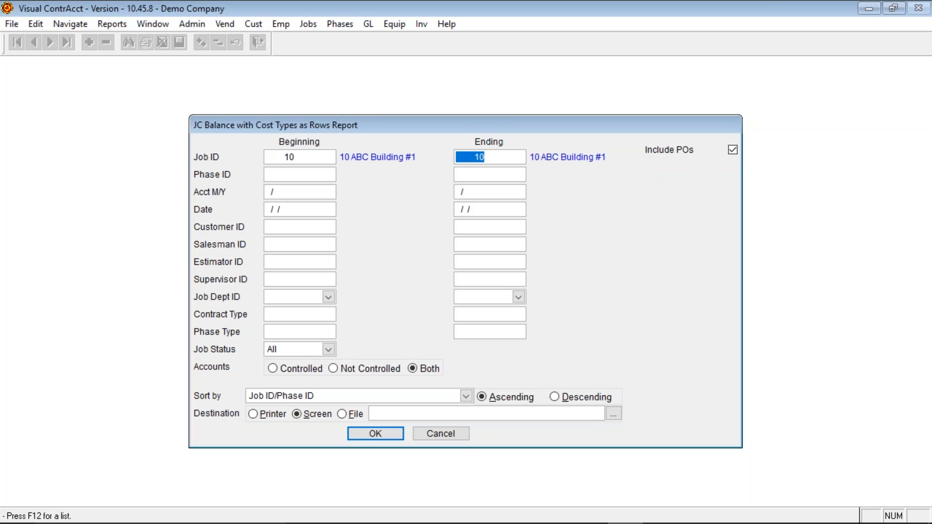
{"action": "key", "text": "Return"}
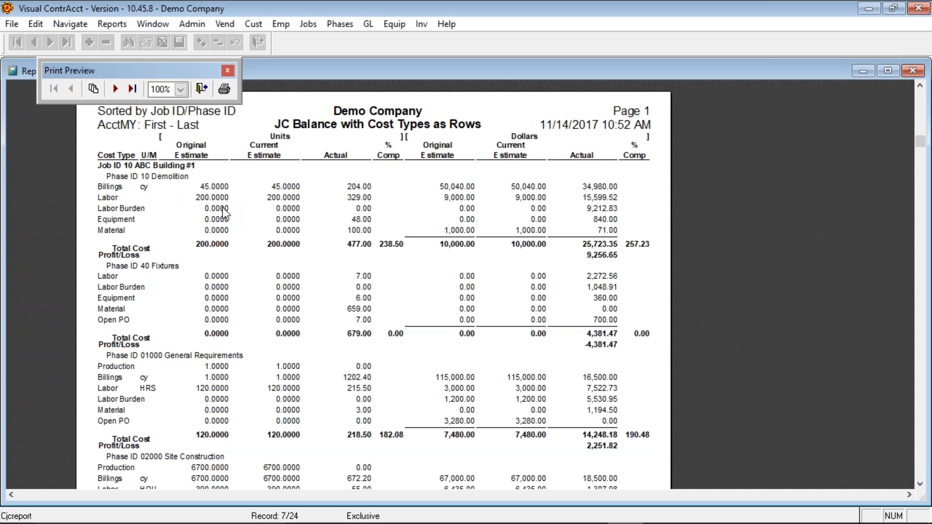
{"action": "left_click", "coordinate": [201, 92]}
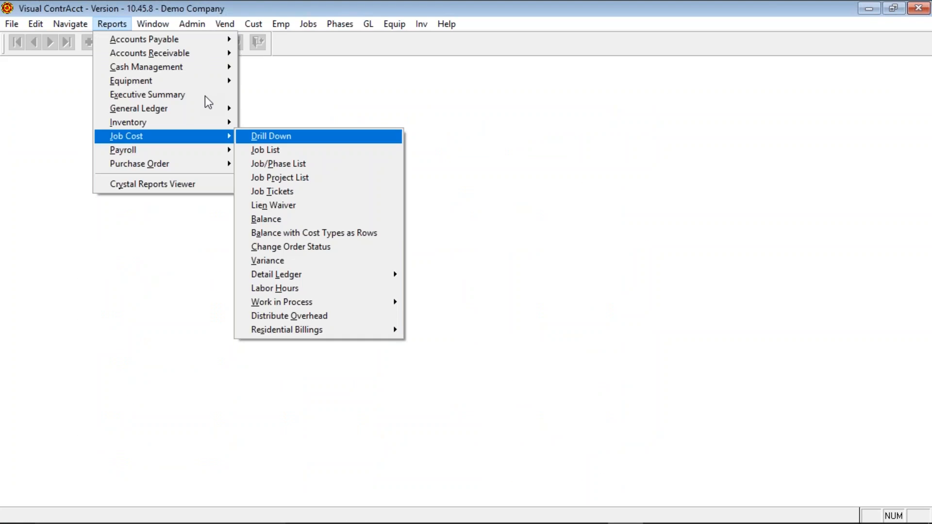
- Run the Change Order Status report for job 10, scroll through its preview, then close it
{"action": "left_click", "coordinate": [336, 256]}
{"action": "type", "text": "10"}
{"action": "key", "text": "Tab"}
{"action": "key", "text": "Return"}
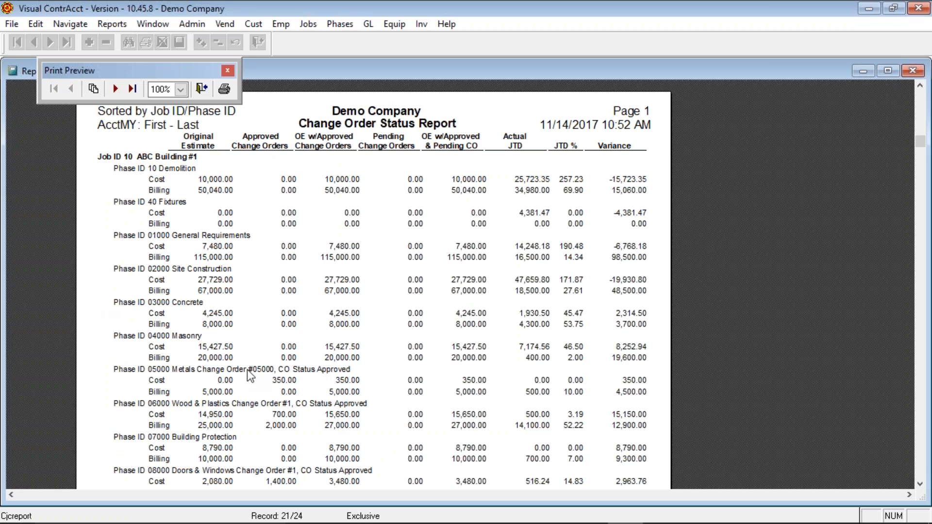
{"action": "scroll", "coordinate": [398, 454], "scroll_direction": "down", "scroll_amount": 3}
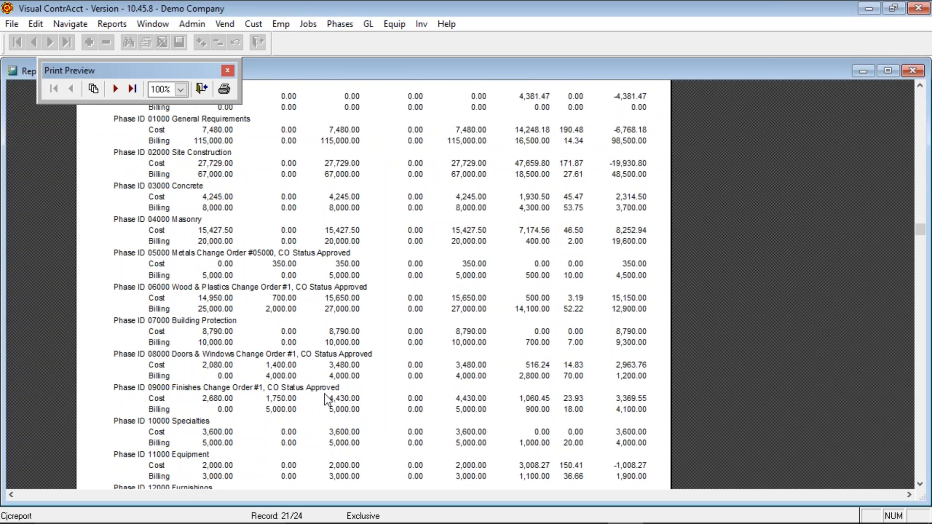
{"action": "scroll", "coordinate": [325, 392], "scroll_direction": "down", "scroll_amount": 7}
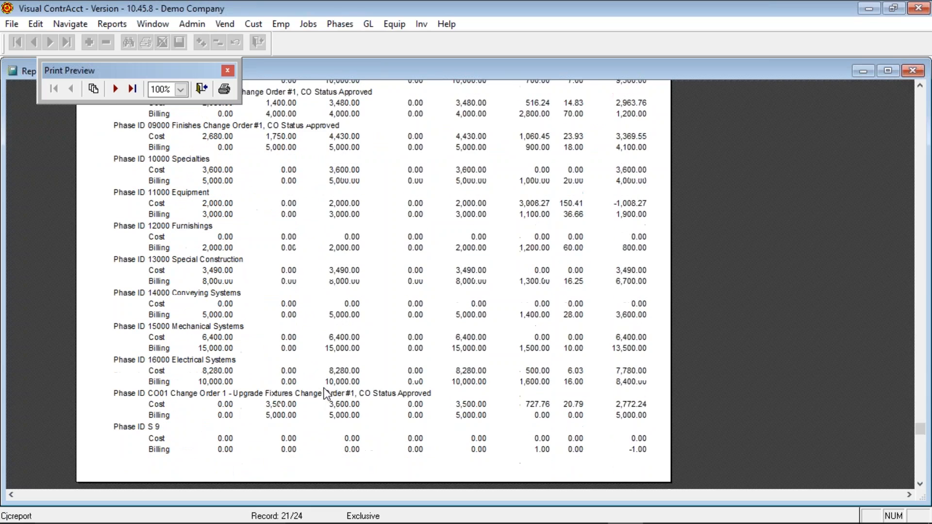
{"action": "scroll", "coordinate": [324, 392], "scroll_direction": "up", "scroll_amount": 5}
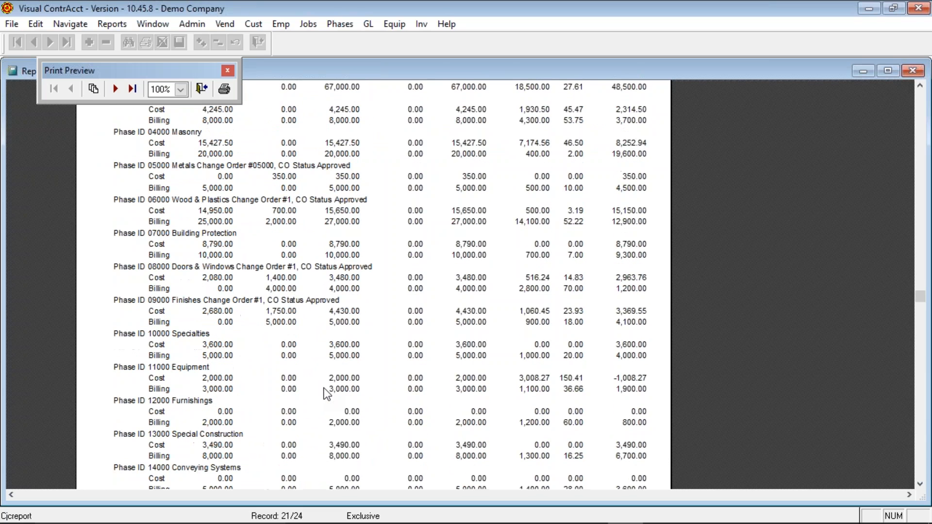
{"action": "left_click", "coordinate": [201, 89]}
- Run the Job Cost Variance report for job 10 and close the preview after reviewing it
{"action": "left_click", "coordinate": [112, 24]}
{"action": "mouse_move", "coordinate": [145, 136]}
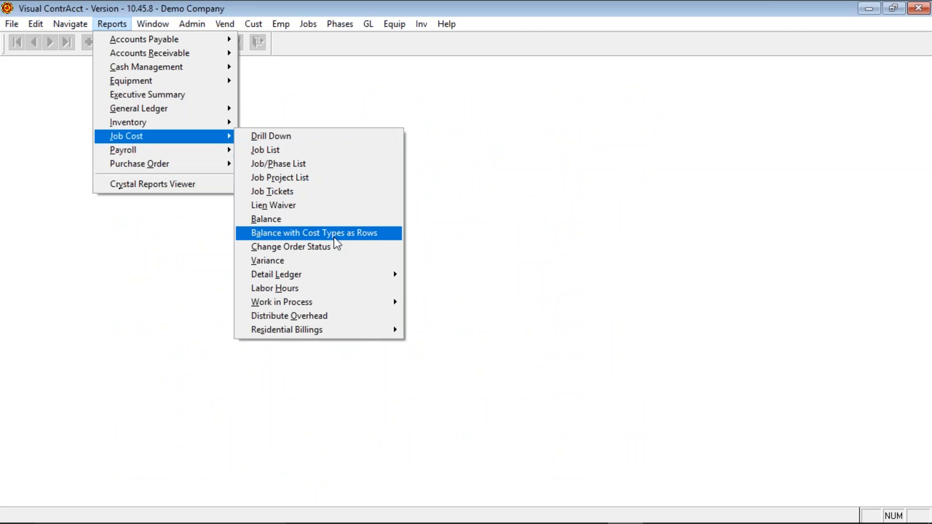
{"action": "left_click", "coordinate": [322, 264]}
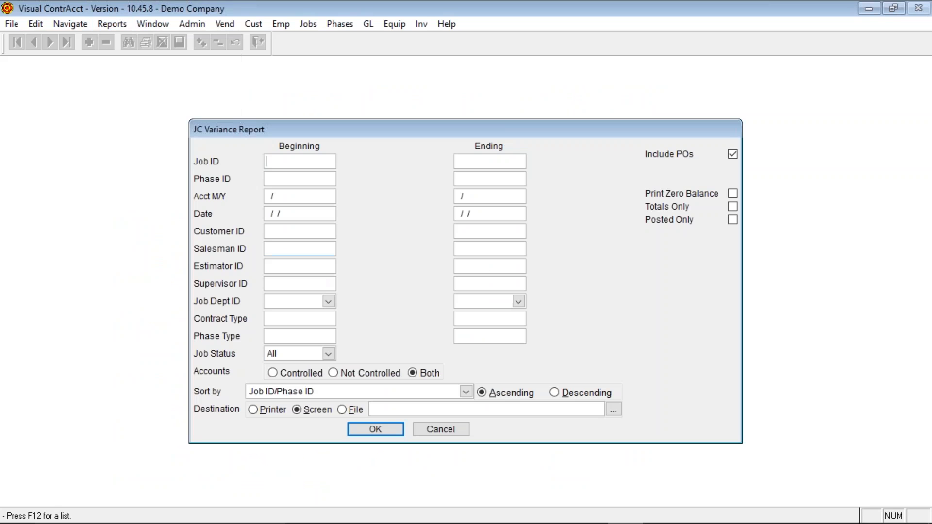
{"action": "type", "text": "10"}
{"action": "key", "text": "Tab"}
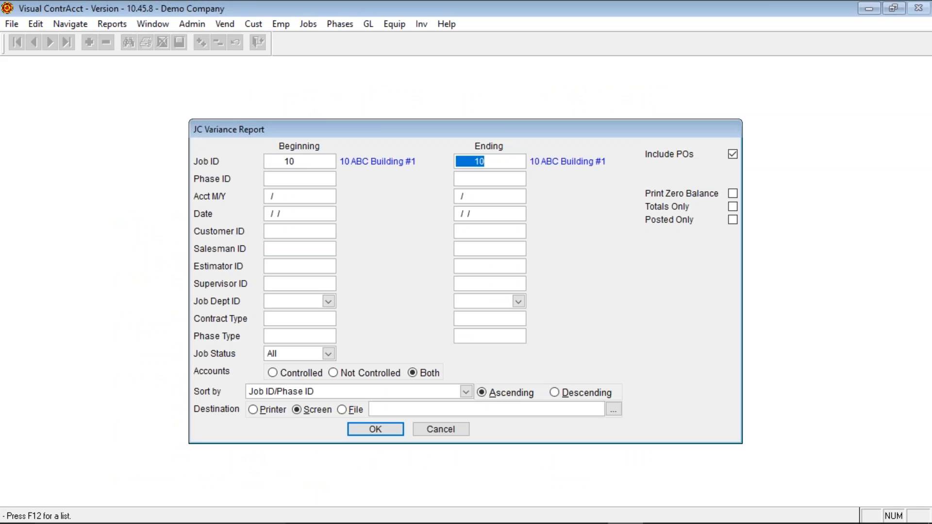
{"action": "left_click", "coordinate": [381, 430]}
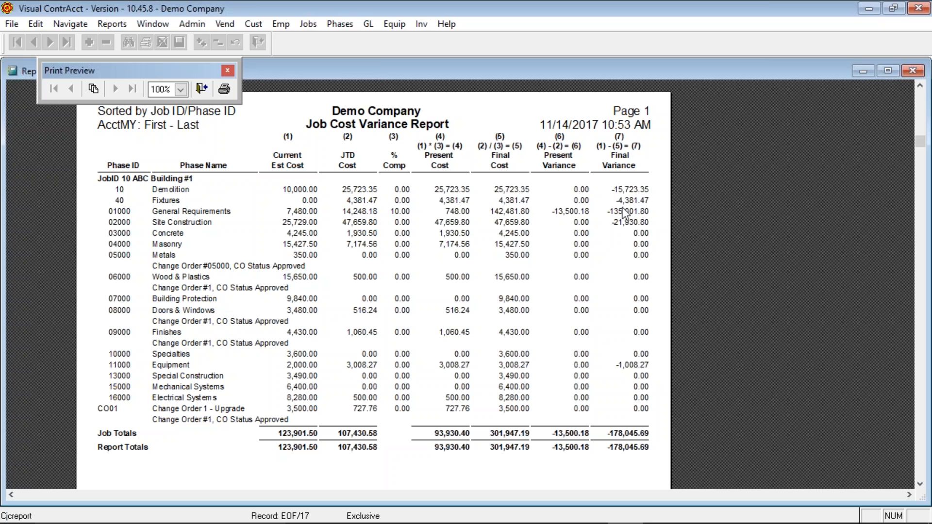
{"action": "left_click", "coordinate": [202, 88]}
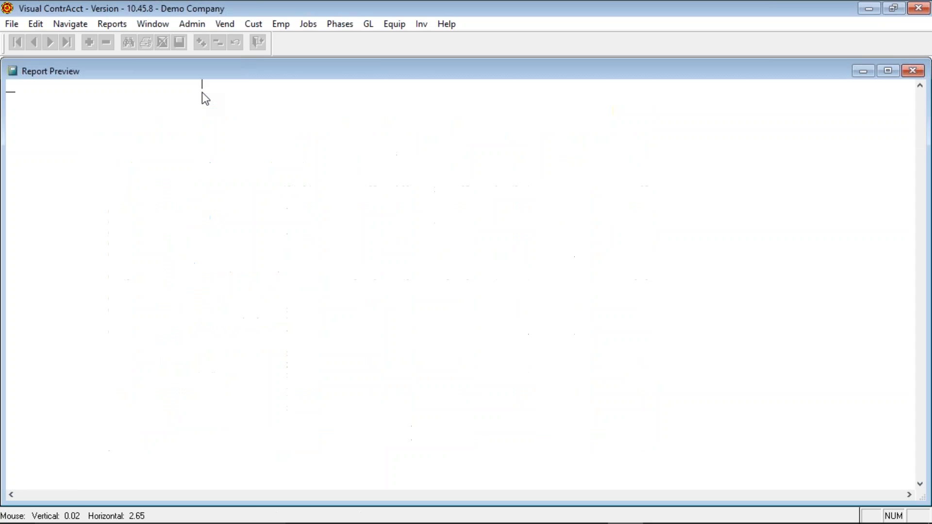
{"action": "key", "text": "alt+r"}
- Generate the portrait Detail Ledger by Job/Phase preview for job 10
{"action": "key", "text": "j"}
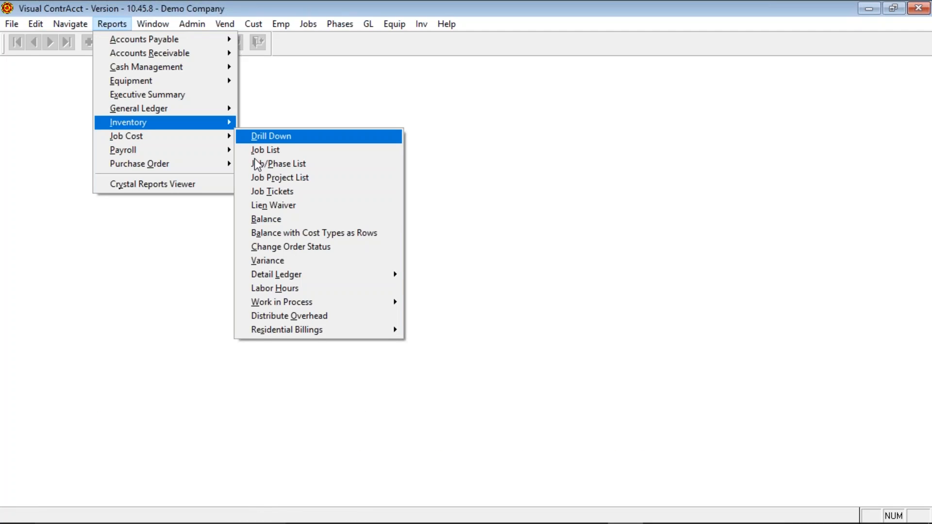
{"action": "mouse_move", "coordinate": [295, 279]}
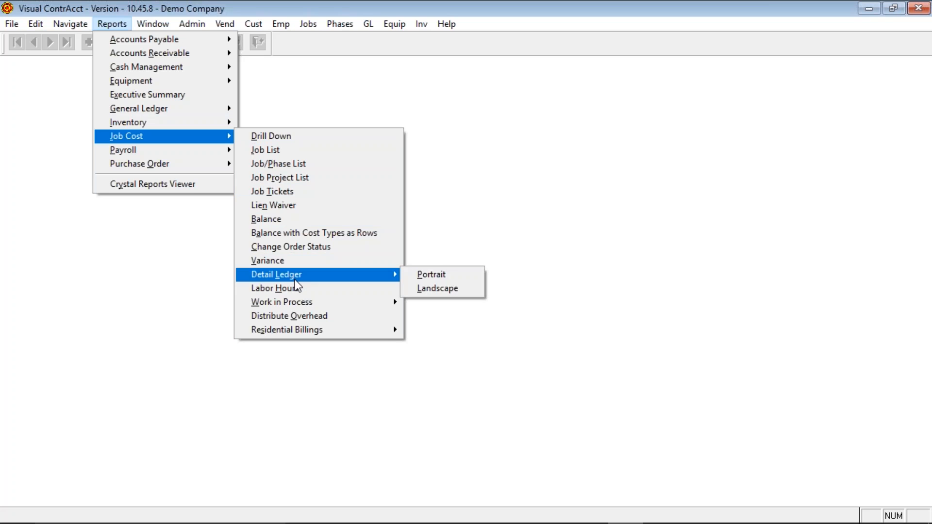
{"action": "left_click", "coordinate": [413, 275]}
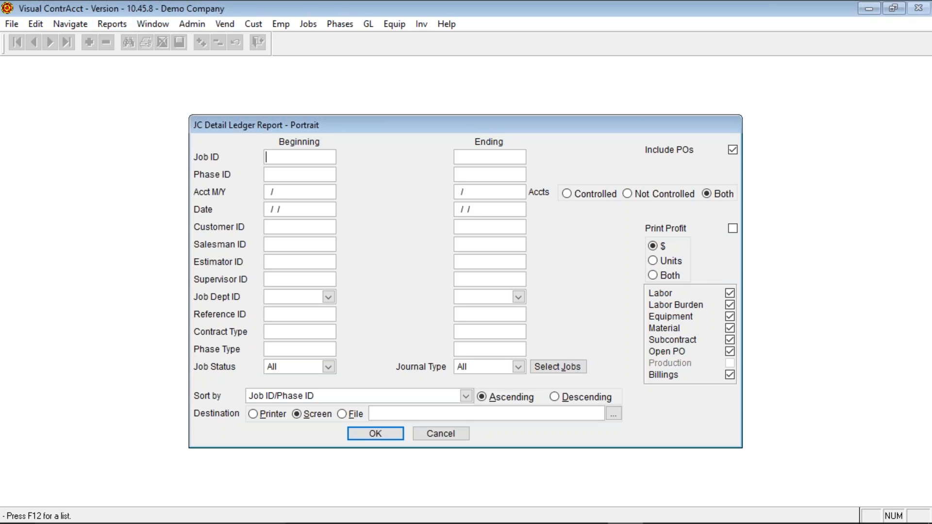
{"action": "type", "text": "10"}
{"action": "key", "text": "Tab"}
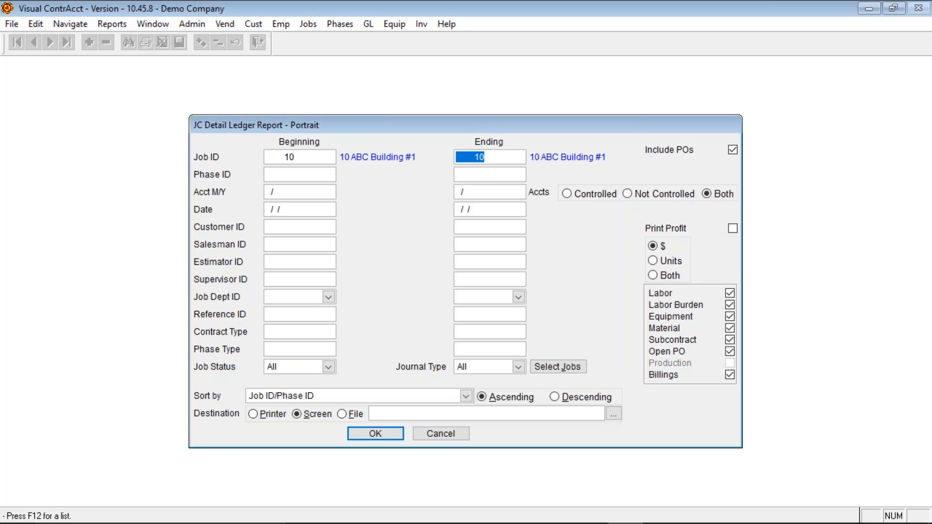
{"action": "left_click", "coordinate": [365, 434]}
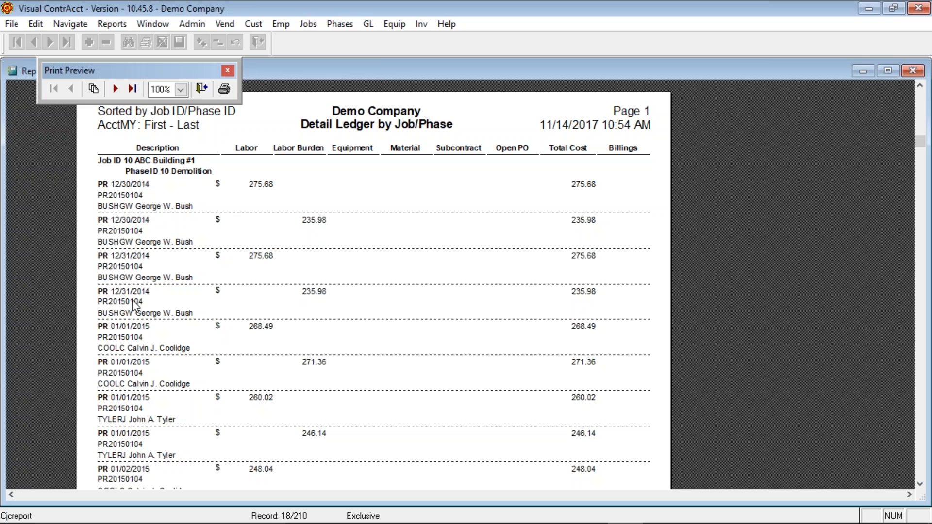
- Page through the ledger preview to page 5, then close it
{"action": "left_click", "coordinate": [115, 89]}
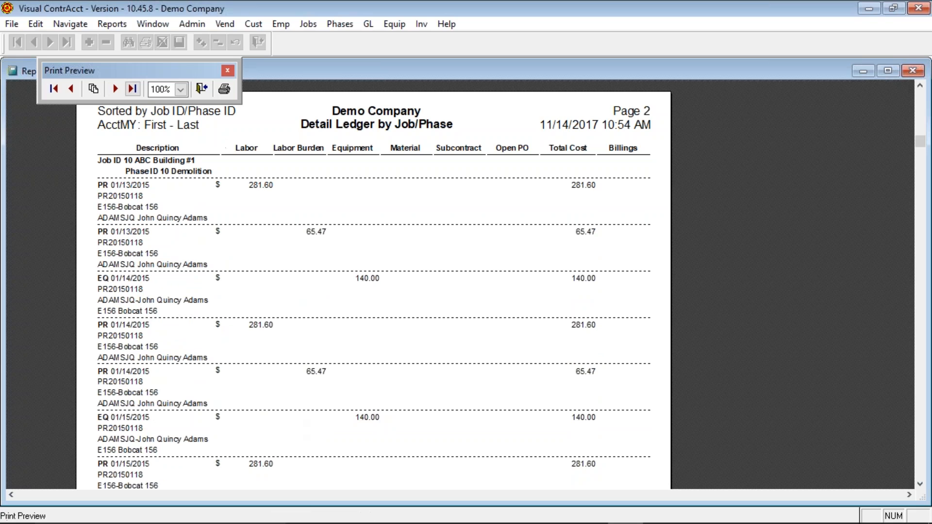
{"action": "left_click", "coordinate": [115, 90]}
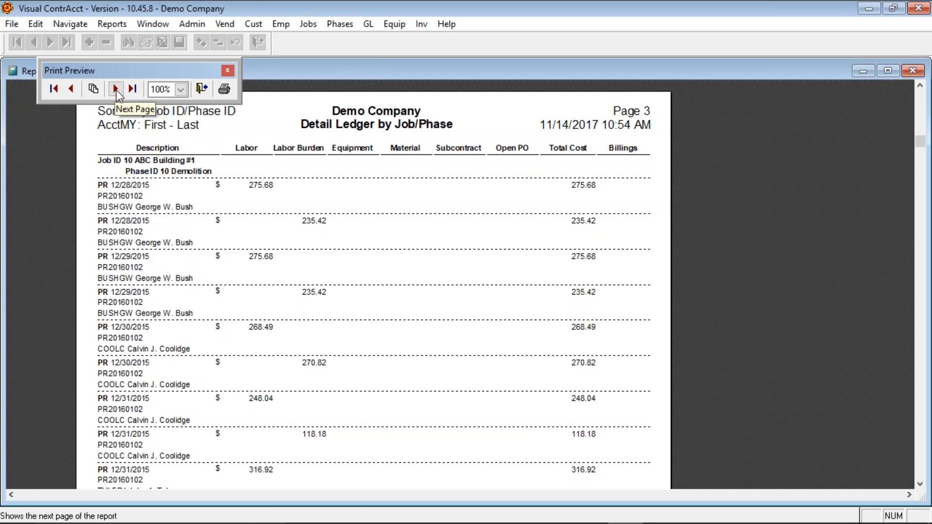
{"action": "left_click", "coordinate": [116, 90]}
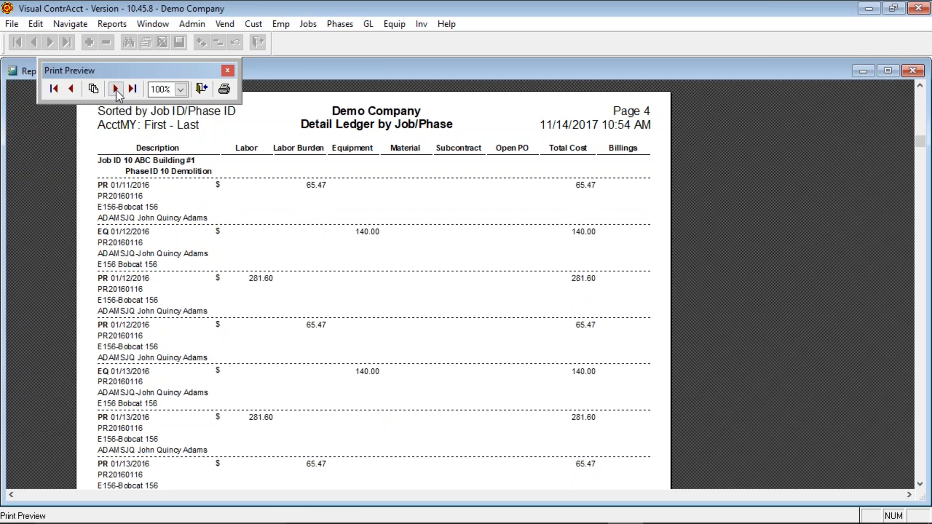
{"action": "left_click", "coordinate": [115, 89]}
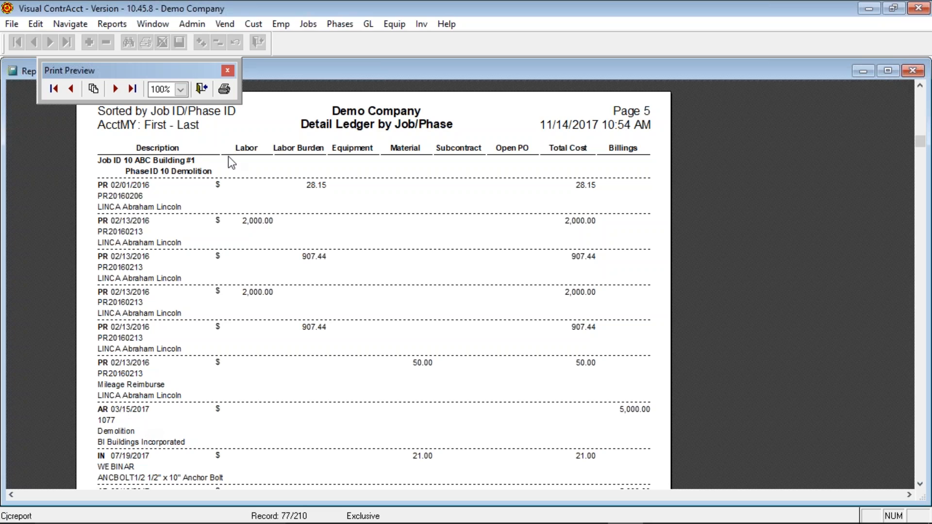
{"action": "left_click", "coordinate": [202, 91]}
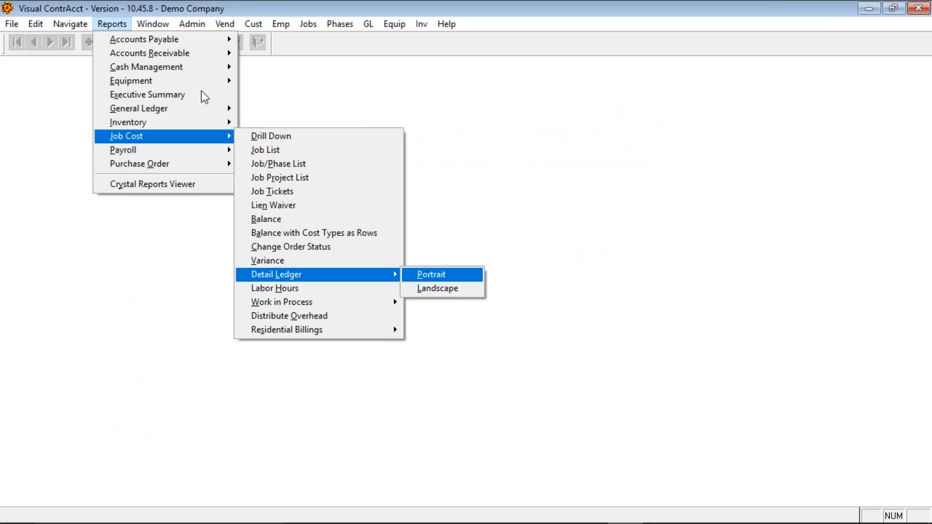
- Run the Job Labor Hours report to screen for job 10
{"action": "left_click", "coordinate": [329, 290]}
{"action": "type", "text": "10"}
{"action": "key", "text": "Tab"}
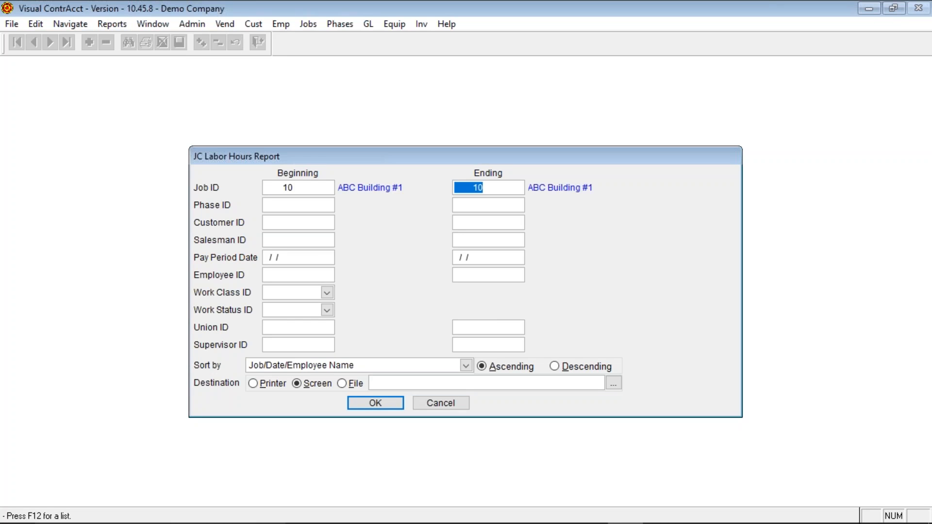
{"action": "key", "text": "Return"}
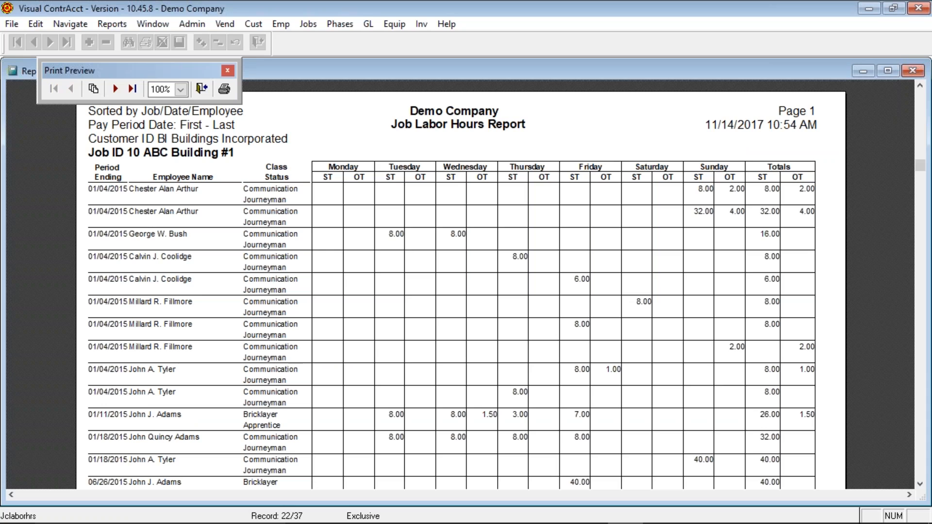
- Check the job totals on page 2 (586.50 straight-time, 71.00 overtime hours), then close the preview
{"action": "left_click", "coordinate": [117, 90]}
{"action": "scroll", "coordinate": [205, 298], "scroll_direction": "down", "scroll_amount": 3}
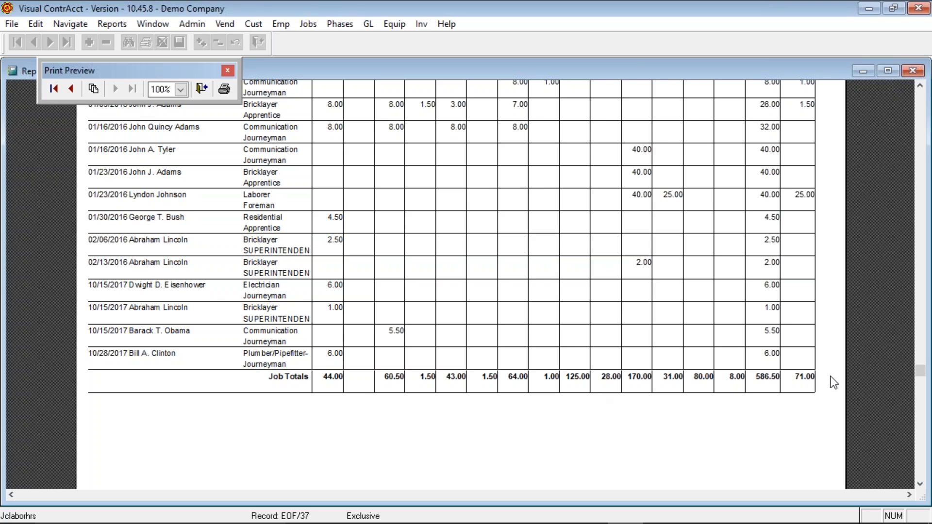
{"action": "scroll", "coordinate": [823, 383], "scroll_direction": "up", "scroll_amount": 4}
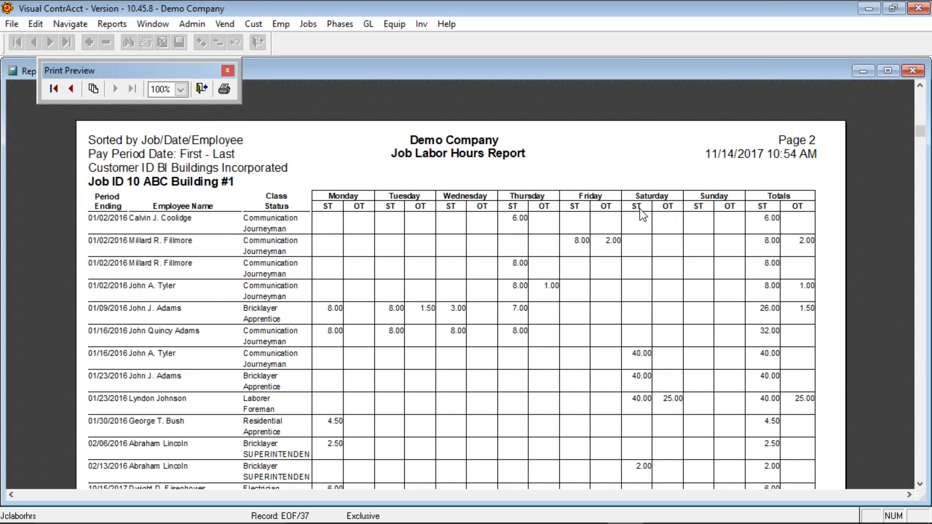
{"action": "scroll", "coordinate": [785, 285], "scroll_direction": "down", "scroll_amount": 5}
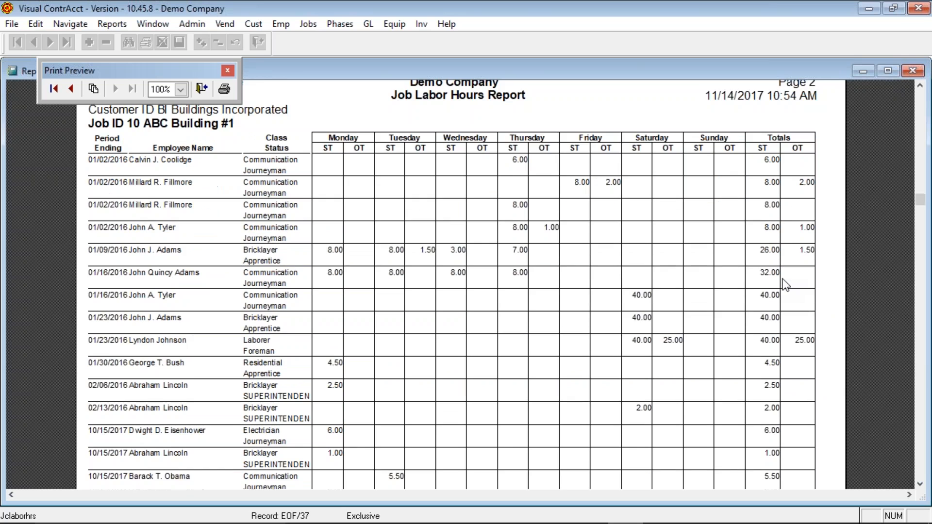
{"action": "scroll", "coordinate": [785, 285], "scroll_direction": "up", "scroll_amount": 3}
{"action": "scroll", "coordinate": [786, 286], "scroll_direction": "up", "scroll_amount": 2}
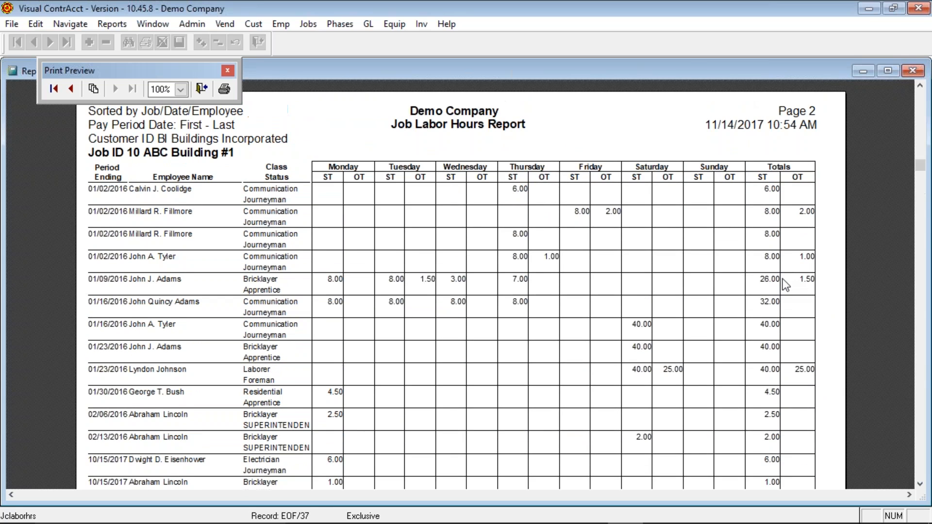
{"action": "scroll", "coordinate": [785, 285], "scroll_direction": "down", "scroll_amount": 4}
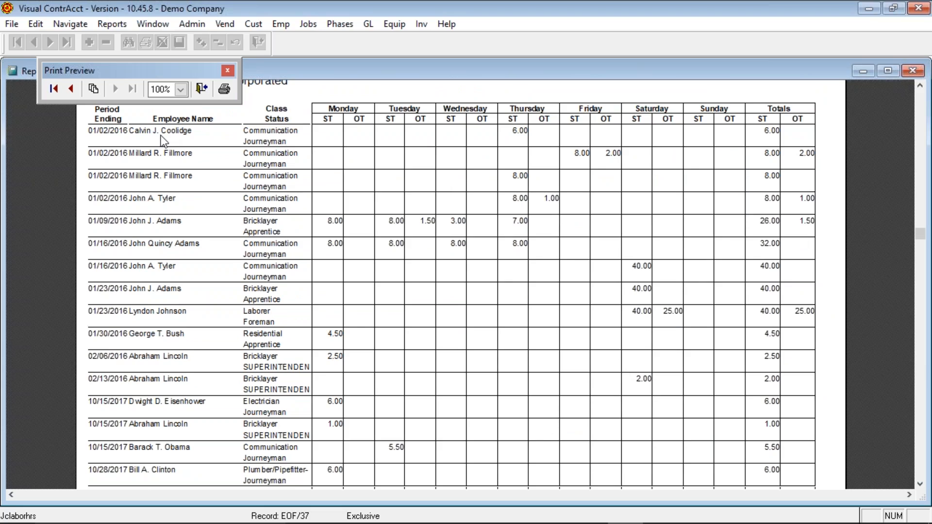
{"action": "left_click", "coordinate": [198, 89]}
{"action": "key", "text": "alt+r"}
{"action": "key", "text": "j"}
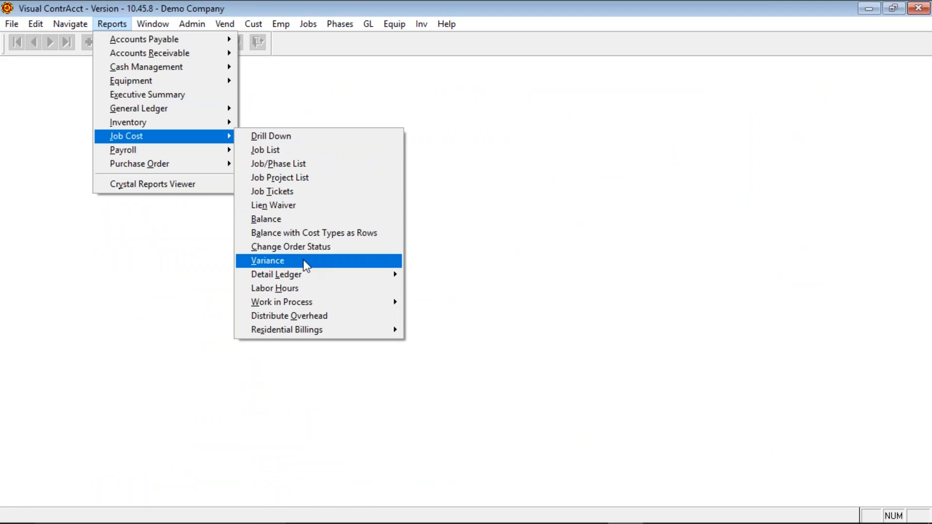
{"action": "left_click", "coordinate": [310, 288]}
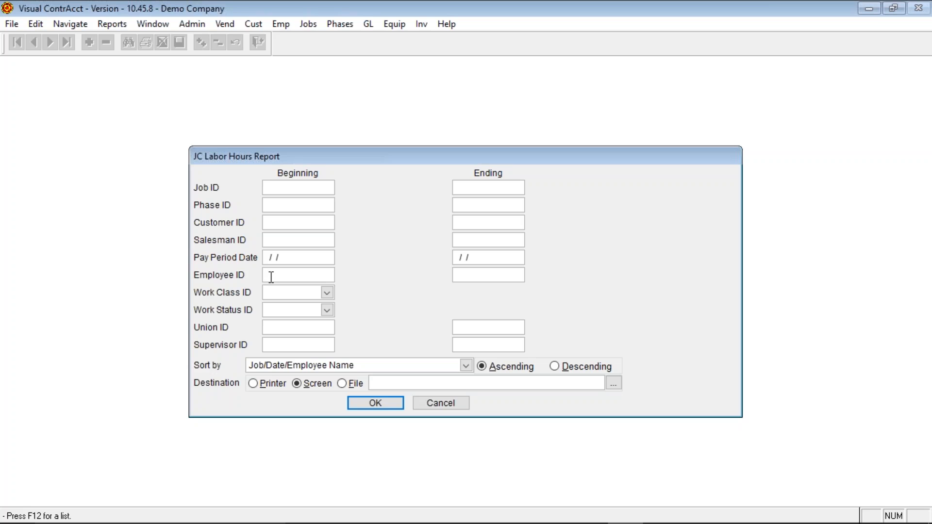
{"action": "left_click", "coordinate": [294, 256]}
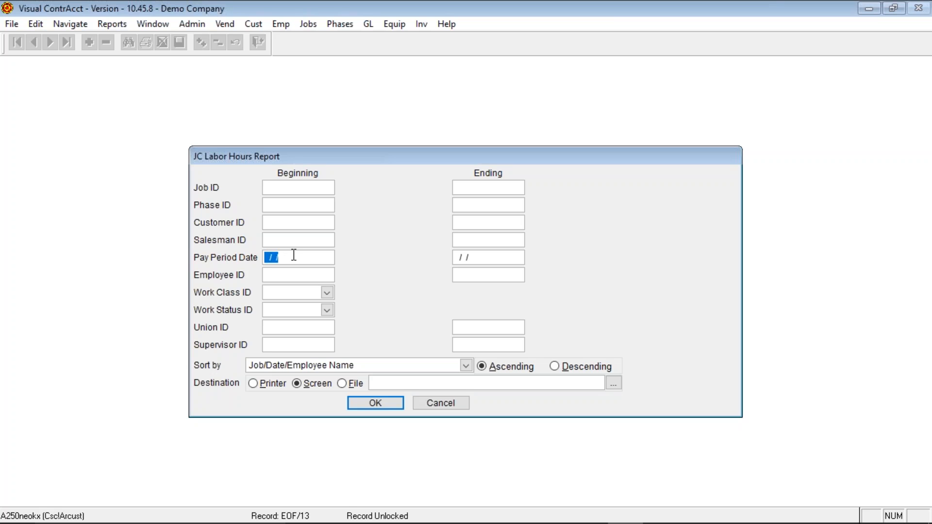
{"action": "left_click", "coordinate": [484, 258]}
{"action": "left_click", "coordinate": [282, 325]}
{"action": "left_click", "coordinate": [476, 328]}
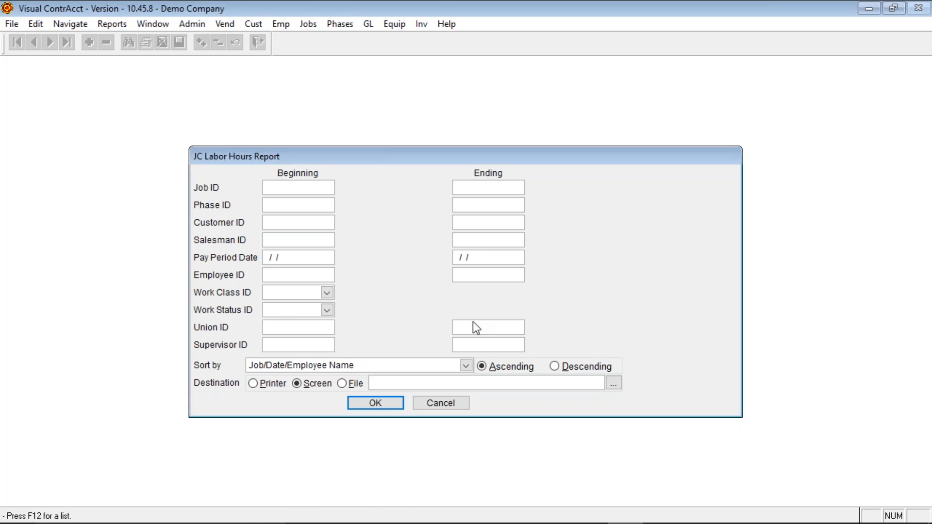
{"action": "left_click", "coordinate": [277, 325]}
{"action": "left_click", "coordinate": [440, 403]}
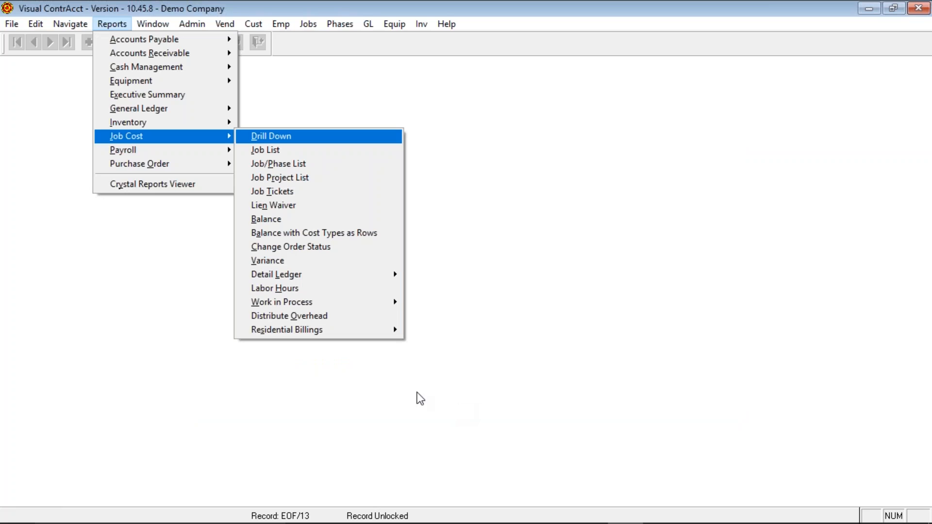
- Run the Separate Profit & Loss Work in Process report, based on phase Current Estimate, for all jobs
{"action": "mouse_move", "coordinate": [302, 303]}
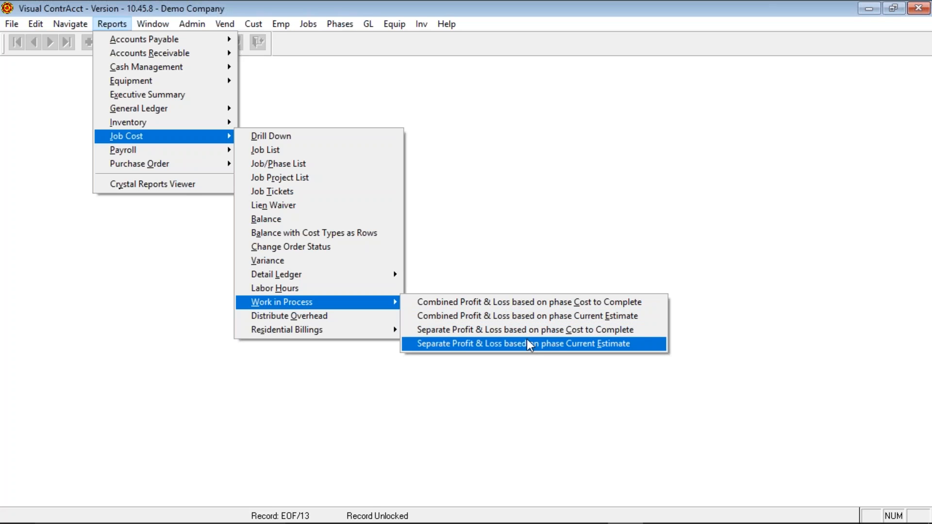
{"action": "left_click", "coordinate": [521, 319]}
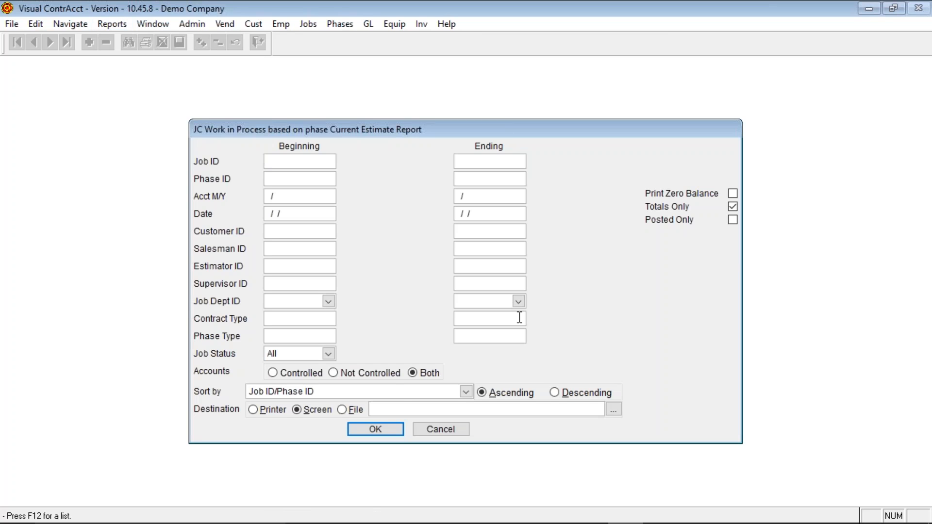
{"action": "left_click", "coordinate": [376, 432]}
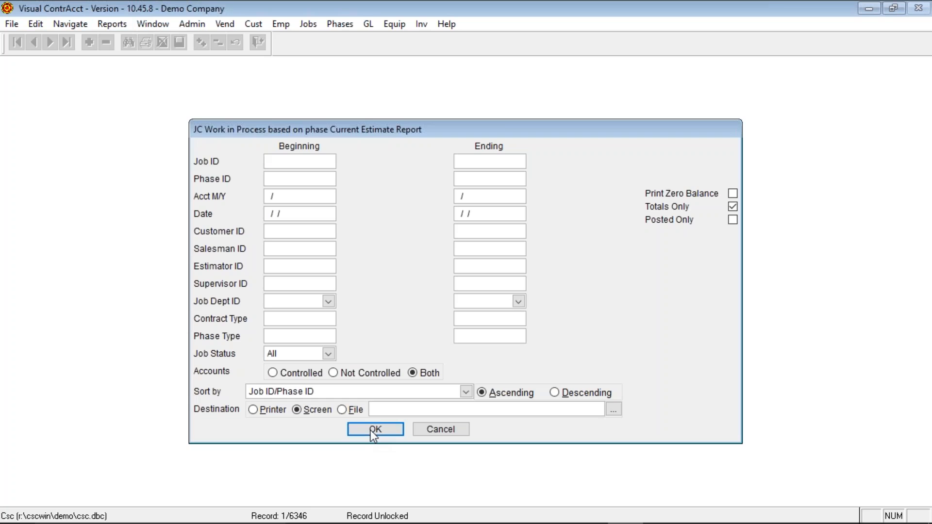
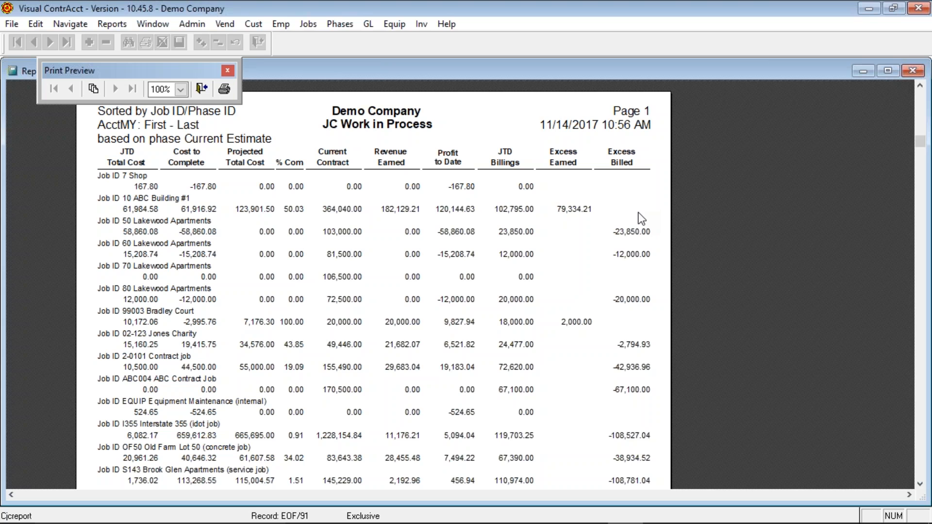
- Scroll through the Work in Process report preview, then close it
{"action": "scroll", "coordinate": [639, 212], "scroll_direction": "down", "scroll_amount": 5}
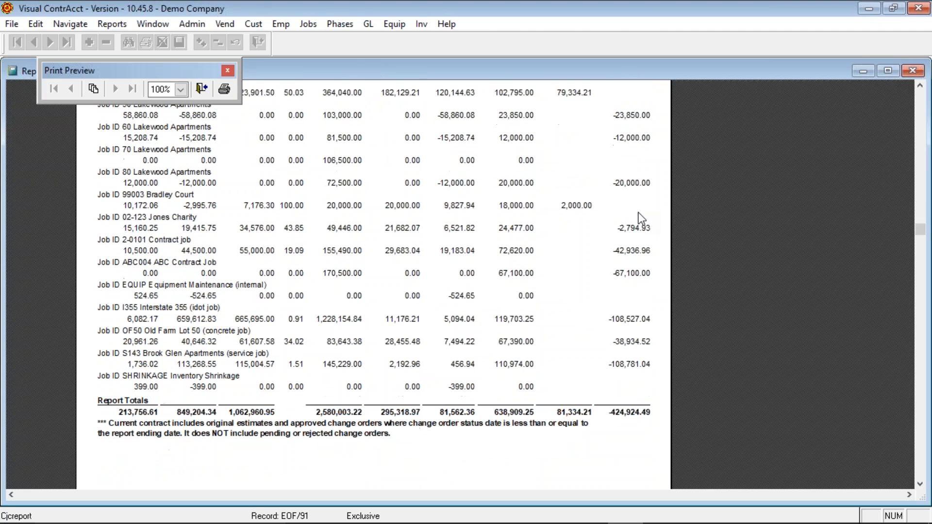
{"action": "scroll", "coordinate": [639, 218], "scroll_direction": "up", "scroll_amount": 7}
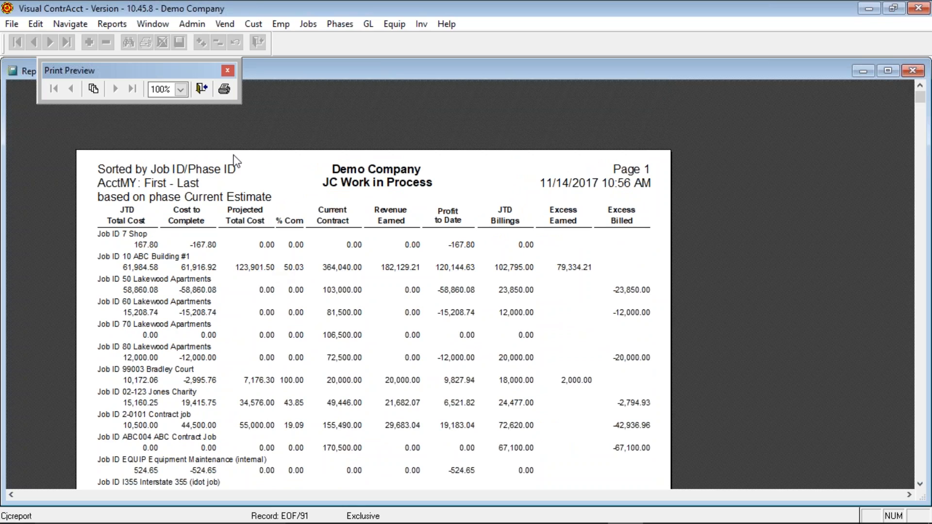
{"action": "left_click", "coordinate": [201, 89]}
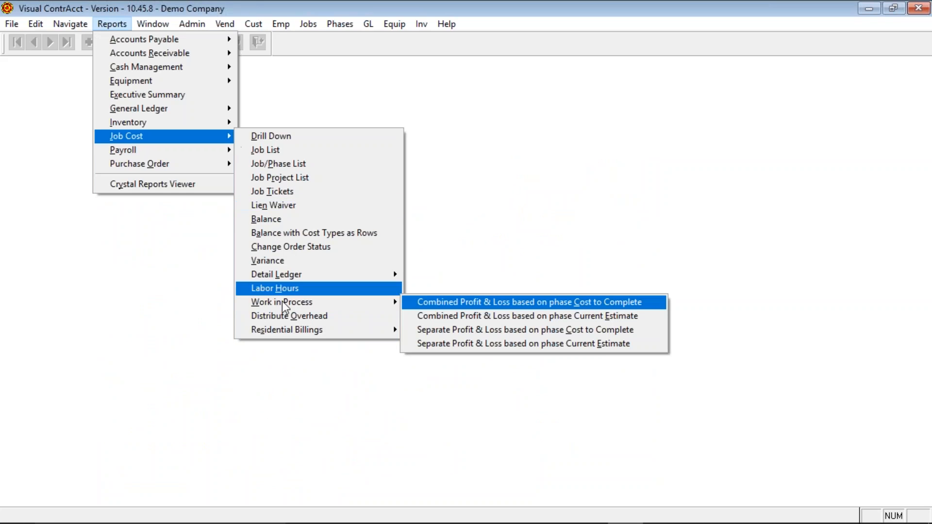
- In Distribute Overhead, use a YTD dollar basis including Labor, Labor Burden and Material
{"action": "left_click", "coordinate": [286, 317]}
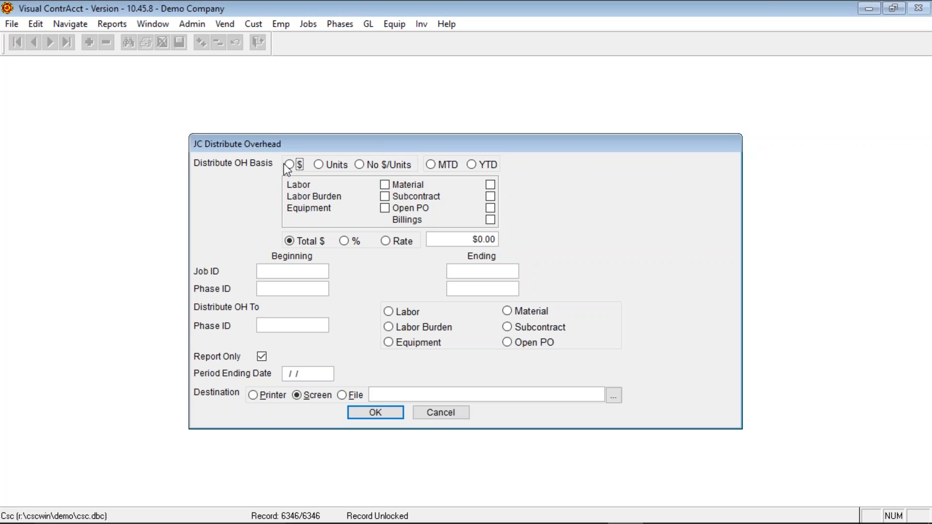
{"action": "left_click", "coordinate": [318, 165]}
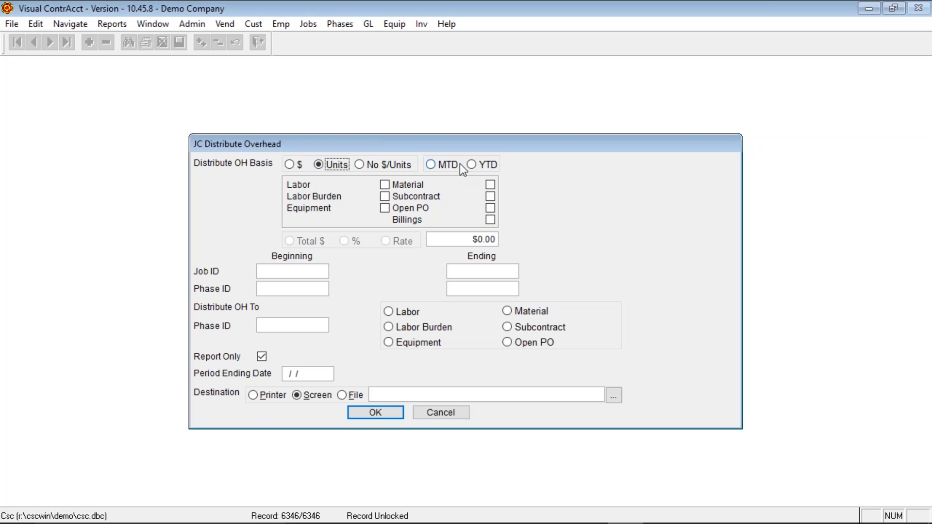
{"action": "left_click", "coordinate": [488, 161]}
{"action": "left_click", "coordinate": [385, 185]}
{"action": "left_click", "coordinate": [385, 185]}
{"action": "left_click", "coordinate": [490, 185]}
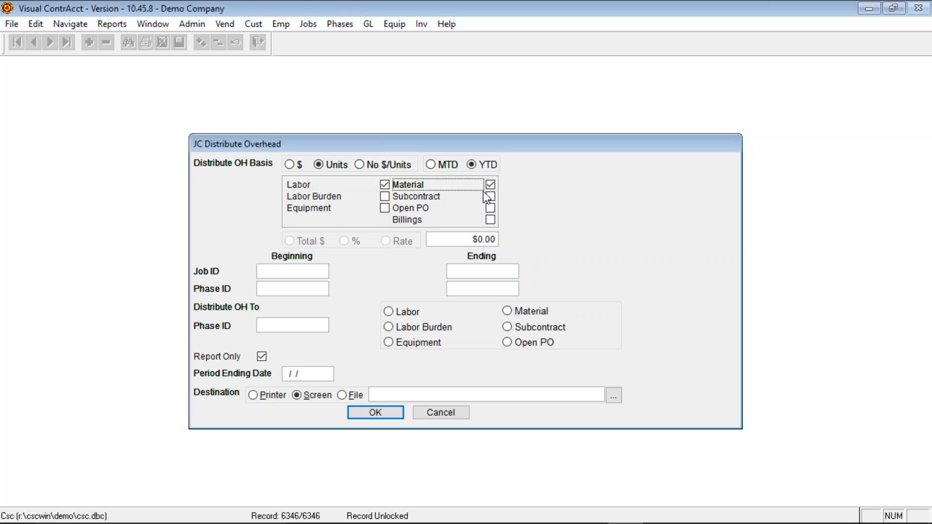
{"action": "left_click", "coordinate": [384, 196]}
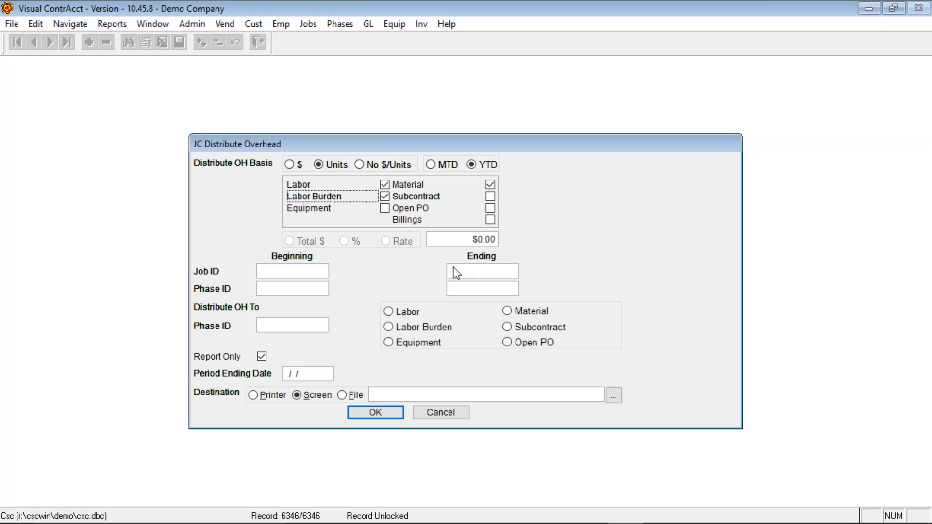
{"action": "left_click", "coordinate": [290, 165]}
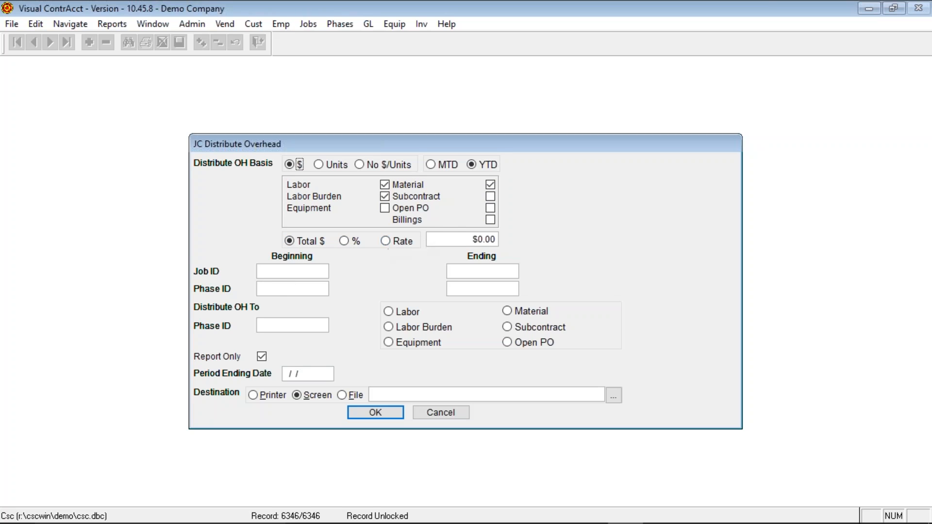
- Look over the job and phase range fields, then choose Material as the overhead target
{"action": "left_click", "coordinate": [459, 238]}
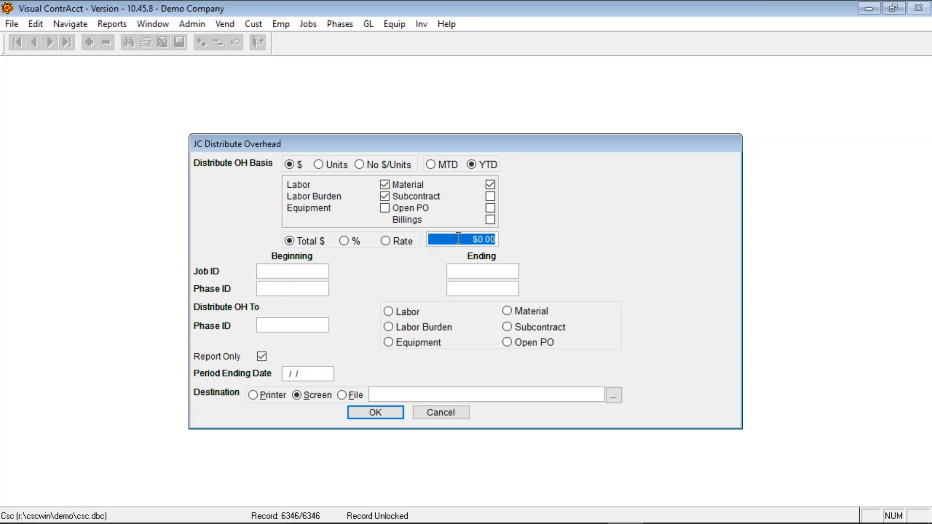
{"action": "left_click", "coordinate": [261, 272]}
{"action": "left_click", "coordinate": [490, 274]}
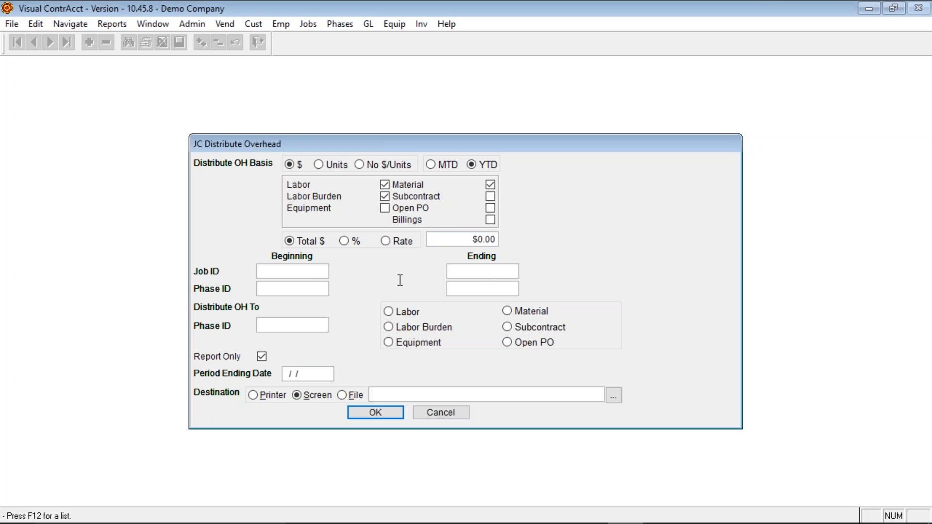
{"action": "left_click", "coordinate": [294, 290]}
{"action": "left_click", "coordinate": [471, 271]}
{"action": "left_click", "coordinate": [456, 289]}
{"action": "left_click", "coordinate": [281, 325]}
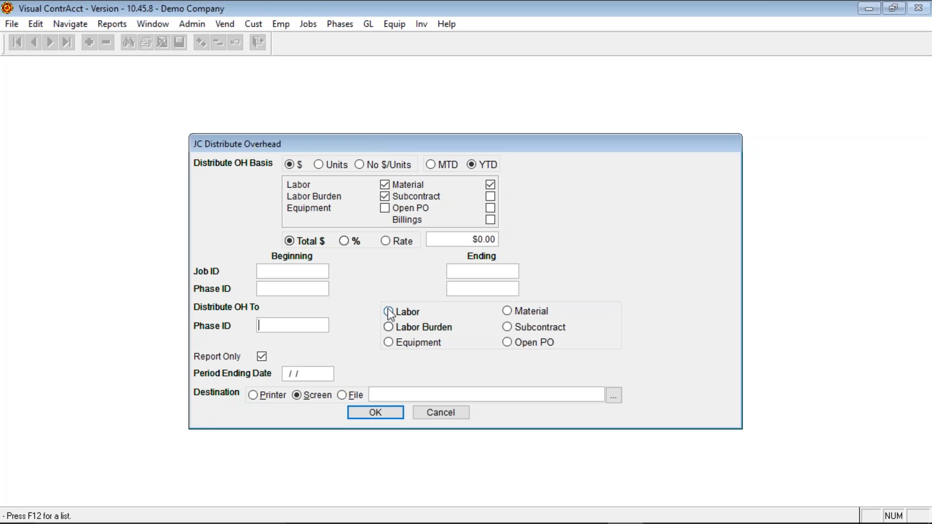
{"action": "left_click", "coordinate": [506, 312]}
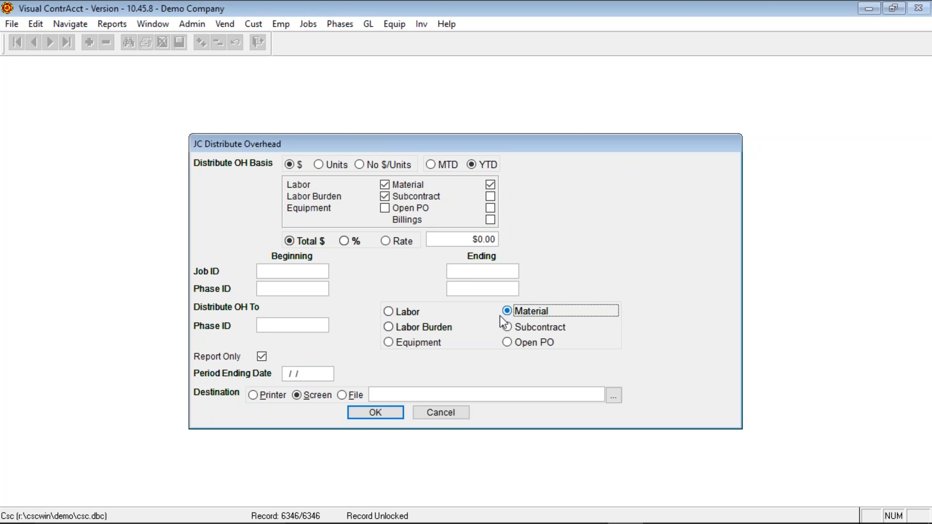
{"action": "left_click", "coordinate": [392, 328]}
{"action": "left_click", "coordinate": [509, 310]}
{"action": "left_click", "coordinate": [323, 372]}
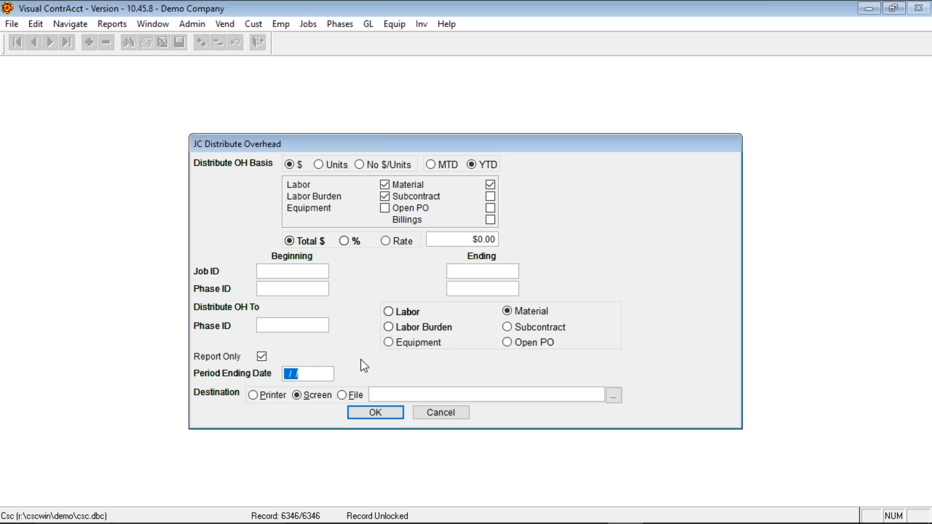
- Enter 1 as the overhead amount and 11/15/2017 as period ending date, then run it
{"action": "left_click", "coordinate": [449, 239]}
{"action": "type", "text": "1"}
{"action": "left_click", "coordinate": [376, 414]}
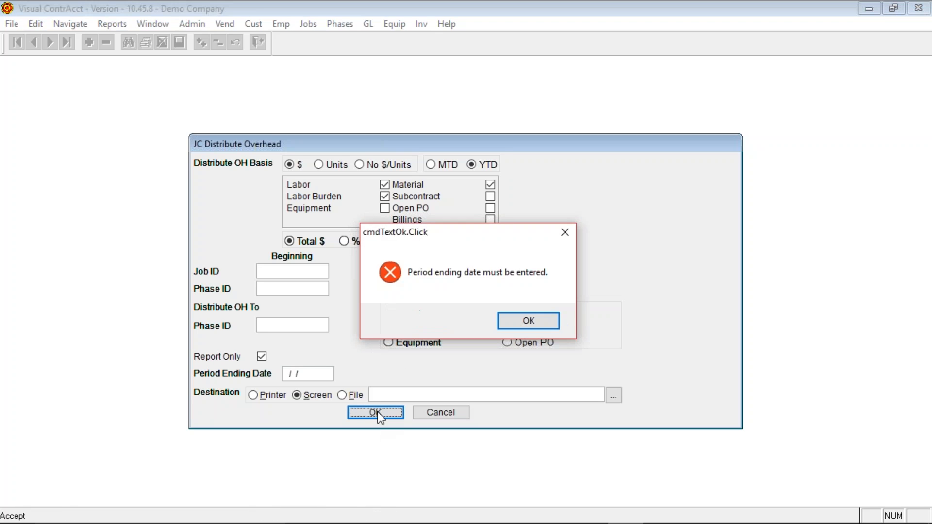
{"action": "left_click", "coordinate": [535, 323]}
{"action": "left_click", "coordinate": [293, 375]}
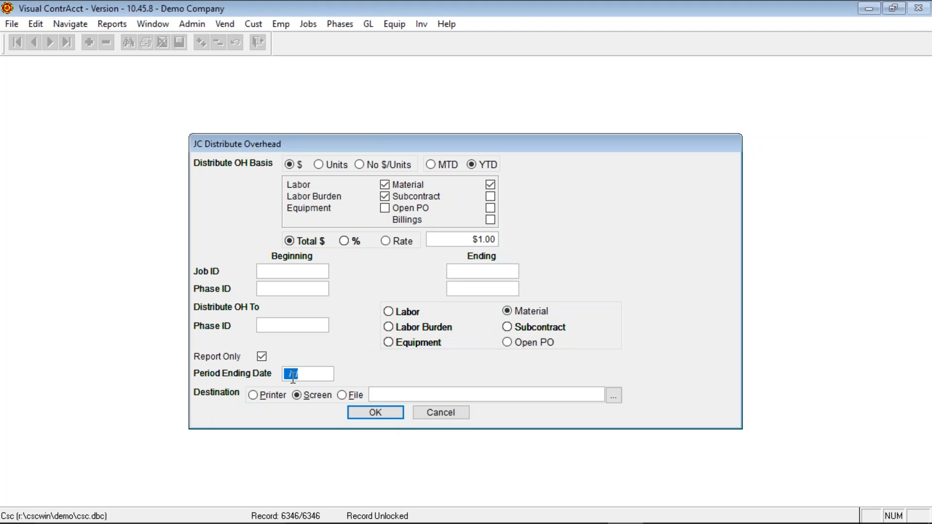
{"action": "type", "text": "11152017"}
{"action": "key", "text": "Return"}
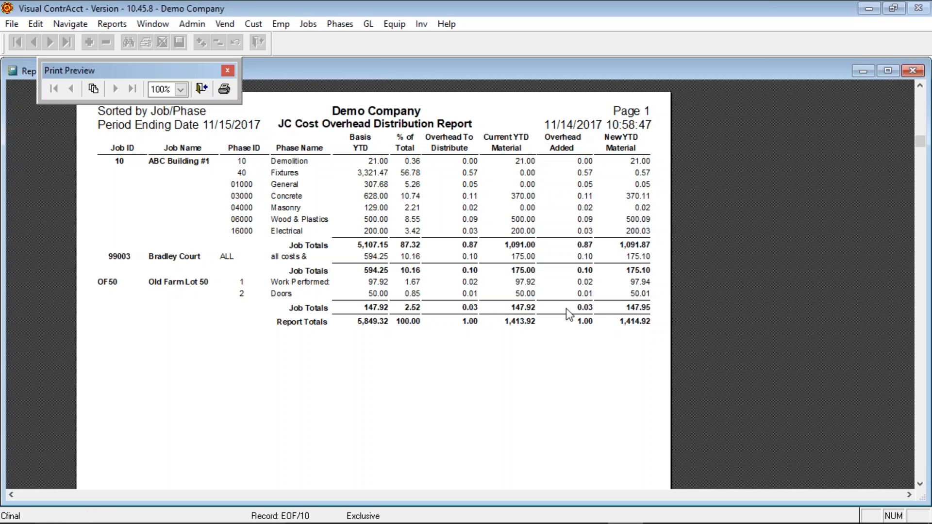
- Close the overhead distribution report preview and reopen Distribute Overhead
{"action": "left_click", "coordinate": [201, 88]}
{"action": "key", "text": "Down"}
{"action": "key", "text": "Down"}
{"action": "key", "text": "Down"}
{"action": "key", "text": "Down"}
{"action": "key", "text": "Down"}
{"action": "key", "text": "Down"}
{"action": "key", "text": "Down"}
{"action": "key", "text": "Down"}
{"action": "key", "text": "Down"}
{"action": "key", "text": "Down"}
{"action": "key", "text": "Down"}
{"action": "key", "text": "Down"}
{"action": "key", "text": "Down"}
{"action": "key", "text": "Return"}
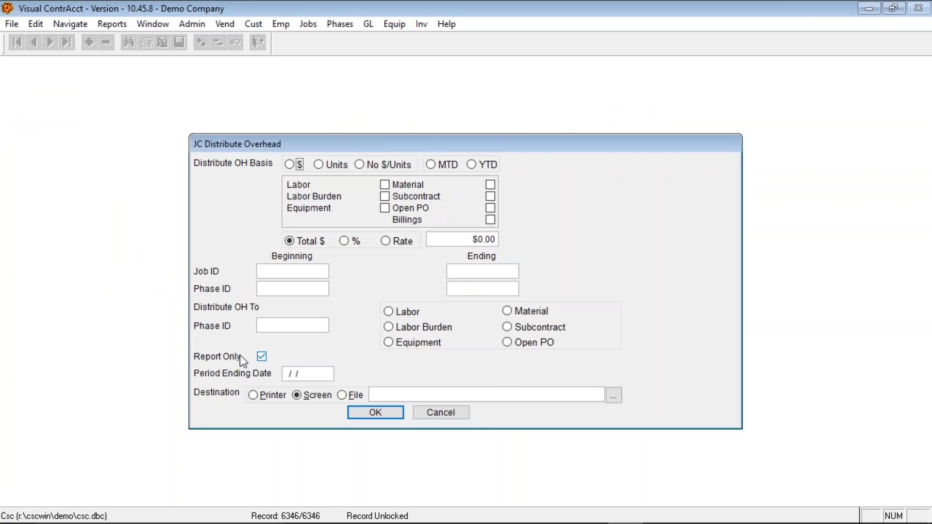
- Uncheck Report Only, then cancel the Distribute Overhead dialog without running it
{"action": "left_click", "coordinate": [262, 358]}
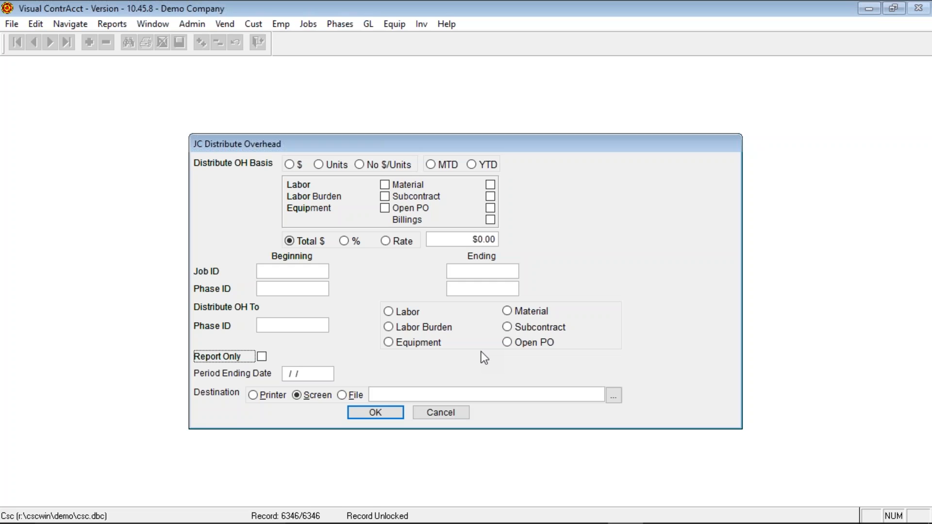
{"action": "left_click", "coordinate": [456, 412]}
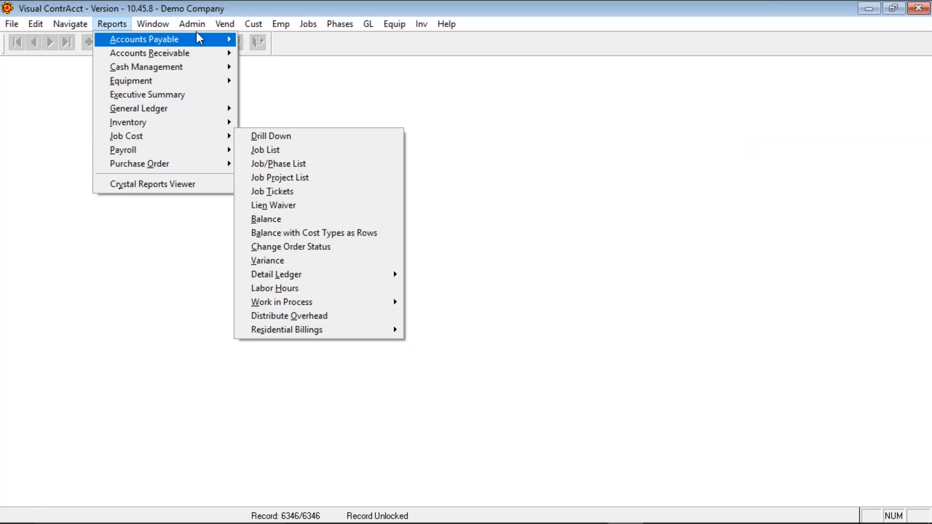
- Open the JC Controls window from Admin > Job Cost > Controls
{"action": "mouse_move", "coordinate": [193, 23]}
{"action": "mouse_move", "coordinate": [218, 123]}
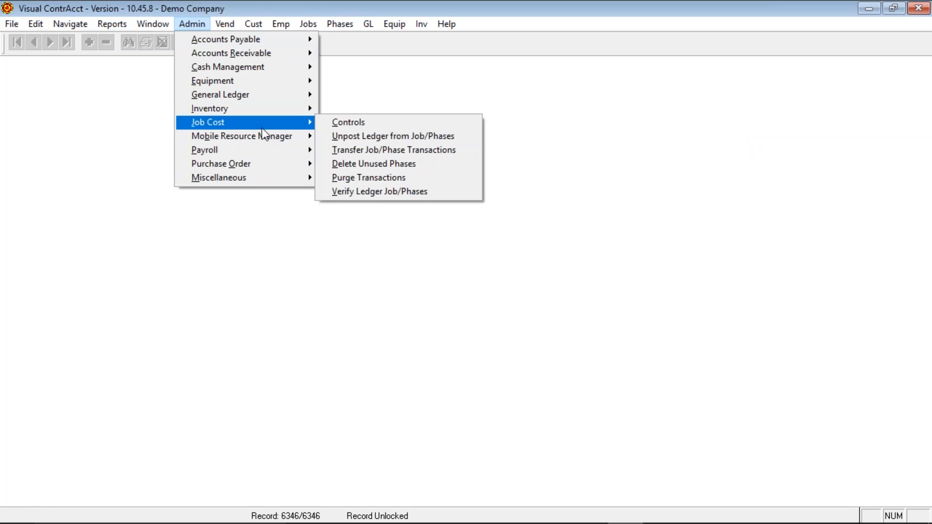
{"action": "left_click", "coordinate": [340, 122]}
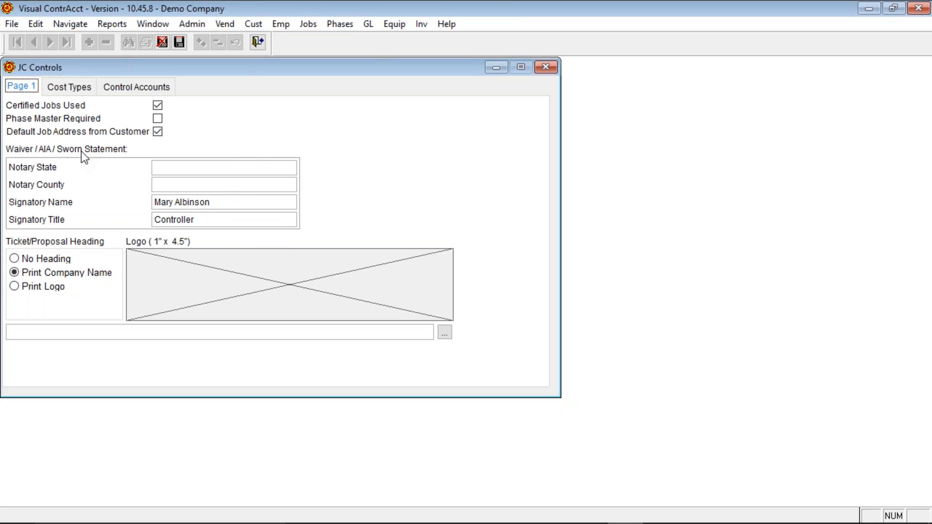
{"action": "left_click", "coordinate": [239, 202]}
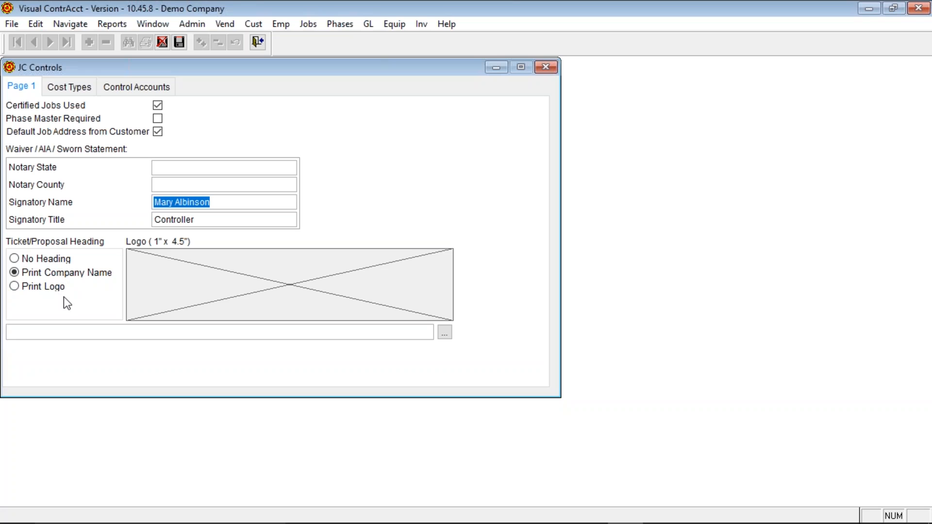
{"action": "left_click", "coordinate": [116, 25]}
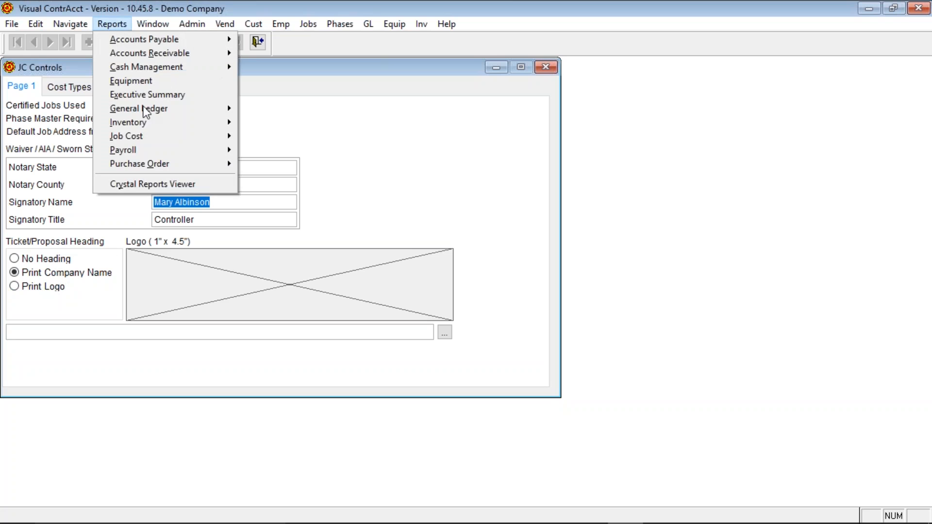
{"action": "mouse_move", "coordinate": [153, 136]}
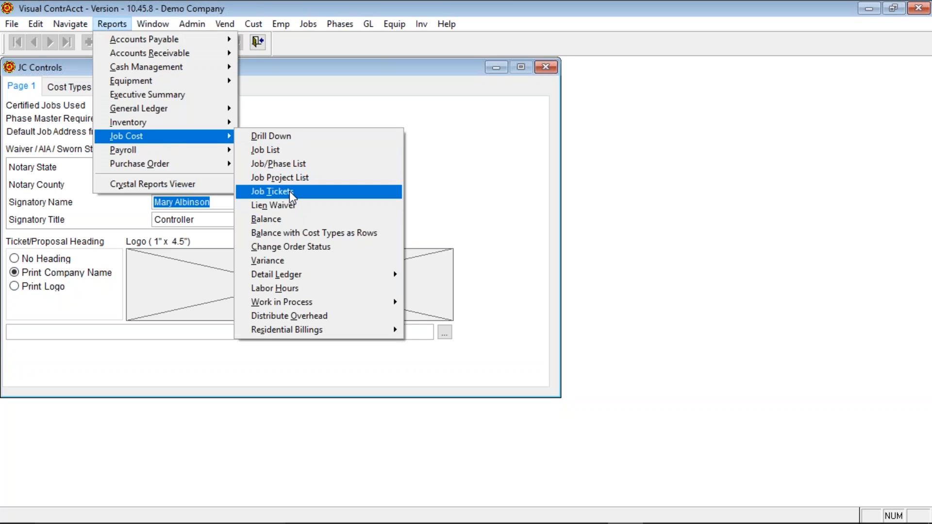
{"action": "left_click", "coordinate": [289, 192]}
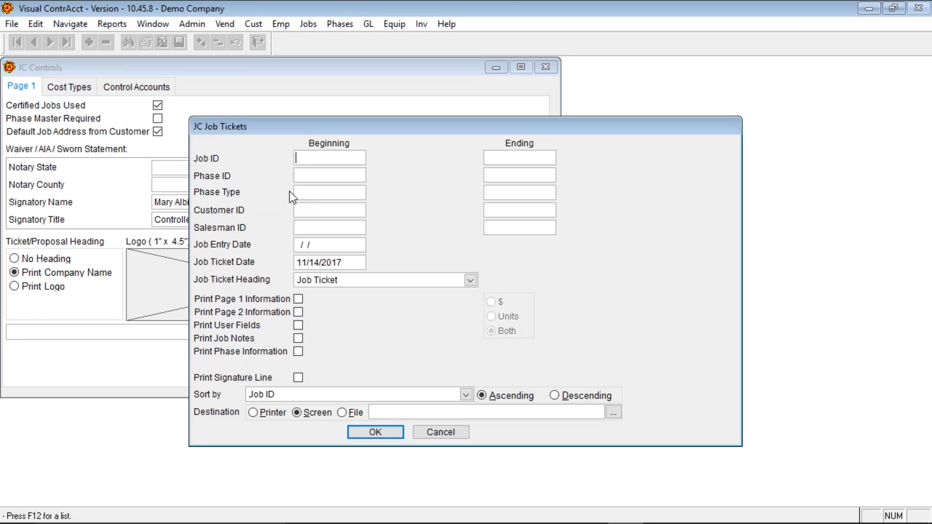
{"action": "left_click", "coordinate": [442, 432]}
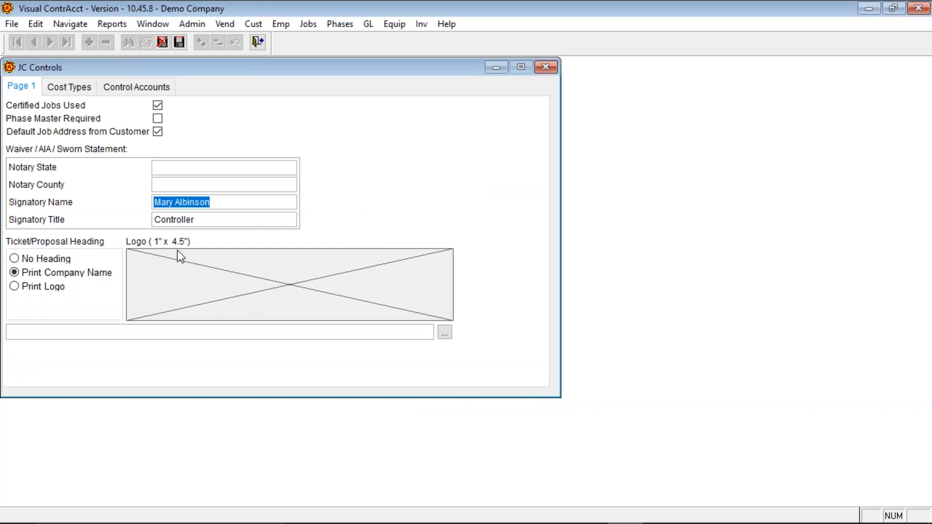
- Browse for a logo file without choosing one, then view the Cost Types settings
{"action": "left_click", "coordinate": [445, 333]}
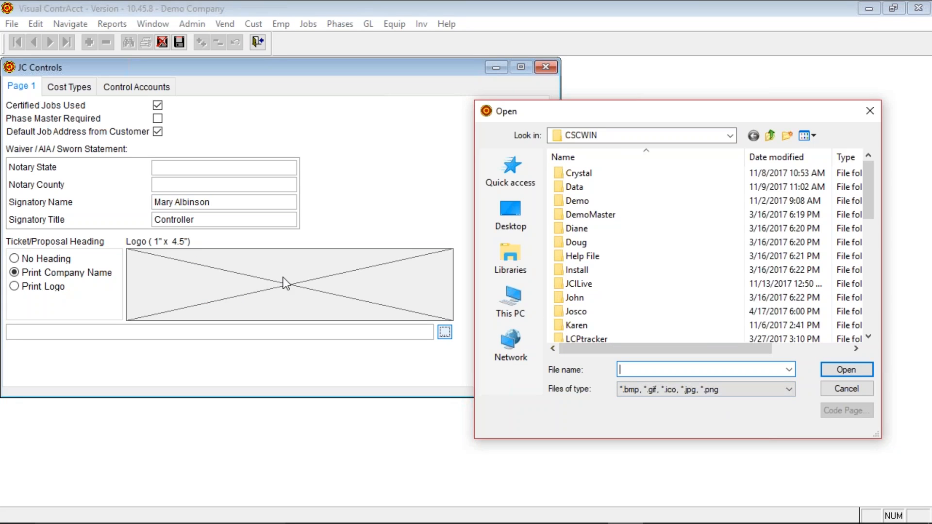
{"action": "left_click", "coordinate": [846, 389]}
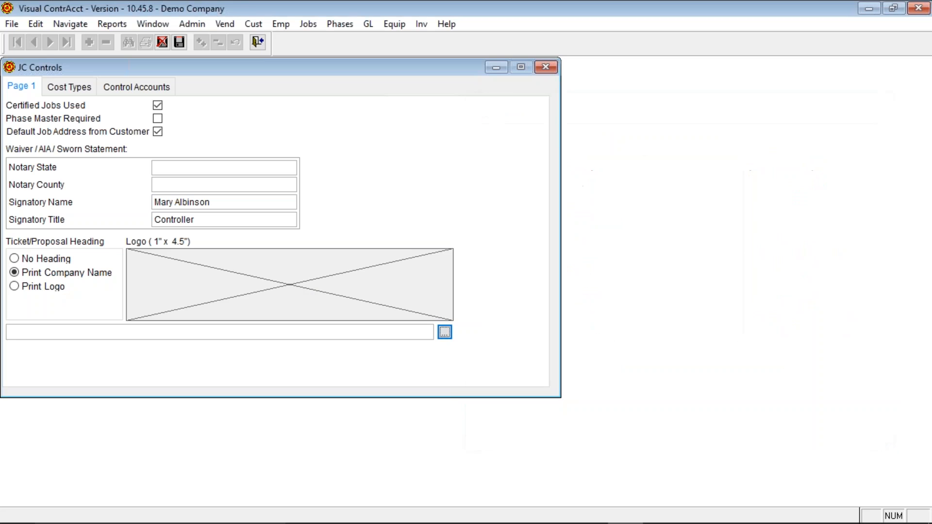
{"action": "left_click", "coordinate": [79, 88]}
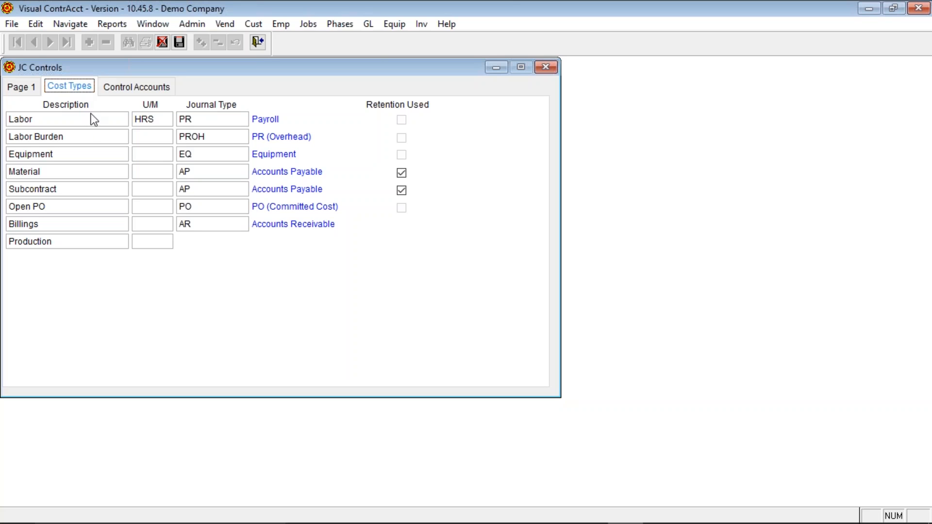
- View the Control Accounts page, close JC Controls, and bring up the Admin > Job Cost utilities
{"action": "left_click", "coordinate": [129, 87]}
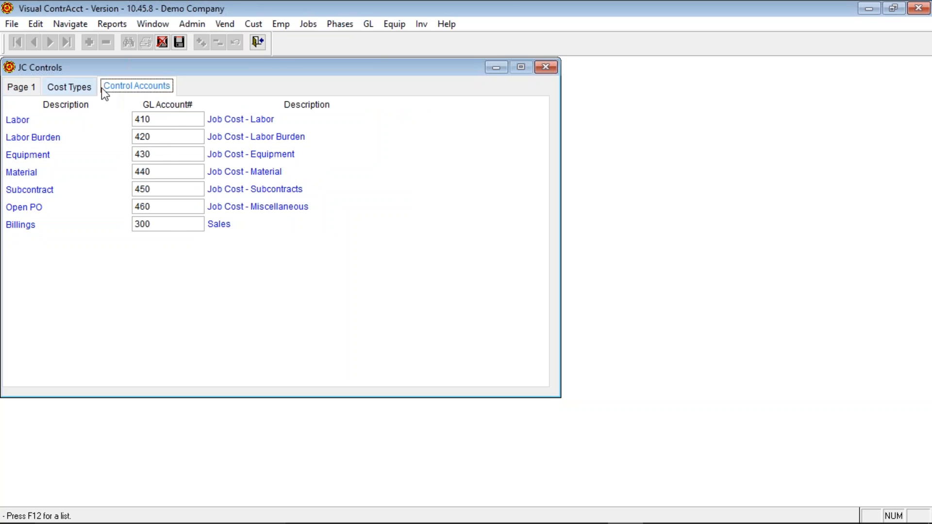
{"action": "left_click", "coordinate": [258, 42]}
{"action": "left_click", "coordinate": [191, 24]}
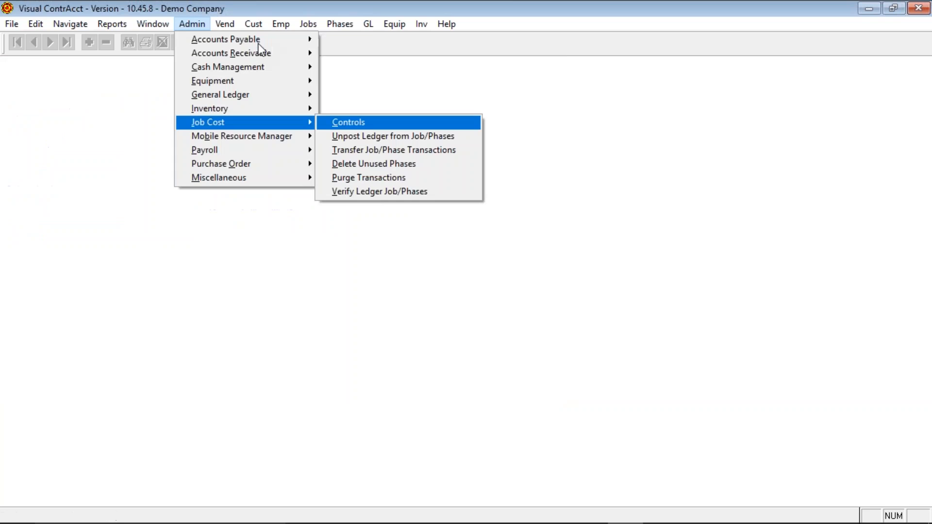
{"action": "mouse_move", "coordinate": [304, 121]}
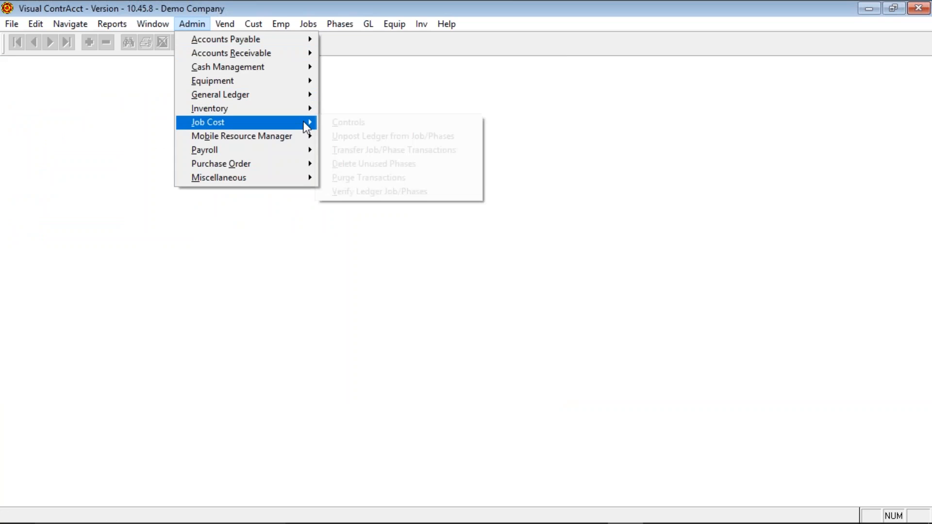
{"action": "left_click", "coordinate": [349, 141]}
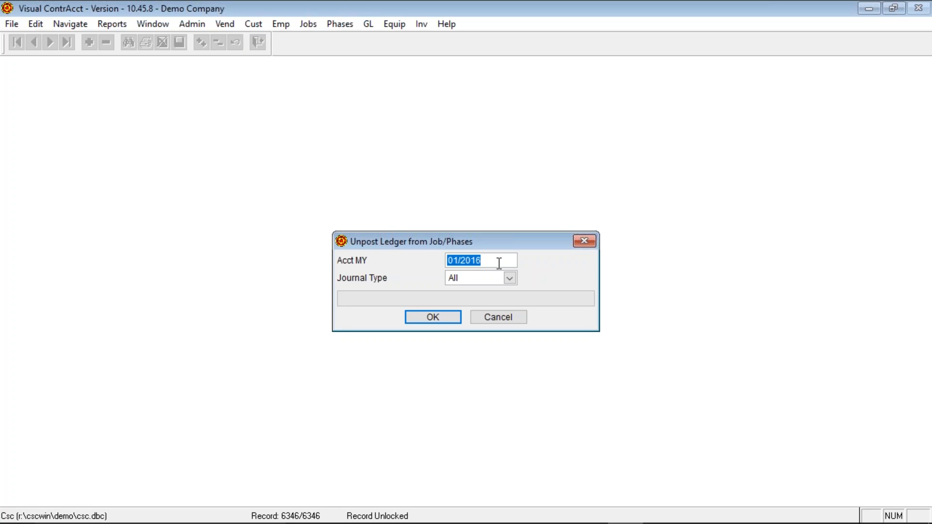
{"action": "left_click", "coordinate": [489, 318]}
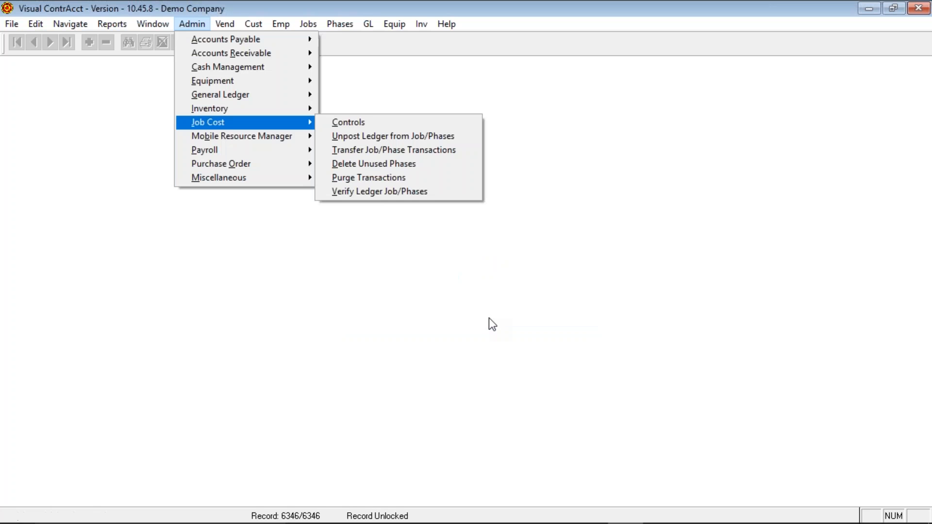
{"action": "left_click", "coordinate": [393, 150]}
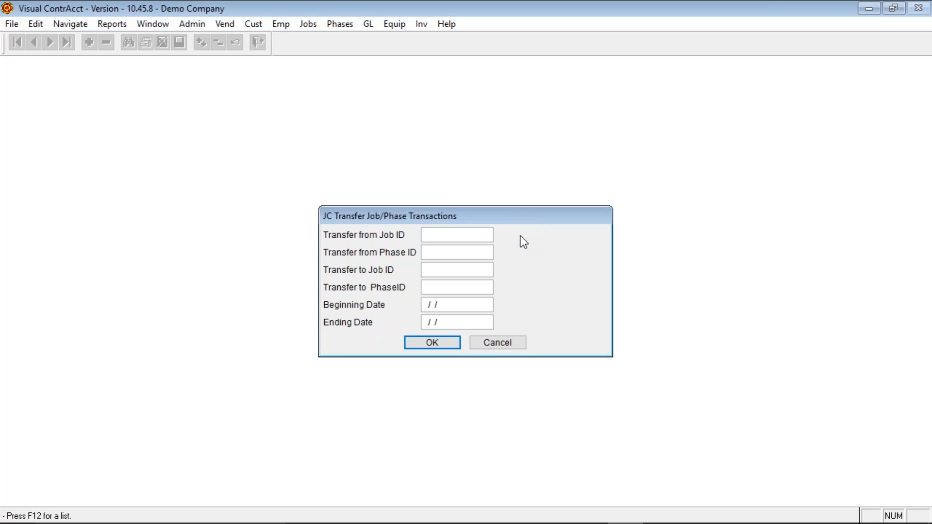
{"action": "left_click", "coordinate": [500, 345]}
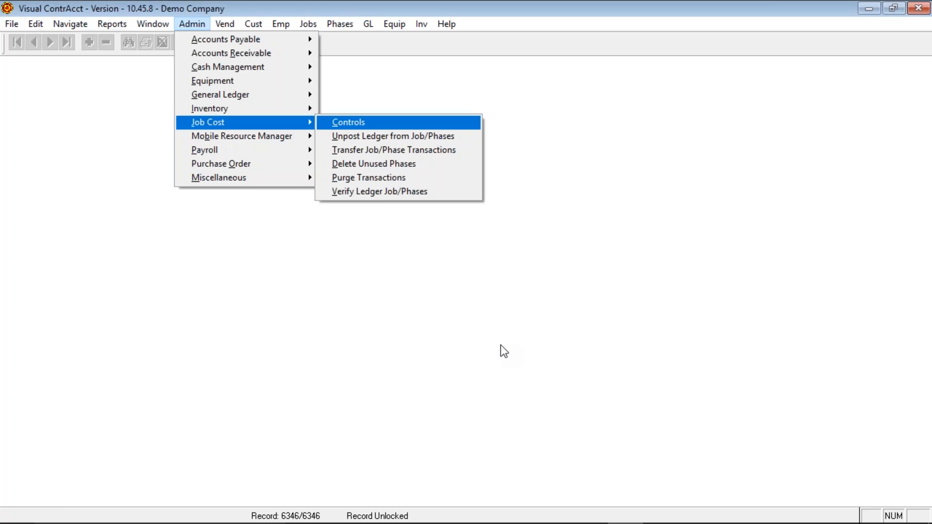
{"action": "left_click", "coordinate": [390, 165]}
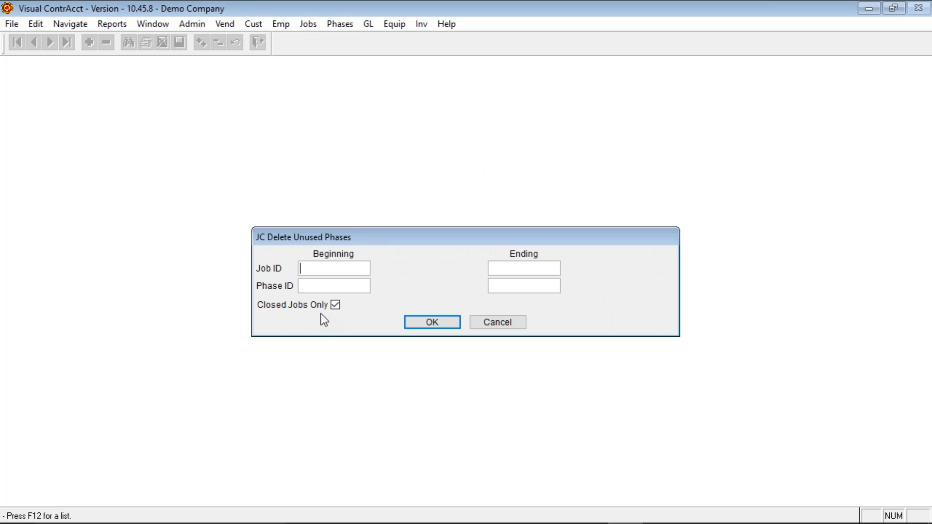
{"action": "left_click", "coordinate": [334, 306]}
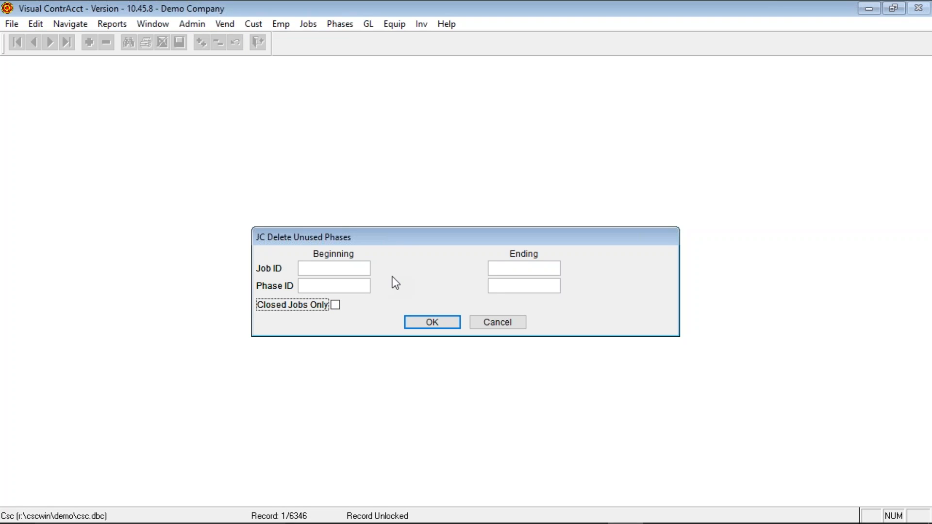
{"action": "left_click", "coordinate": [334, 305]}
{"action": "left_click", "coordinate": [496, 319]}
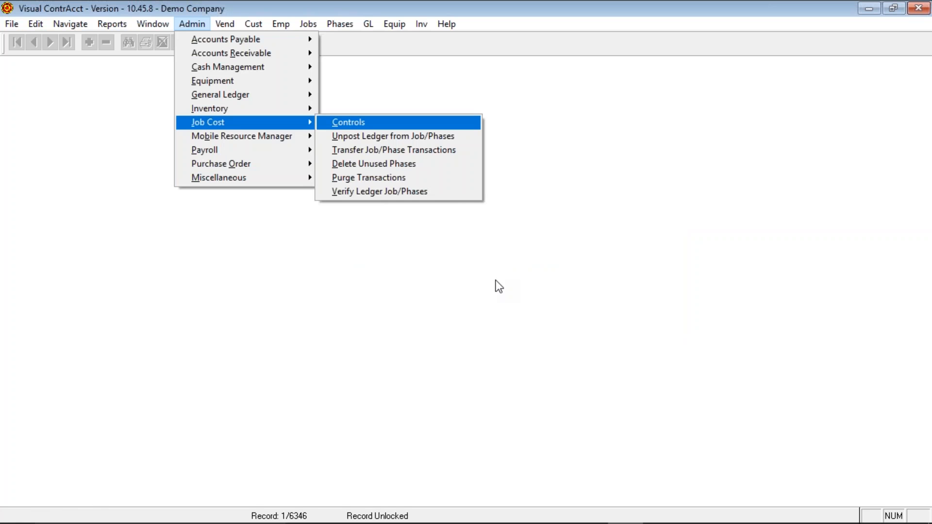
{"action": "left_click", "coordinate": [387, 179]}
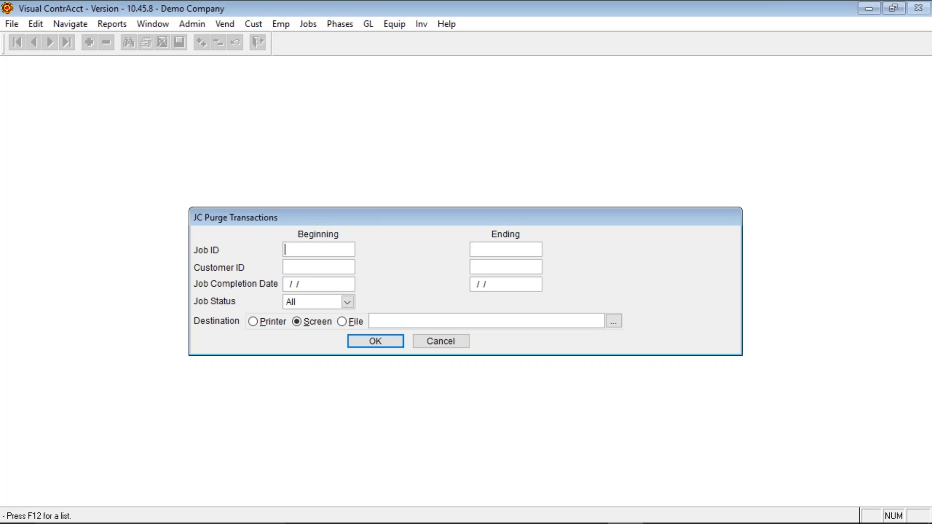
{"action": "left_click", "coordinate": [443, 342]}
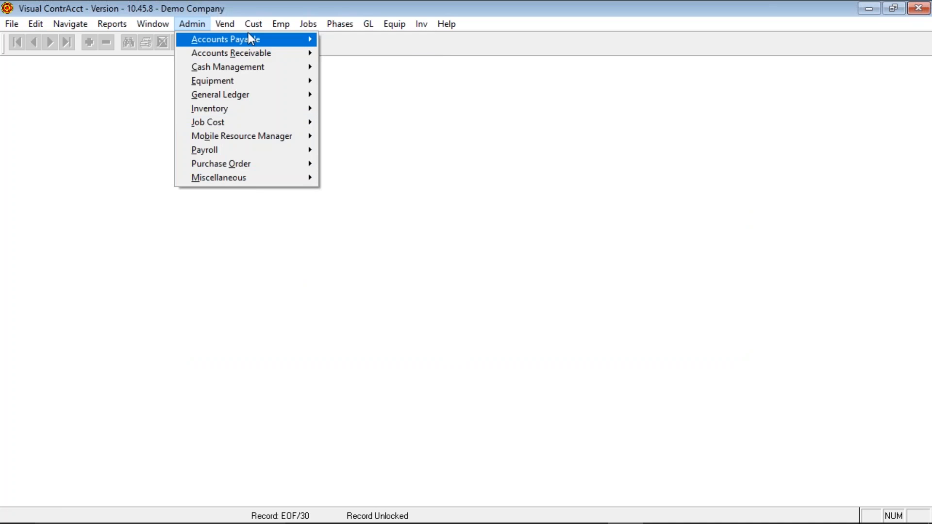
- Start Verify Ledger Job/Phases from Admin > Job Cost, then launch Visual ContrAcct Help
{"action": "left_click", "coordinate": [191, 27]}
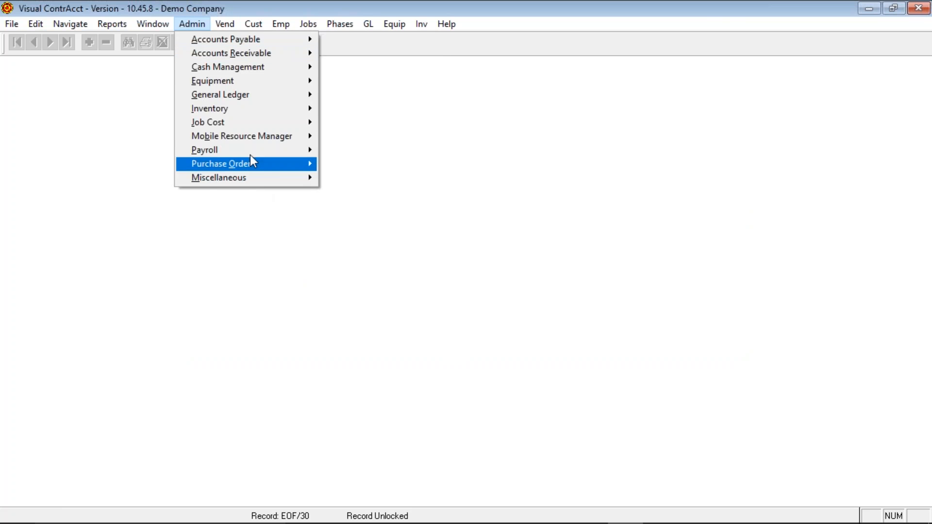
{"action": "mouse_move", "coordinate": [274, 132]}
{"action": "left_click", "coordinate": [403, 192]}
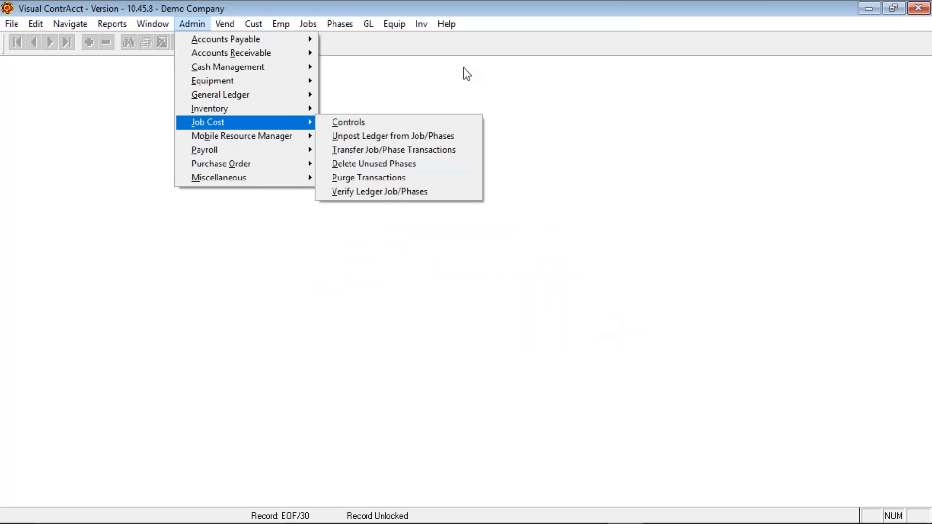
{"action": "left_click", "coordinate": [451, 25]}
{"action": "left_click", "coordinate": [458, 40]}
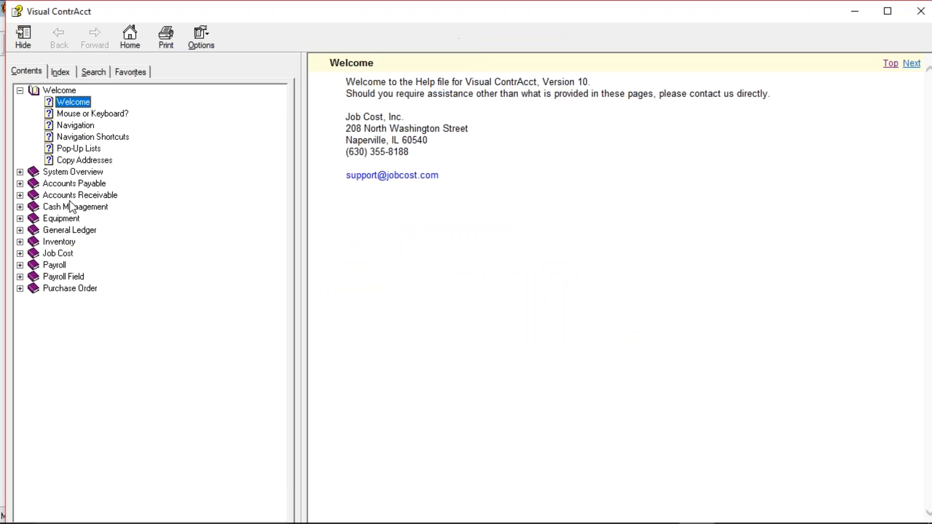
- Expand Job Cost > JC Monthly Close and display the Job Cost Month End Checklist
{"action": "left_click", "coordinate": [21, 254]}
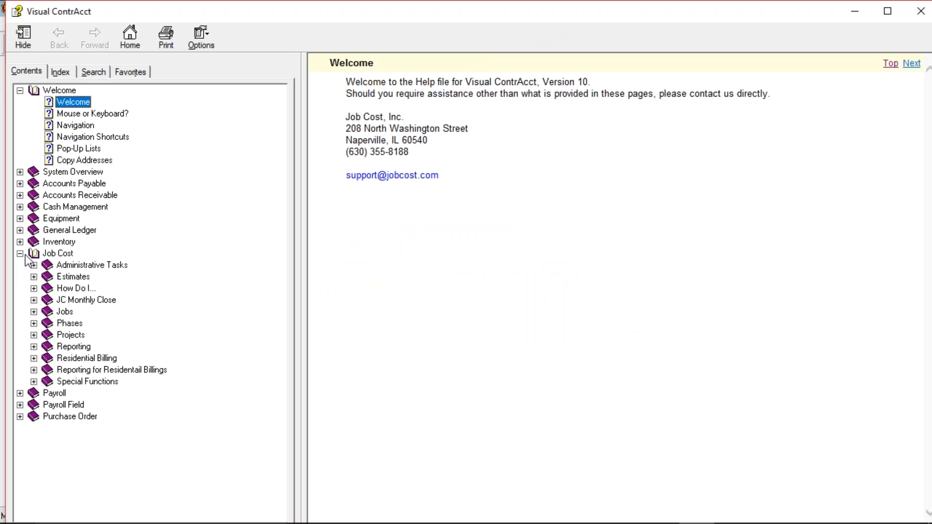
{"action": "left_click", "coordinate": [33, 300]}
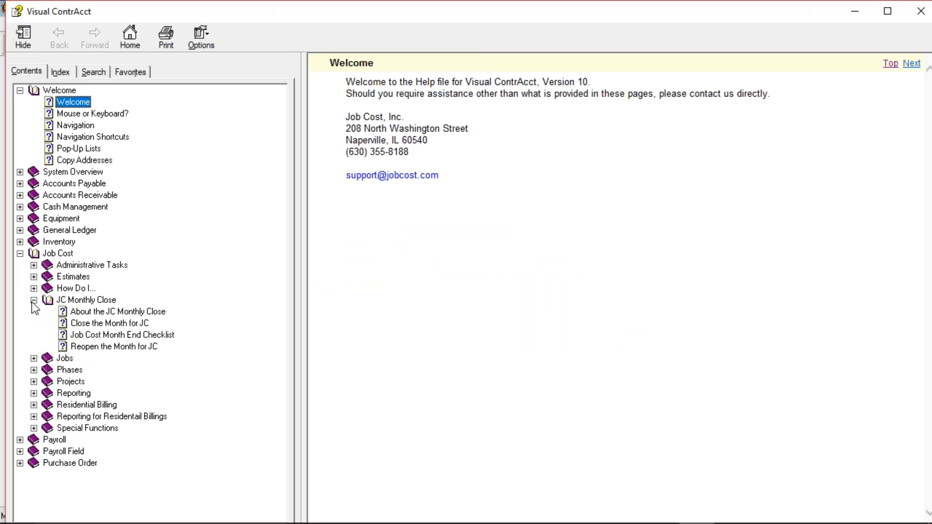
{"action": "left_click", "coordinate": [109, 336]}
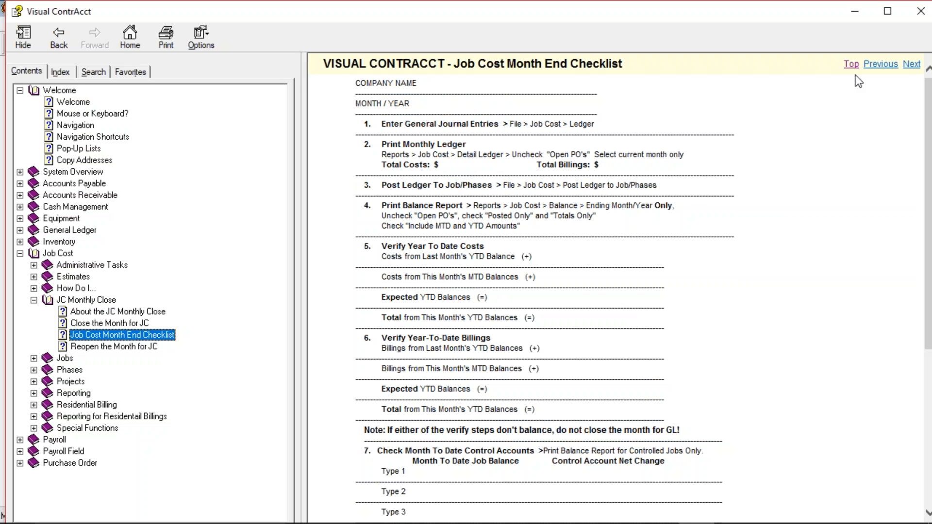
- Close the Visual ContrAcct Help window to return to the empty Demo Company main window
{"action": "left_click", "coordinate": [921, 11]}
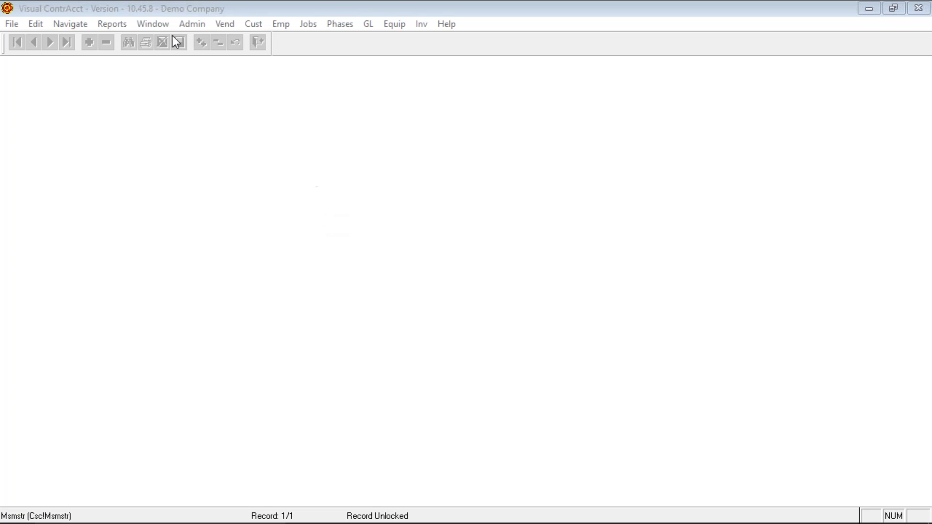
- Show the File menu, with its module list, printer setup and exit, after opening Admin
{"action": "left_click", "coordinate": [194, 23]}
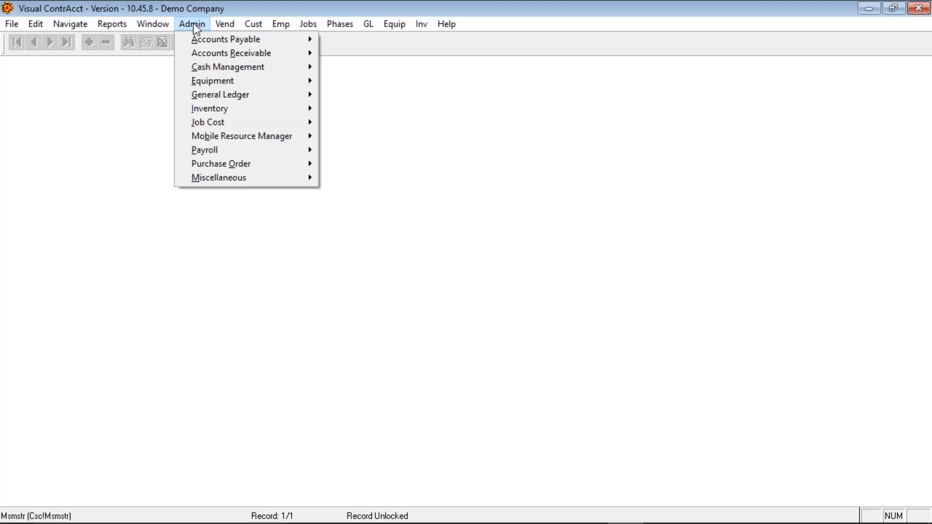
{"action": "mouse_move", "coordinate": [7, 31]}
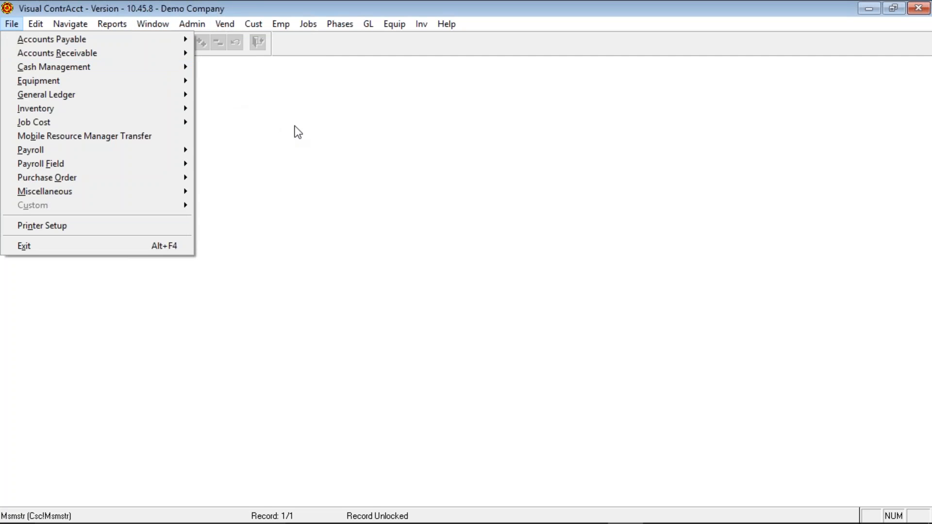